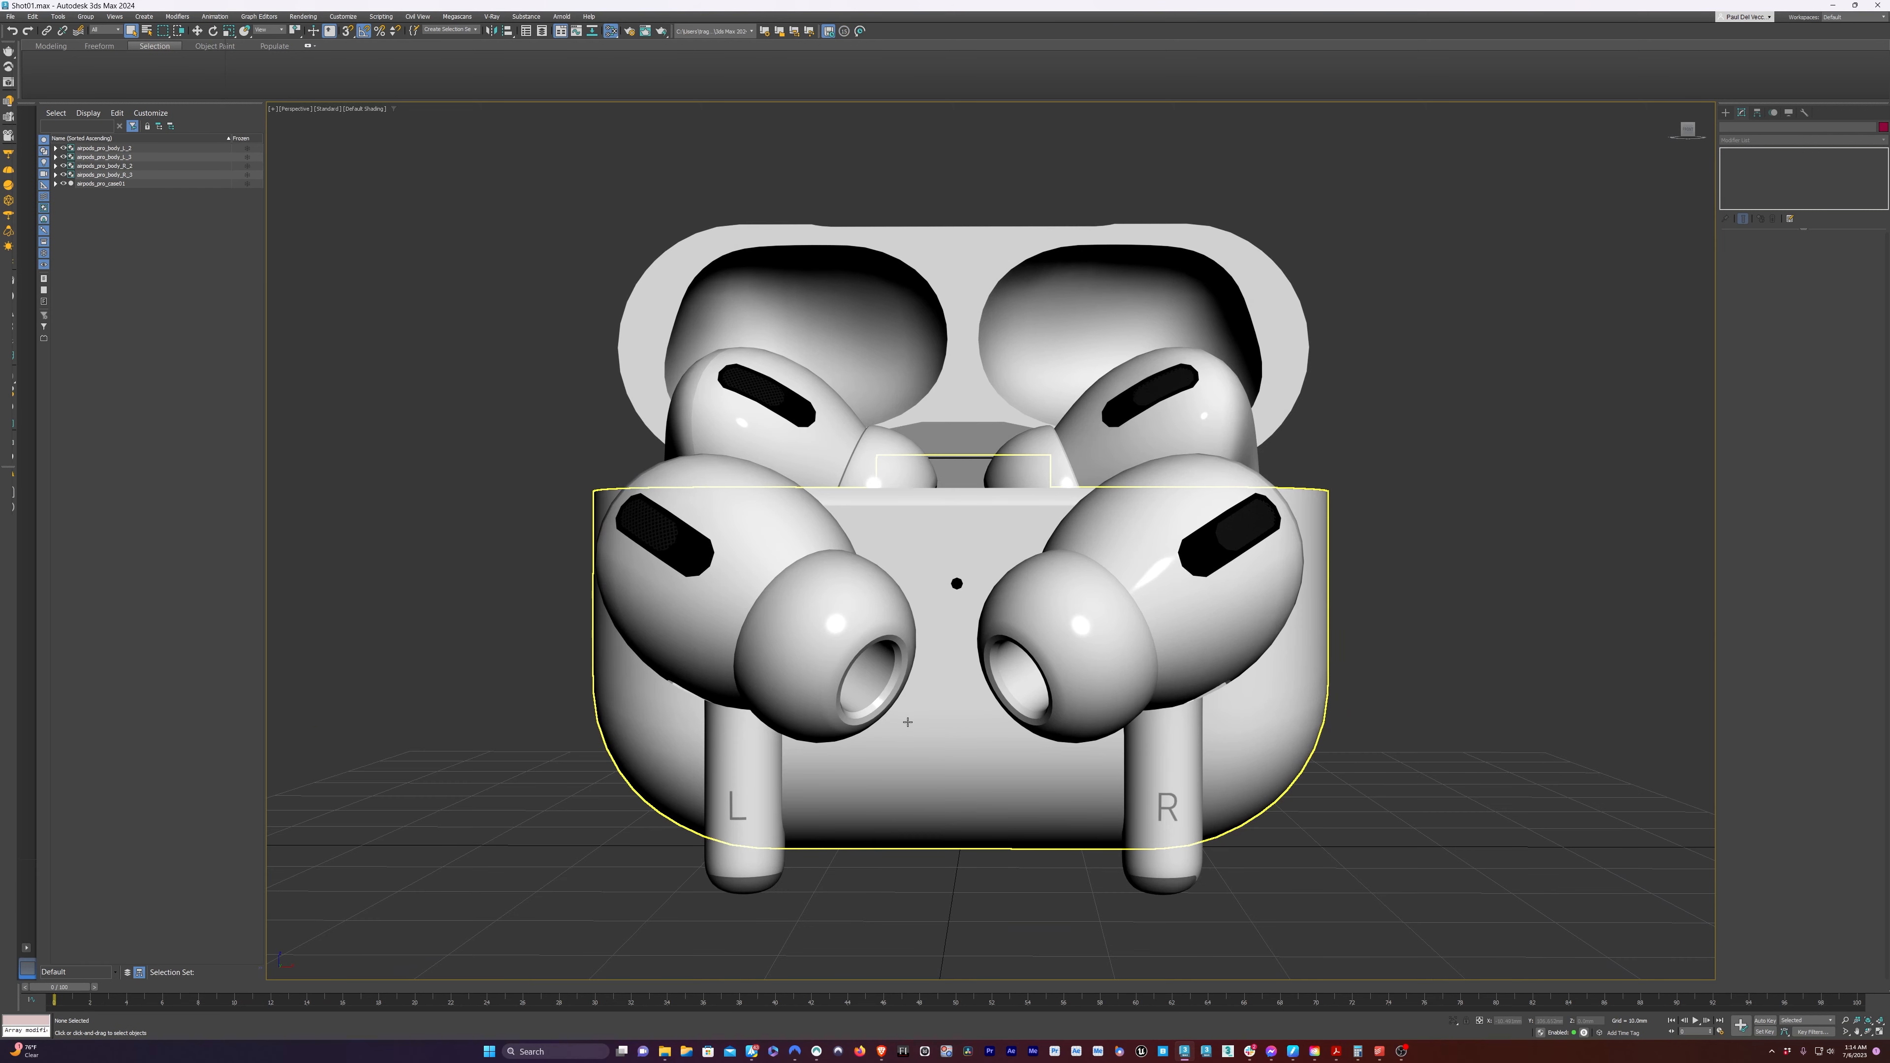
Isolate the front left earbud by hiding the case and the other earbuds, and remove the leftover lightning connector
alt+middle_drag(1206, 662, 1419, 635)
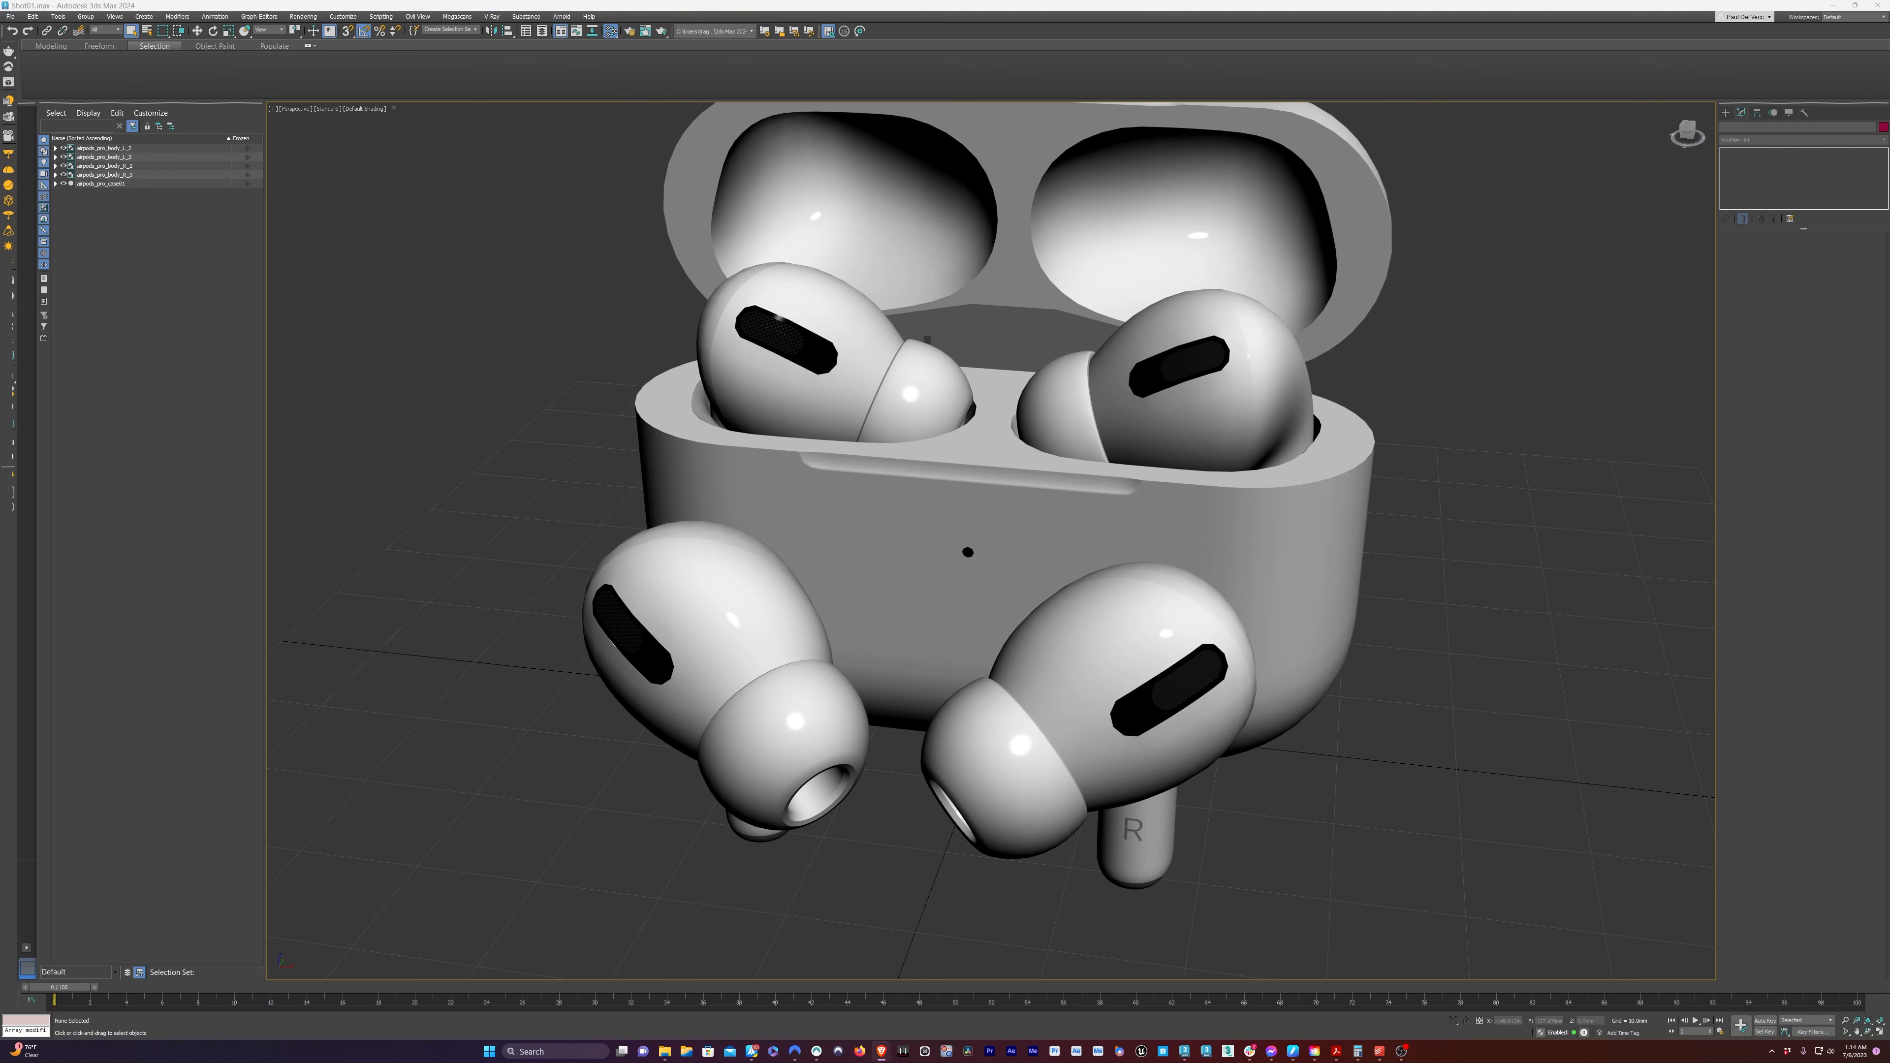
alt+middle_drag(968, 521, 745, 551)
scroll(1373, 405, down, 5)
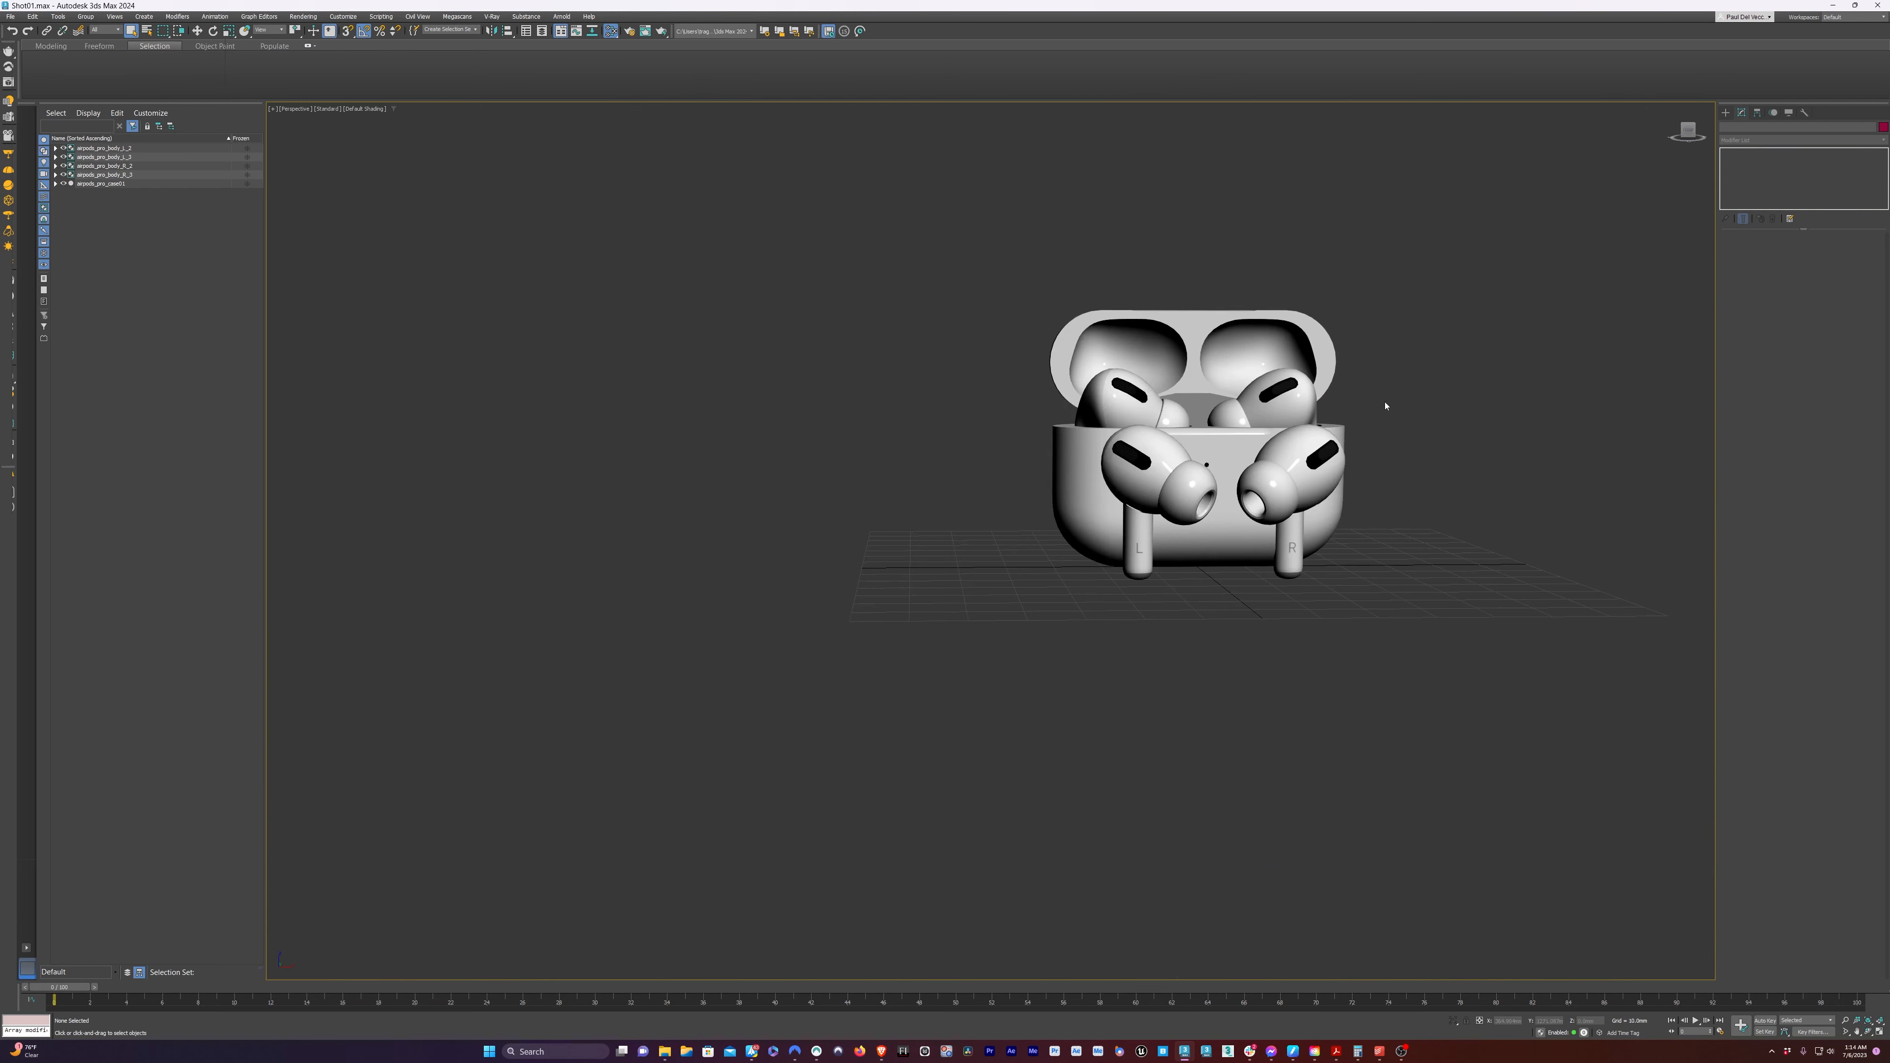
scroll(1392, 406, up, 5)
drag(714, 446, 738, 477)
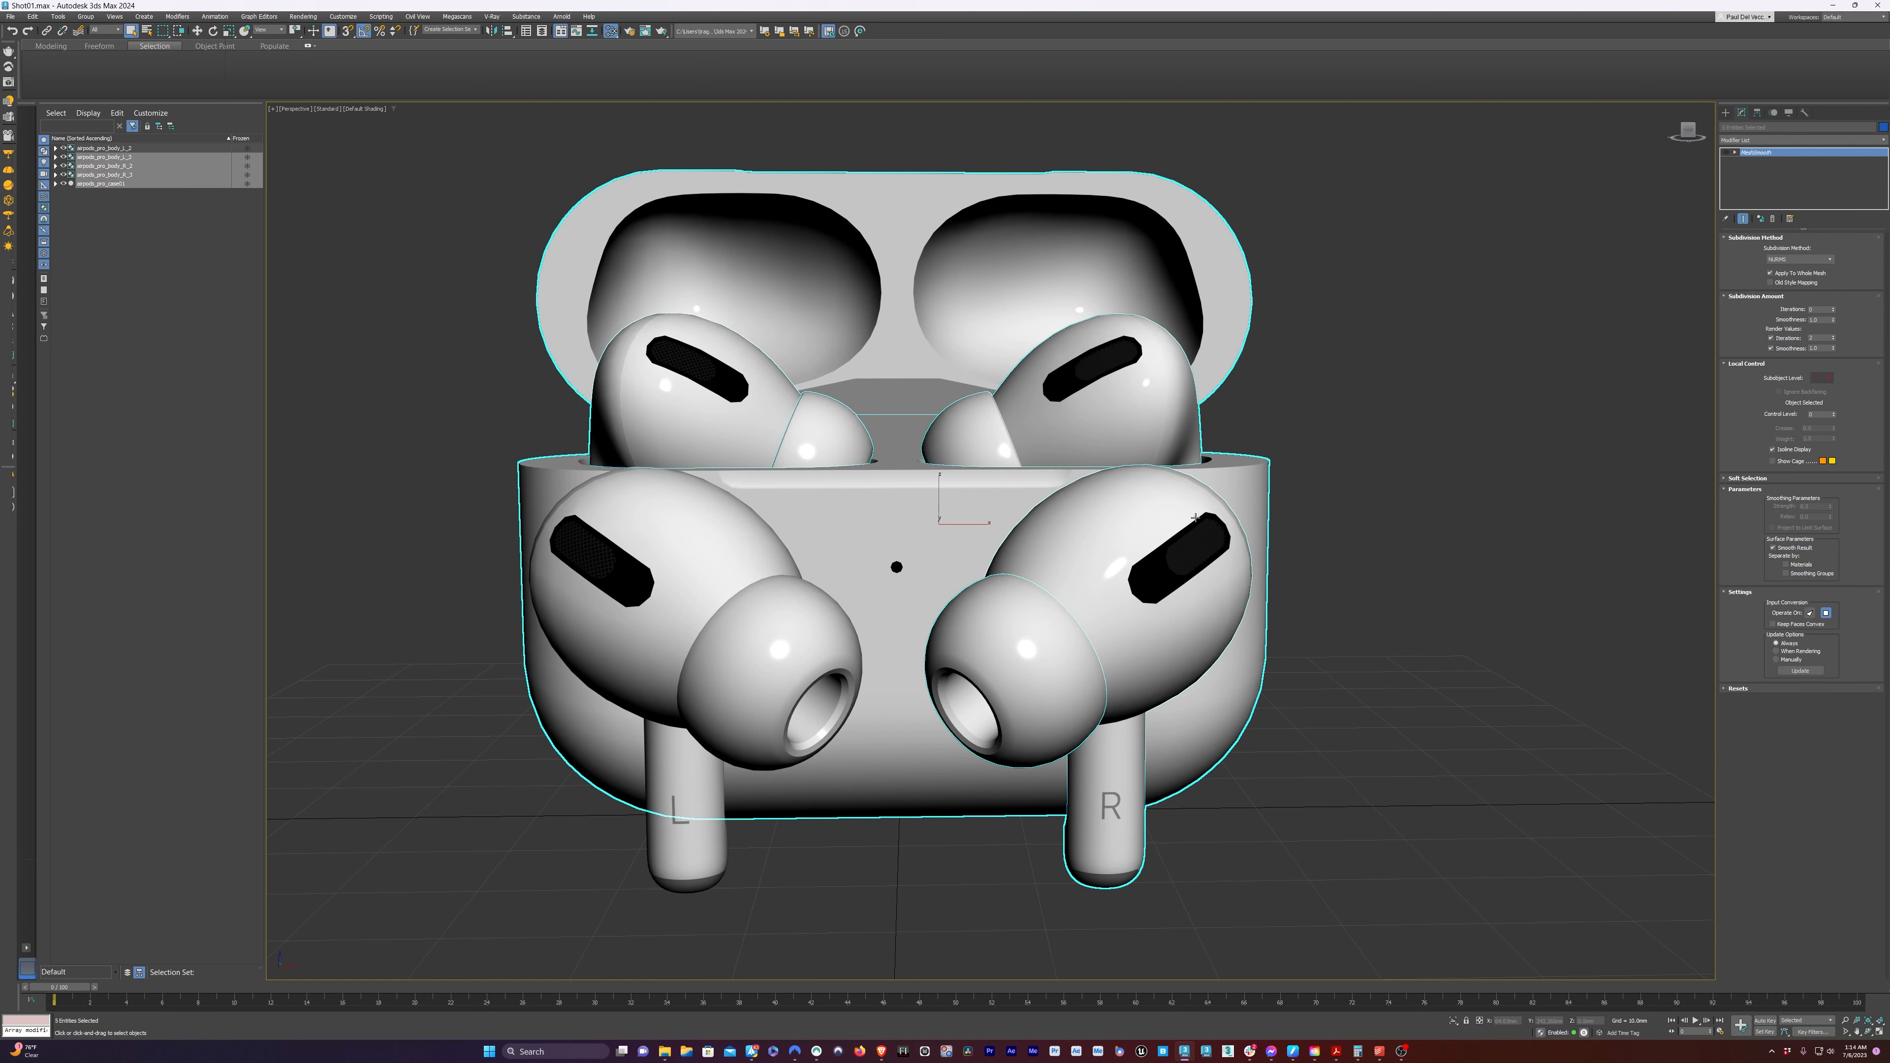
key(alt+h)
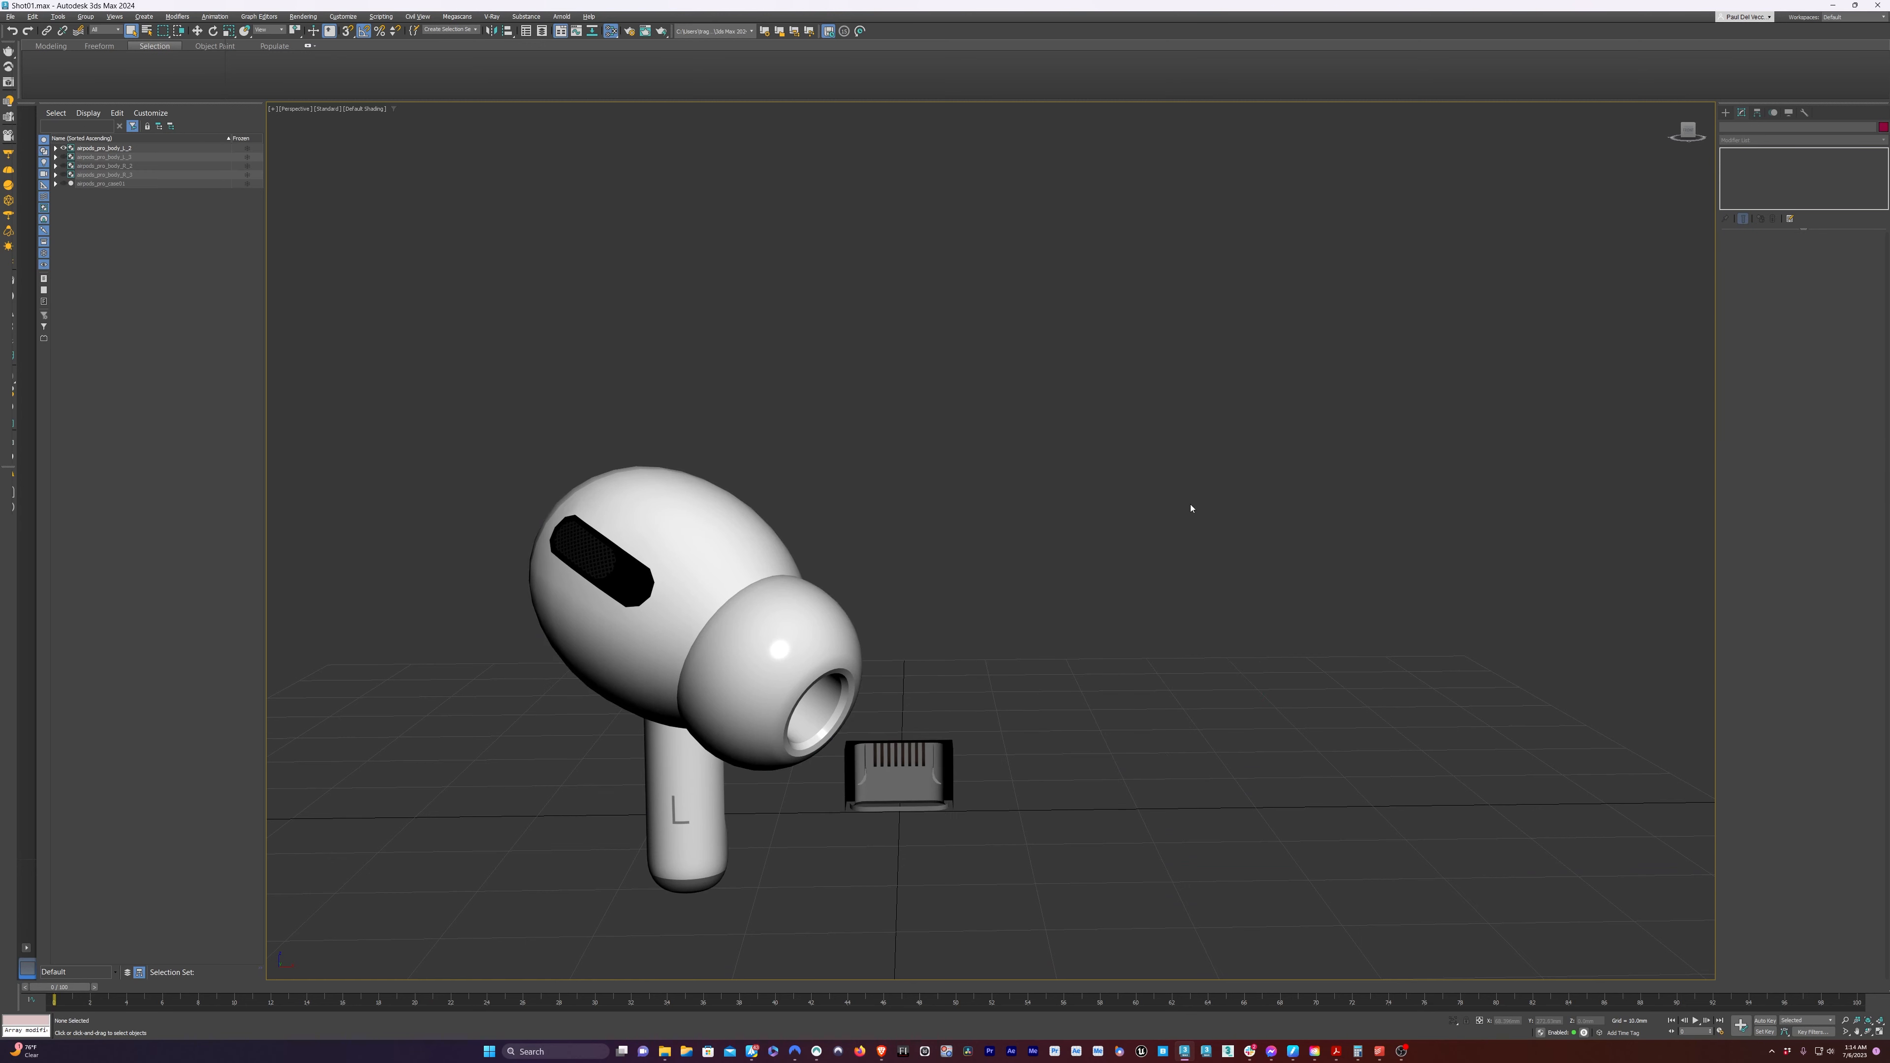
drag(928, 799, 928, 799)
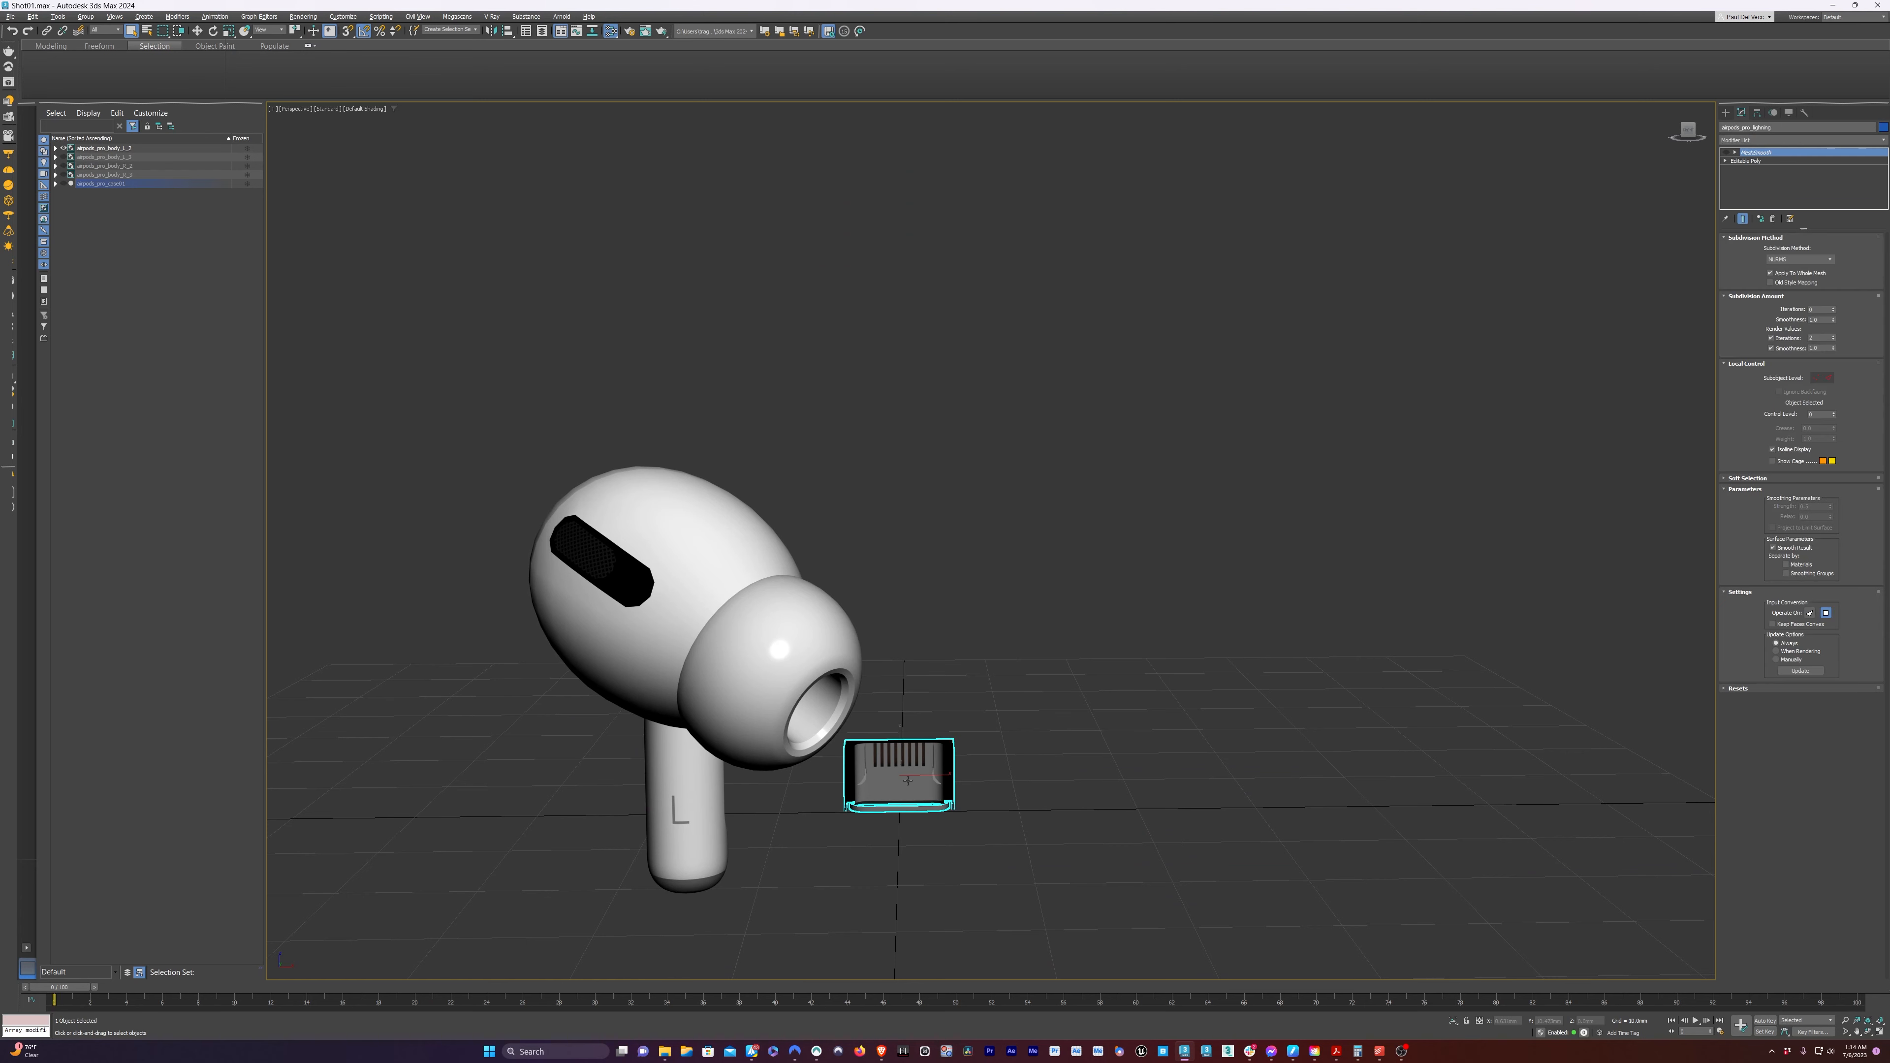
key(Delete)
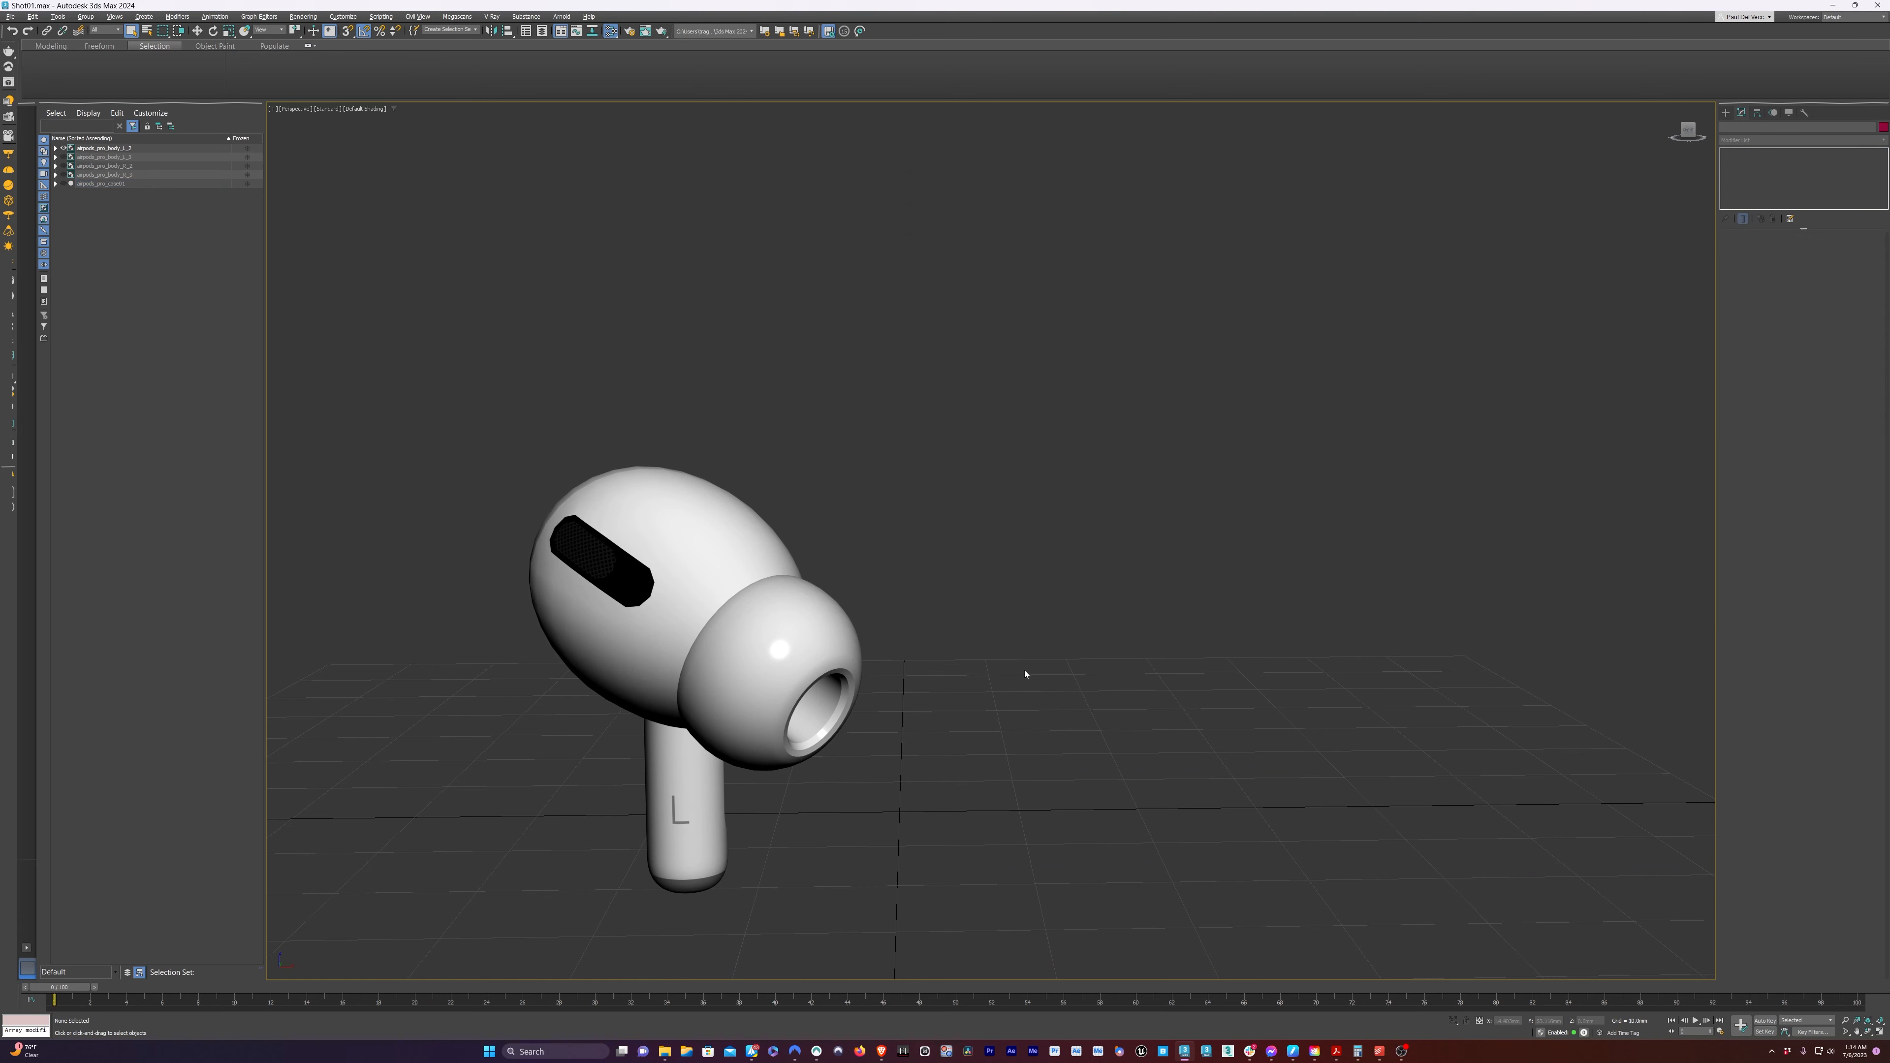
Rotate the left earbud about its vertical axis so its rear side faces the view, and frame its head and mesh vent closely
key(z)
click(952, 581)
alt+middle_drag(962, 582, 852, 638)
key(w)
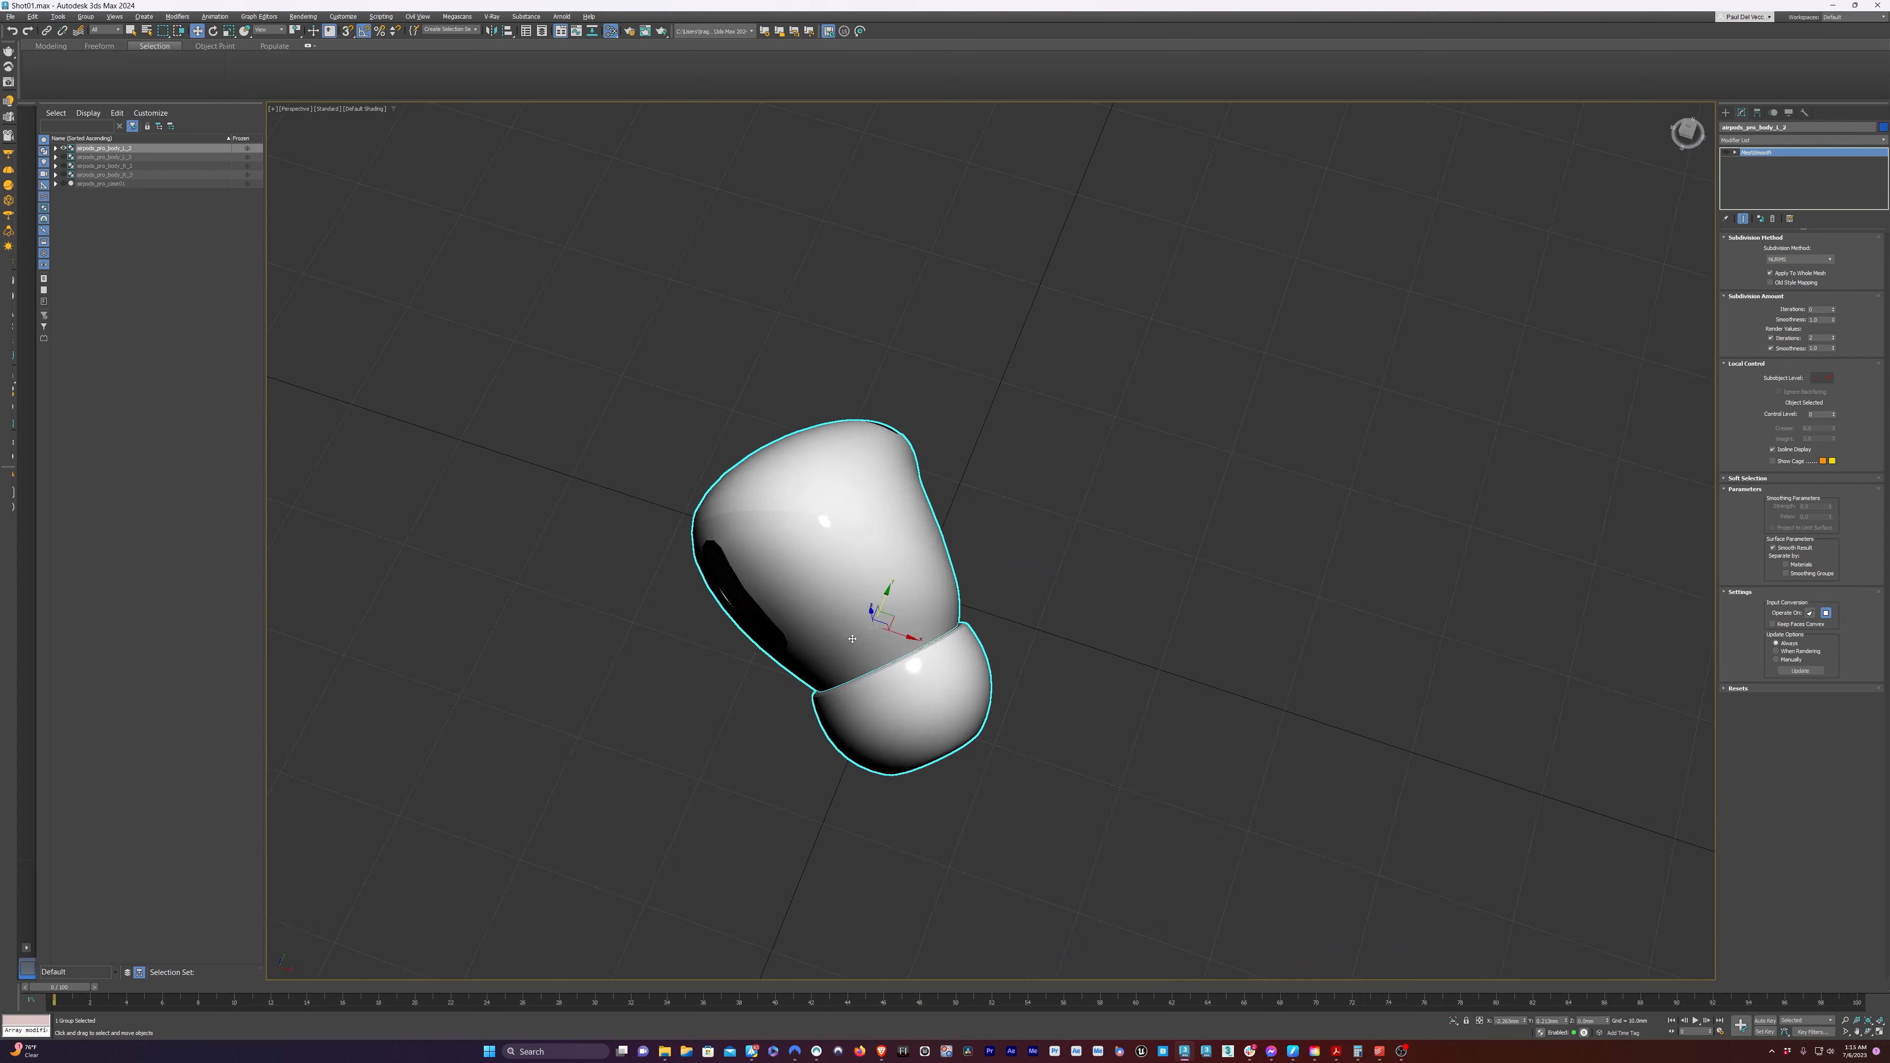
key(shift+z)
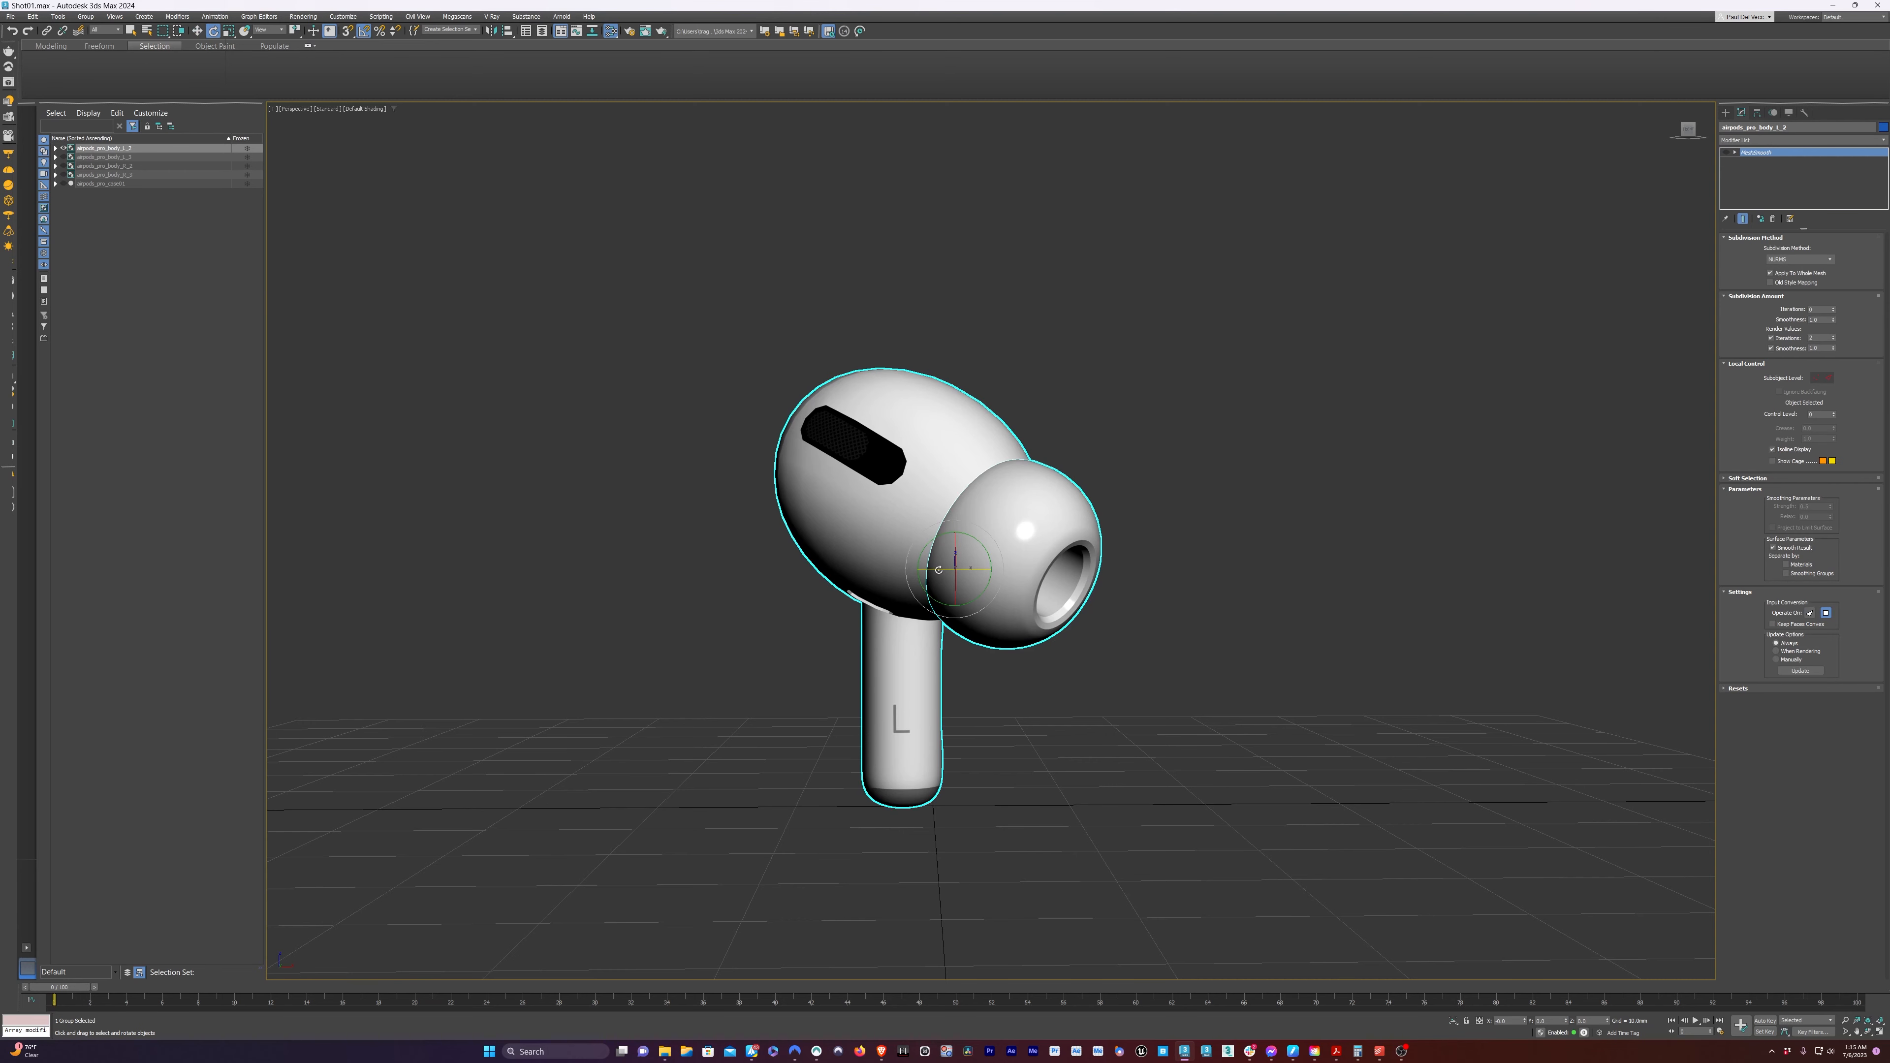
drag(937, 569, 1002, 567)
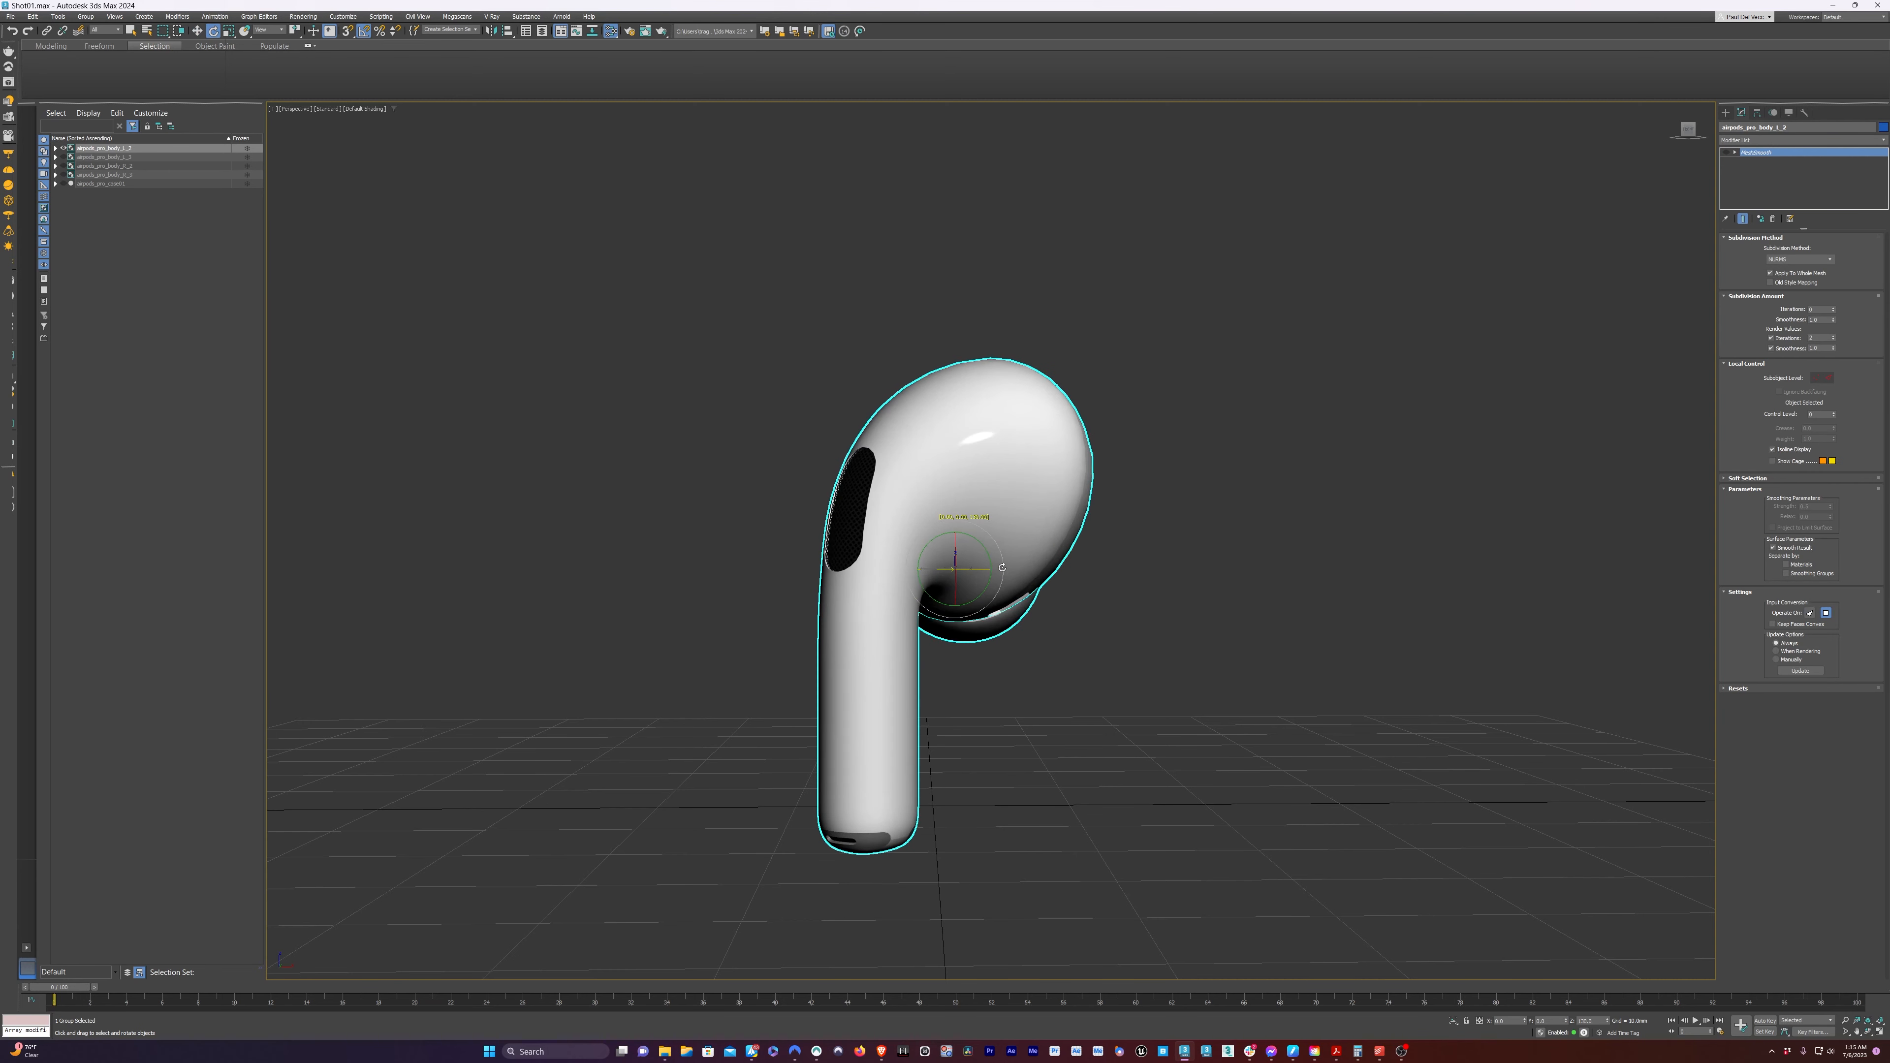
alt+middle_drag(820, 611, 909, 634)
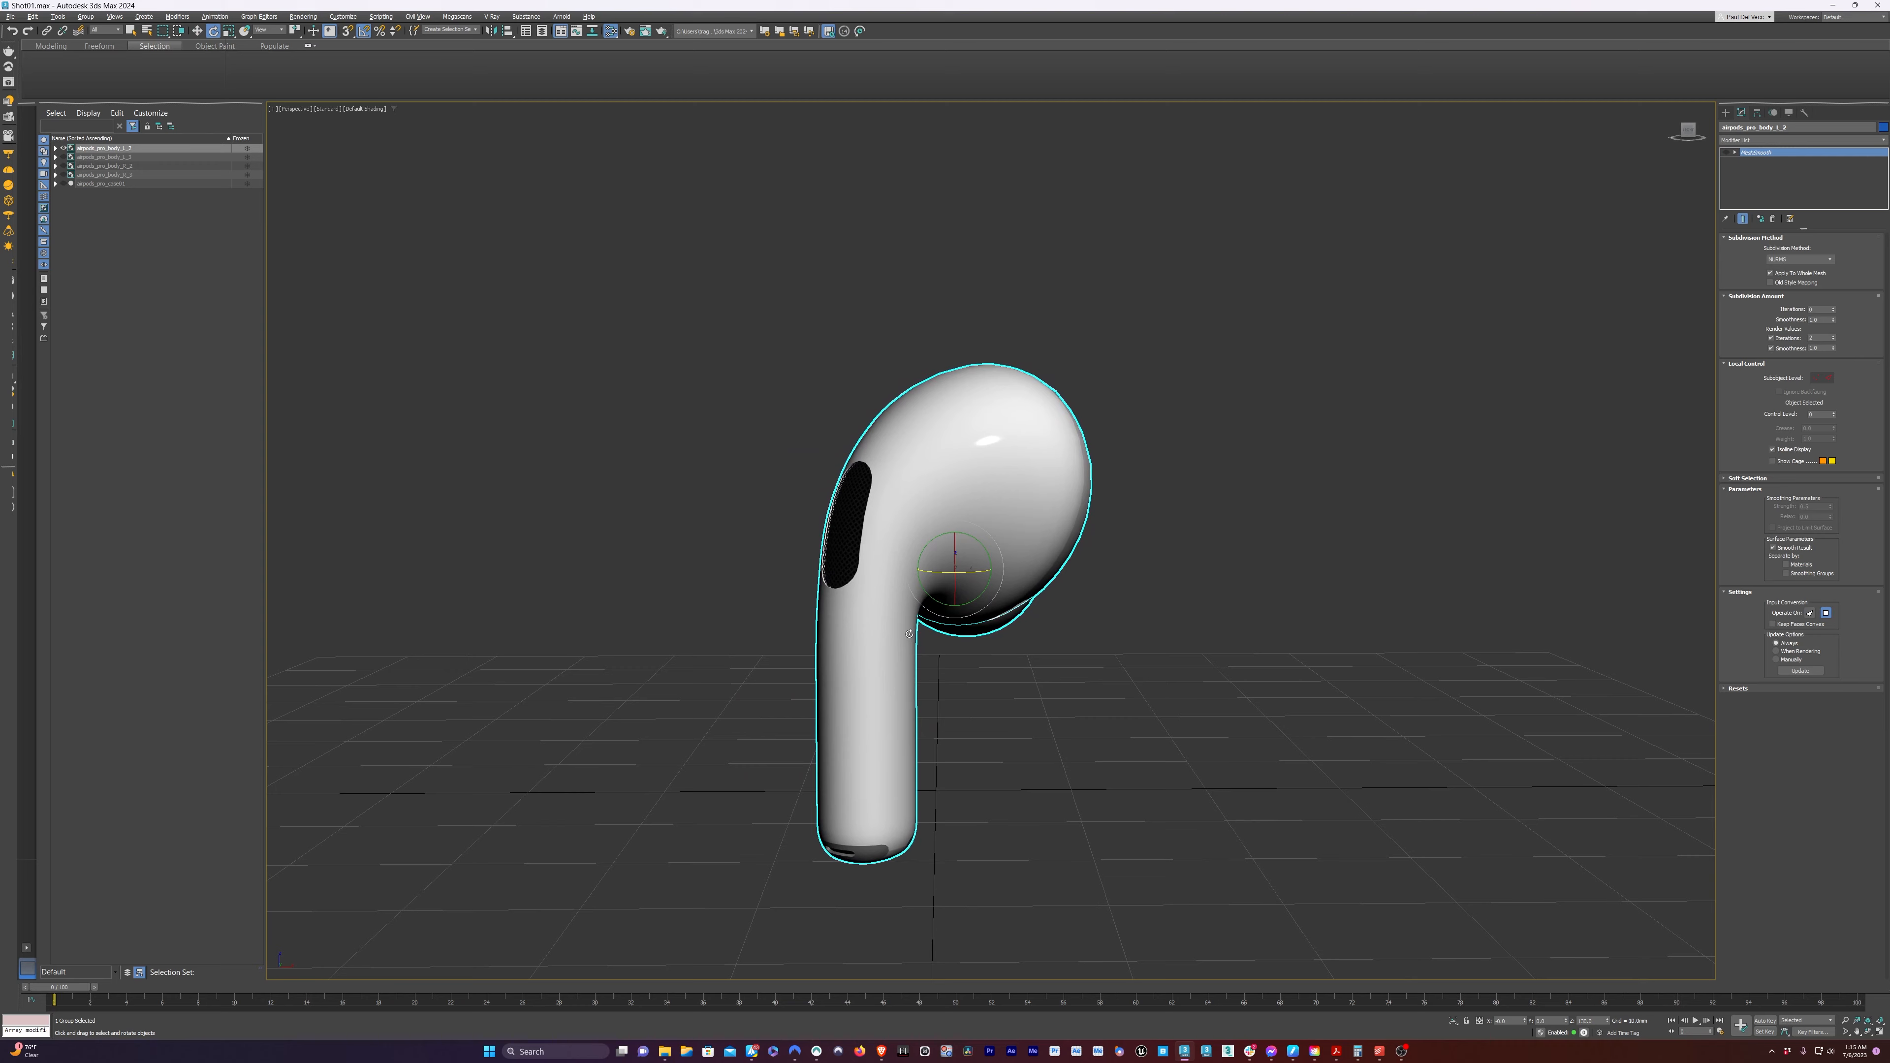
scroll(925, 554, up, 5)
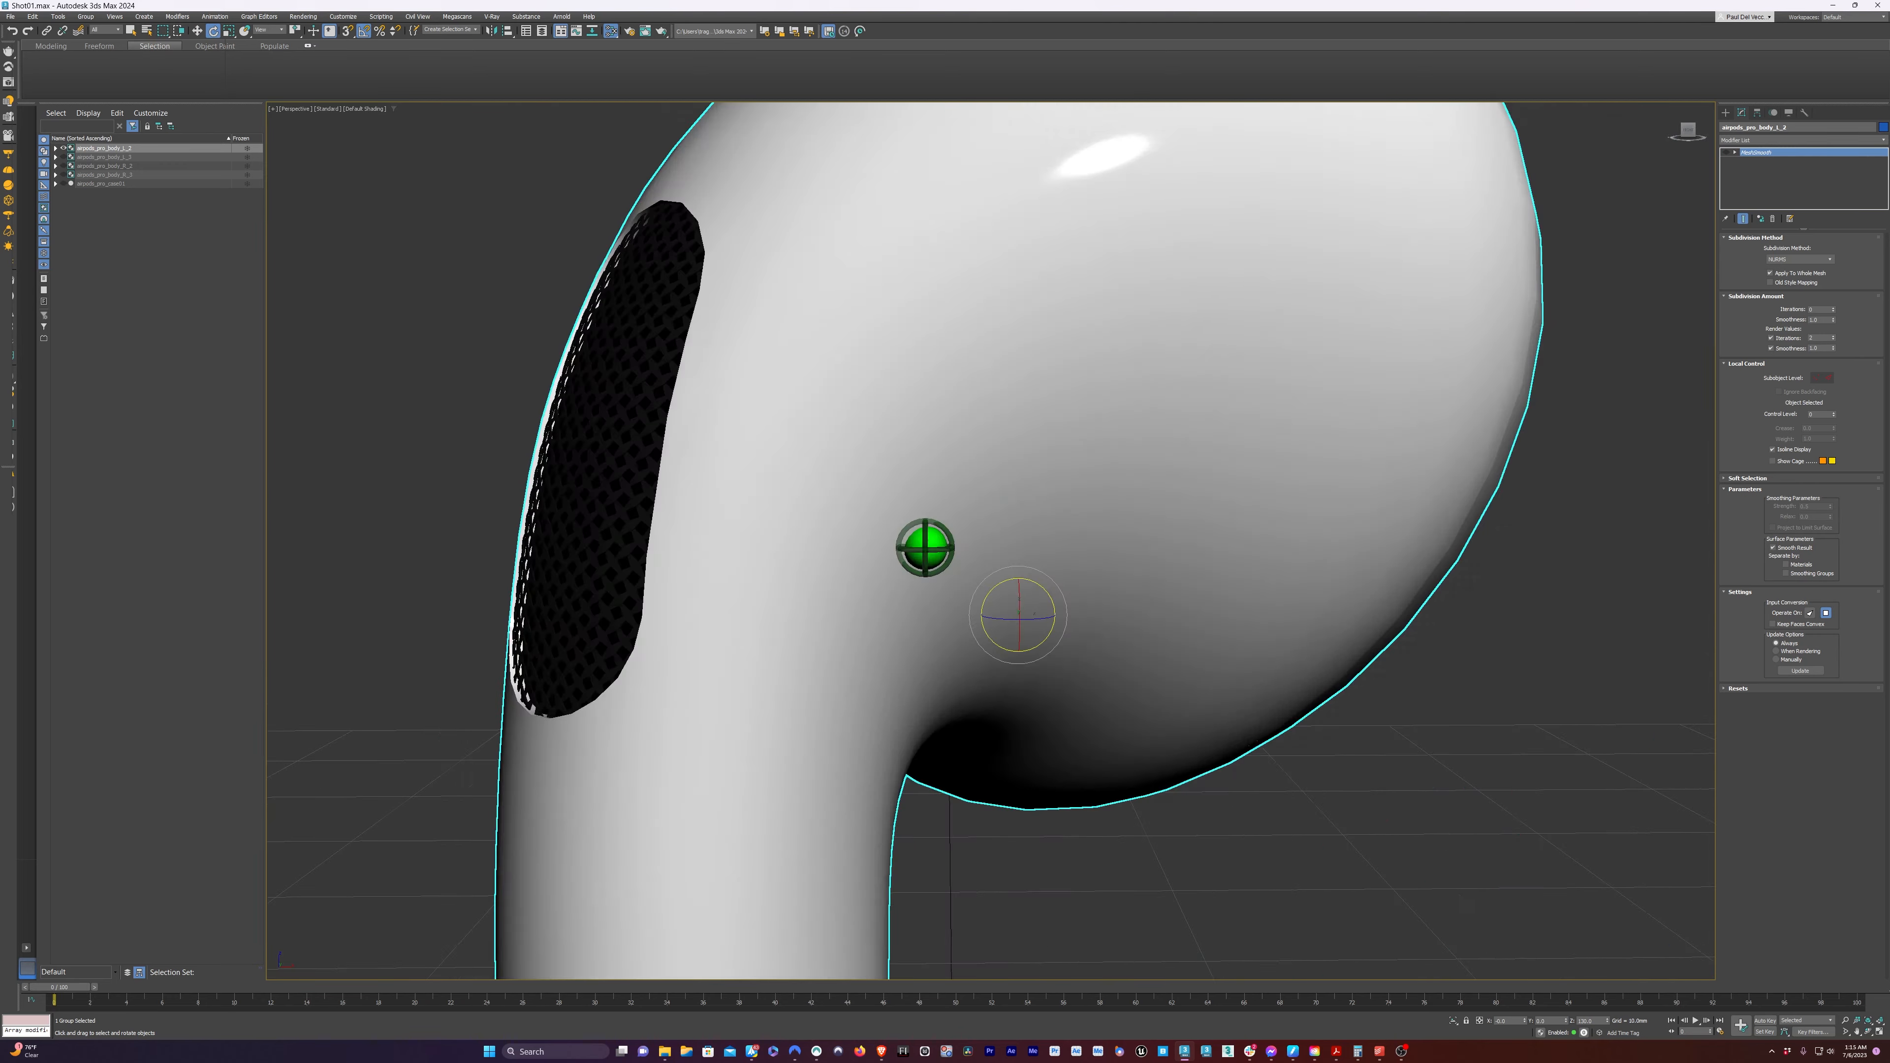
alt+middle_drag(934, 455, 962, 549)
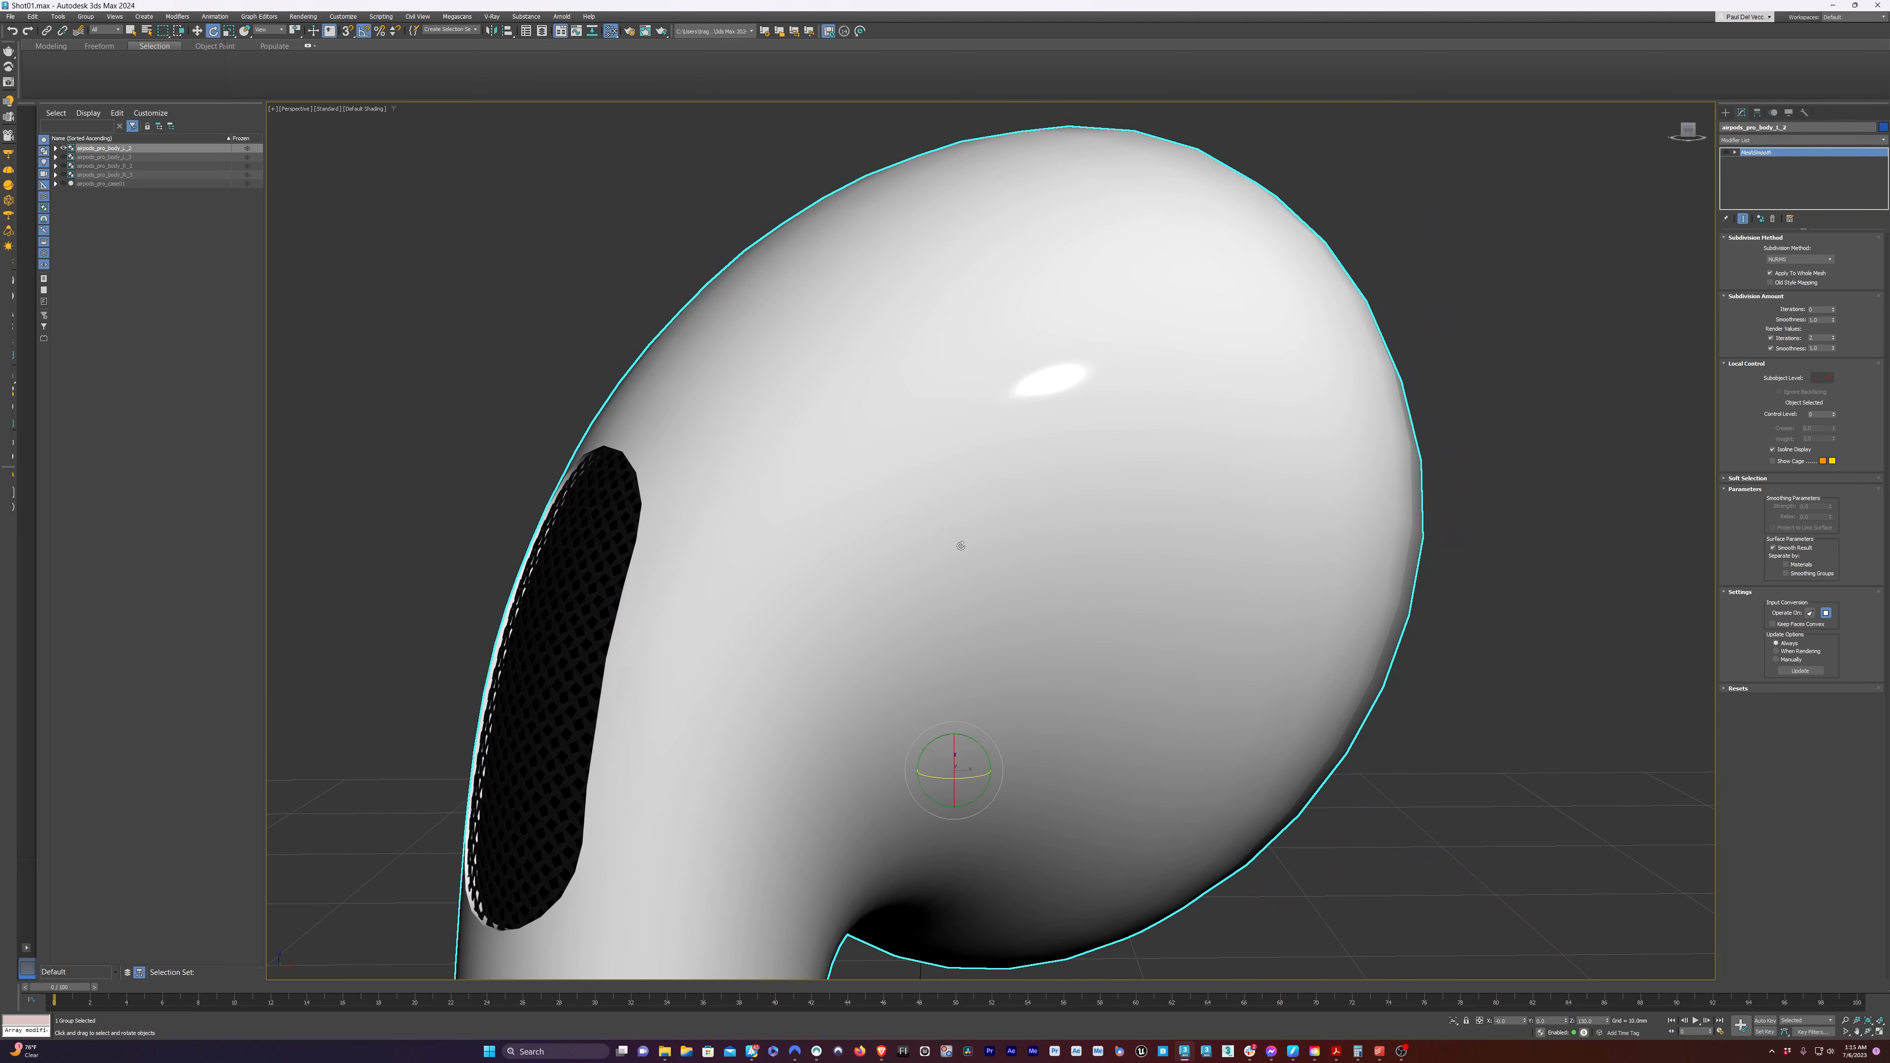
Set the render output size to HDTV (video) at 1920x1080
key(F10)
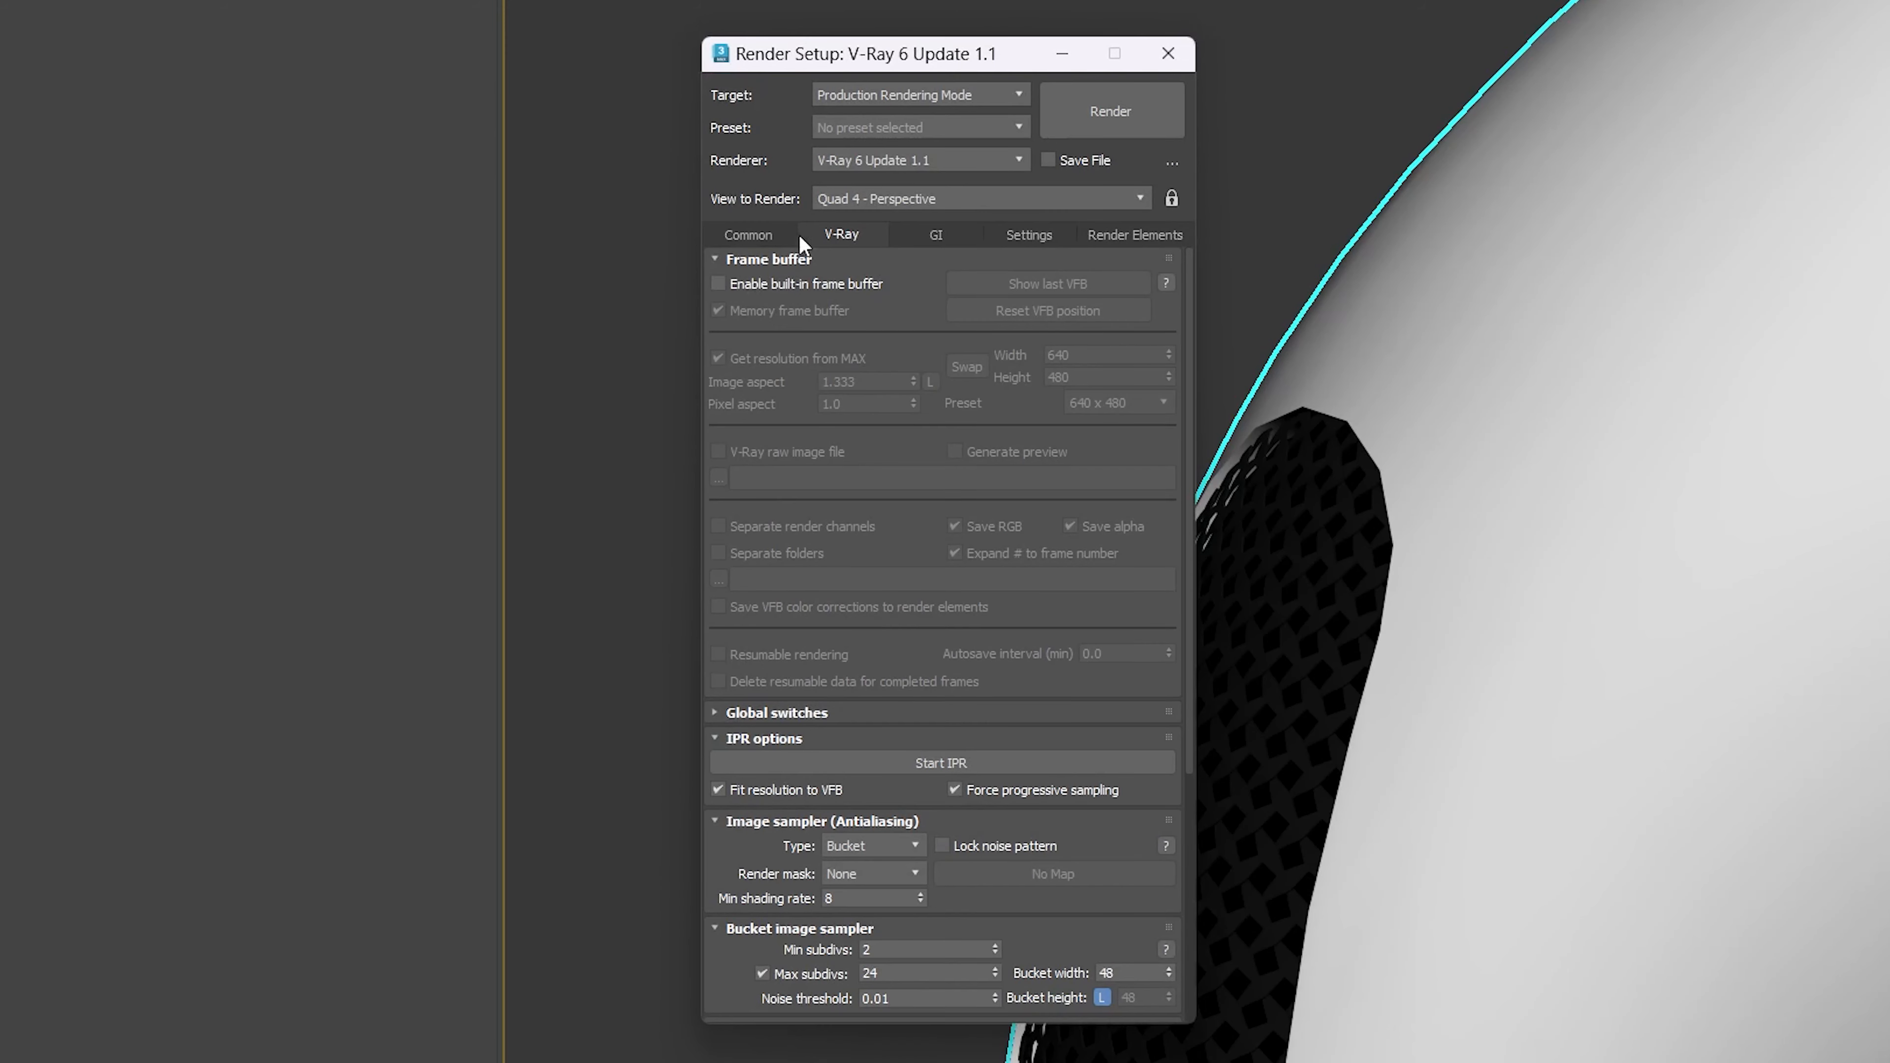
click(838, 524)
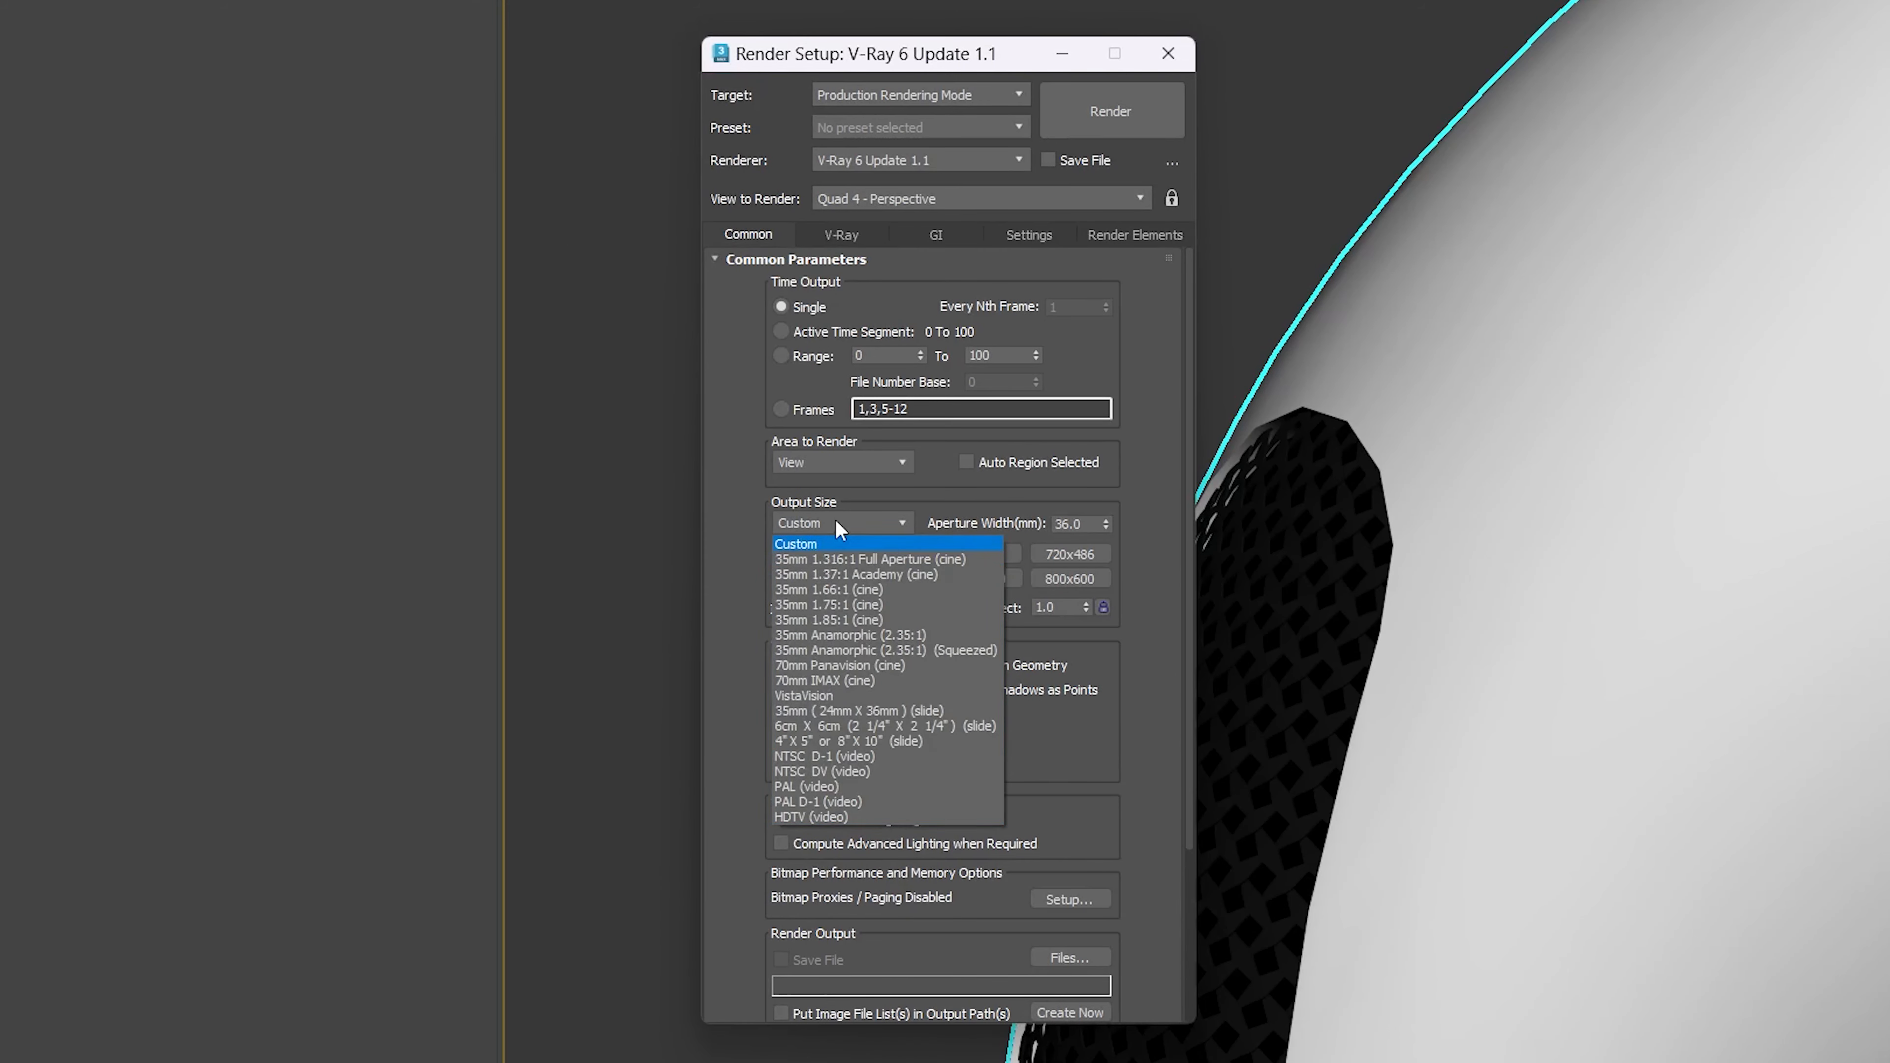
click(807, 817)
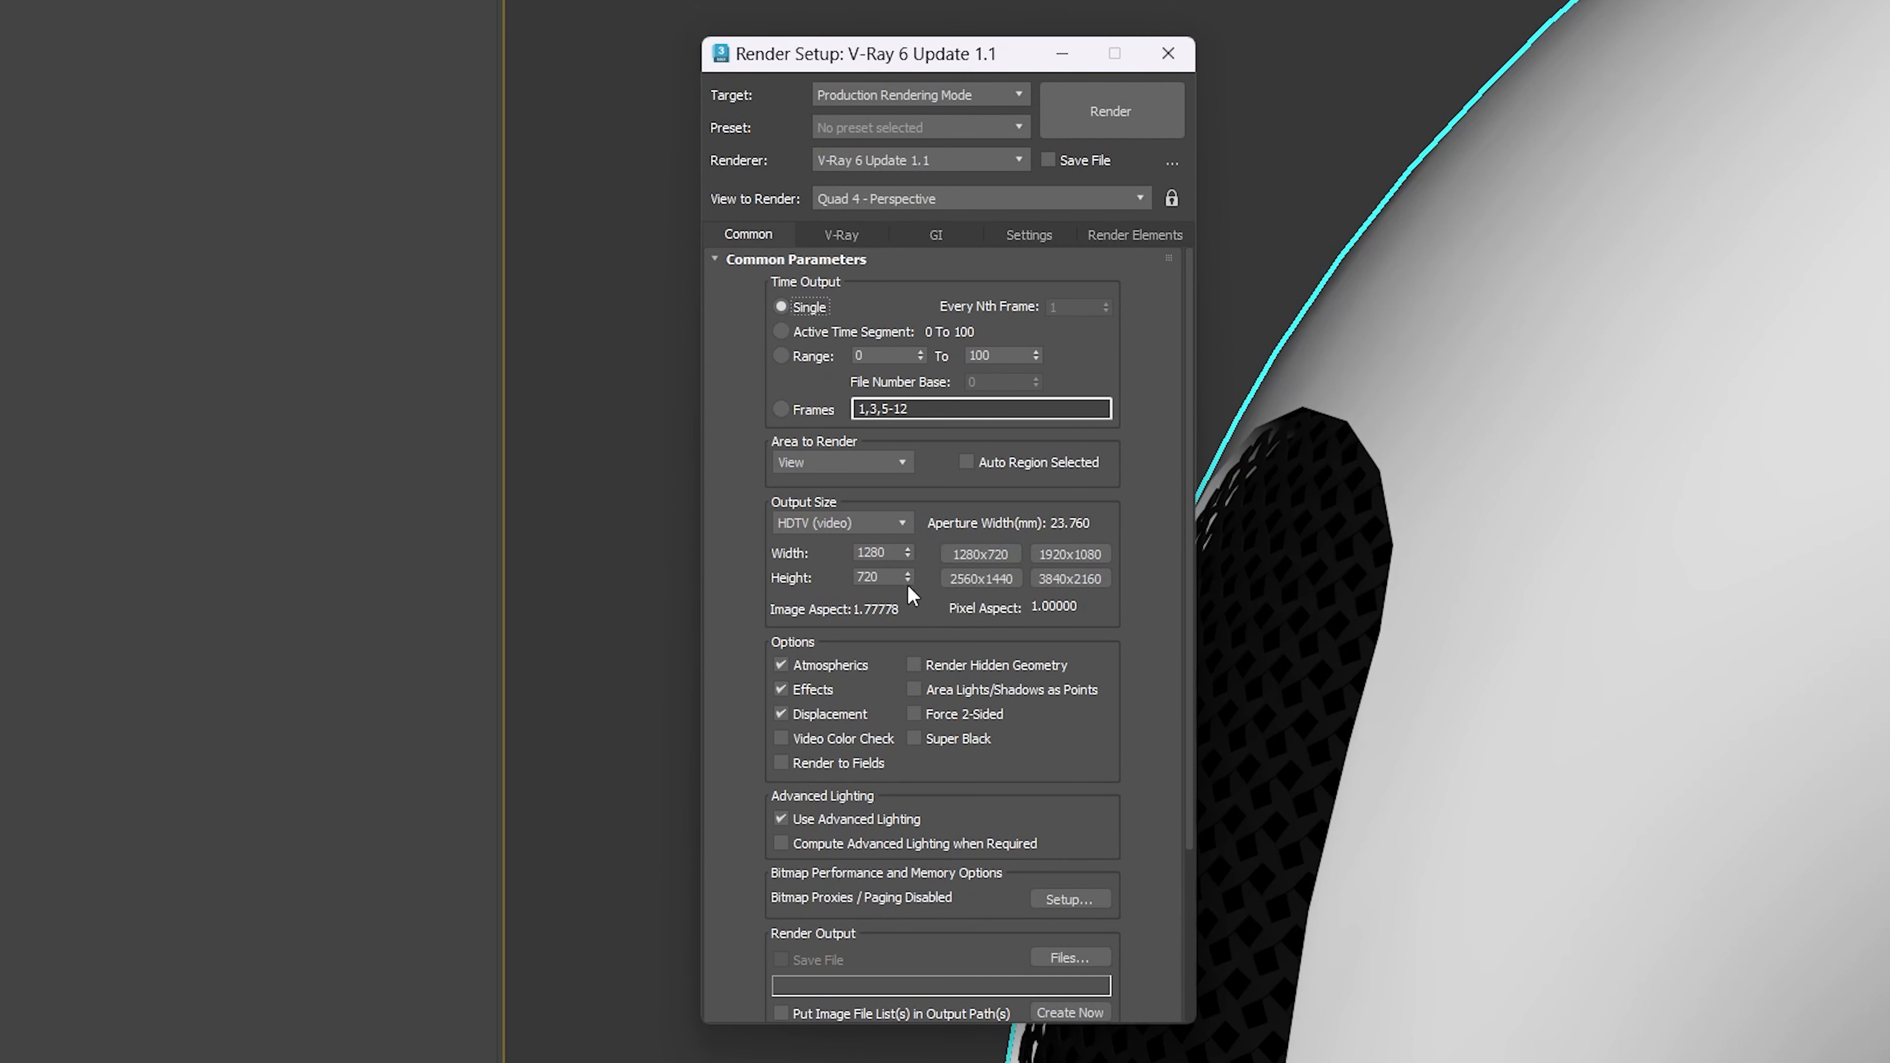
click(1067, 556)
Set the V-Ray bucket image sampler to min subdivs 1 and max subdivs 4, and enable global illumination
click(841, 235)
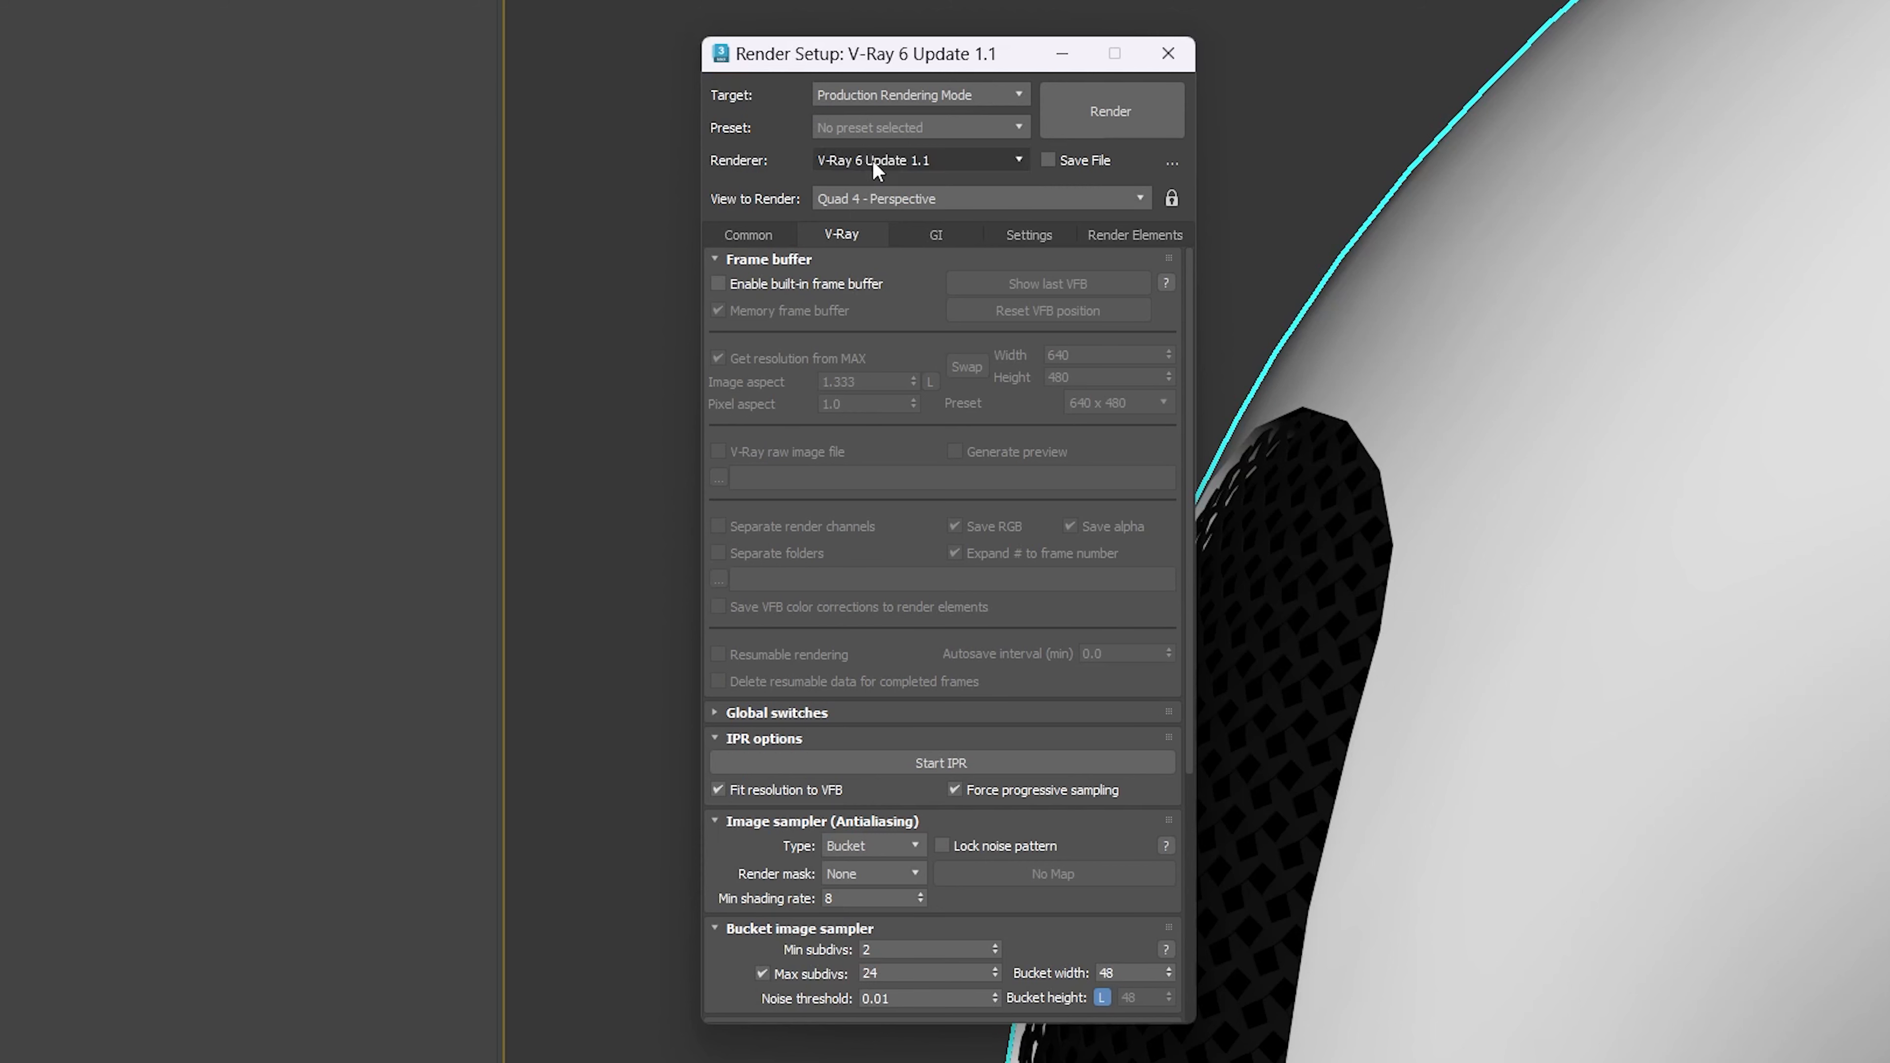
click(893, 160)
click(870, 268)
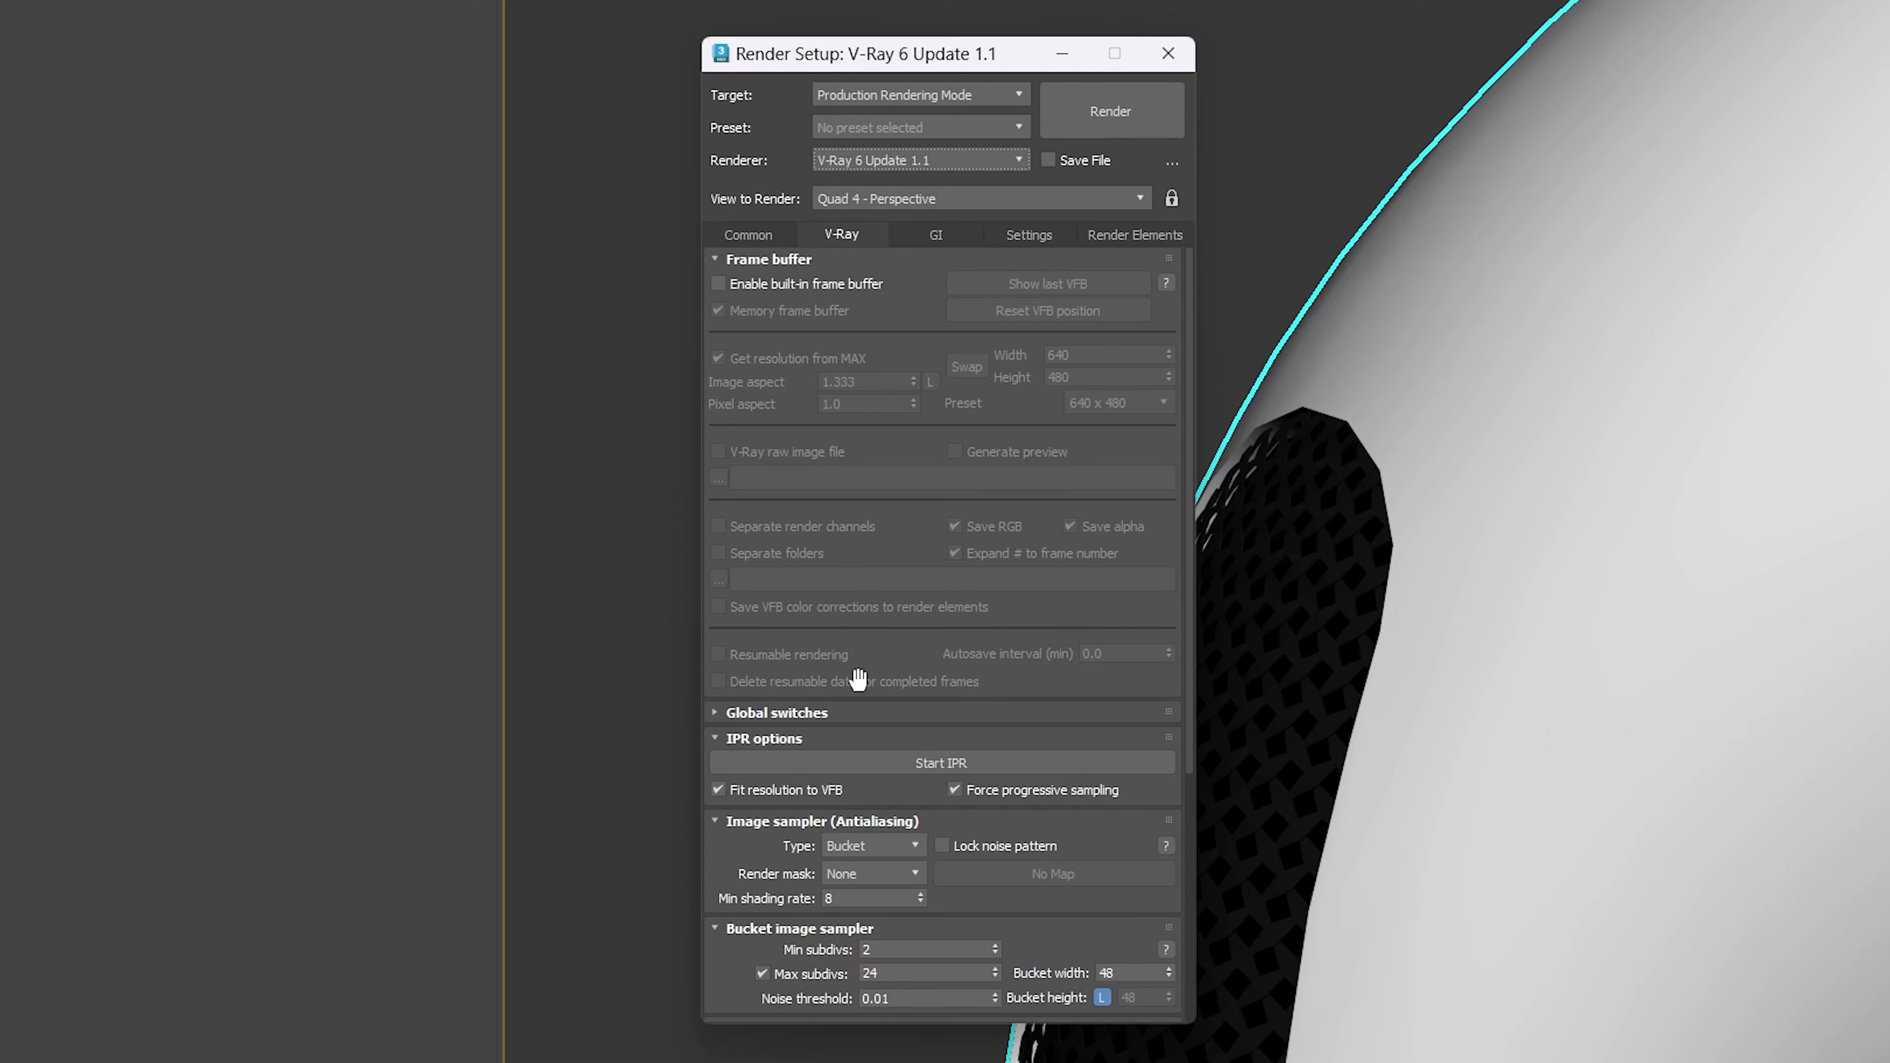
scroll(856, 675, down, 5)
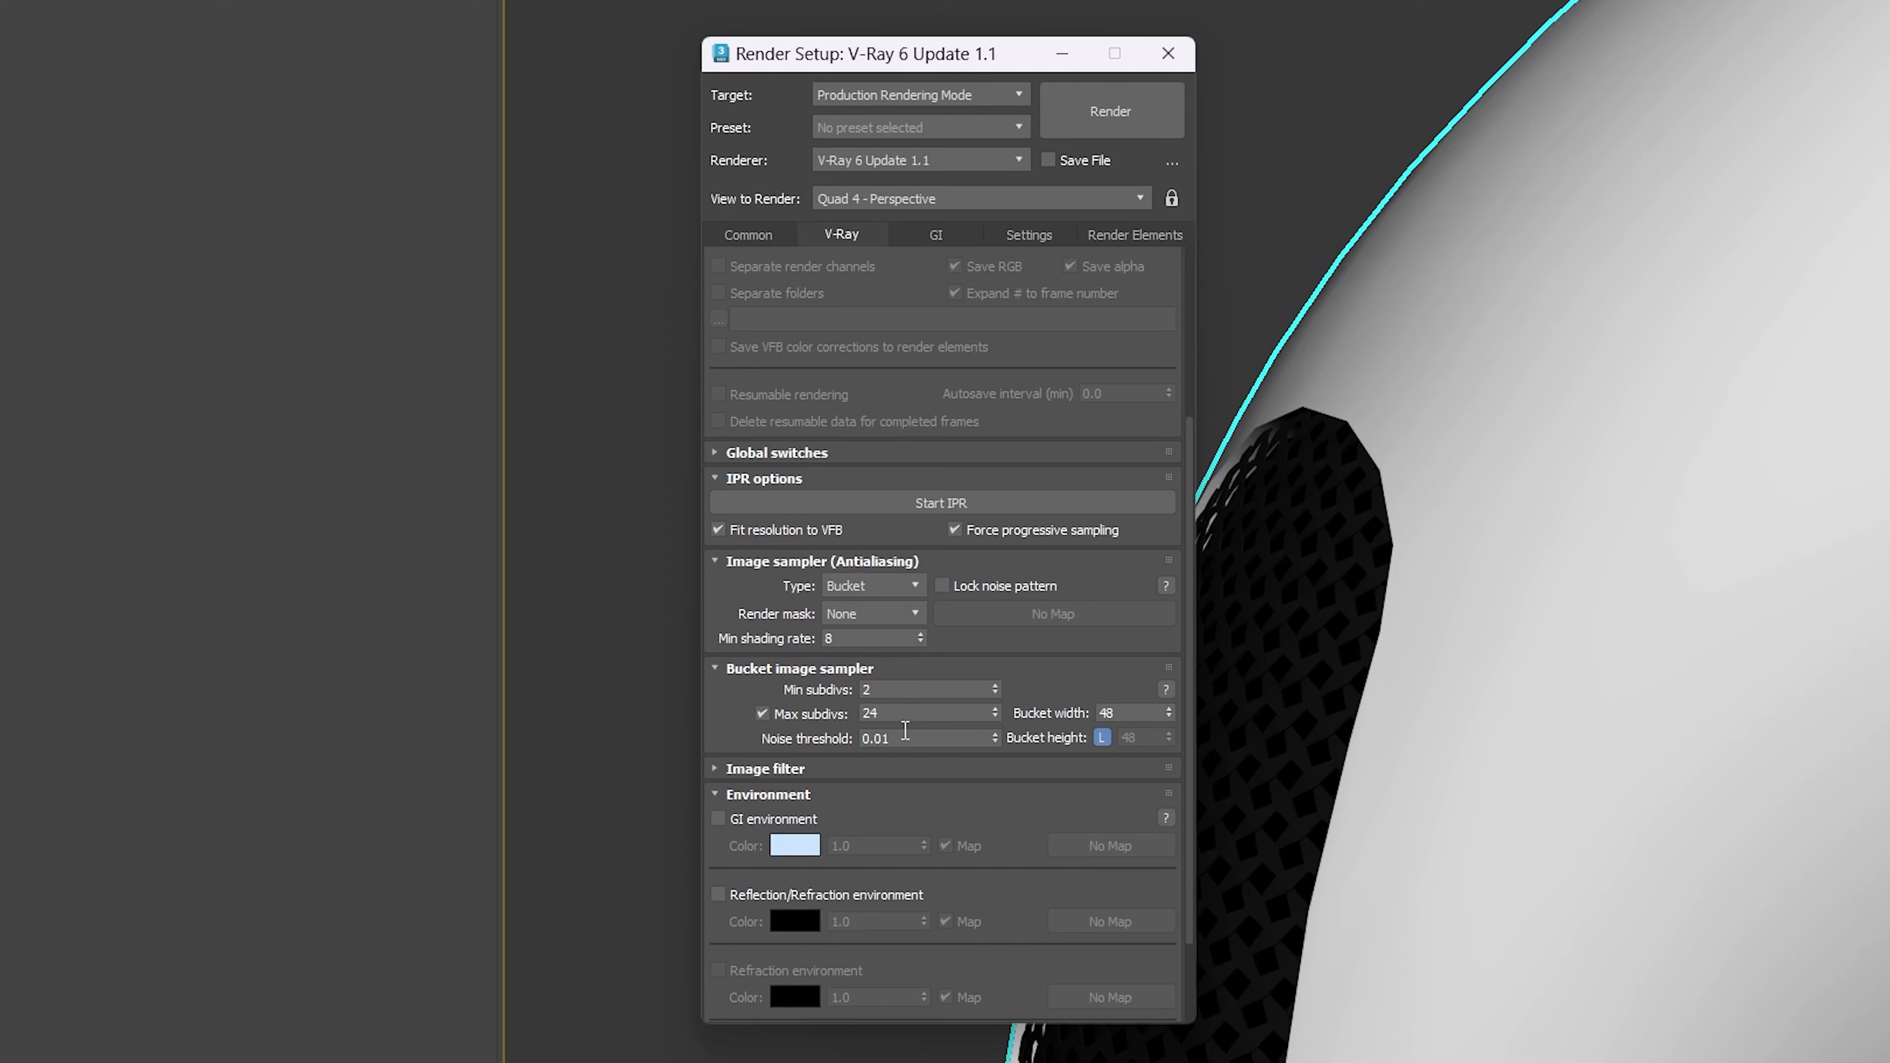
click(897, 691)
text(1)
key(Tab)
text(4)
click(742, 713)
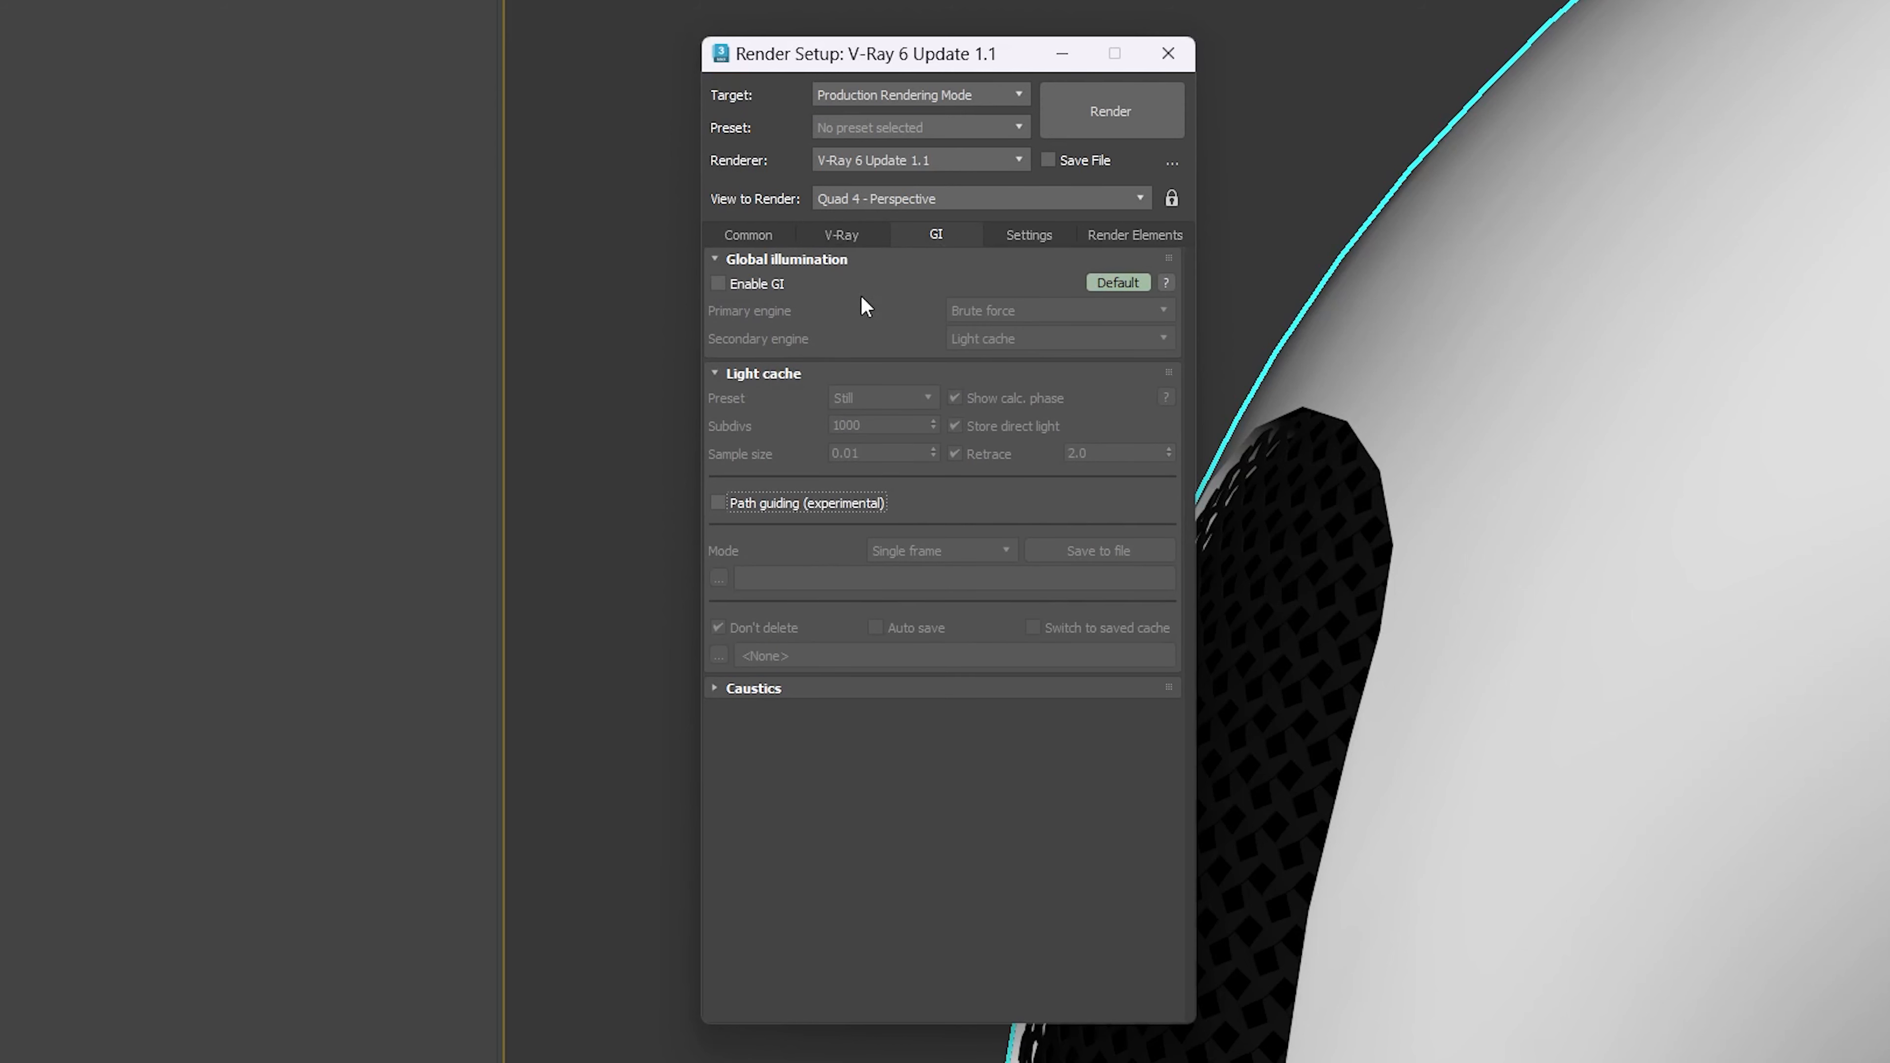
click(718, 283)
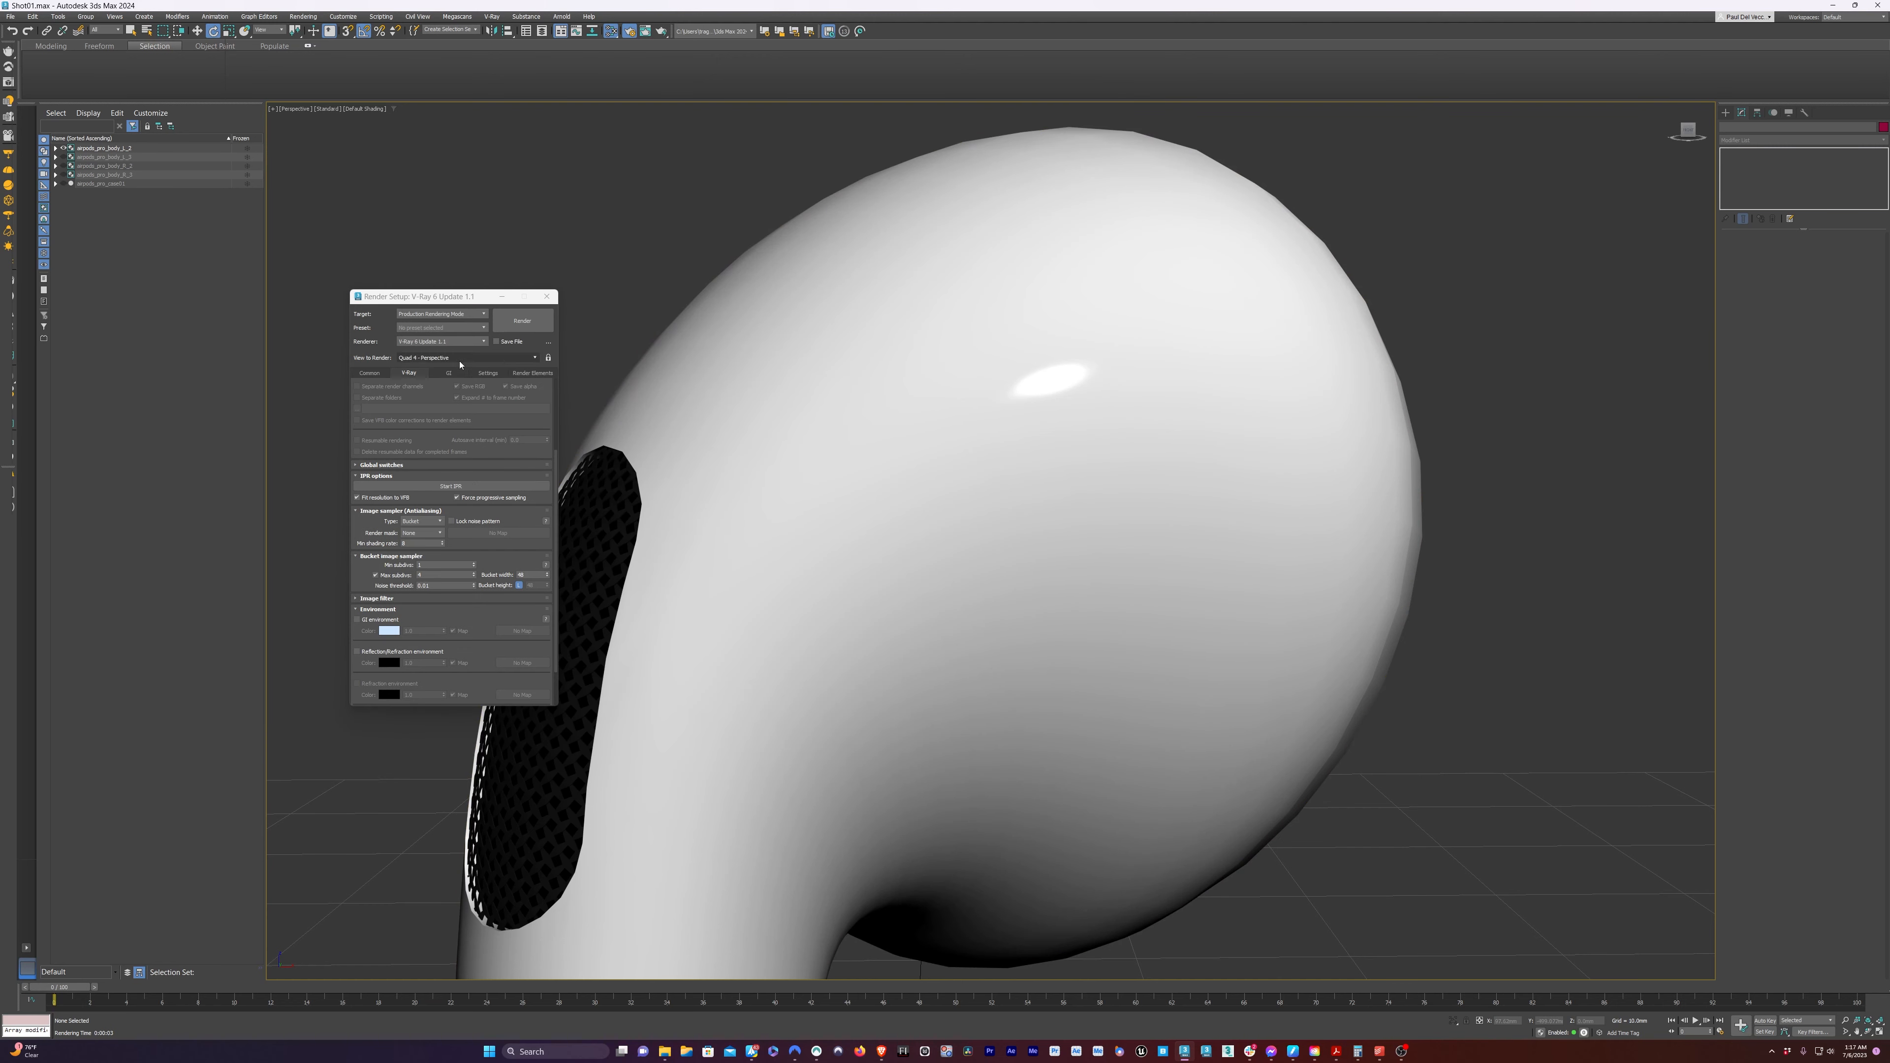
Set the environment background color to black
key(8)
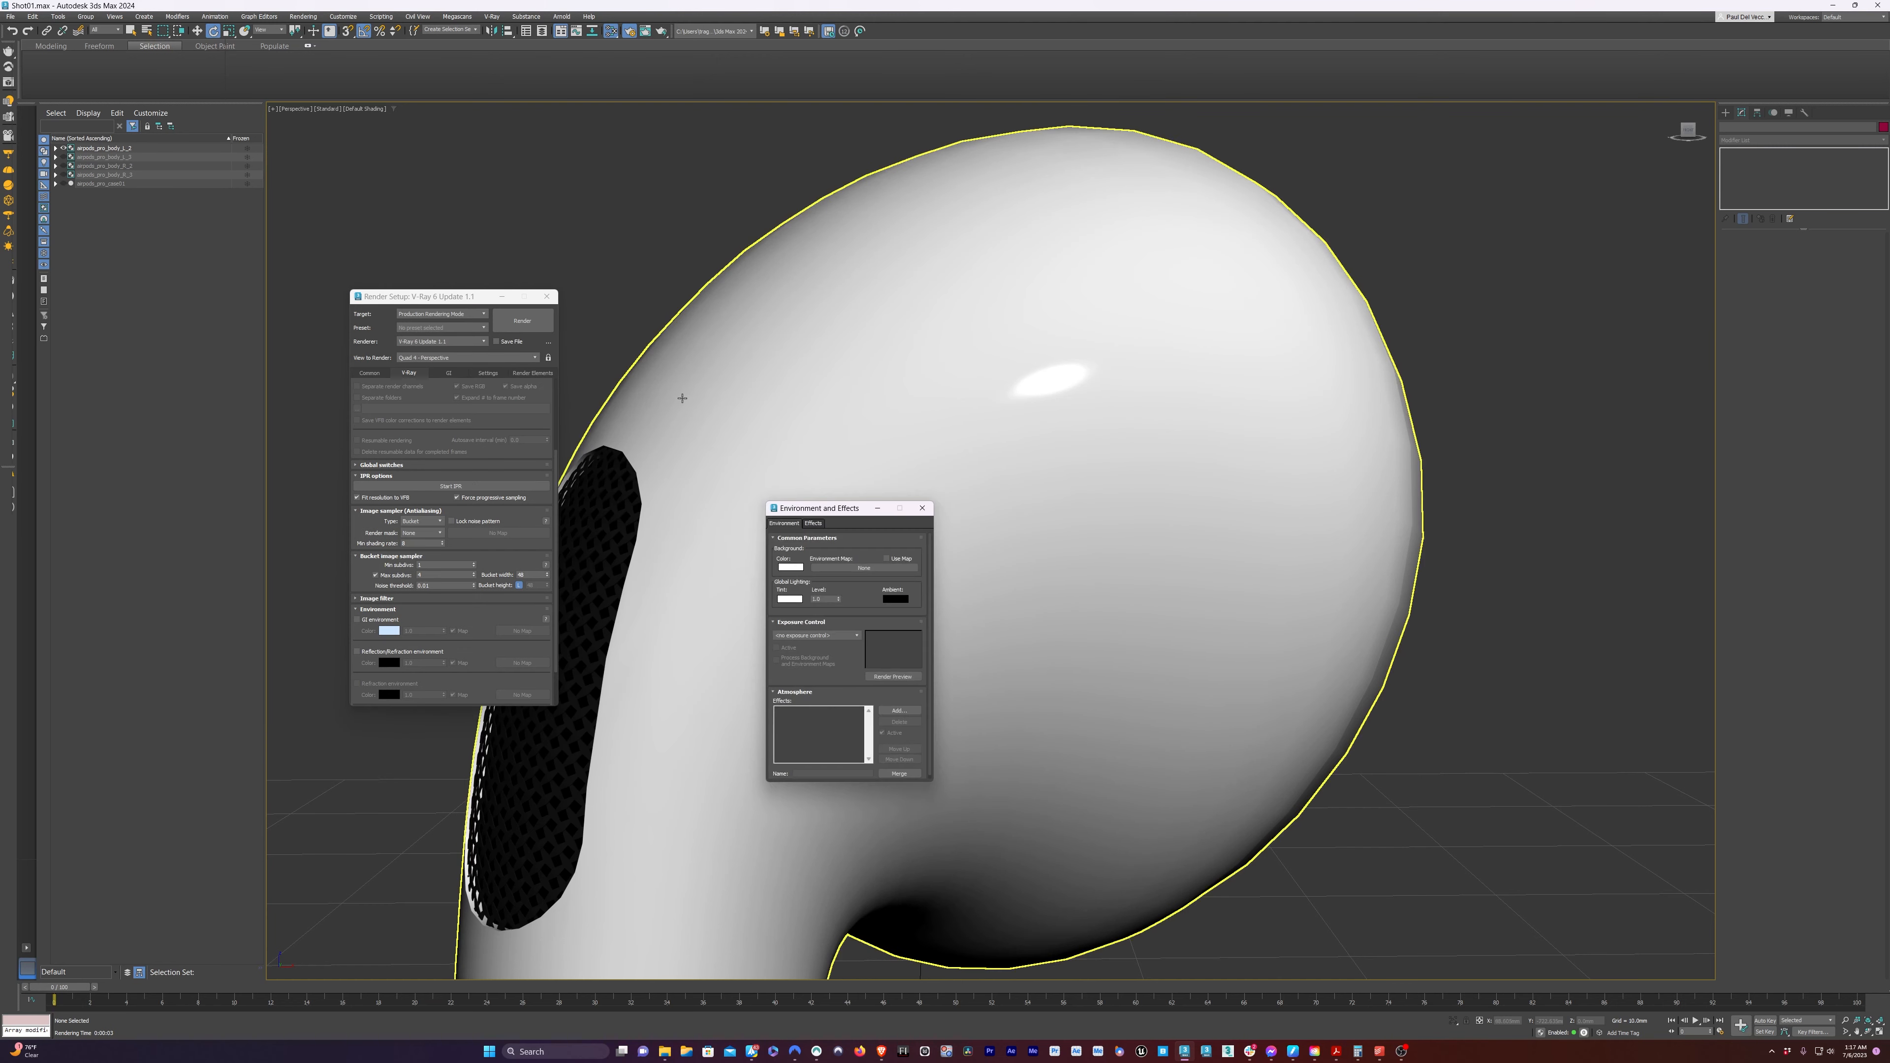
click(791, 568)
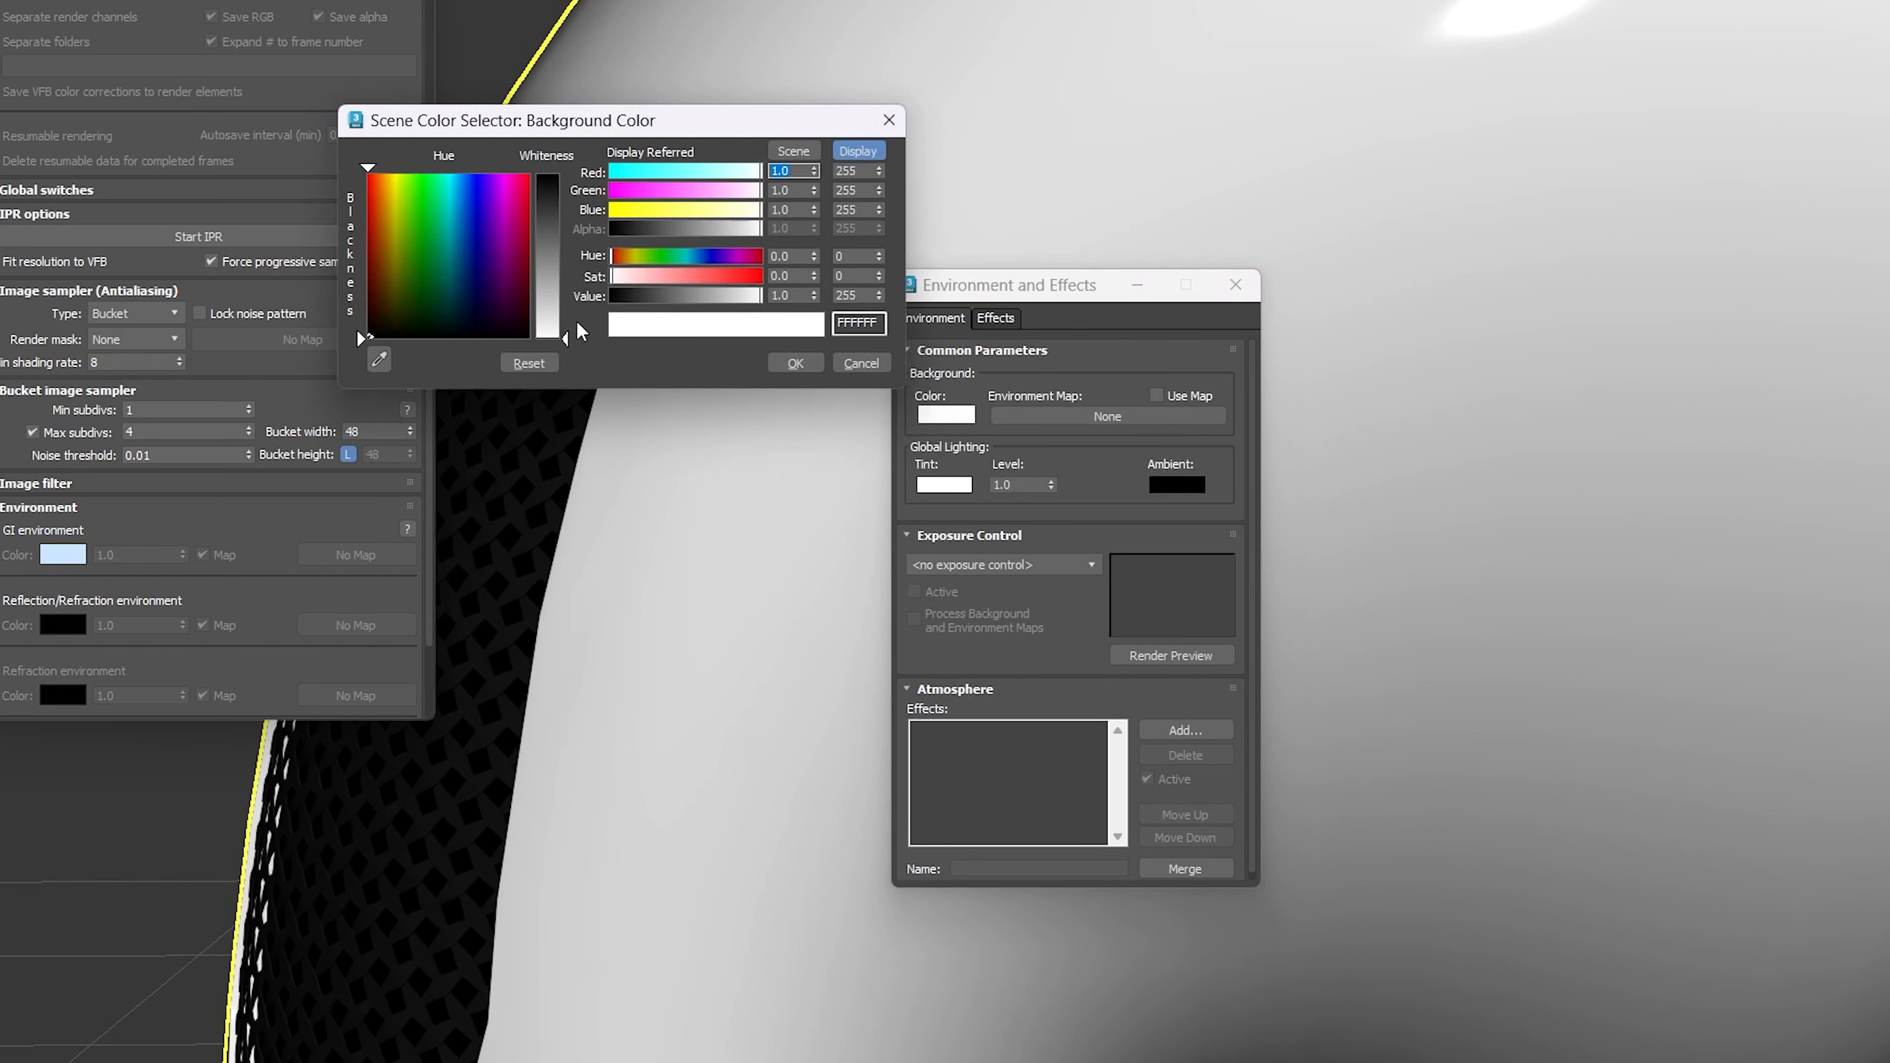
drag(564, 339, 565, 173)
click(796, 363)
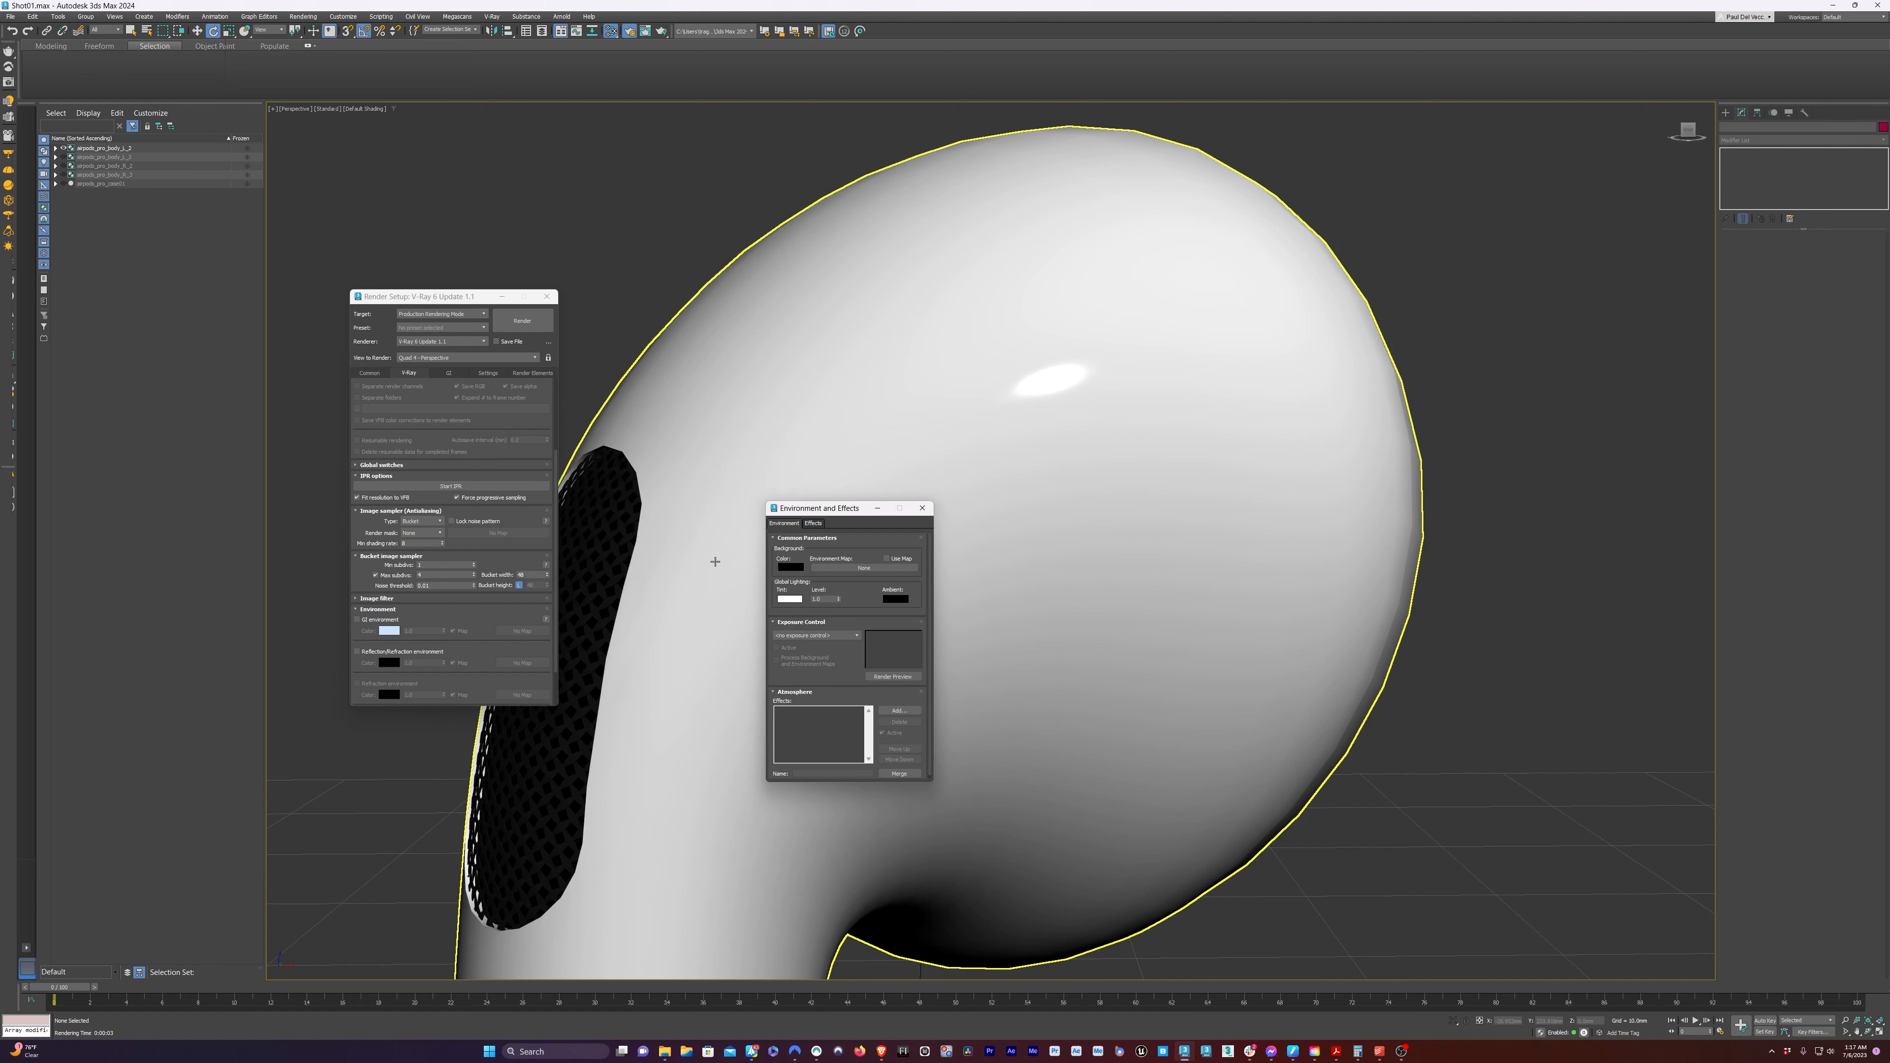
Render a test of the perspective view, and close the rendered frame and the render settings
key(shift+q)
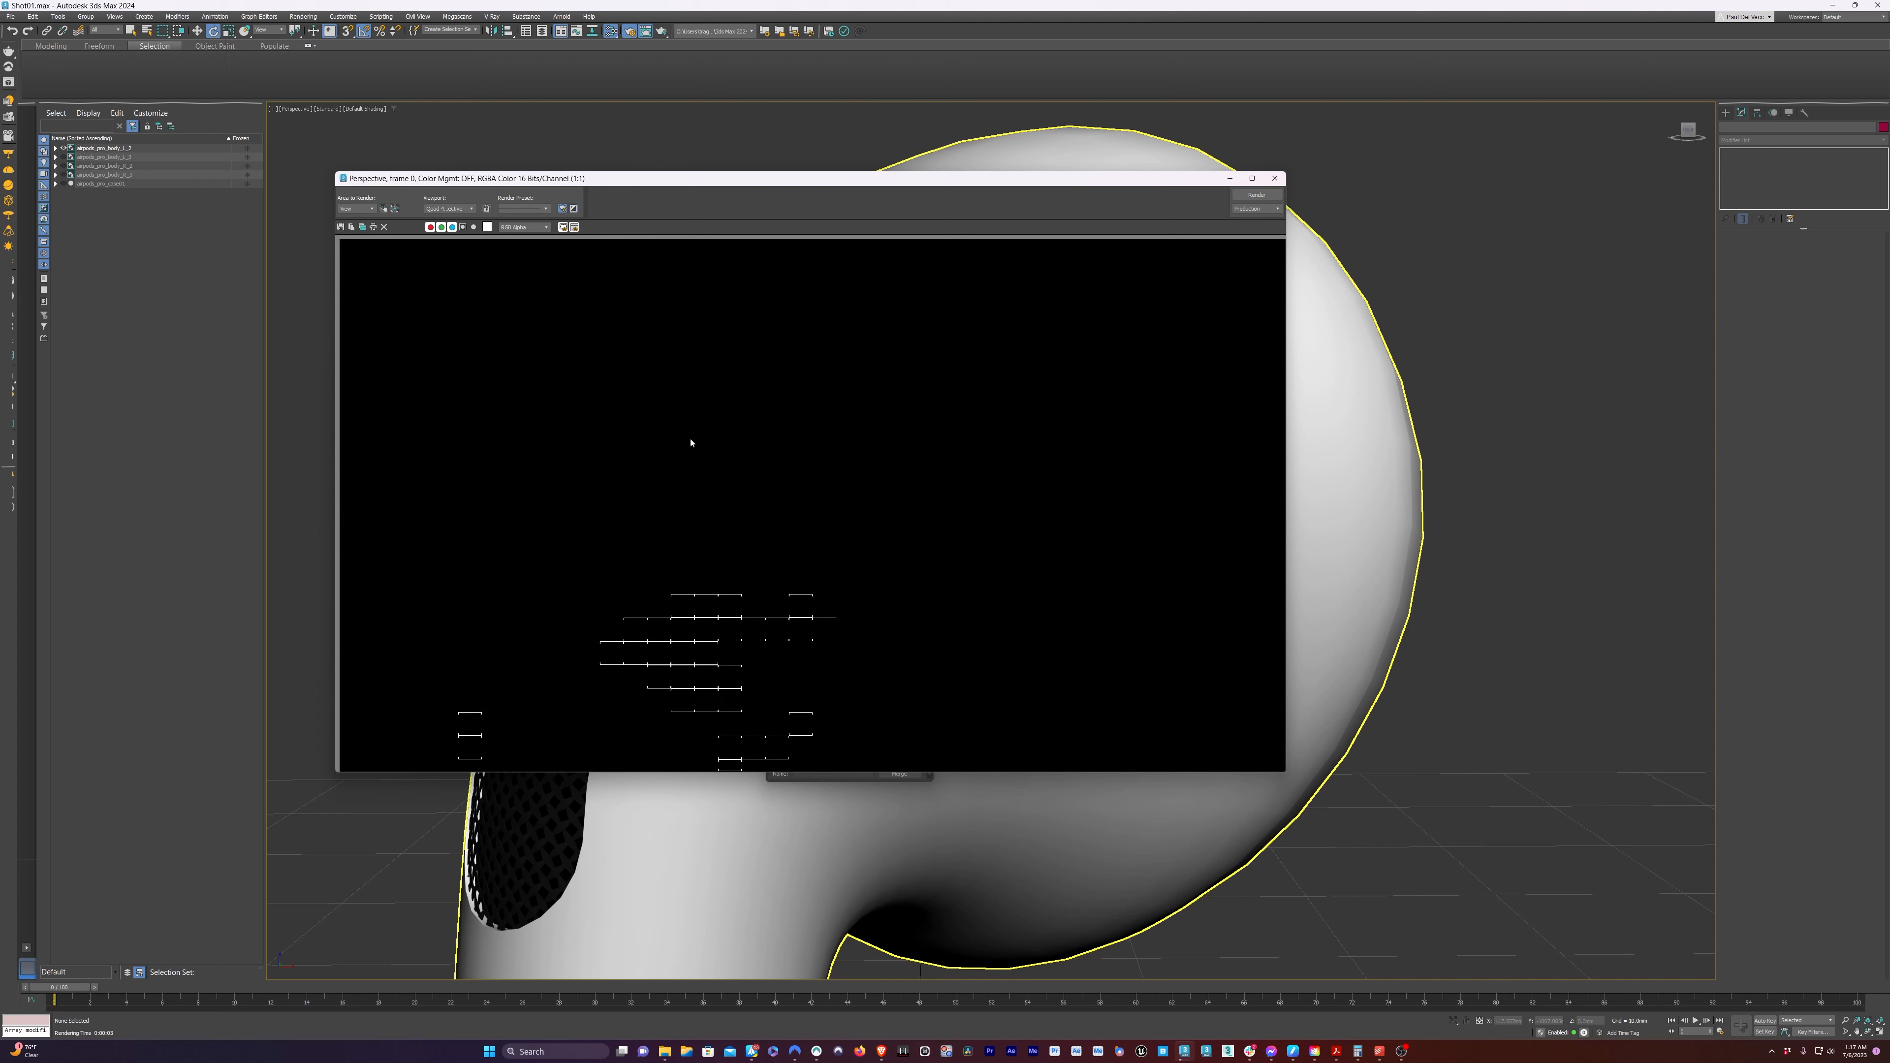
click(1274, 179)
click(546, 297)
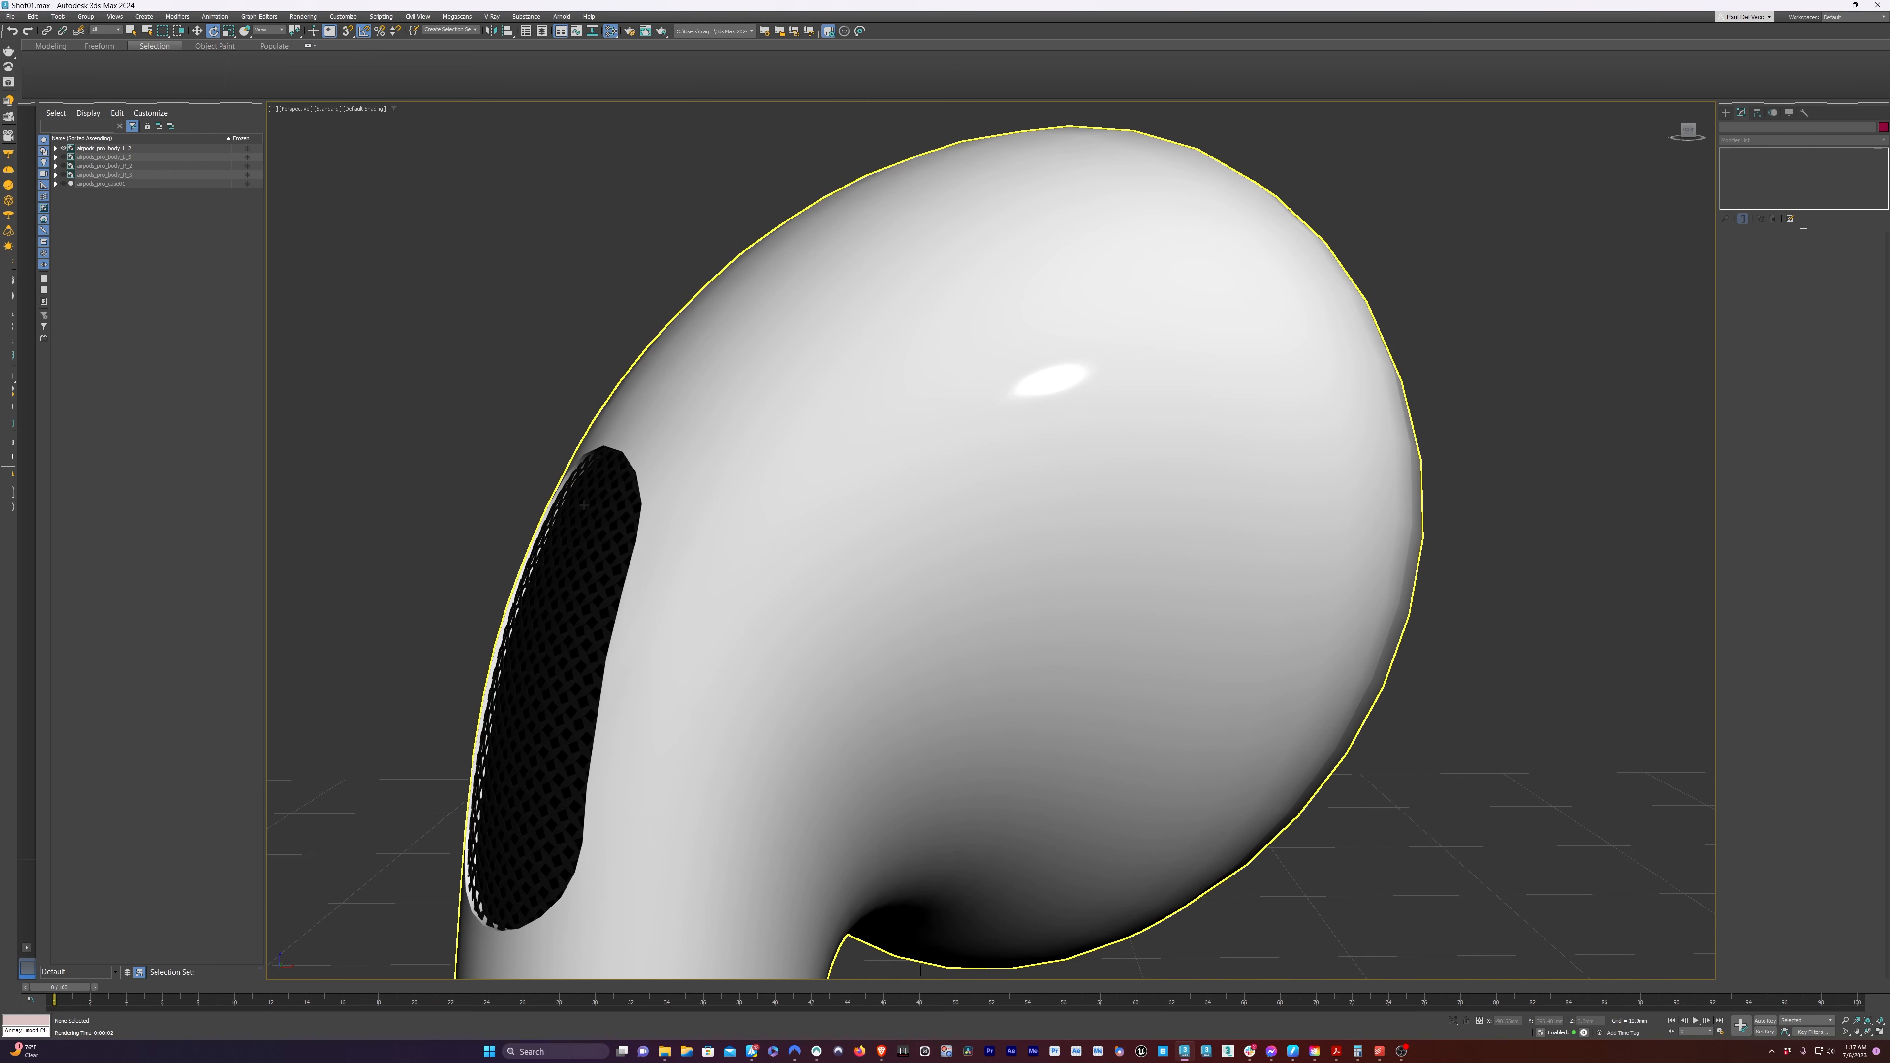
Show the safe frame in the perspective view and reframe the shot closer on the earbud's head and the upper end of its vent
key(shift+f)
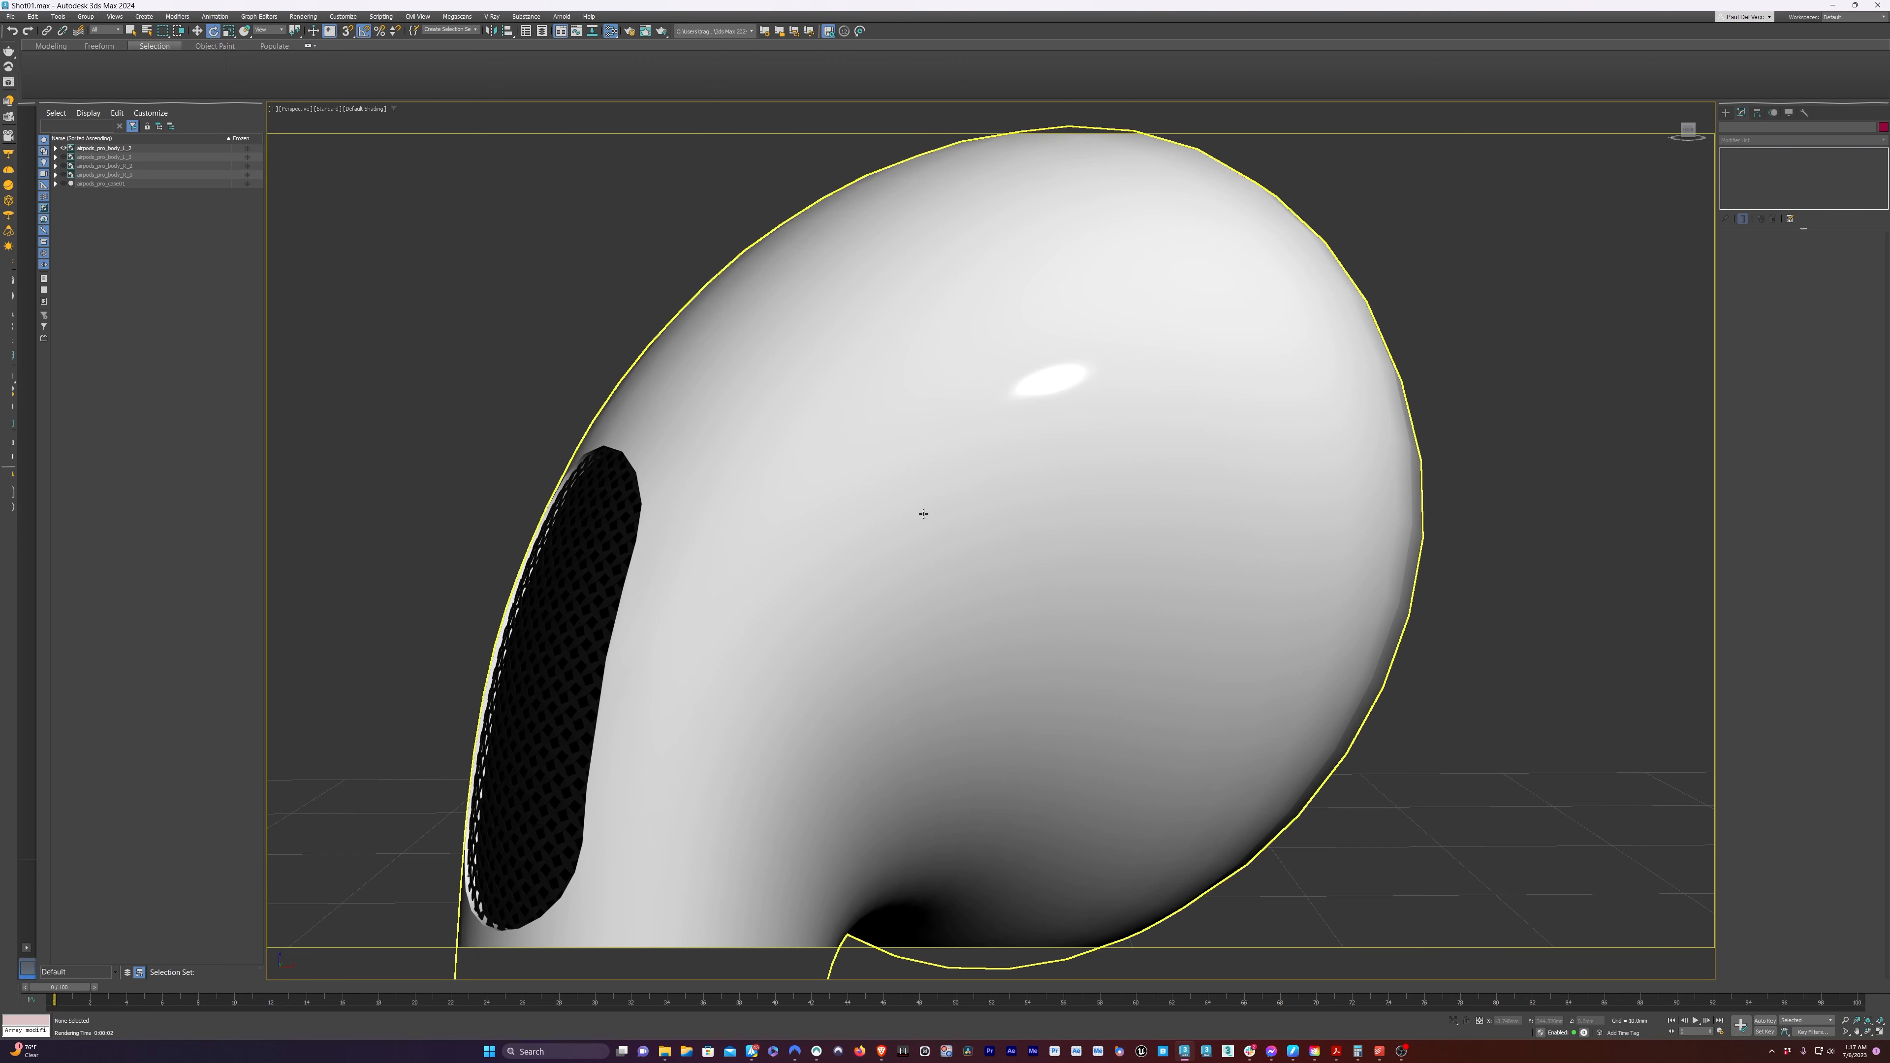
alt+middle_drag(966, 473, 968, 474)
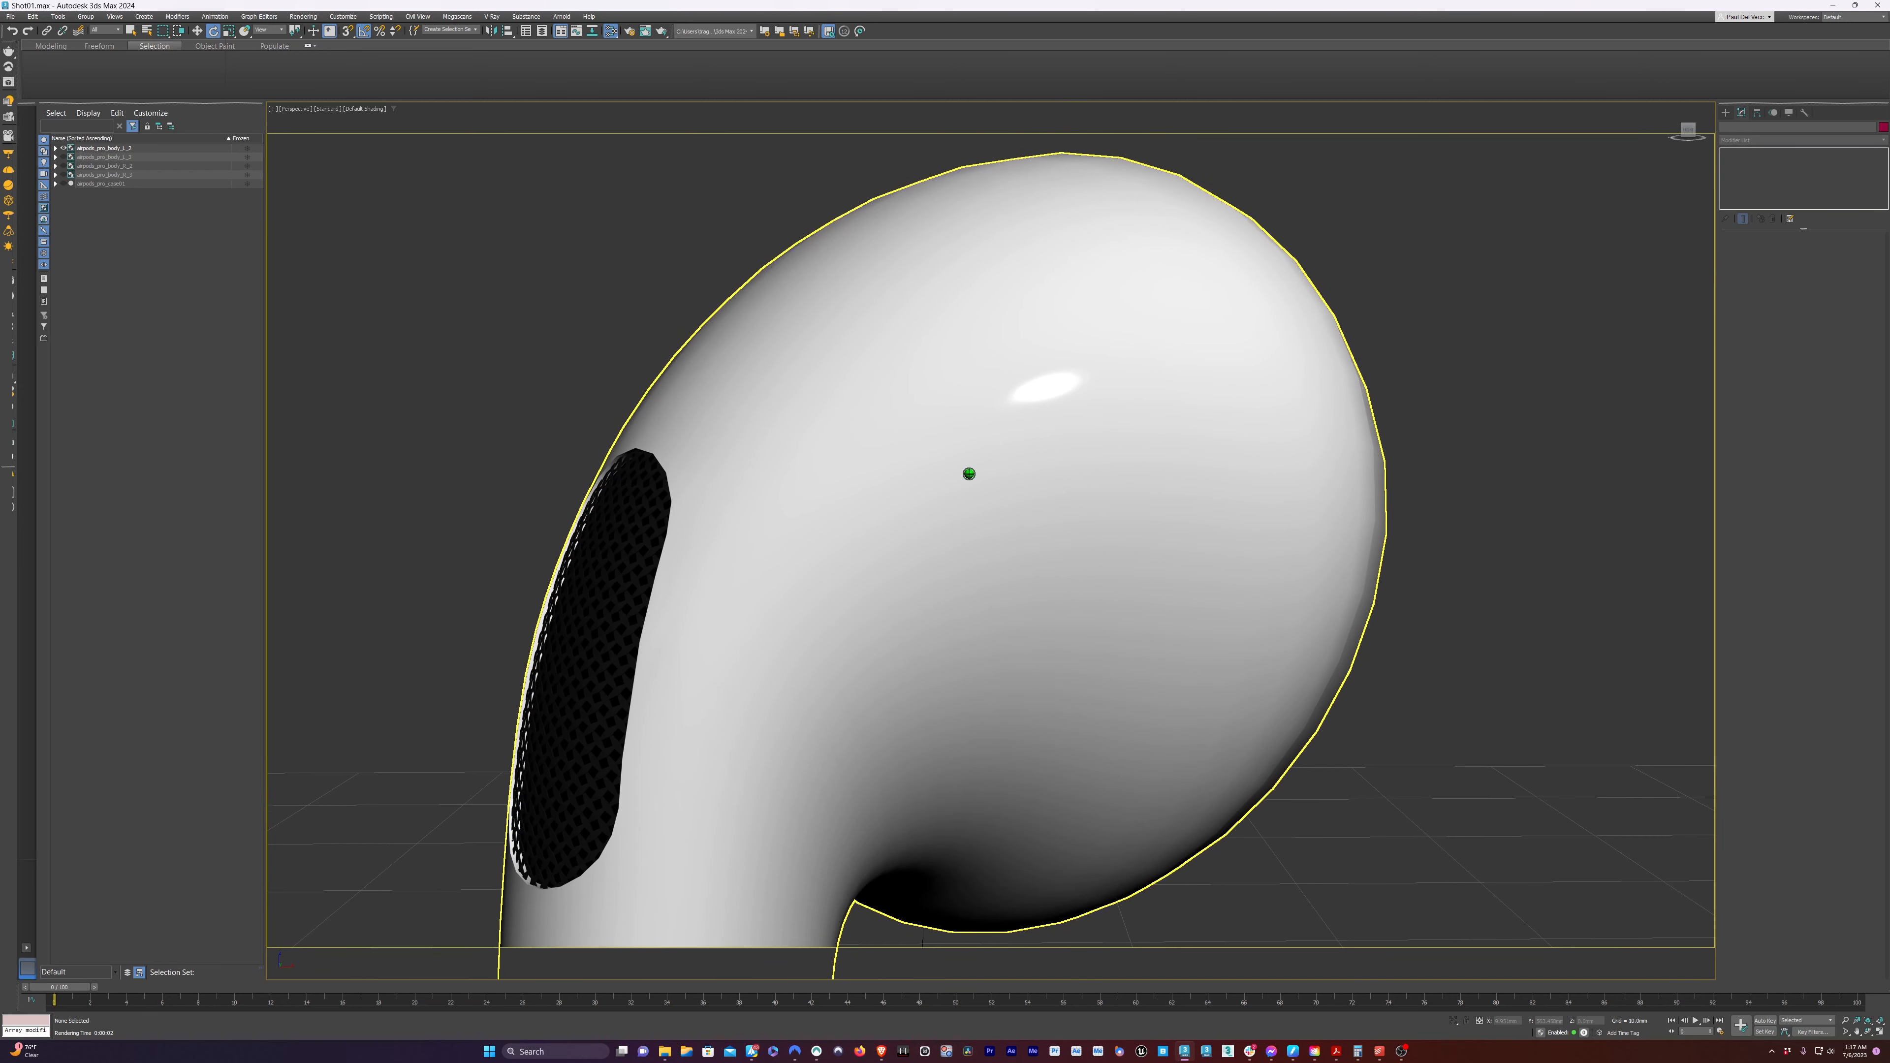
key(c)
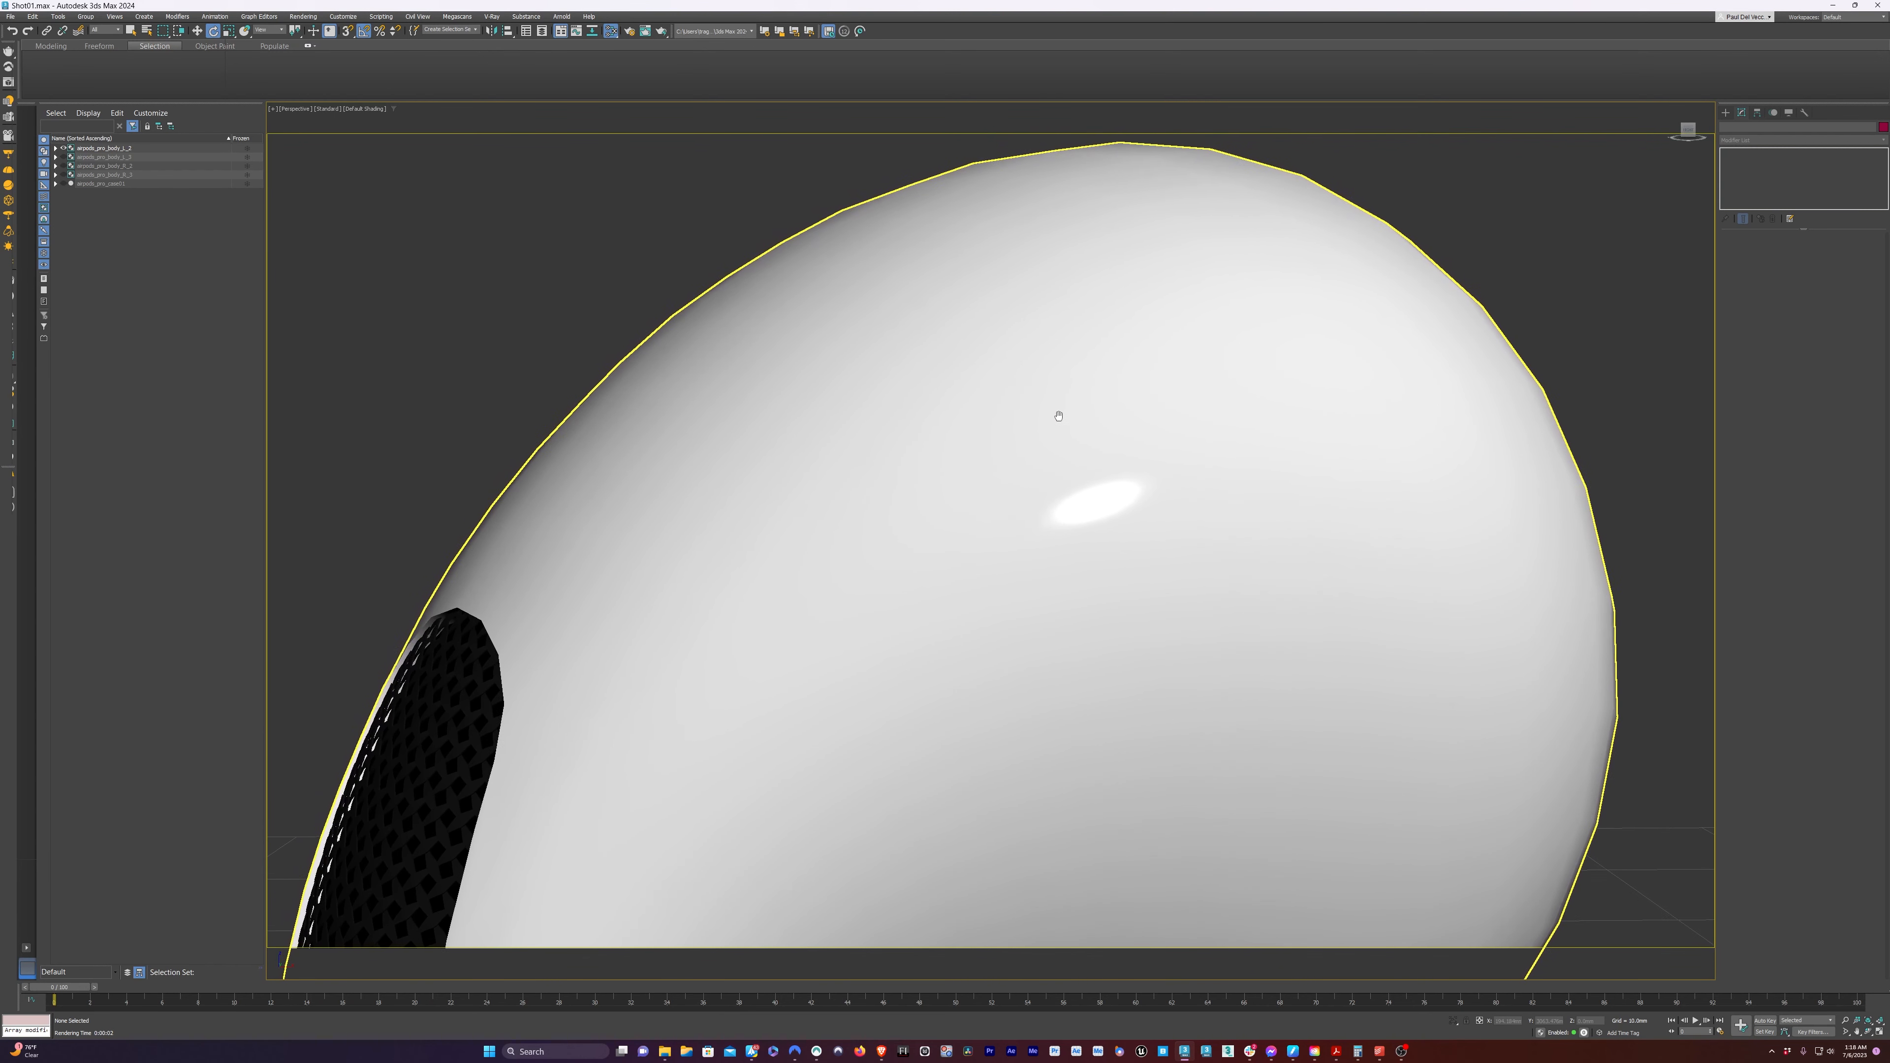
middle_drag(1058, 416, 1062, 417)
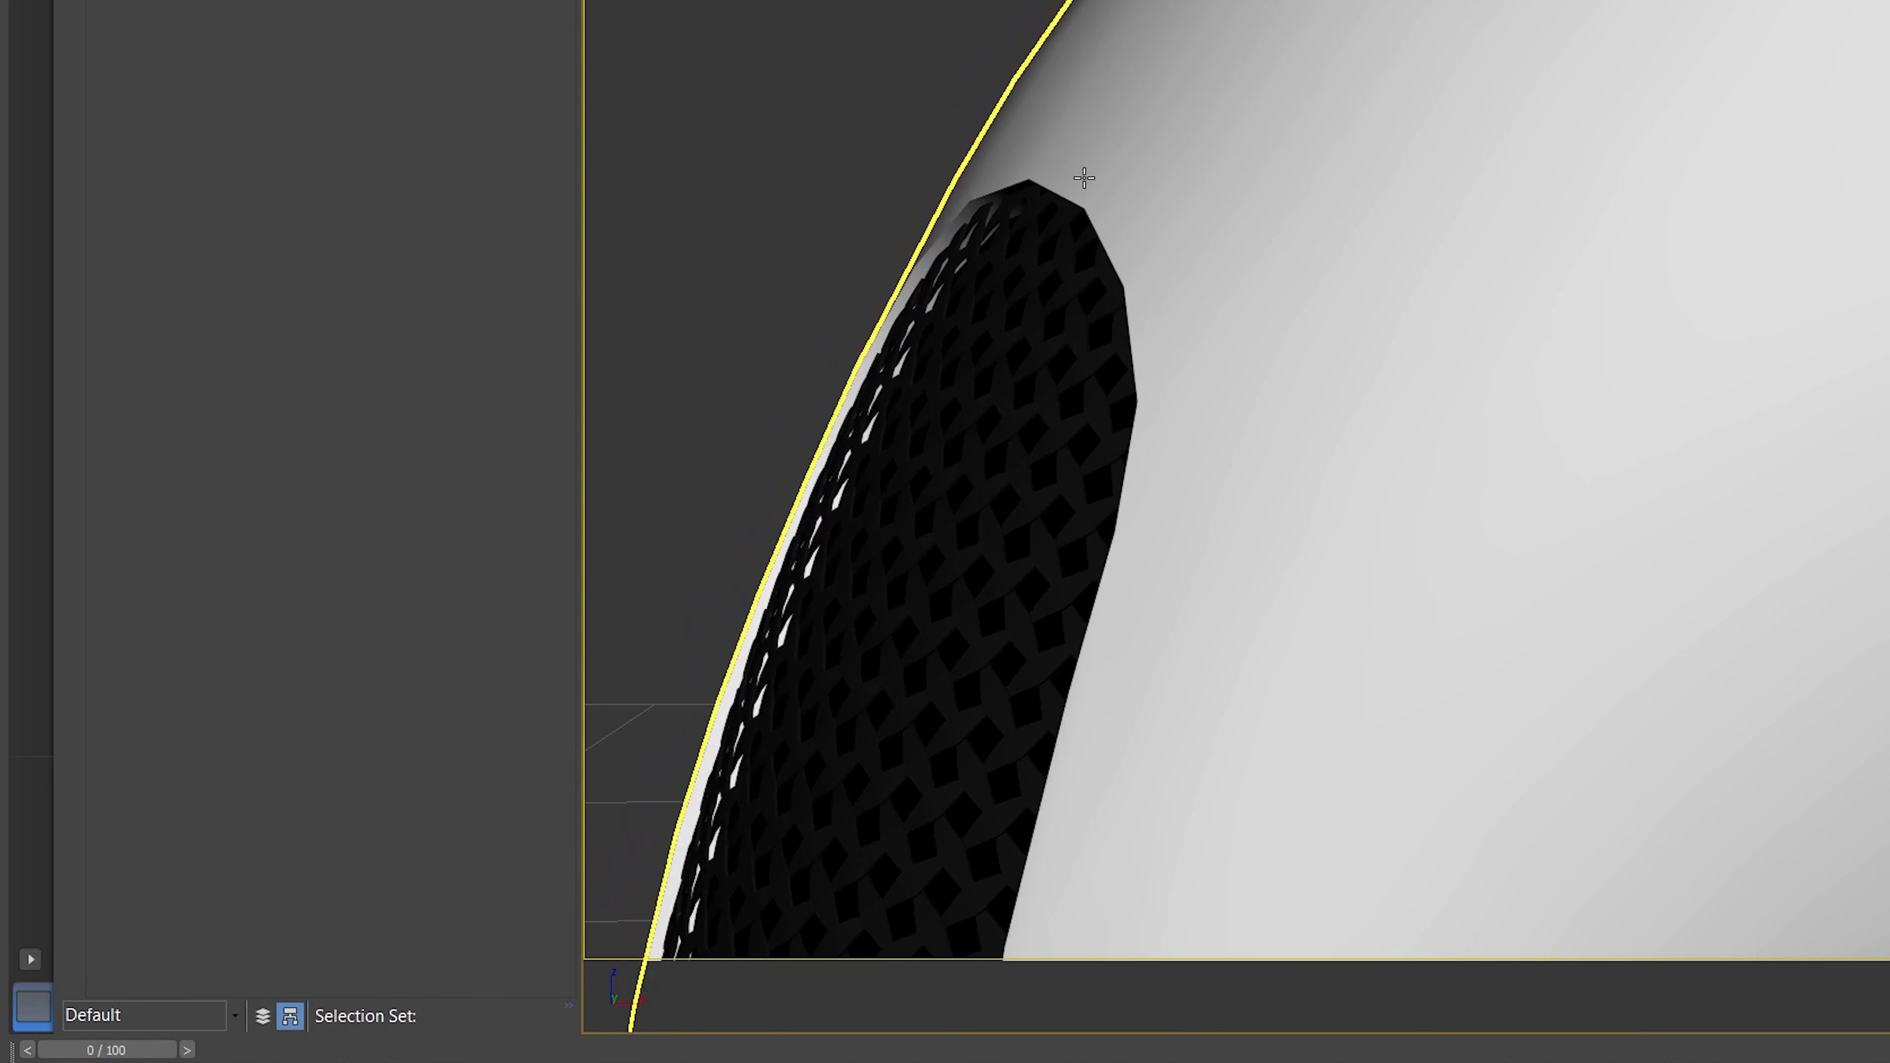
Display the left earbud with edged faces and adjust its MeshSmooth iterations for a smoother surface
click(448, 615)
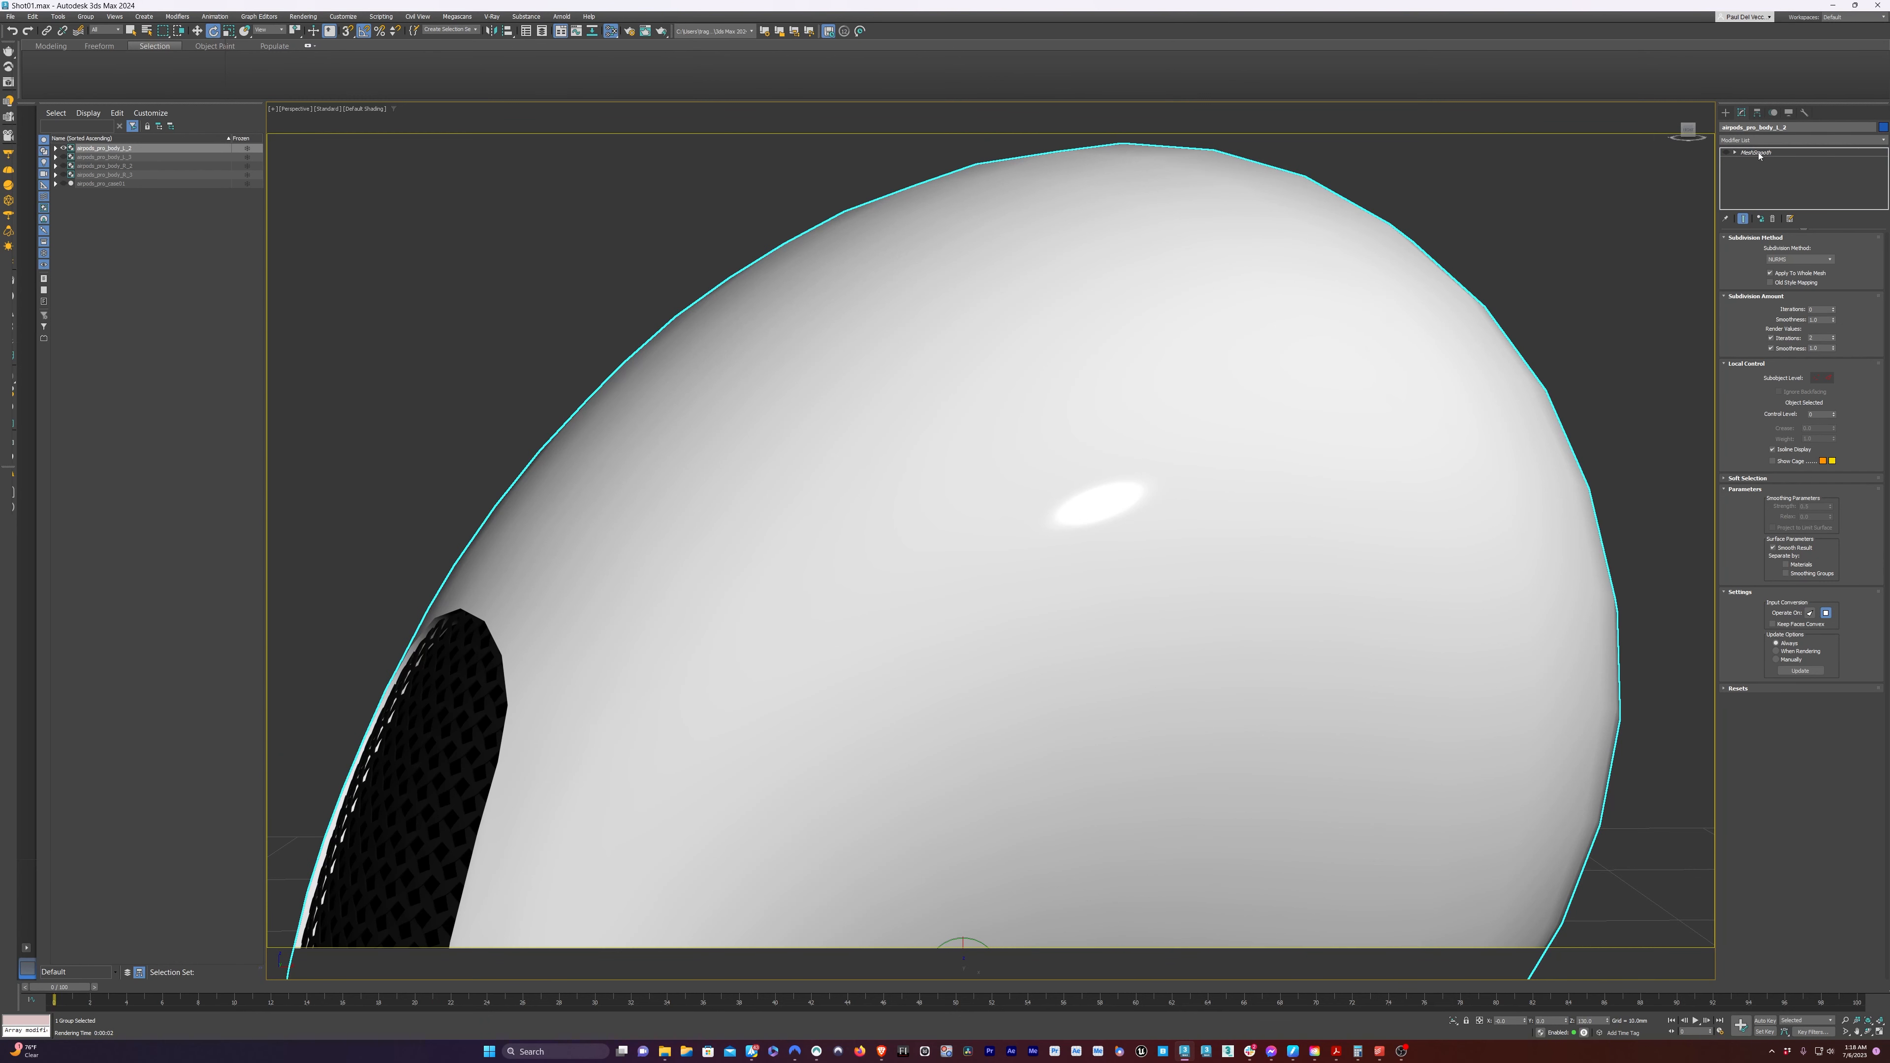
click(1757, 154)
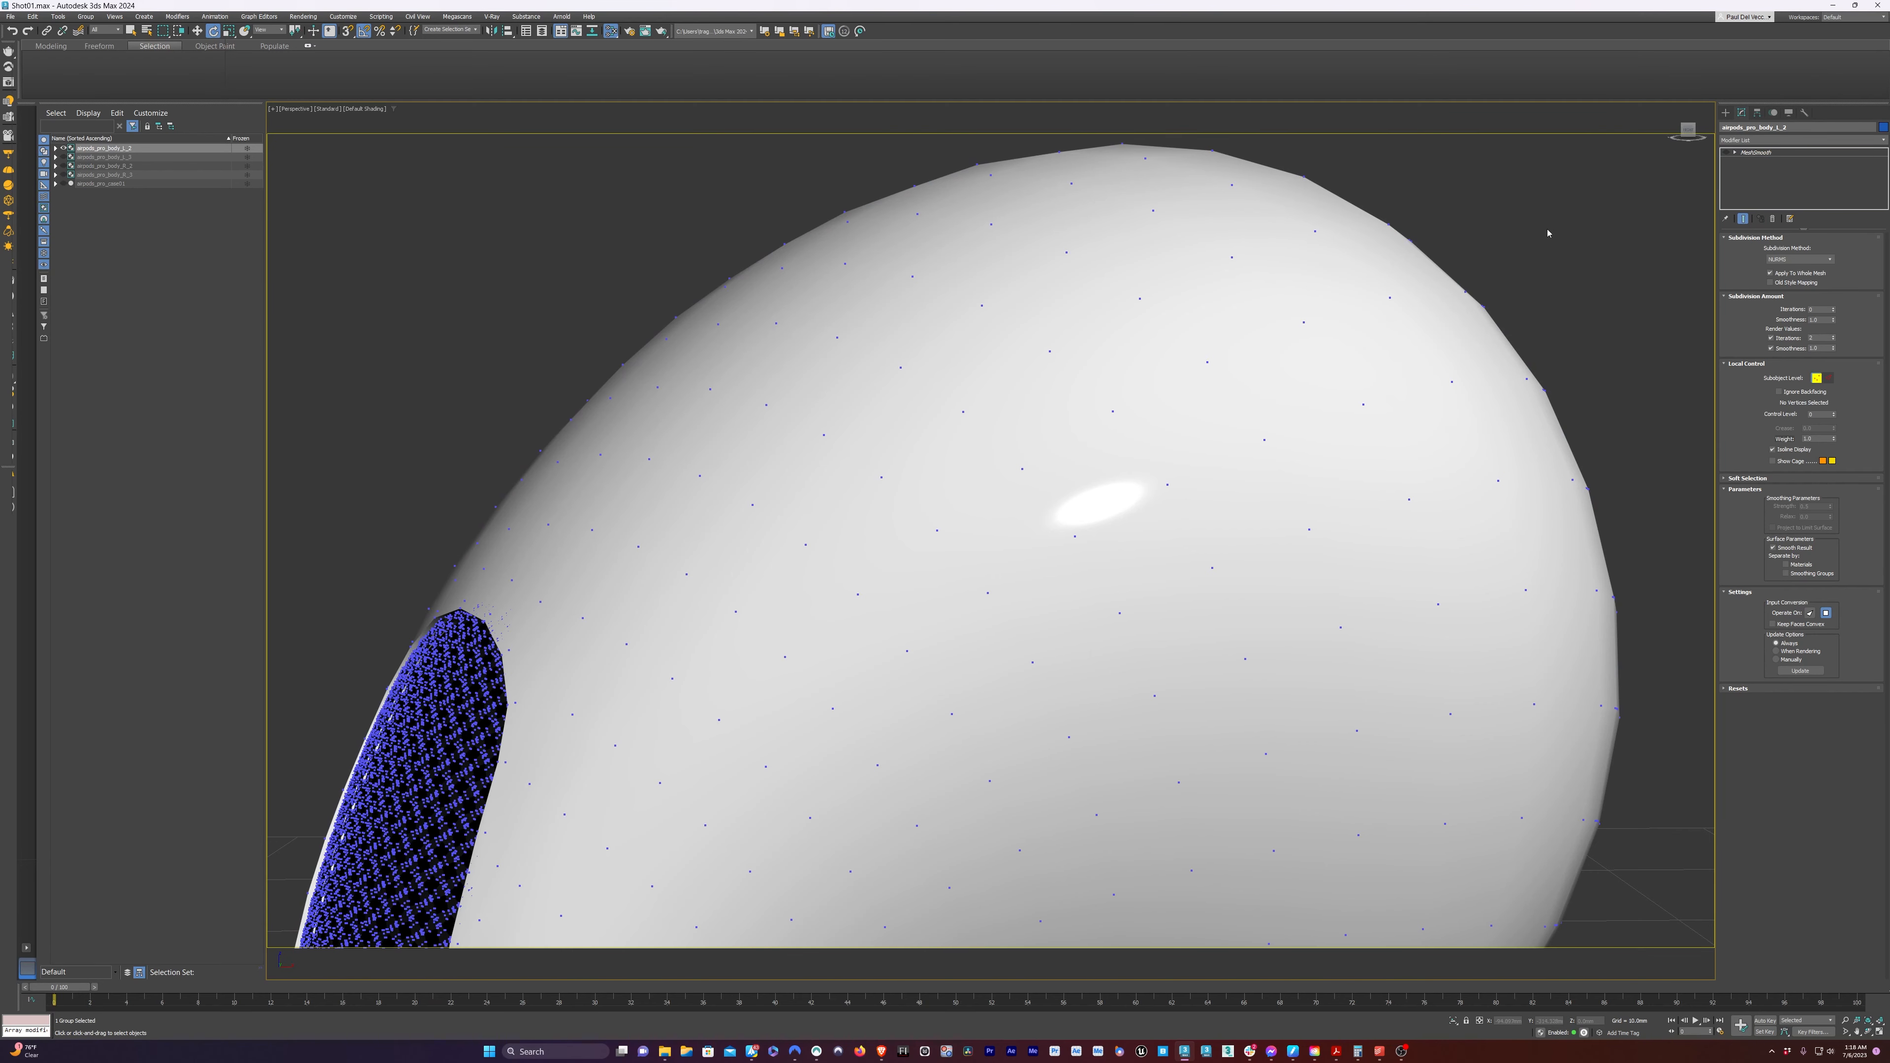
key(F4)
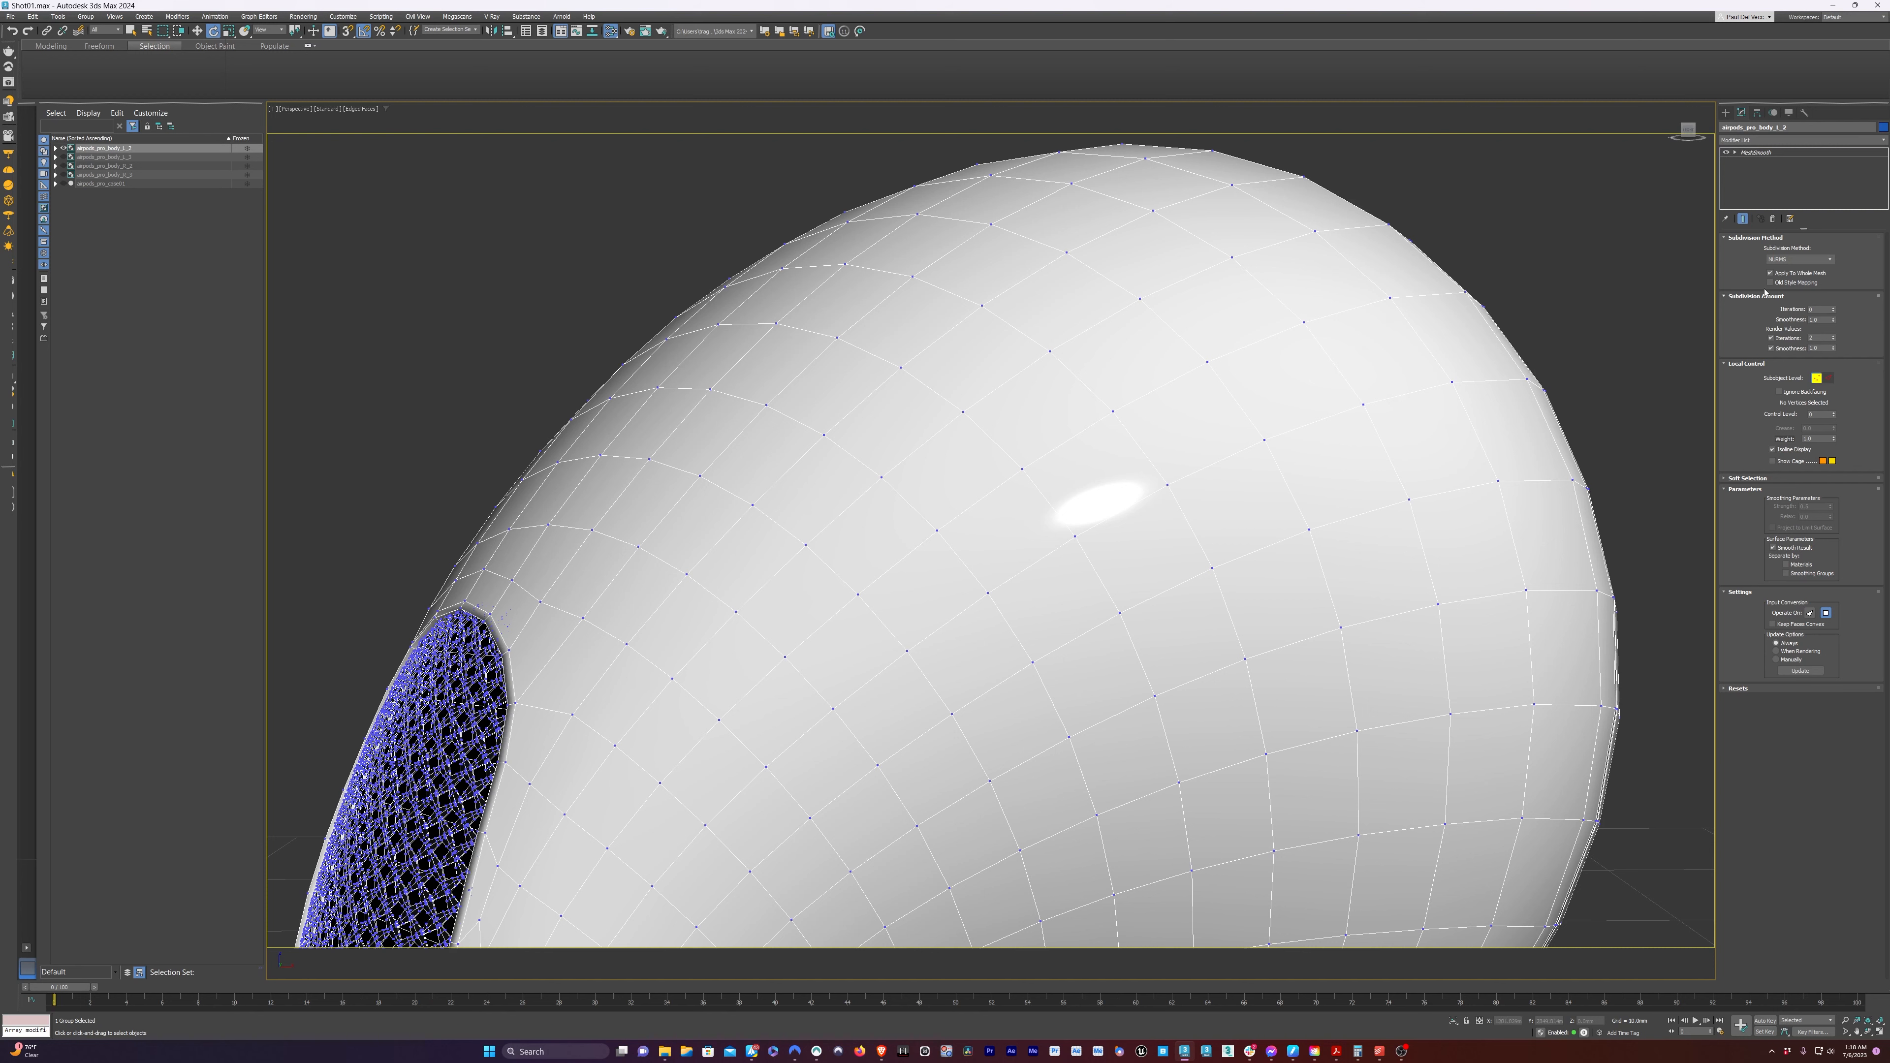
click(1834, 308)
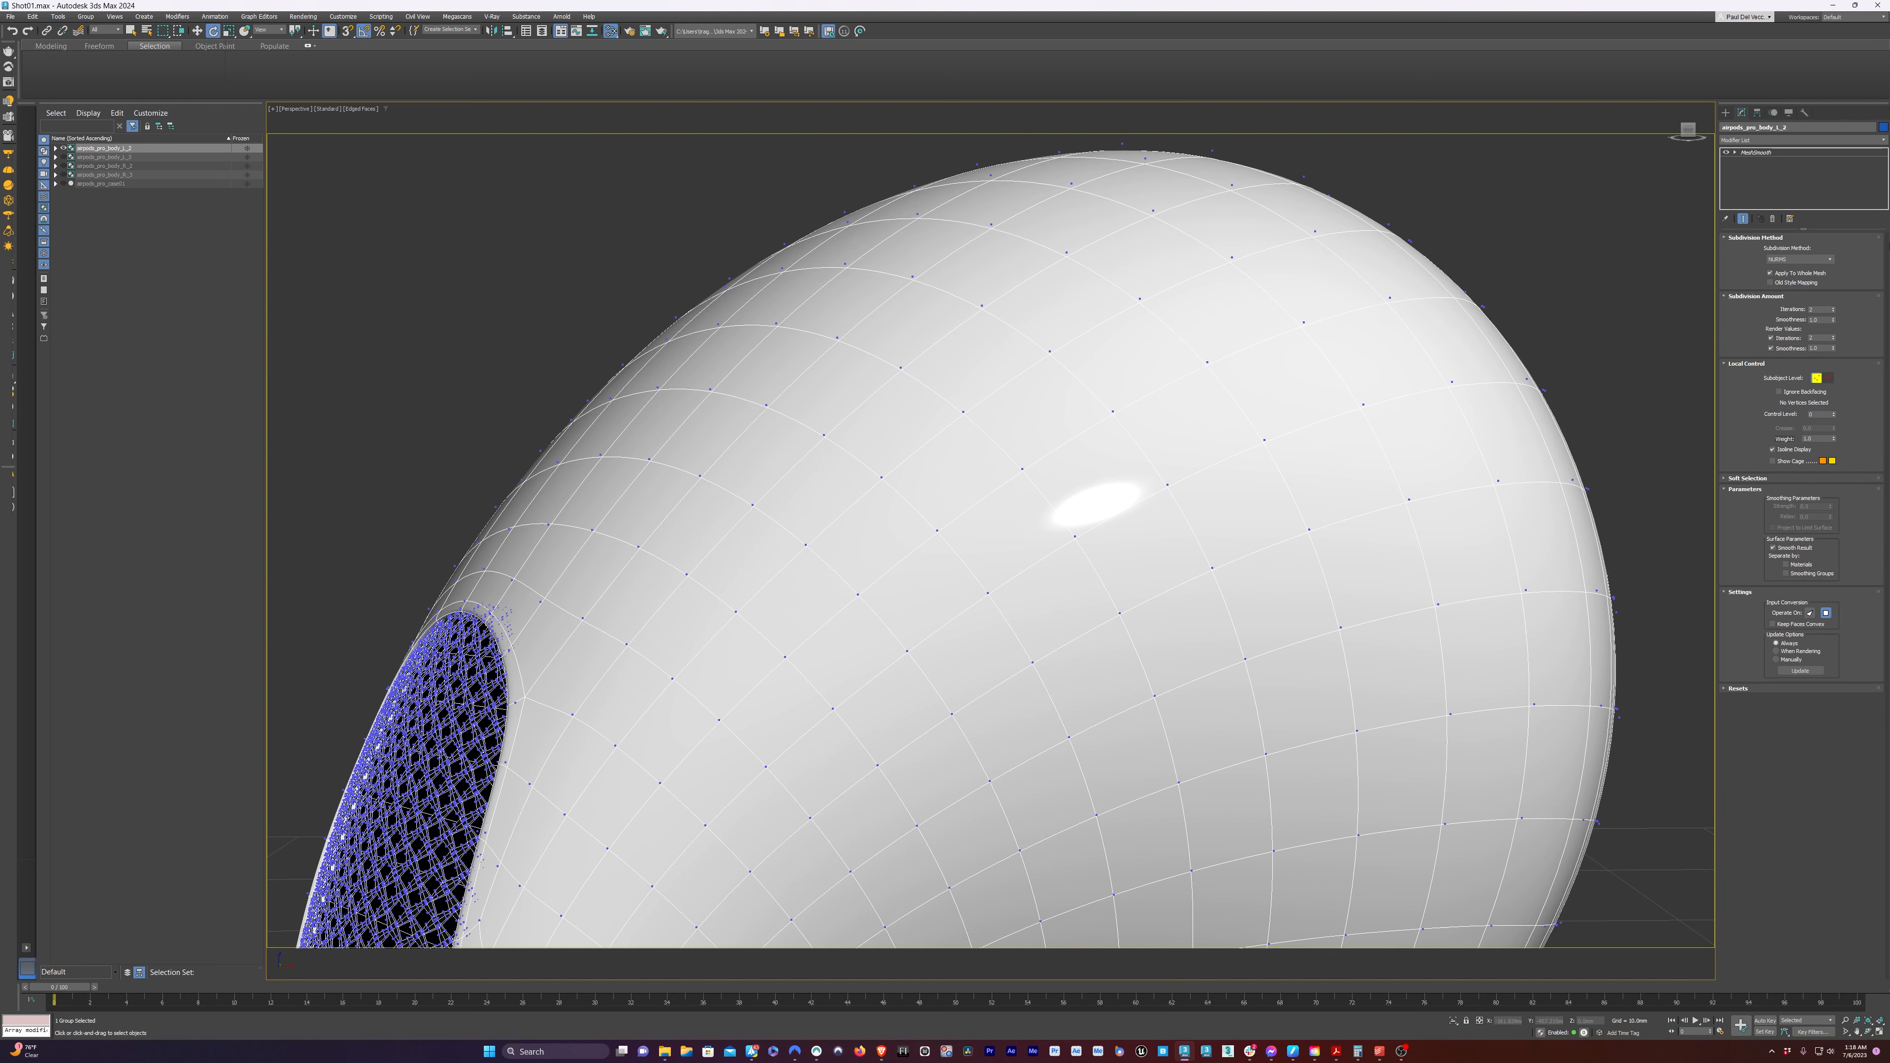
middle_drag(1549, 357, 1566, 355)
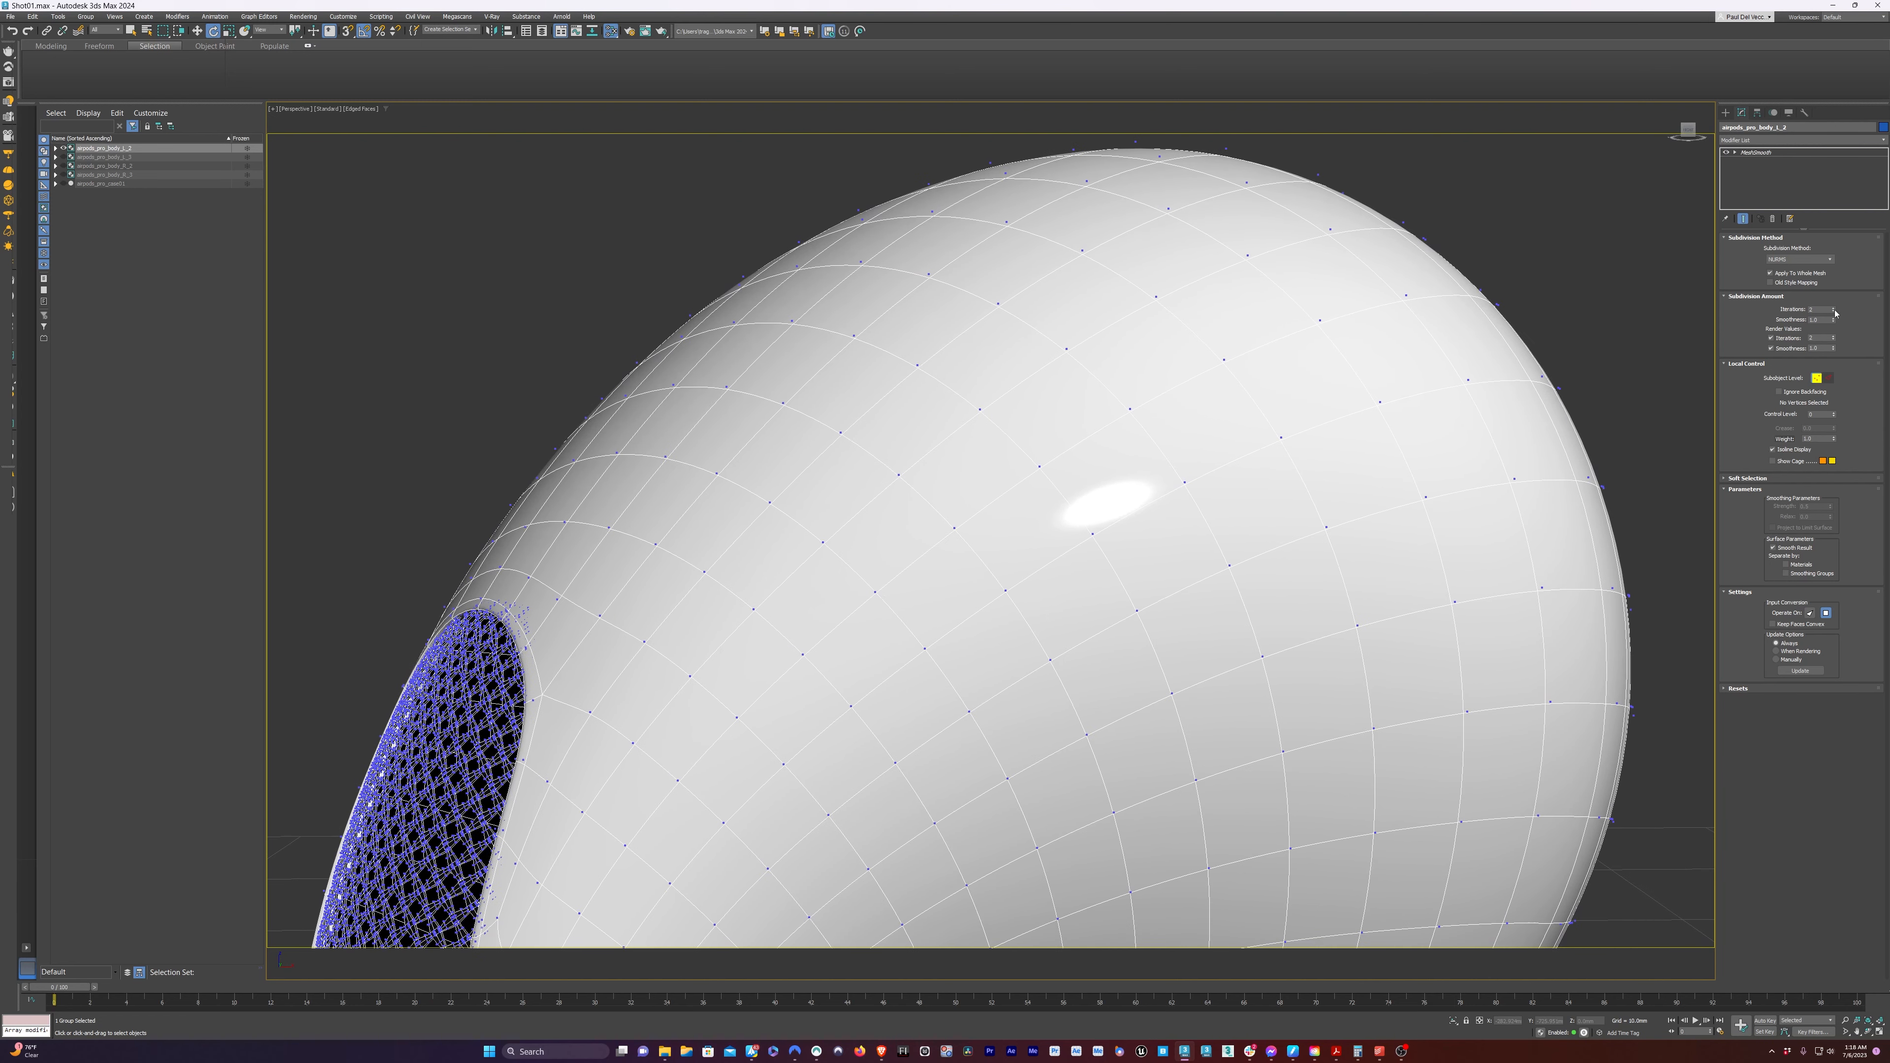
click(1834, 312)
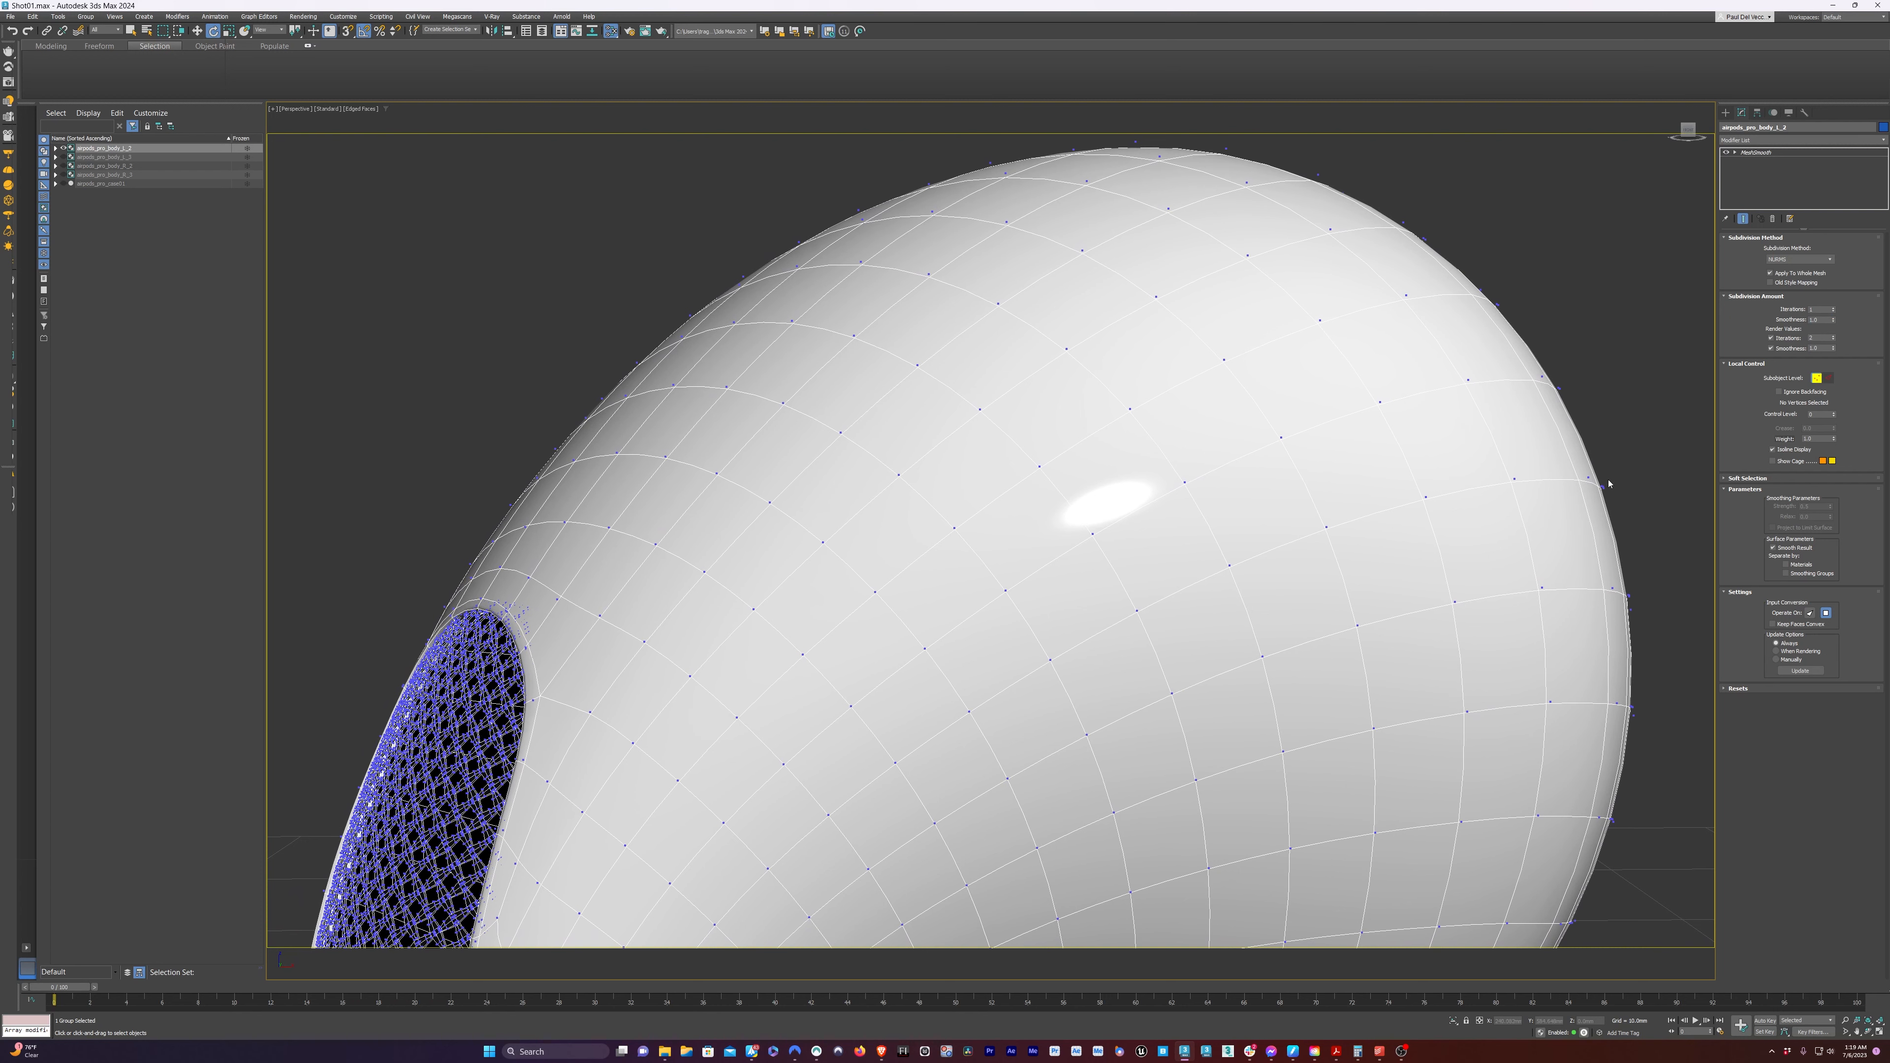
Turn off edged faces and create a physical camera from the current perspective view
click(1648, 316)
key(F4)
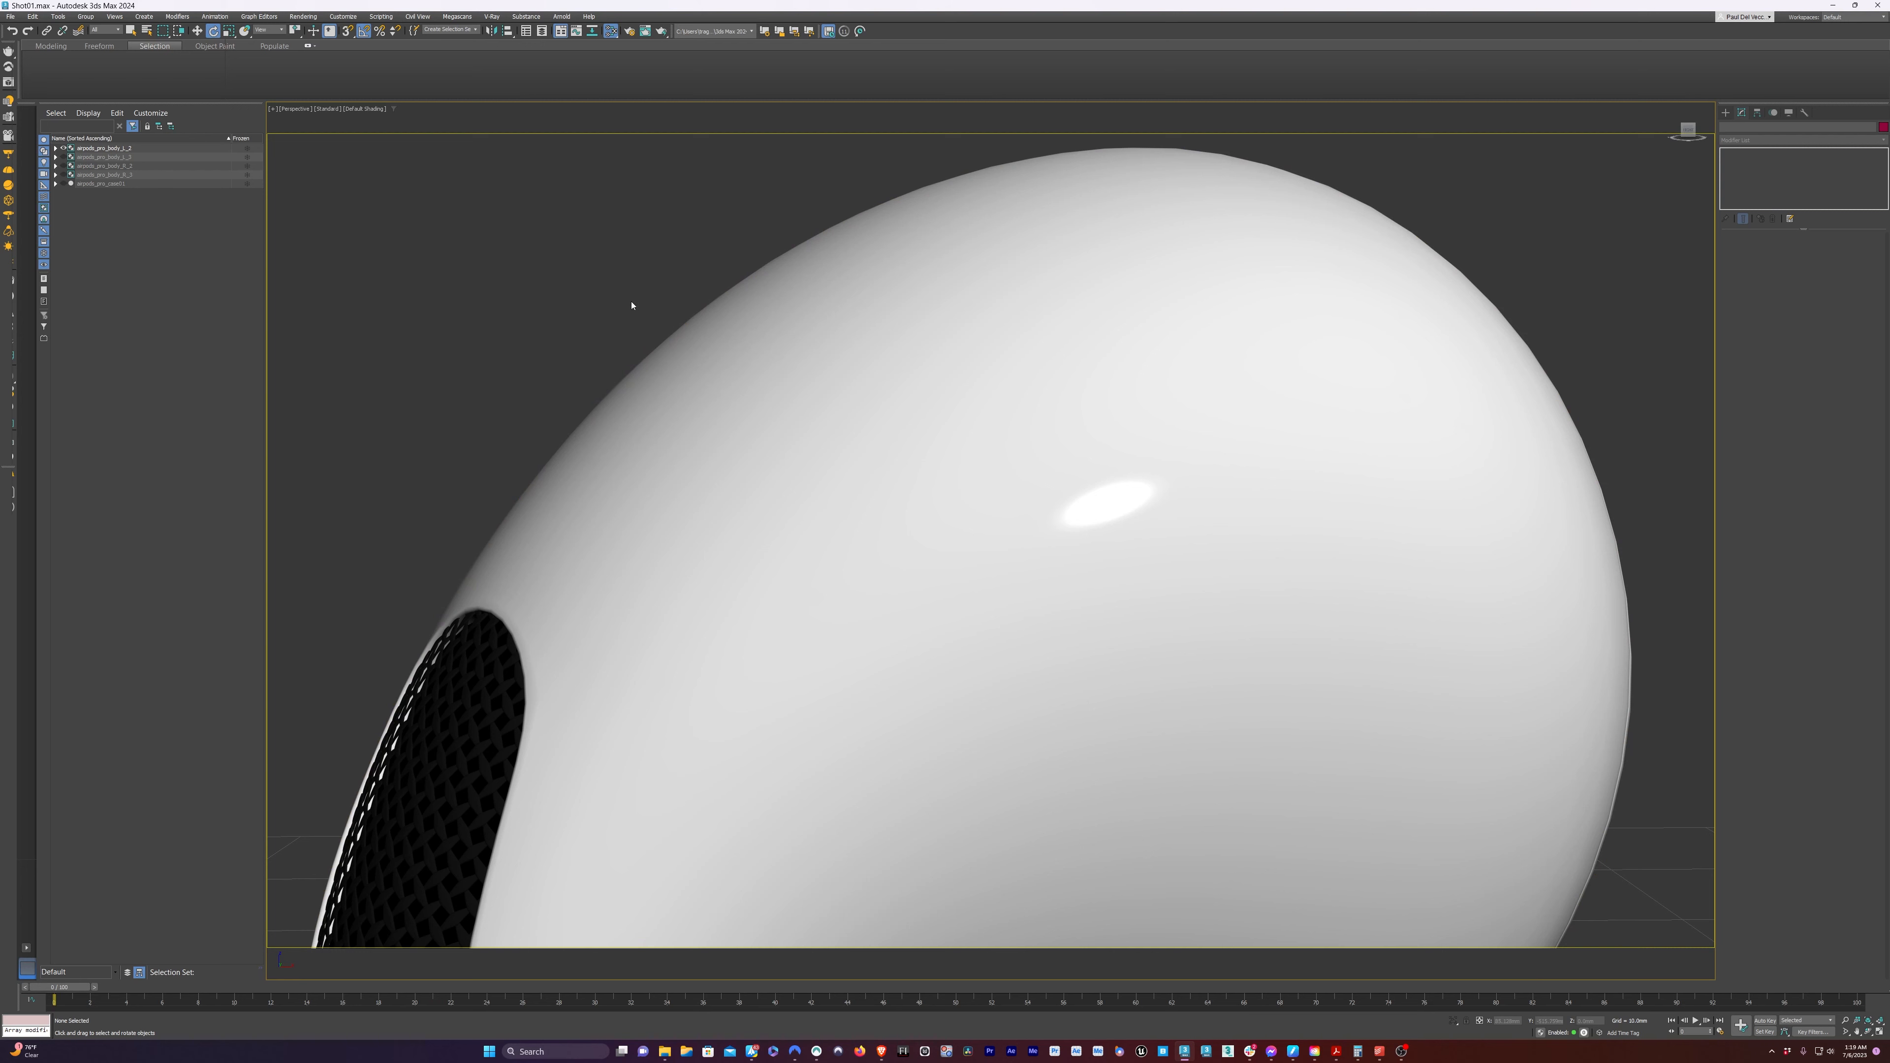
key(ctrl+c)
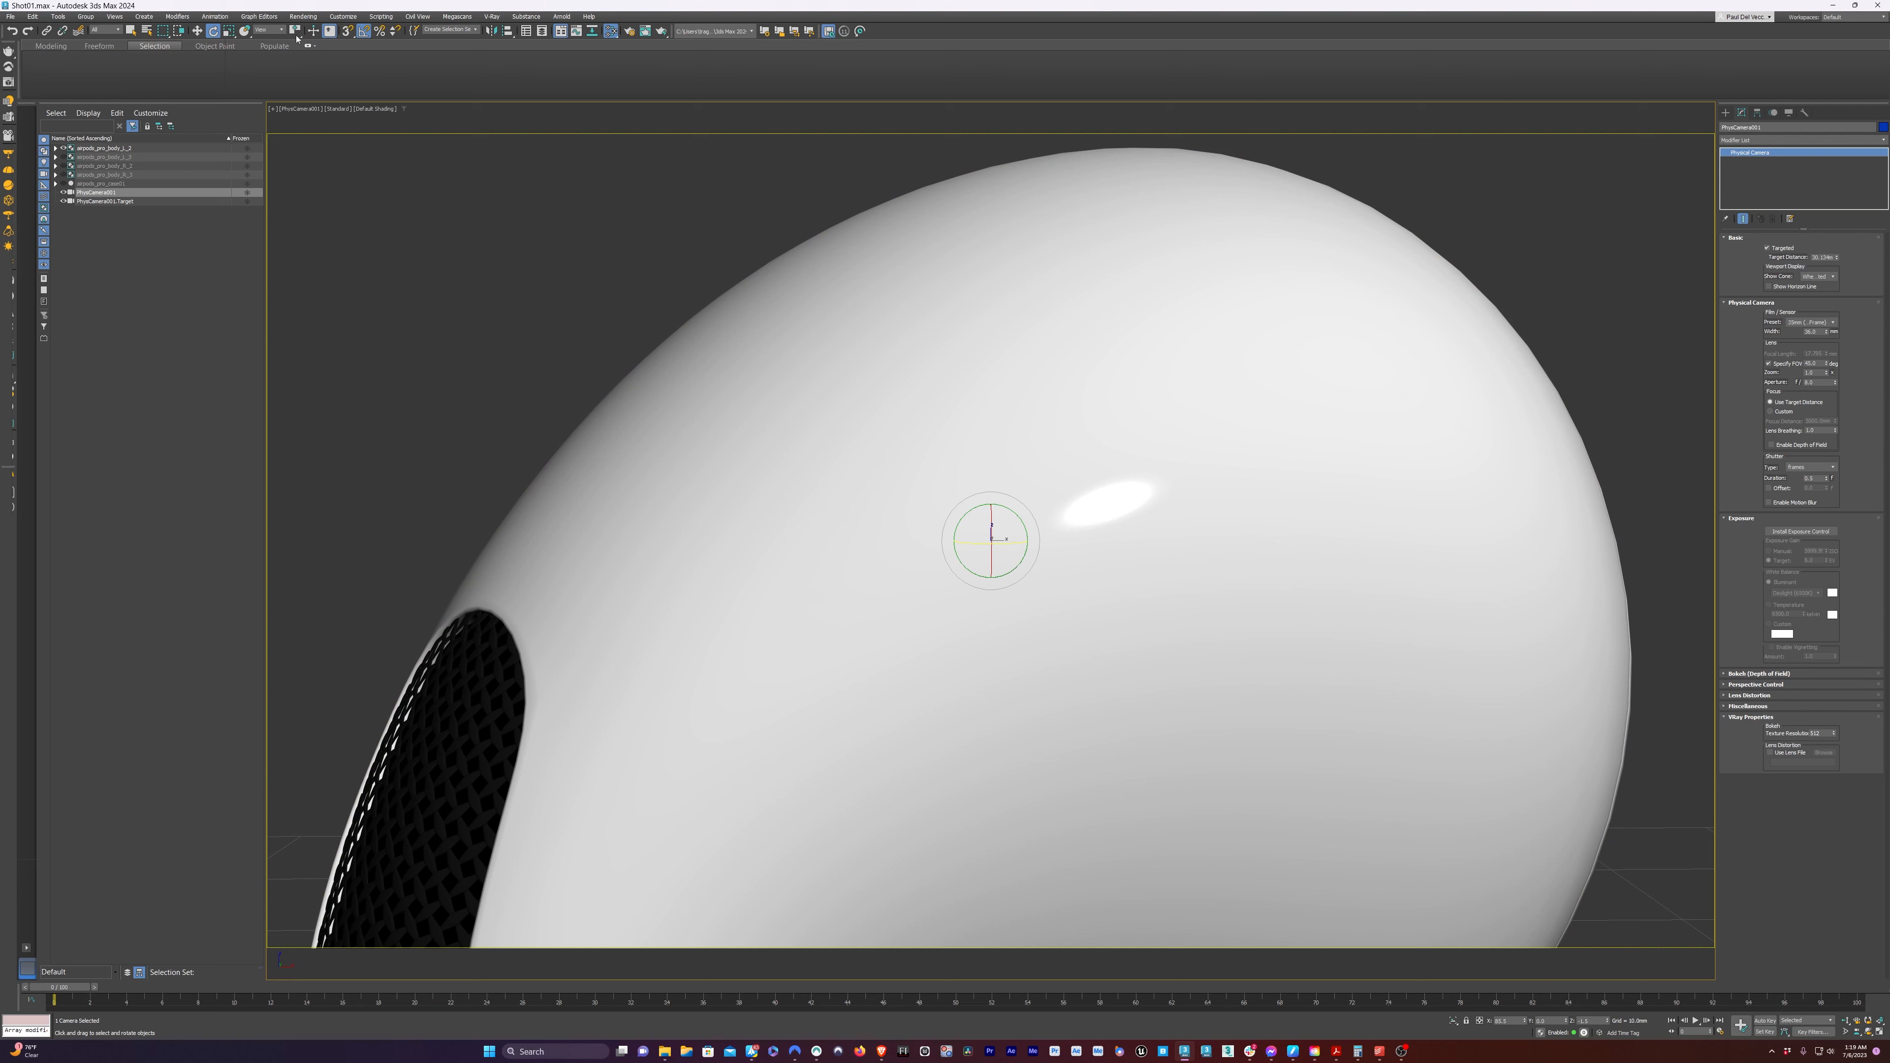
Open the layer explorer and locate the physical camera and its target in the scene list
click(541, 36)
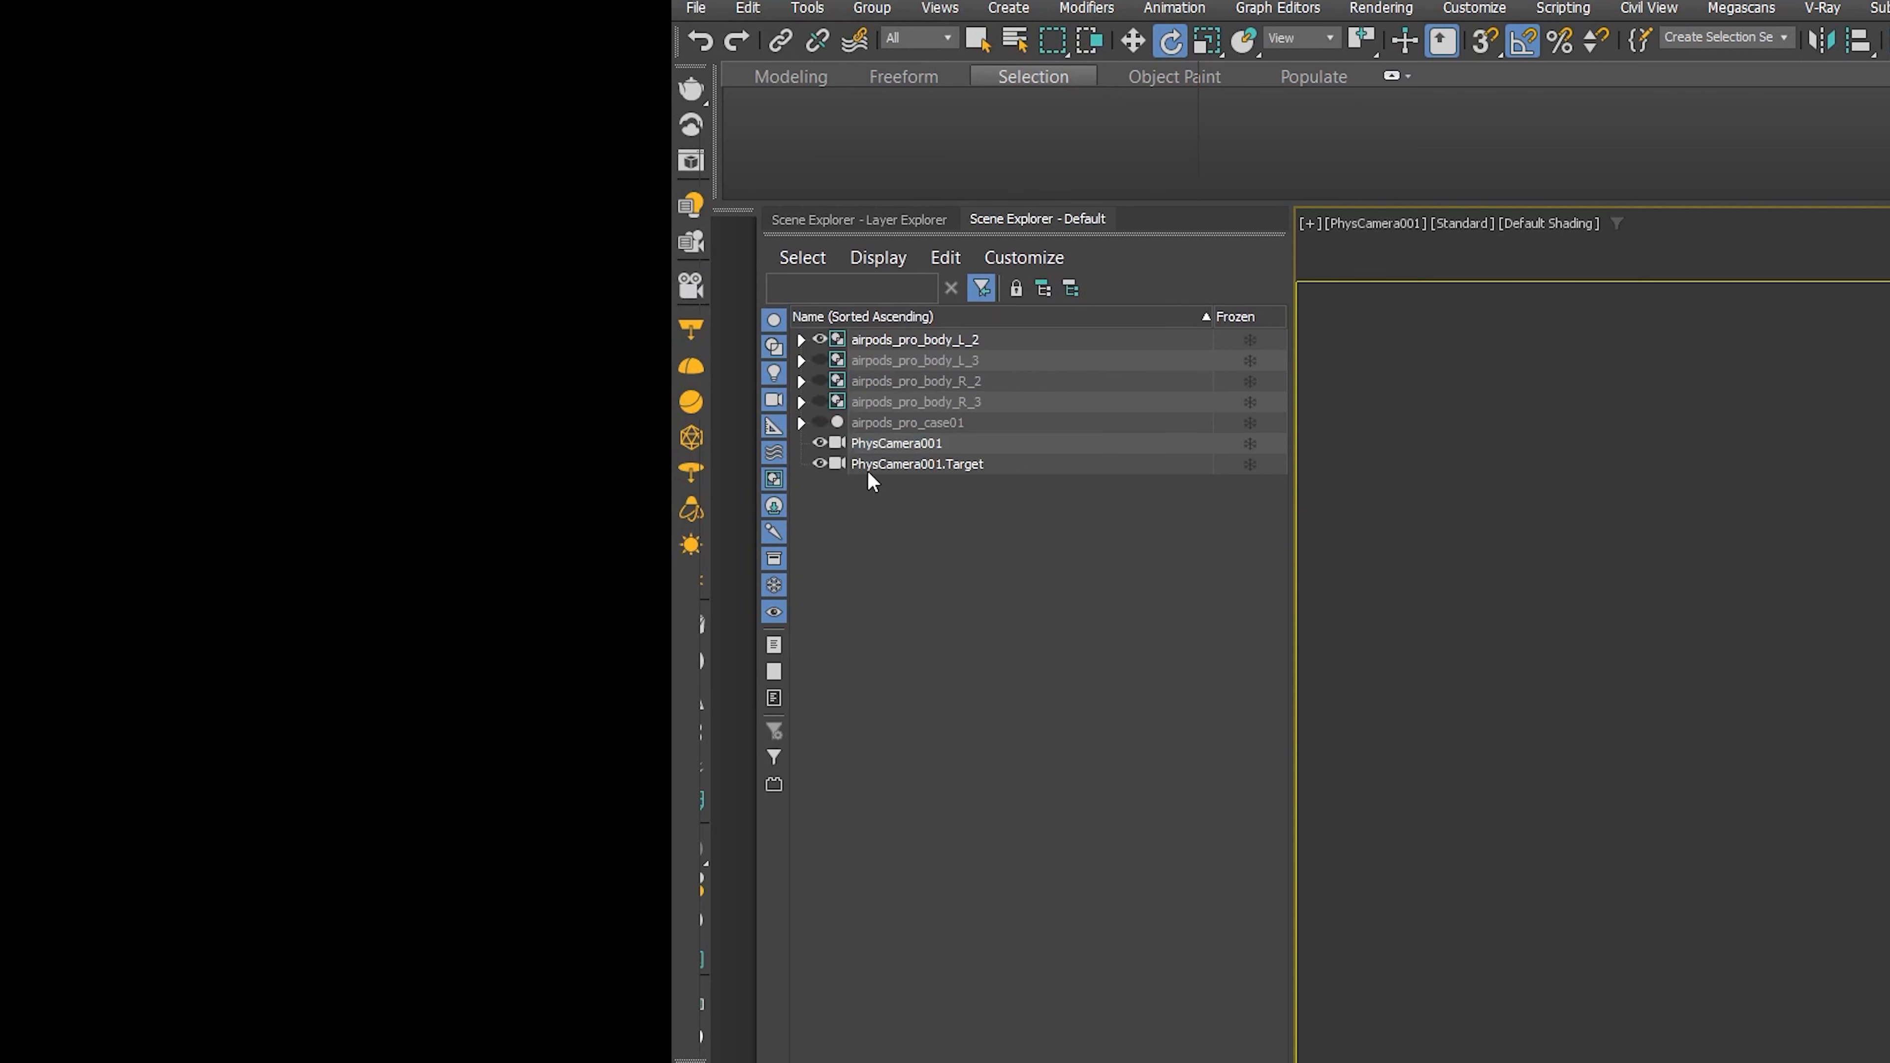
click(915, 446)
click(934, 468)
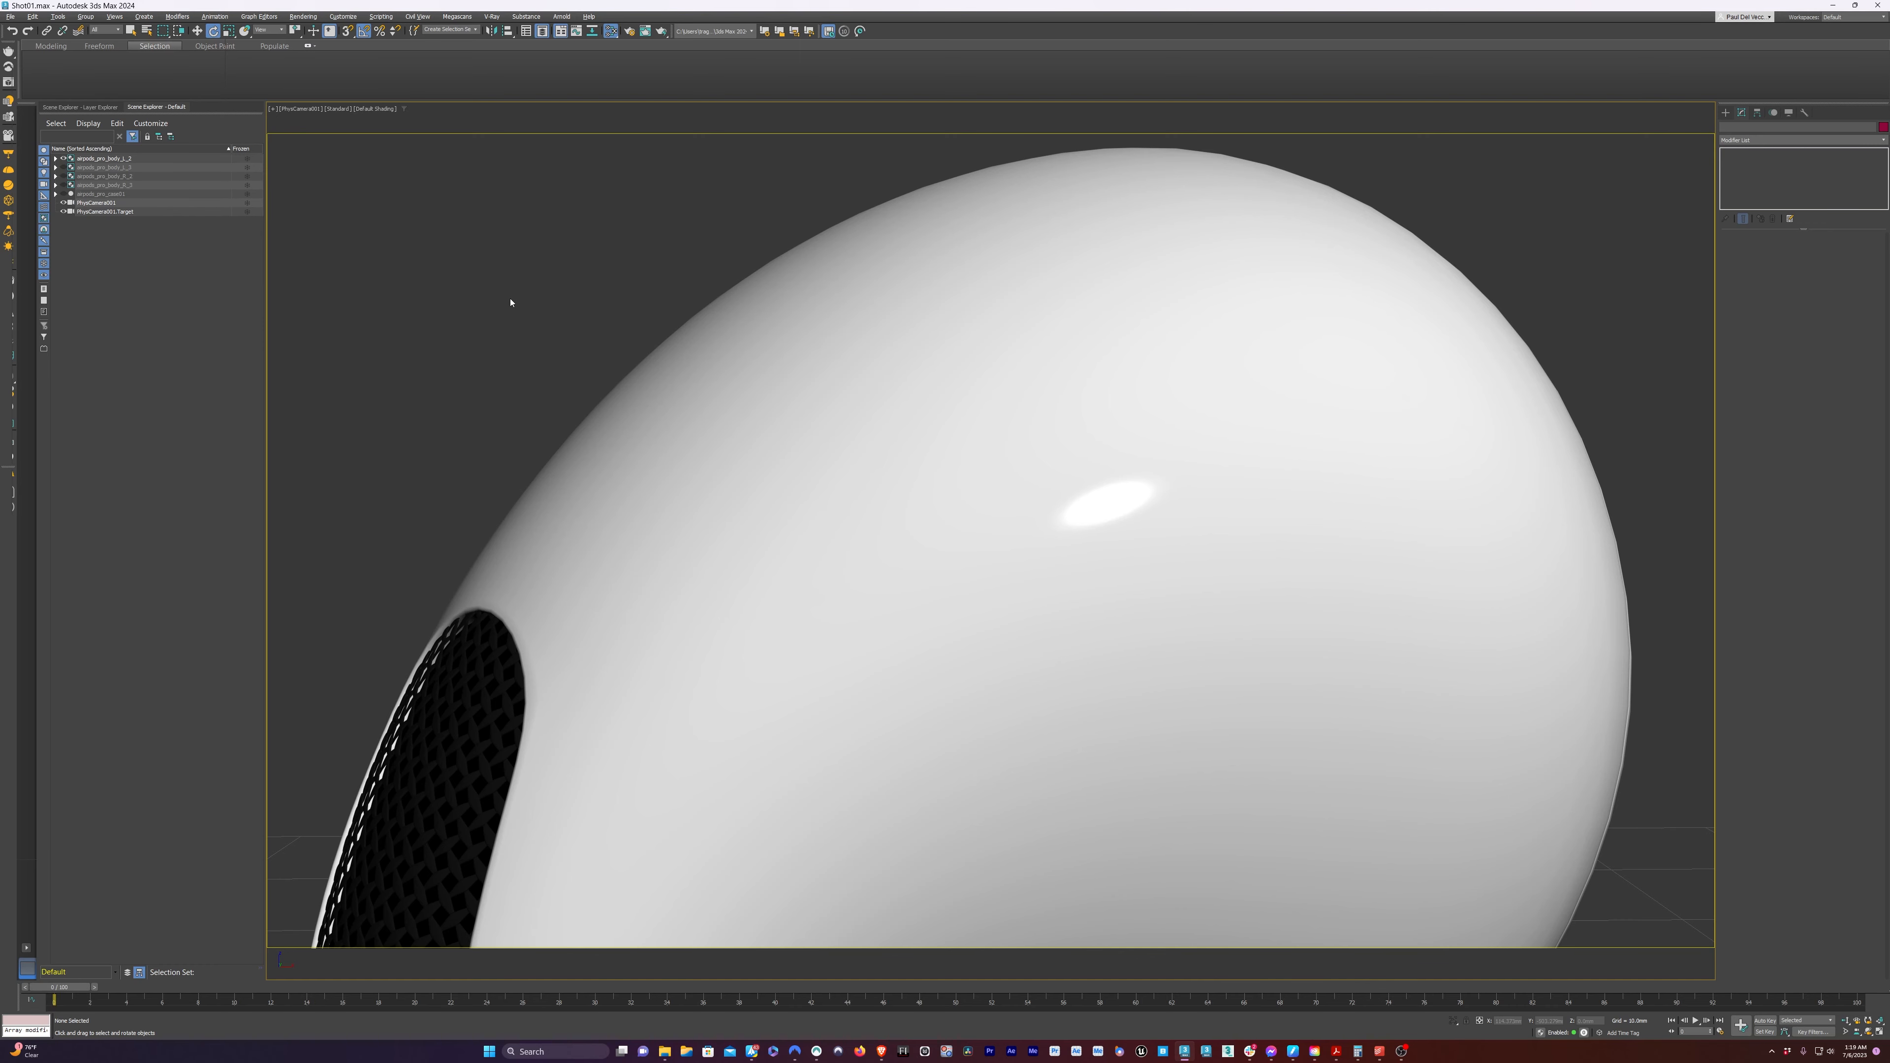
Switch to the four-viewport layout, change the front view to perspective, and check the safe frame in the camera view
key(alt+w)
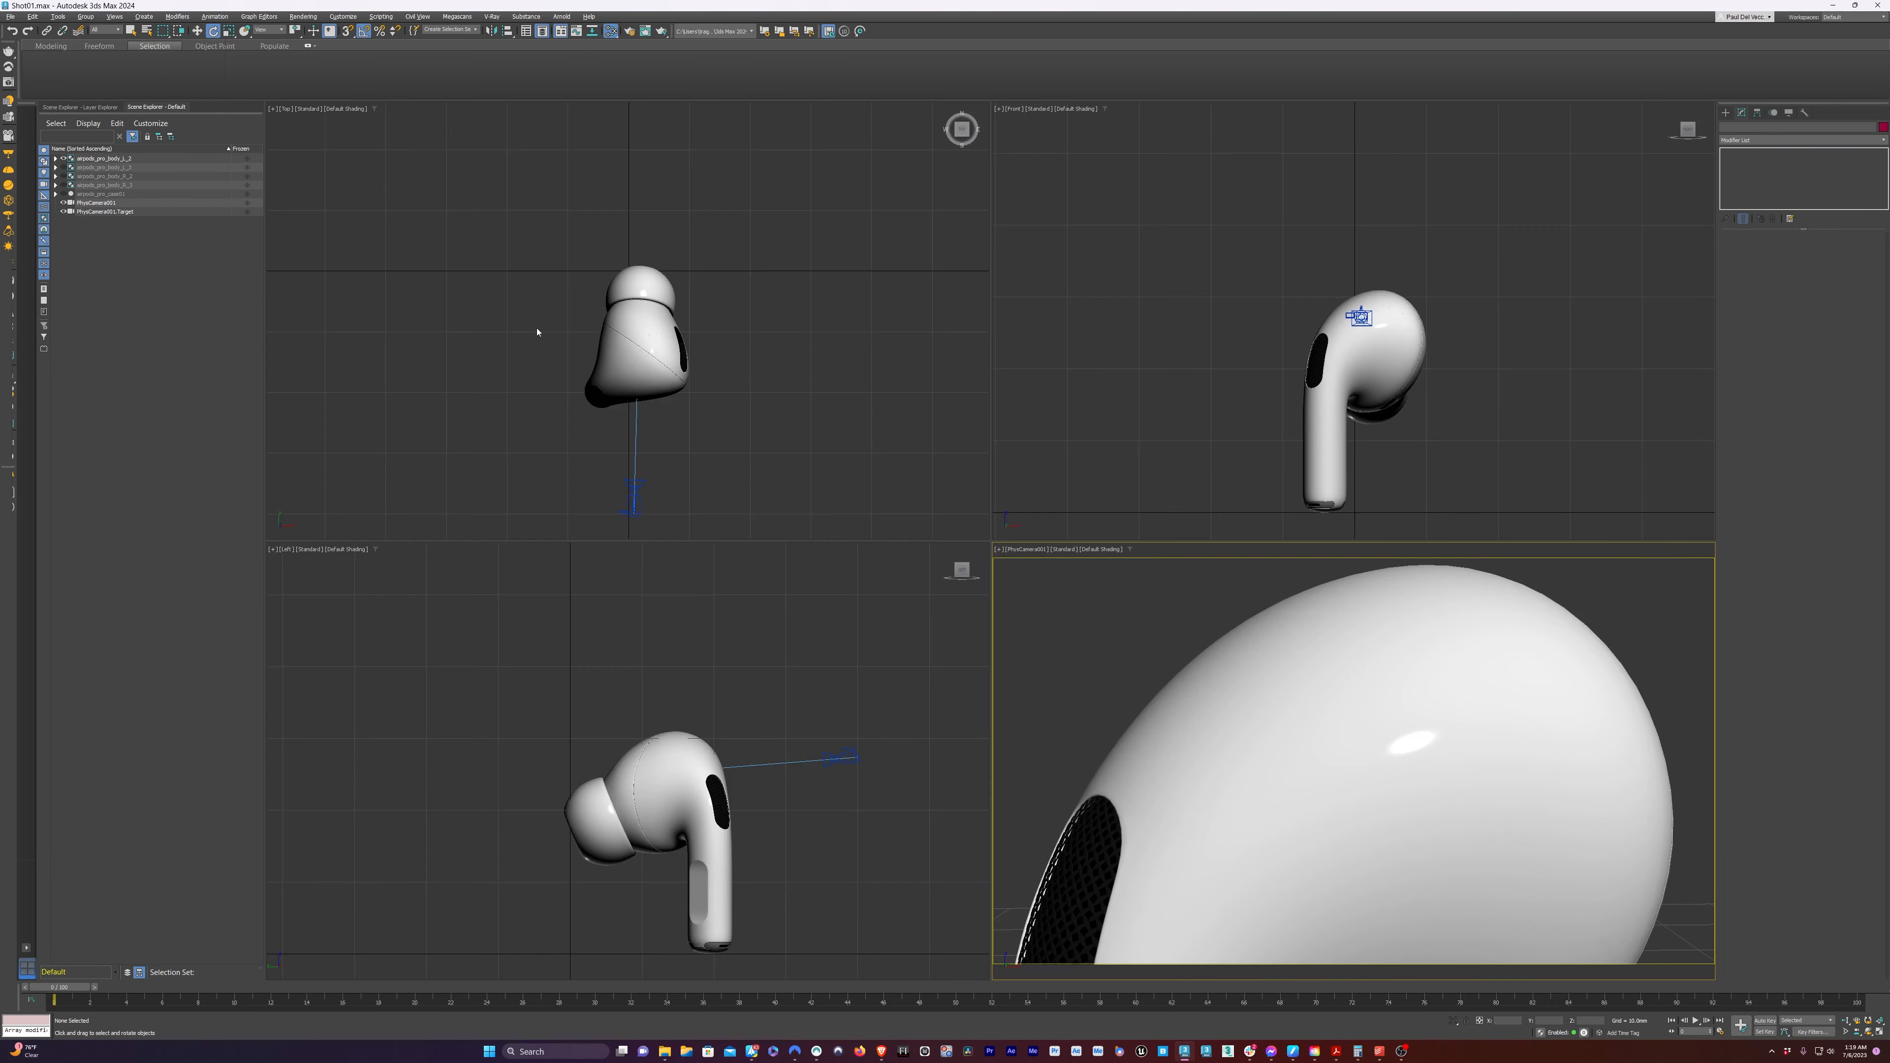
middle_drag(1204, 439, 1204, 362)
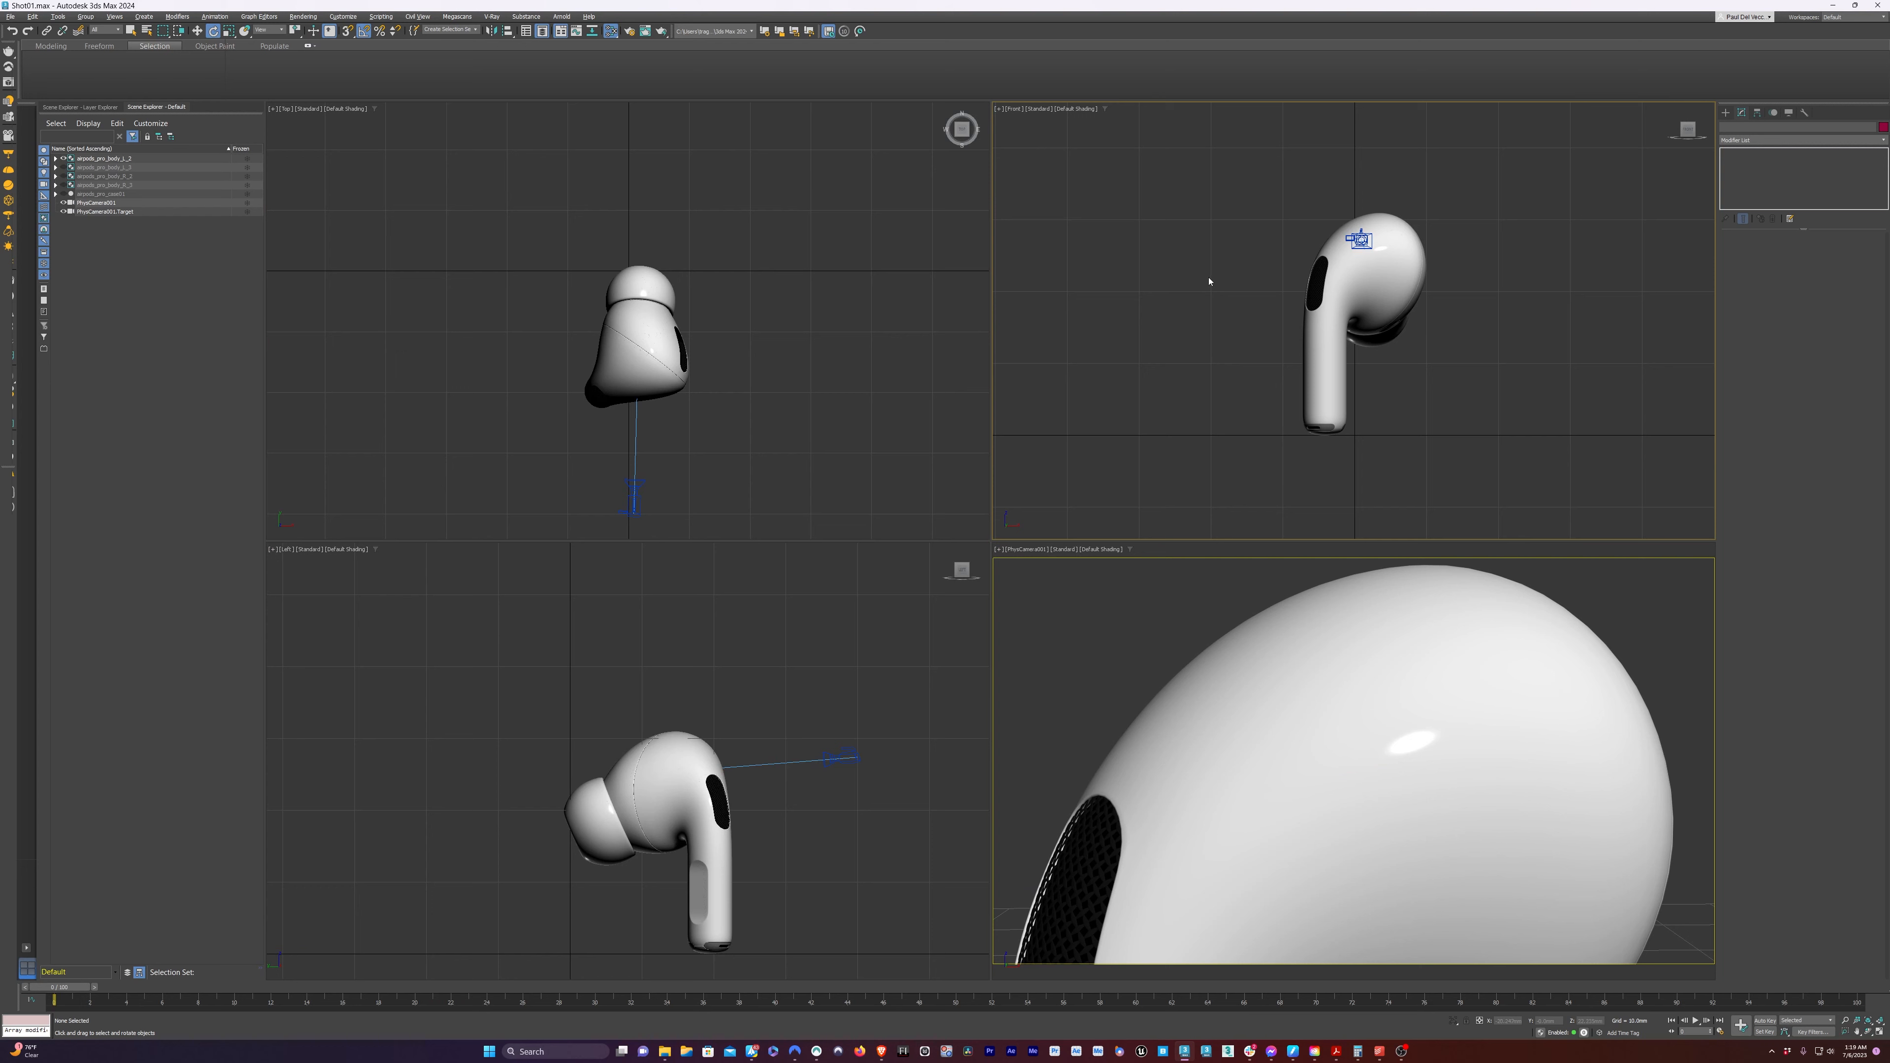
key(p)
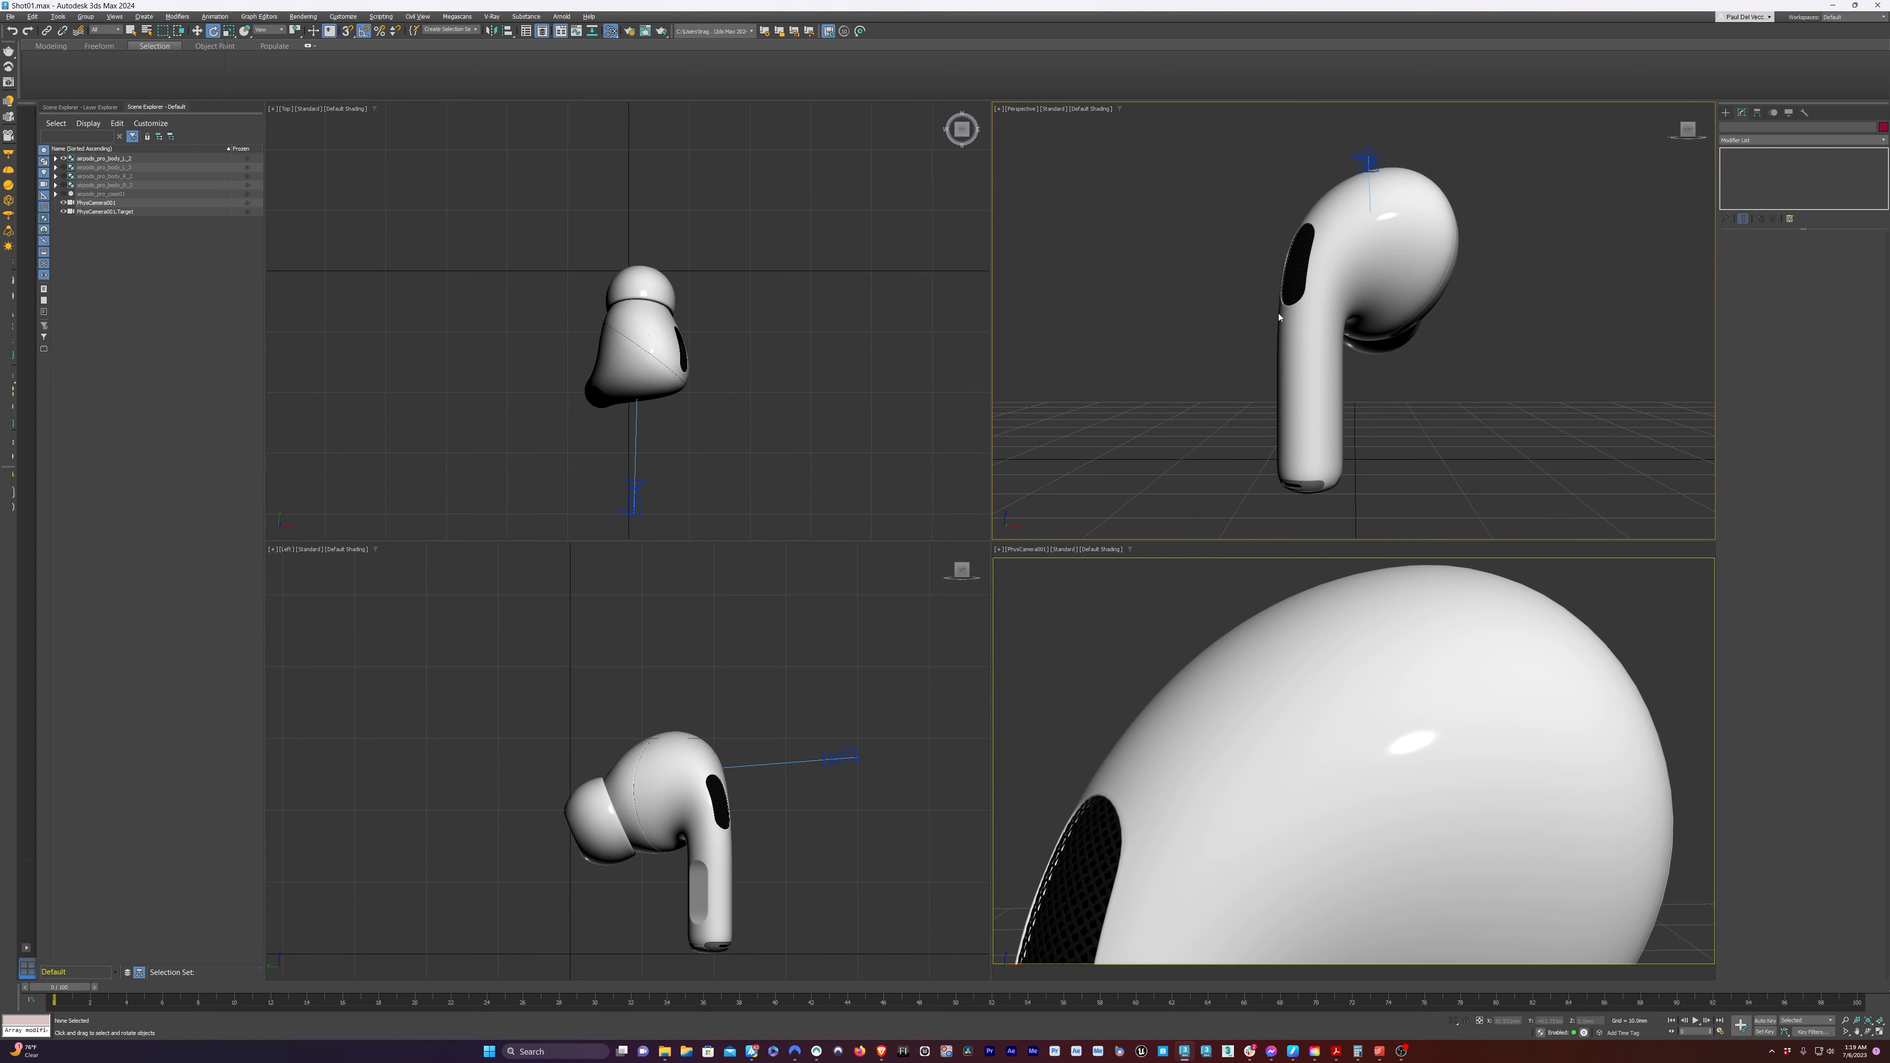
click(1024, 596)
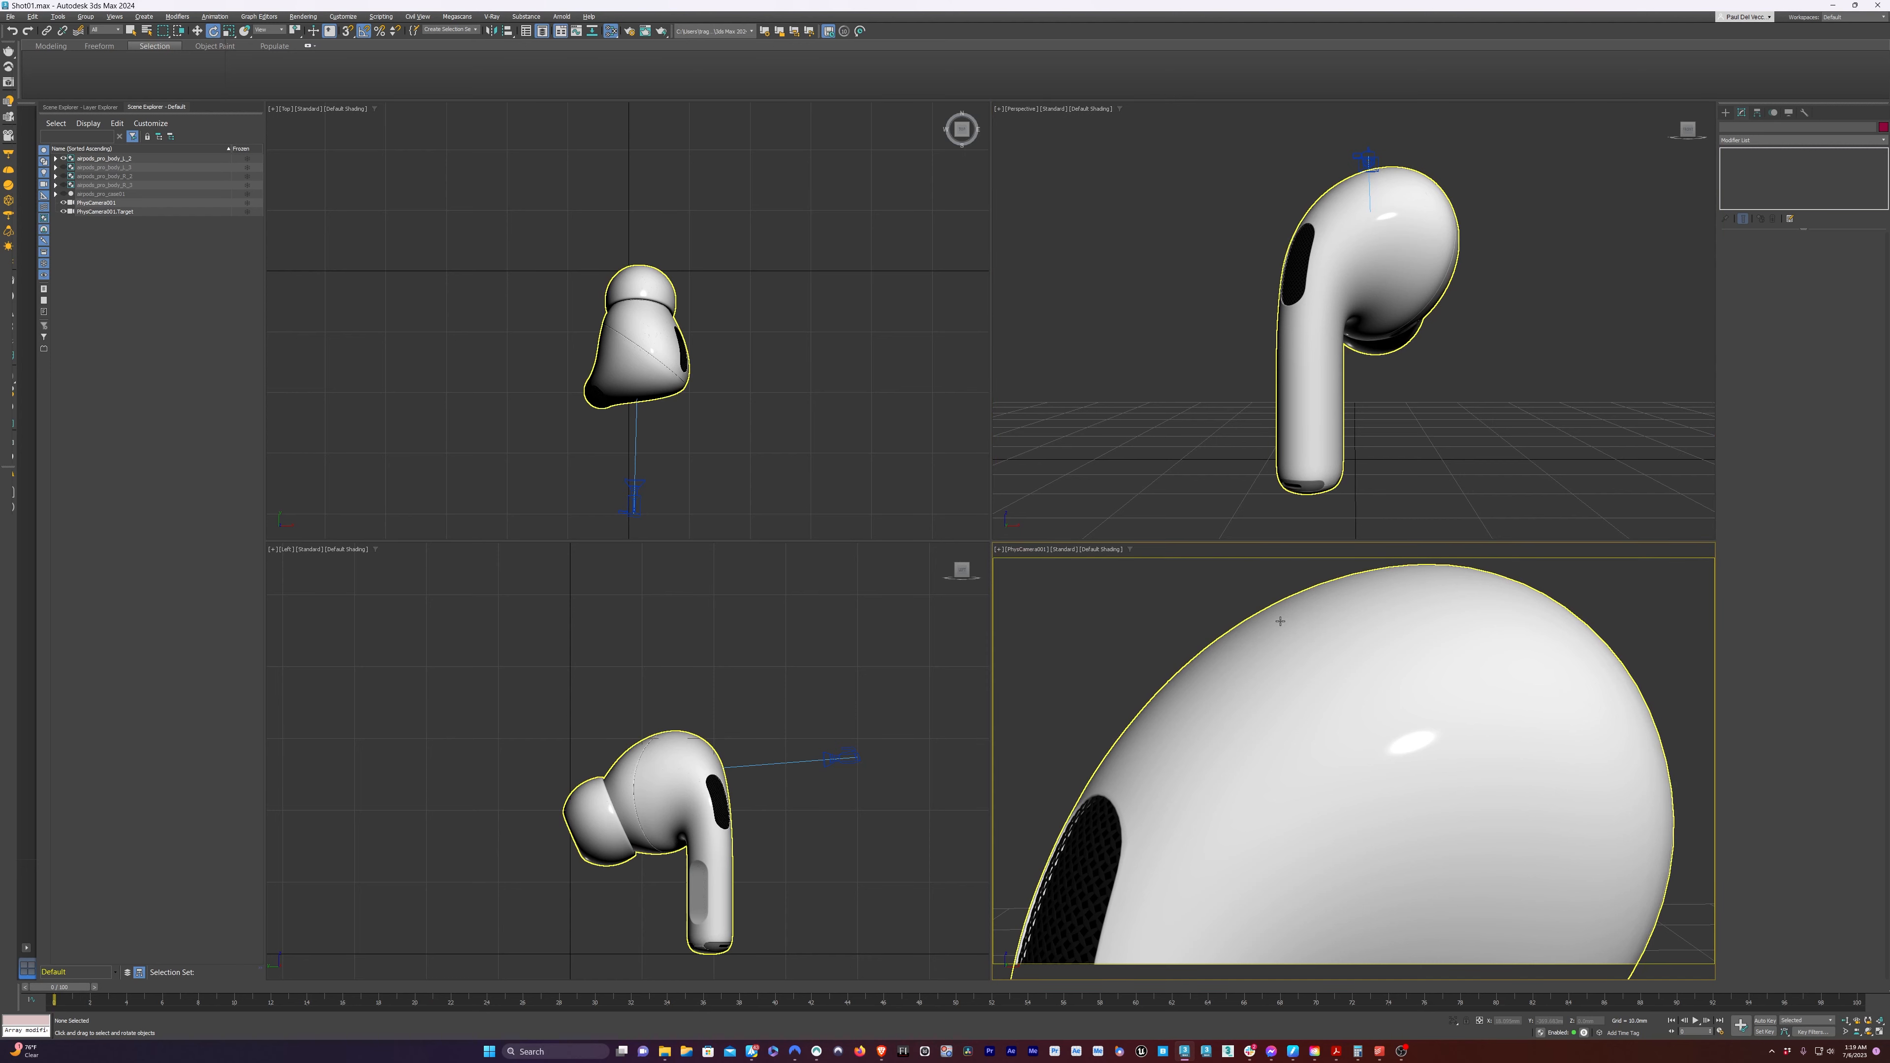
key(shift+f)
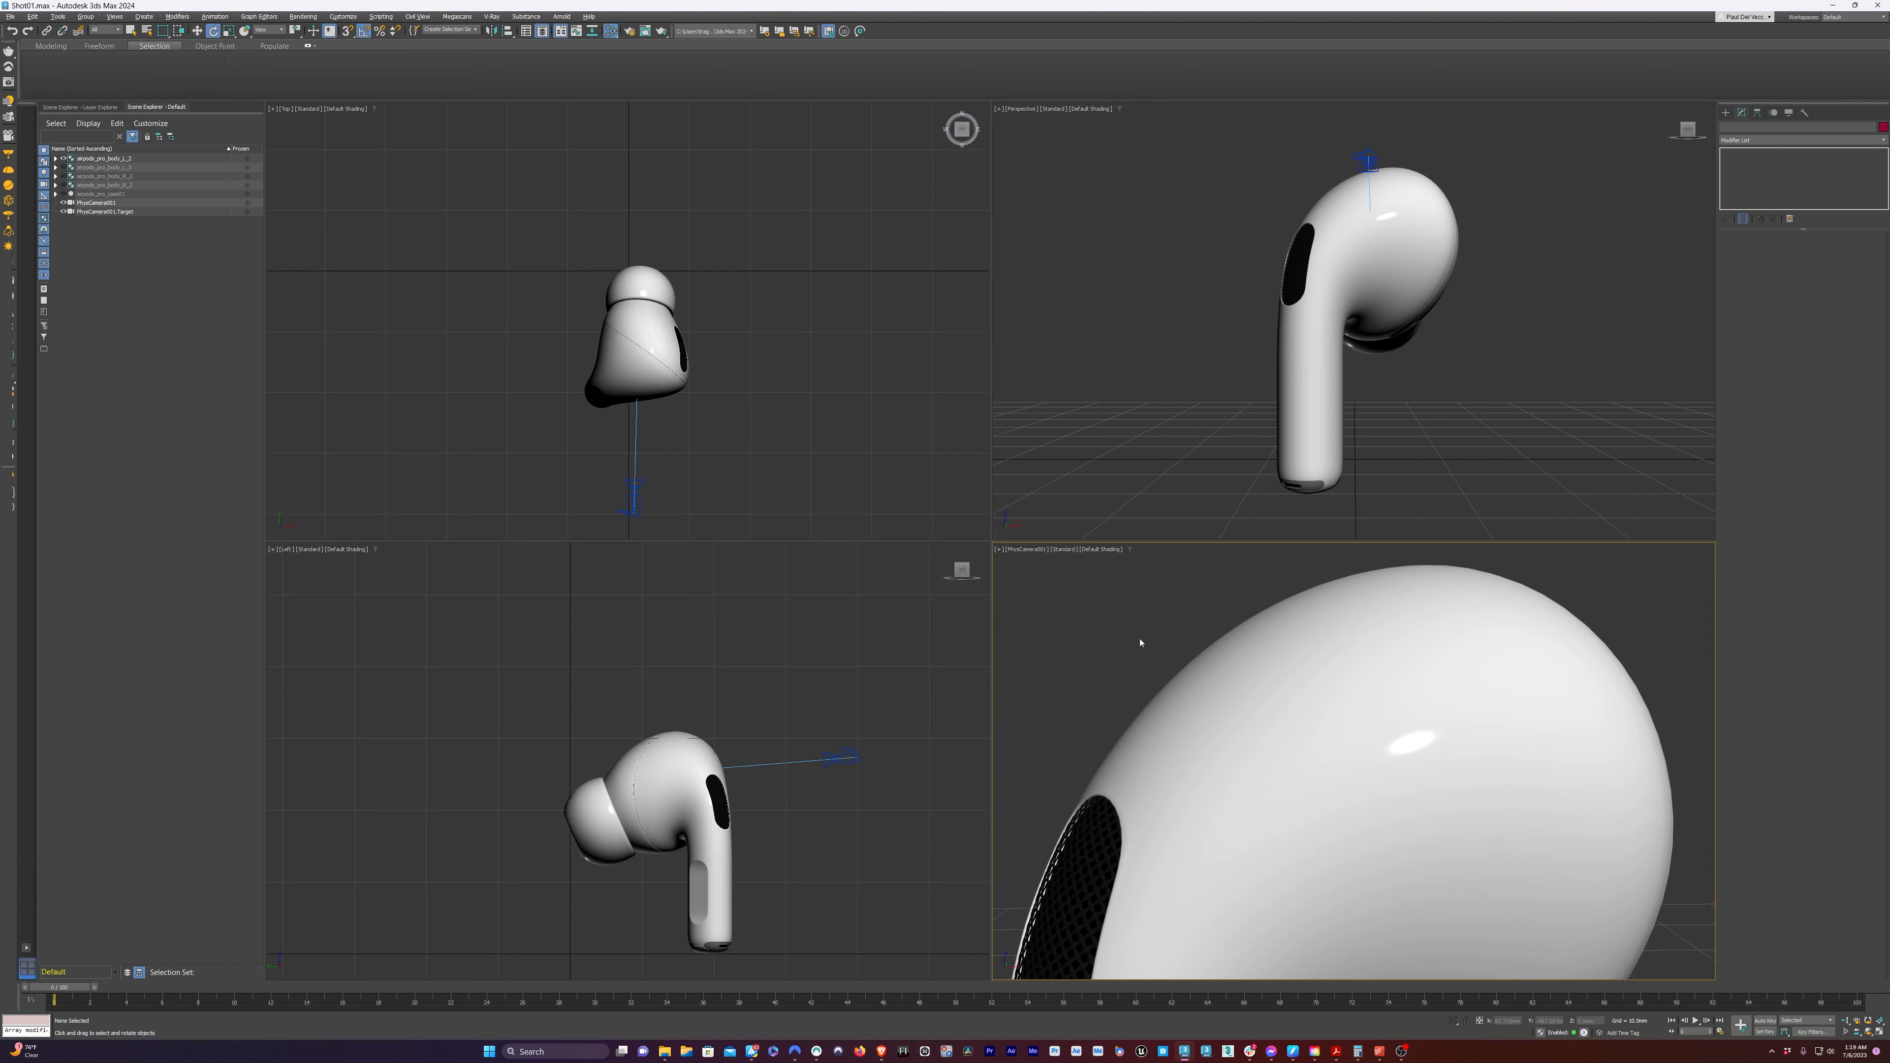
key(shift+f)
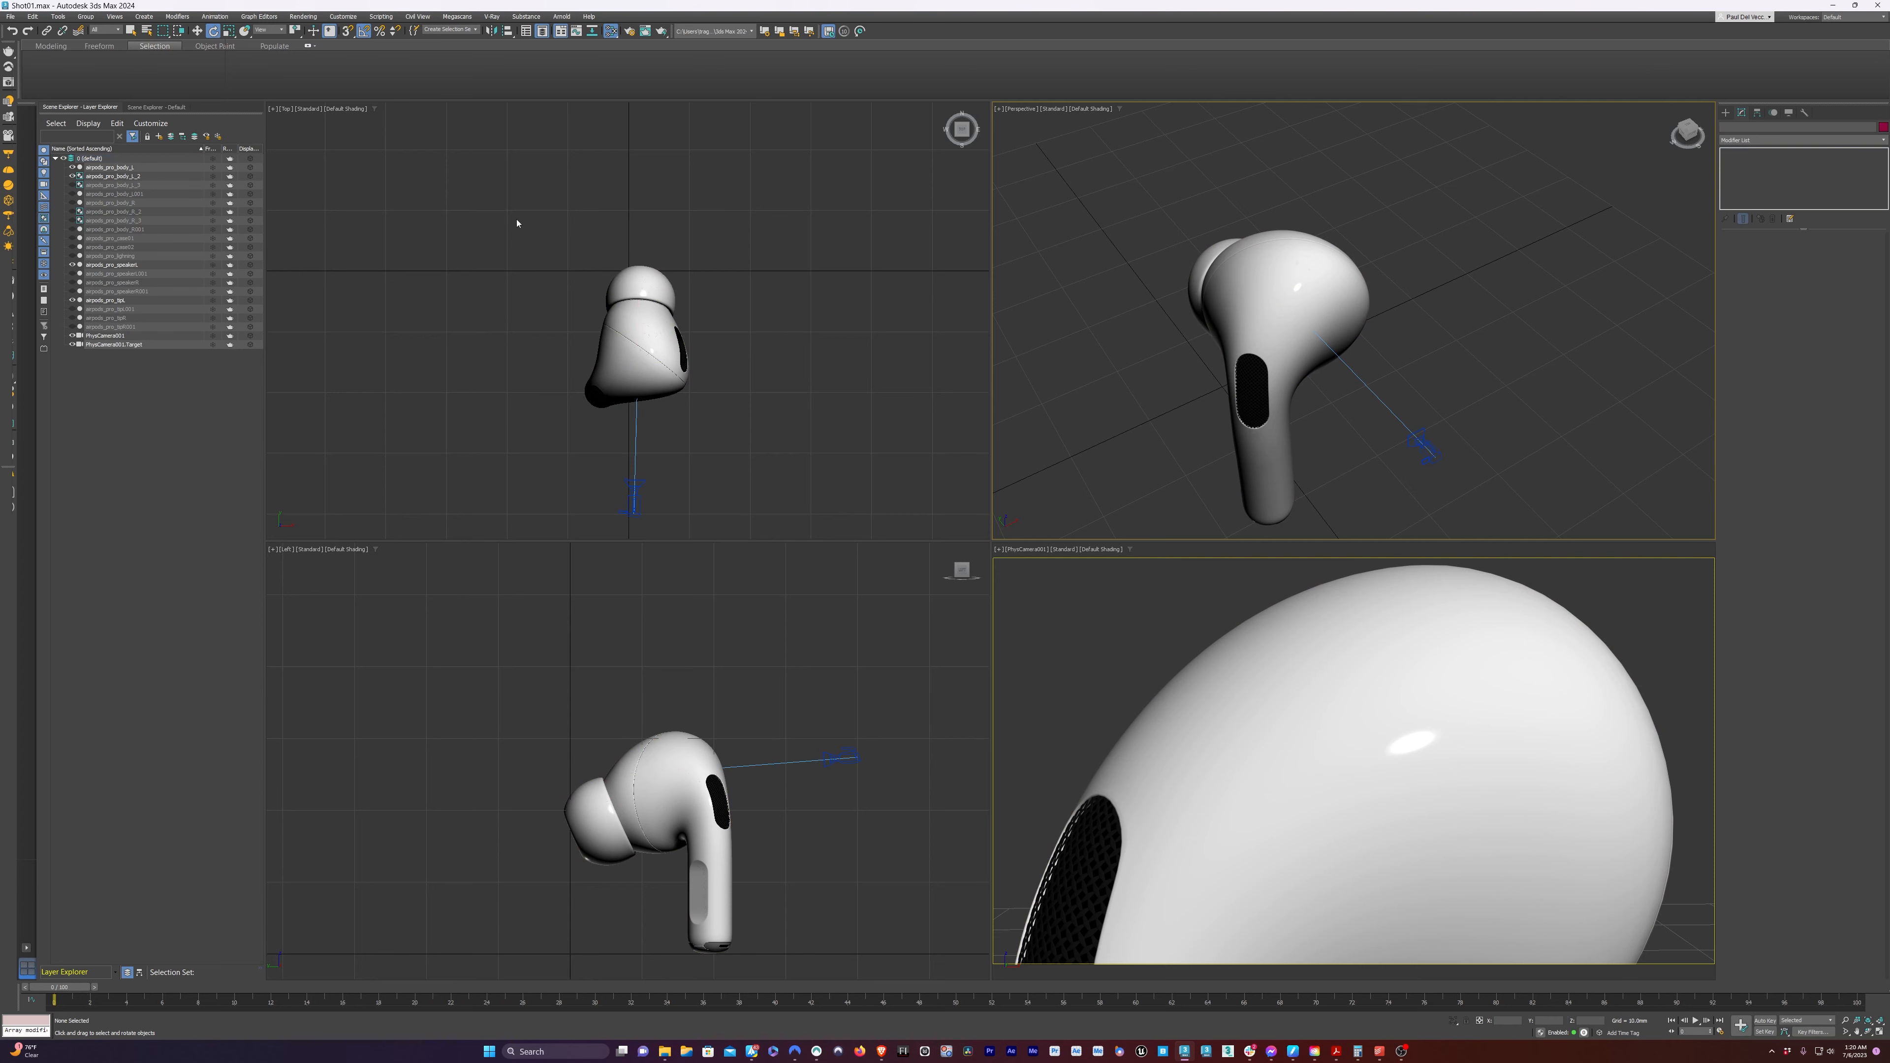
Move the physical camera's target forward to the back surface of the earbud, near the top of the vent
click(113, 345)
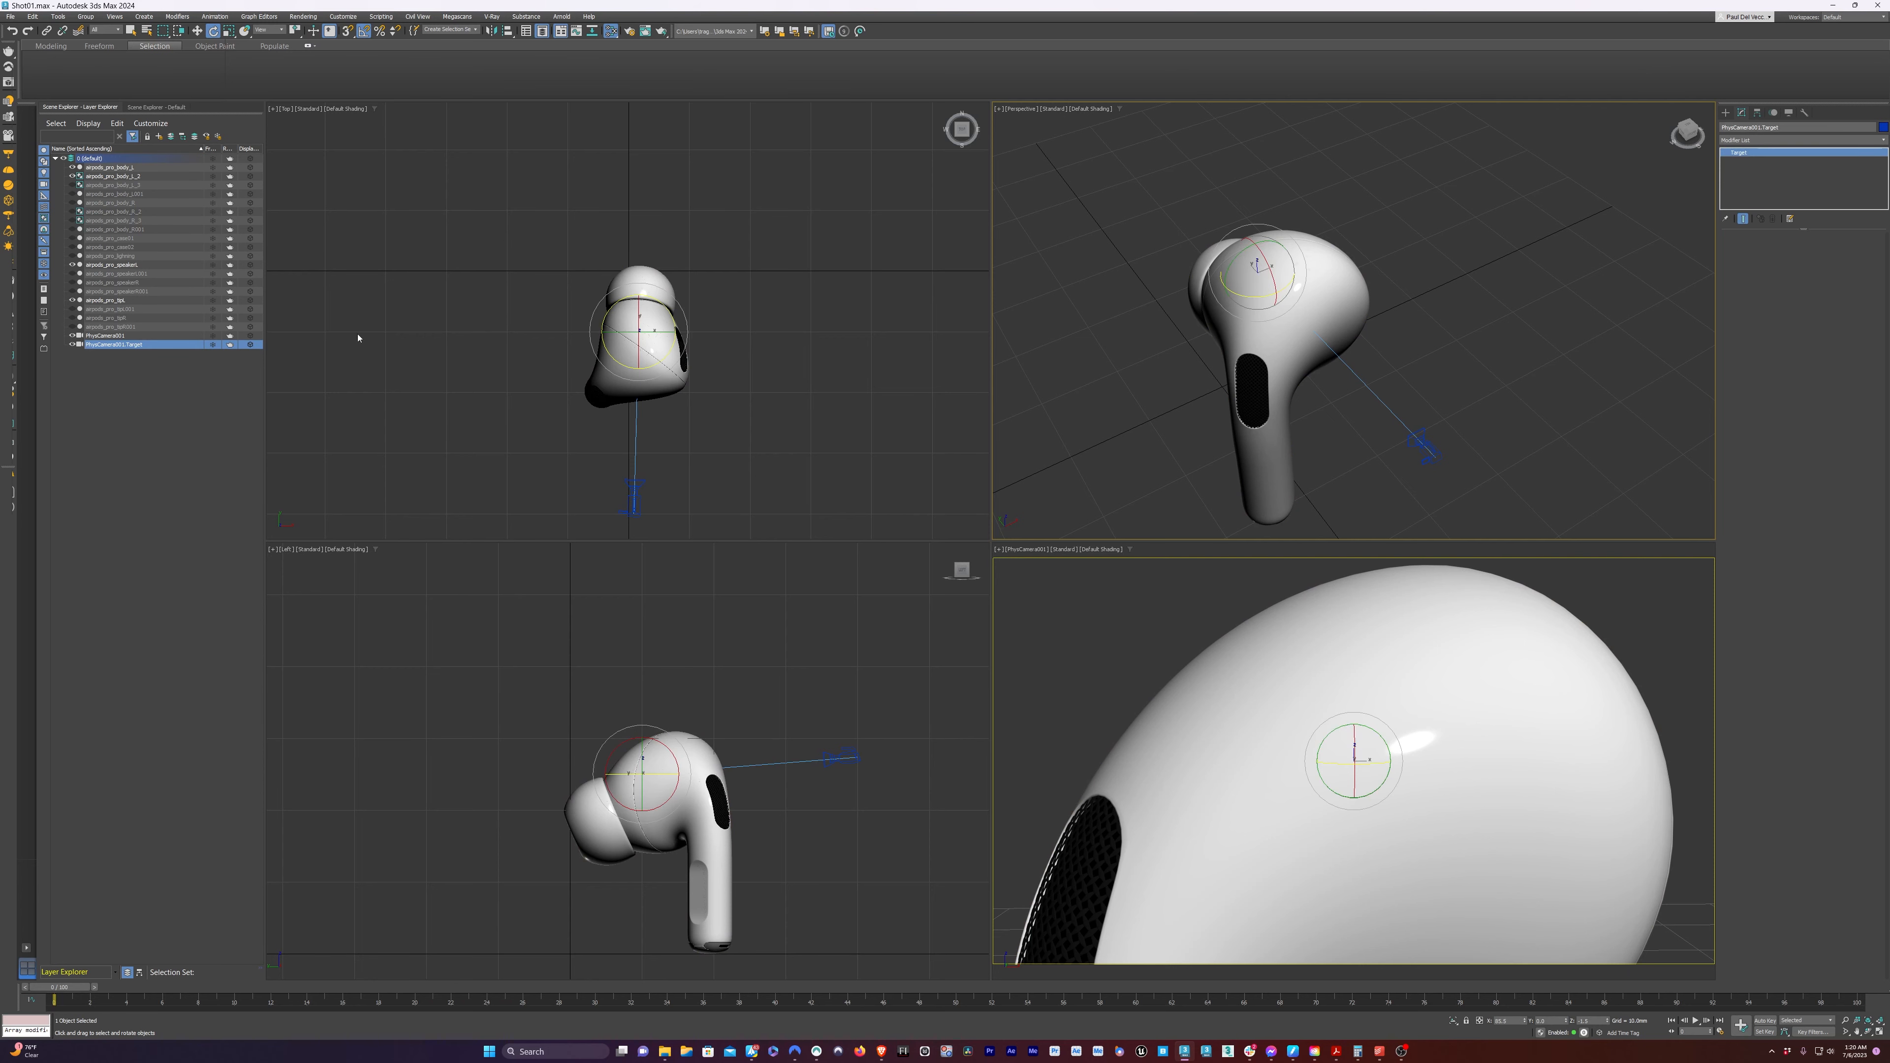
key(w)
drag(1256, 262, 1300, 318)
alt+middle_drag(1300, 318, 1451, 376)
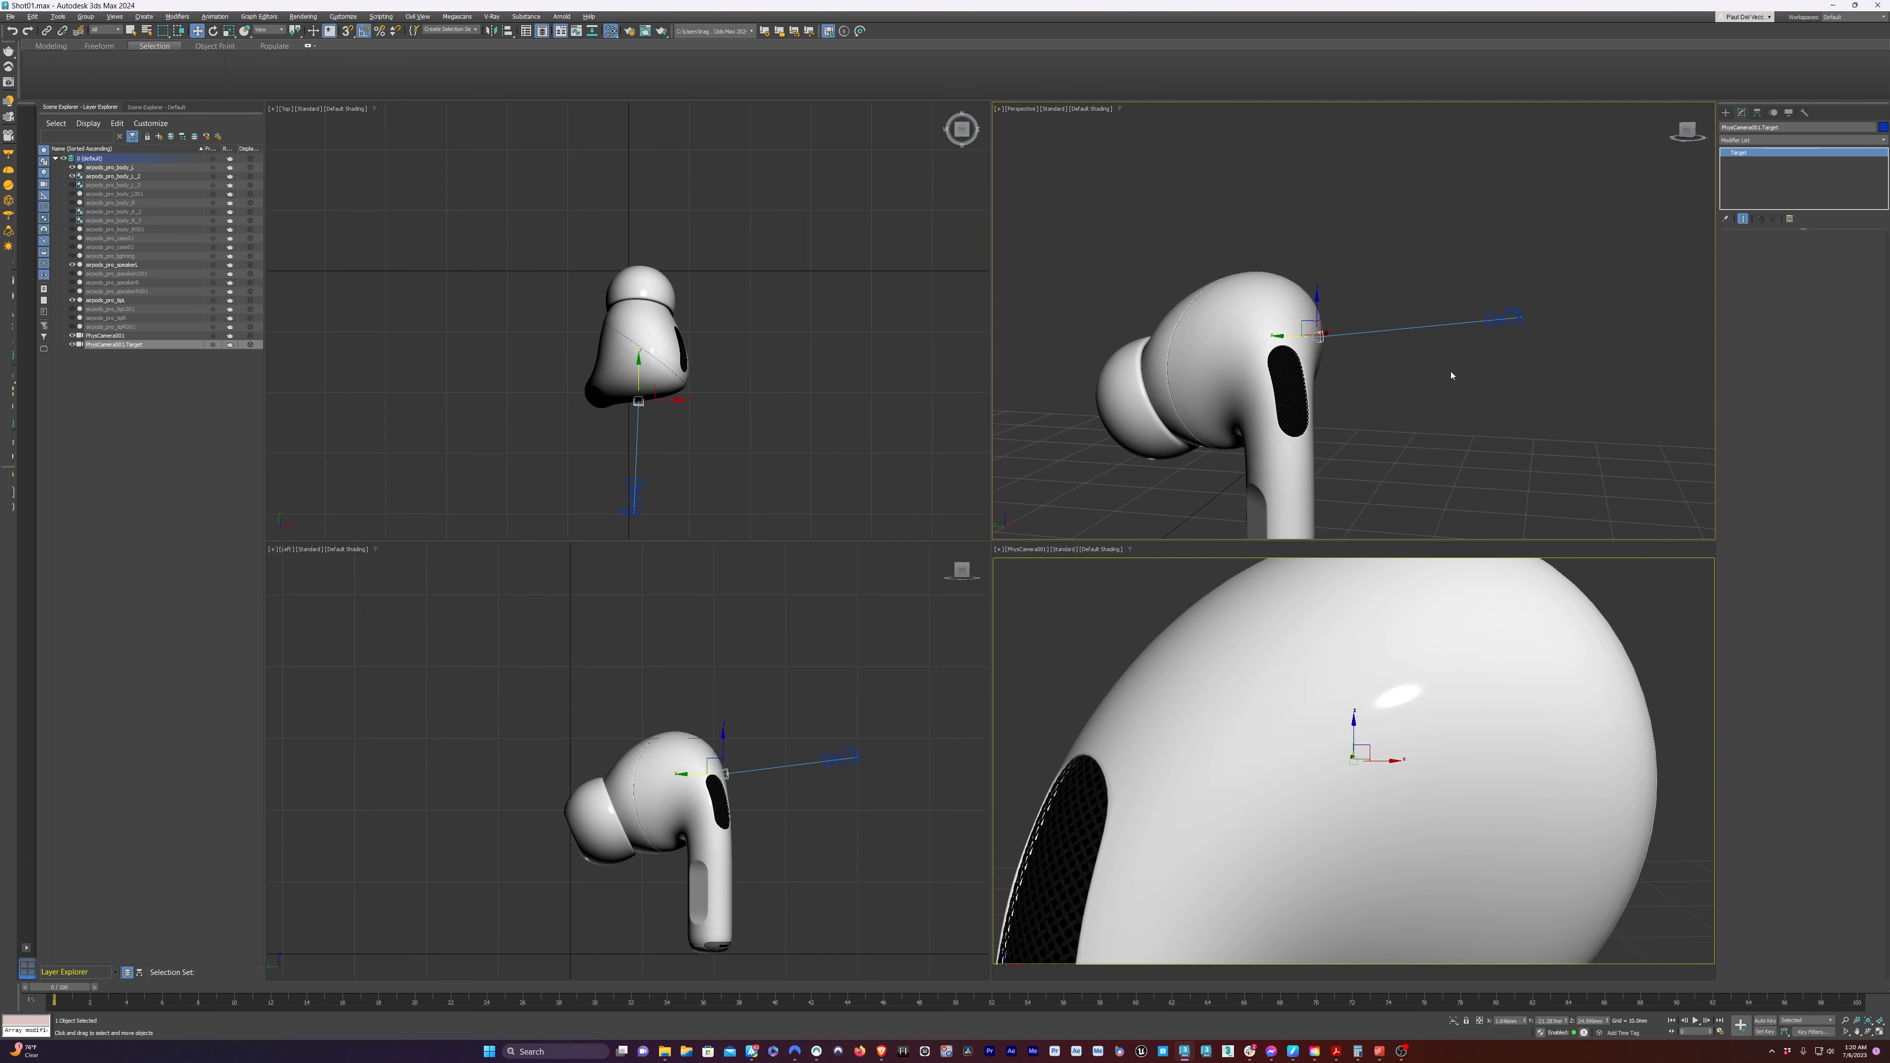
Change the perspective view to a left view and move the physical camera slightly down for a flatter viewing angle
click(1500, 326)
alt+middle_drag(1411, 412, 1412, 414)
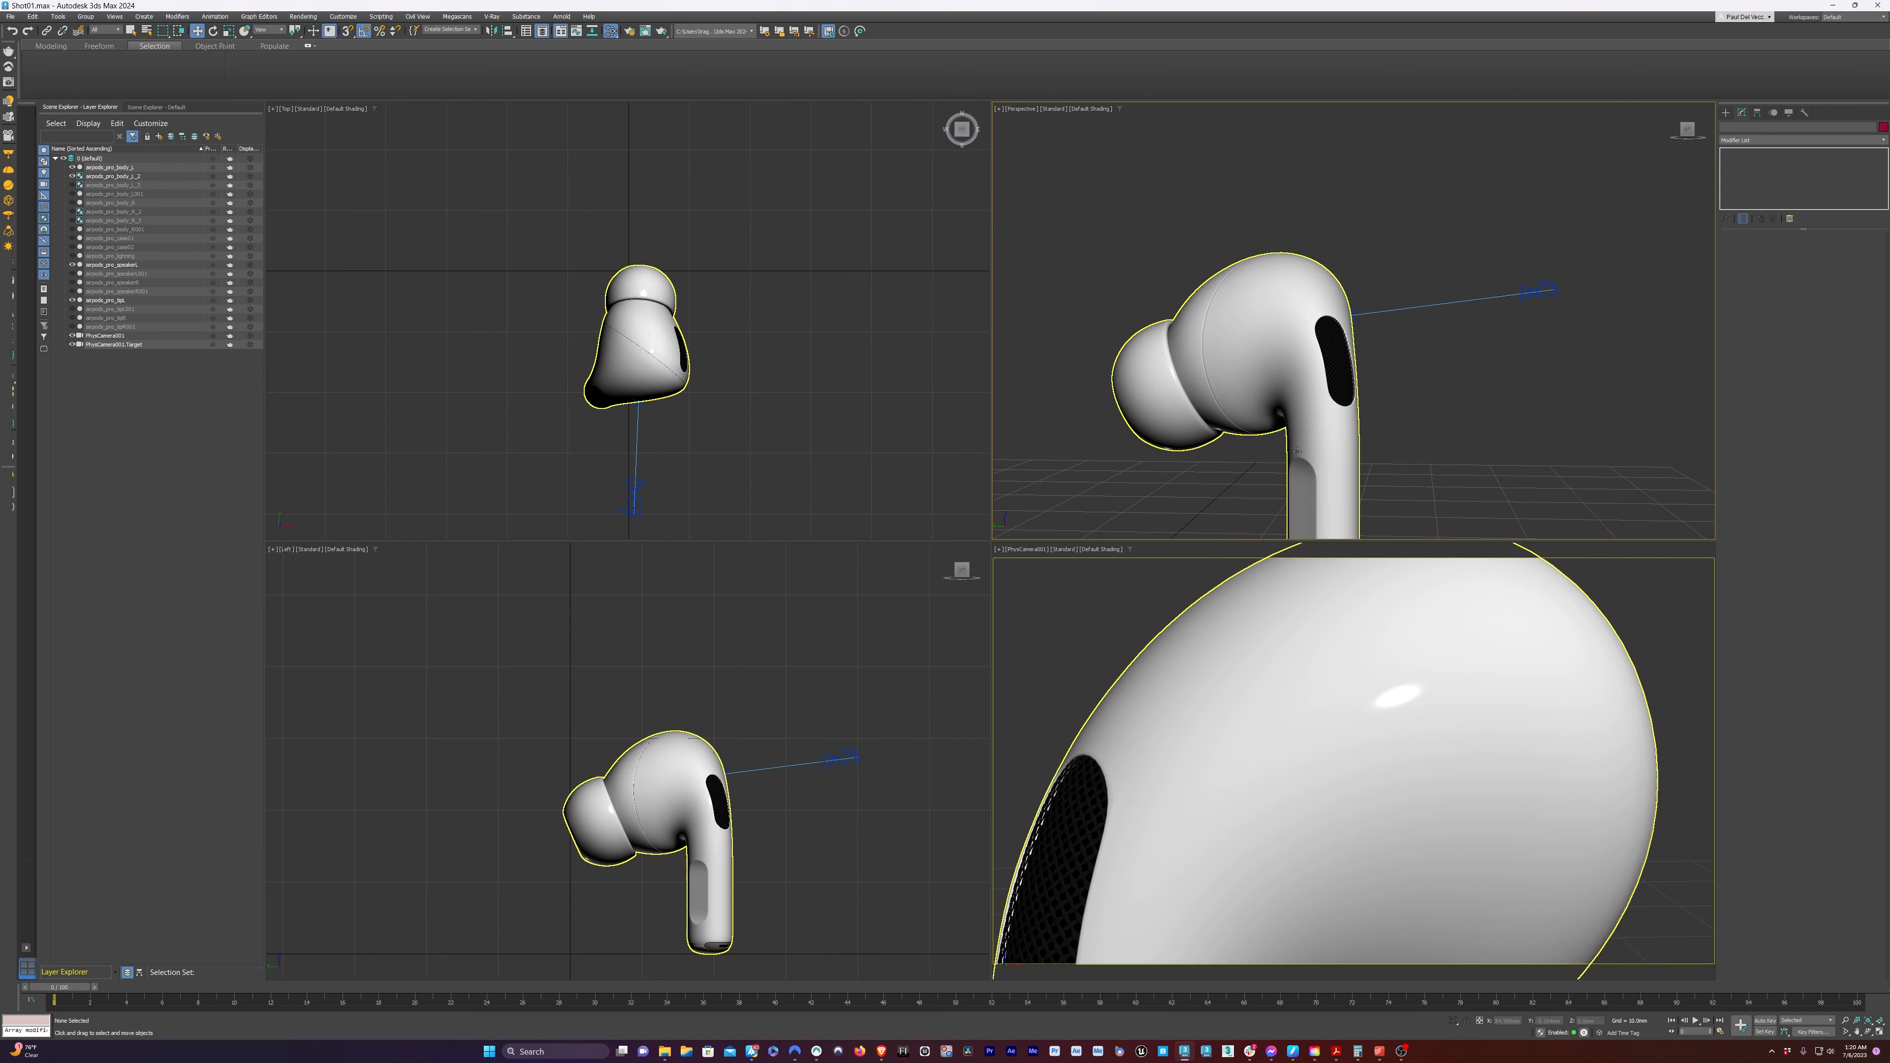
key(l)
scroll(1428, 231, up, 5)
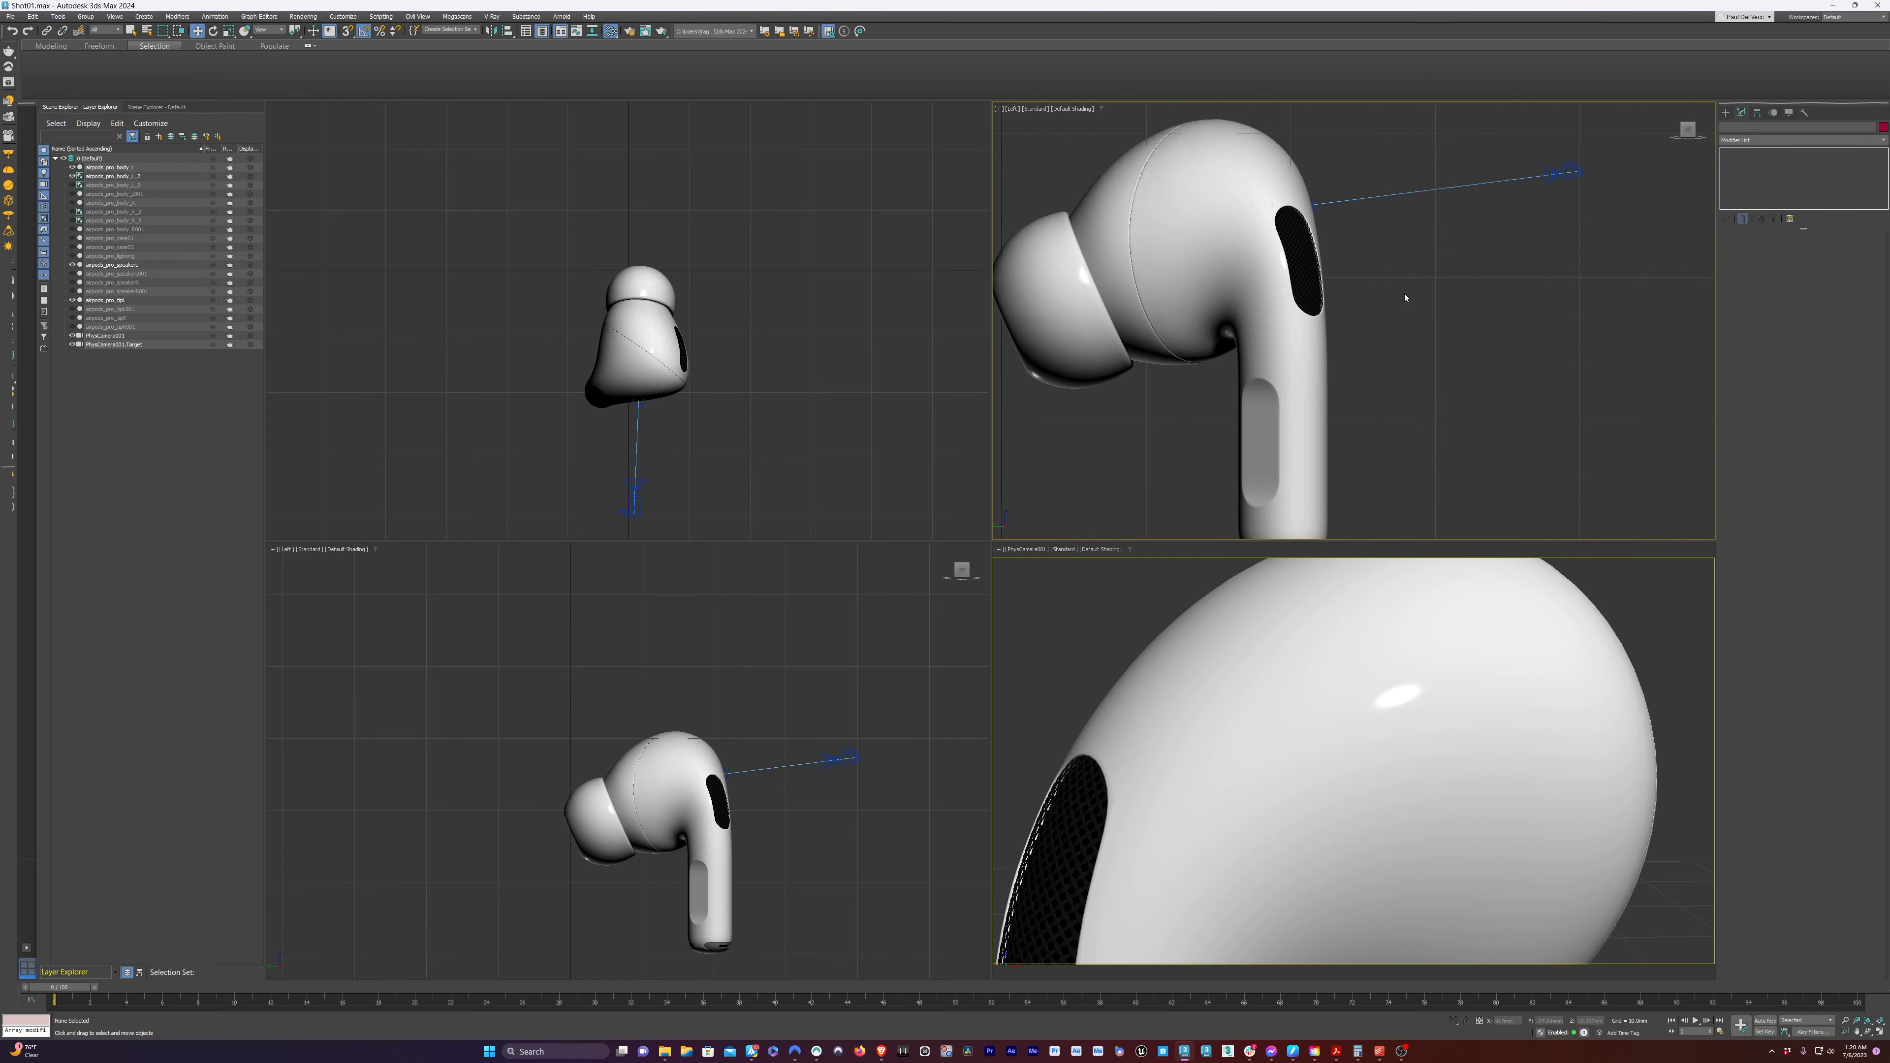
middle_drag(1428, 232, 1446, 302)
click(1507, 234)
click(1512, 237)
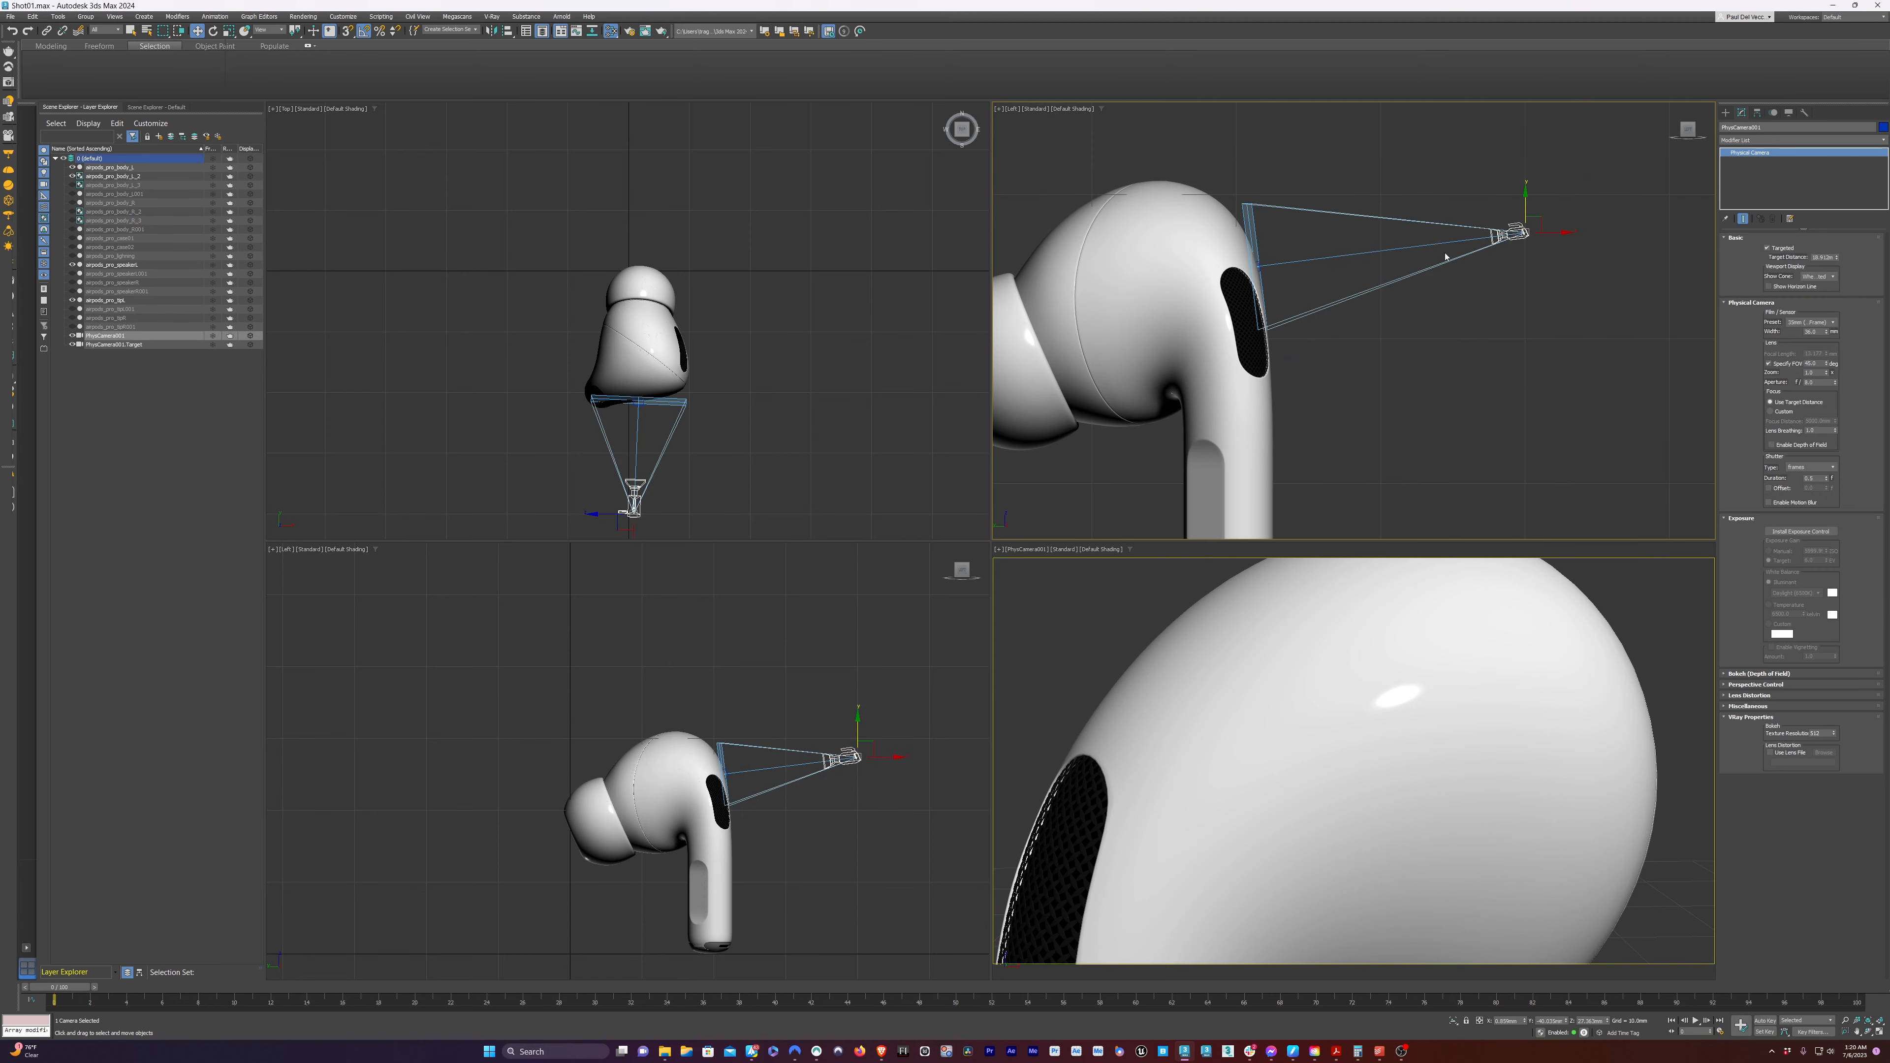
drag(1527, 194, 1525, 212)
click(1477, 232)
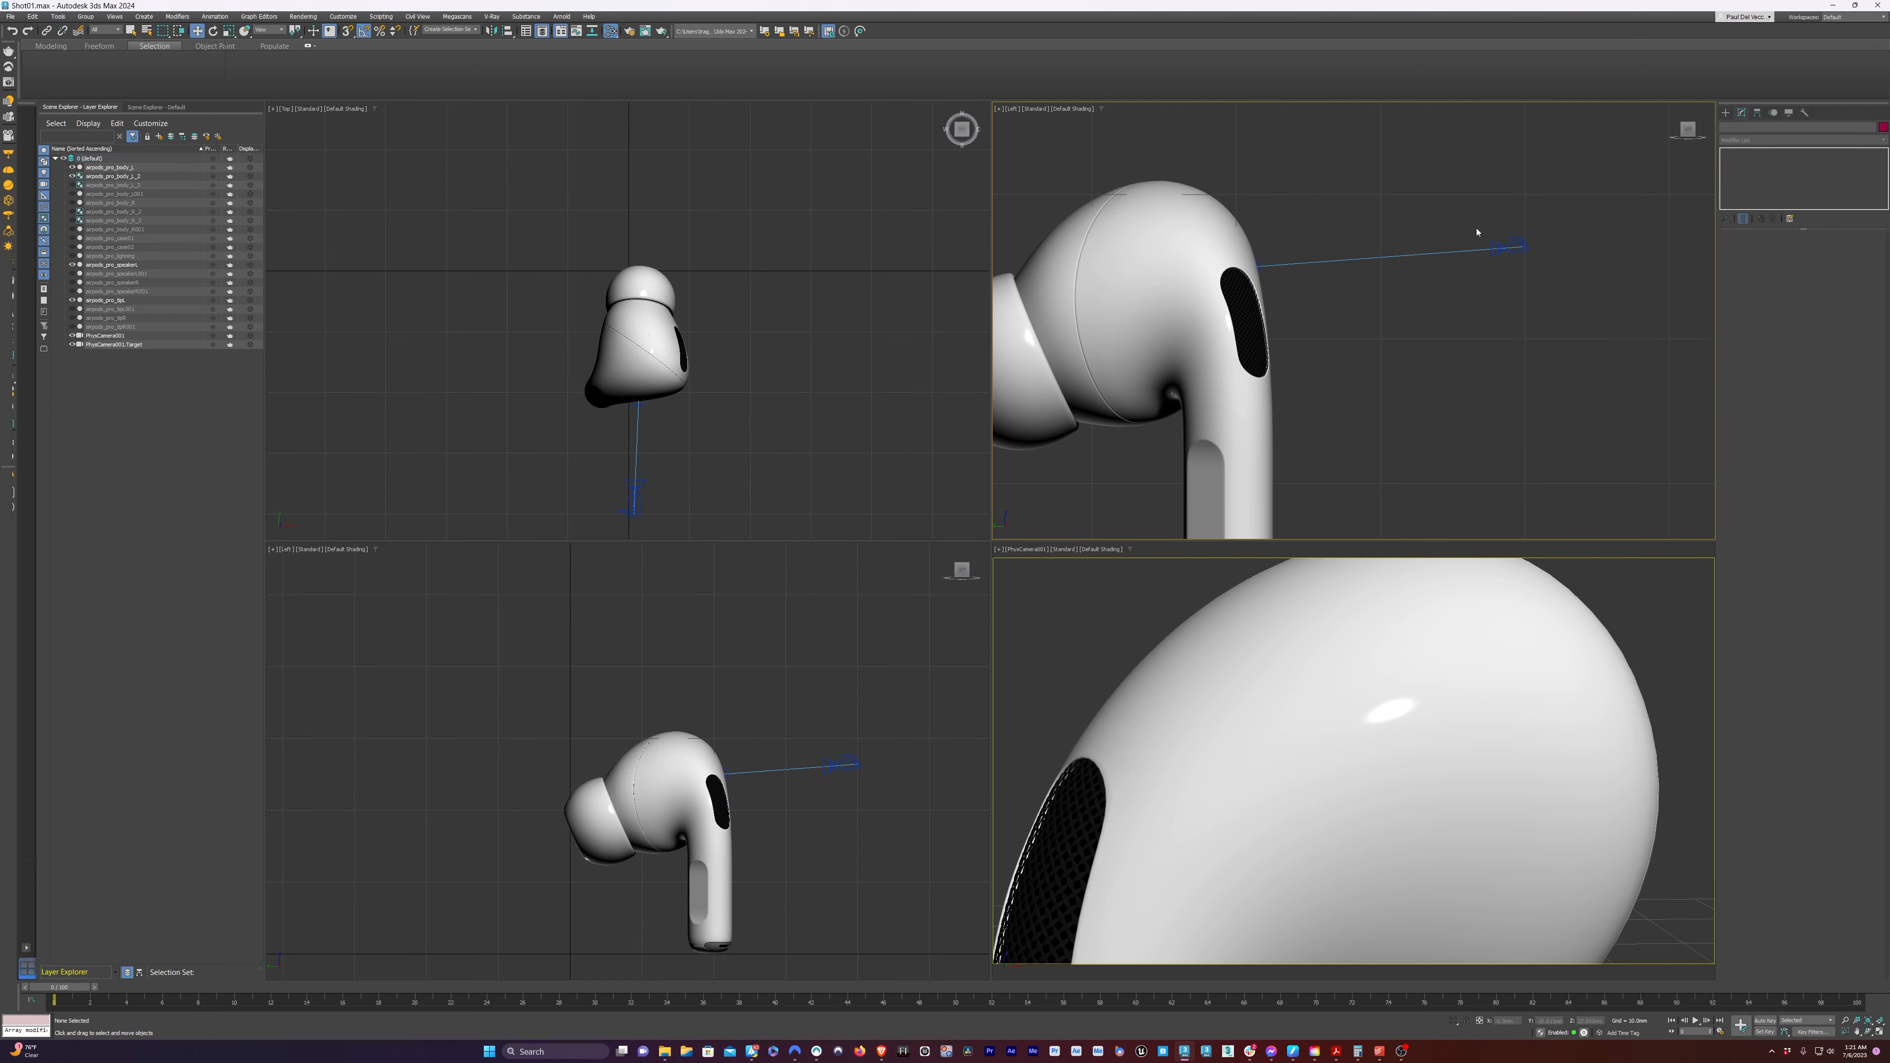
Move the camera and its target together slightly up and sideways to fit the earbud's rounded head within the safe frame
drag(1544, 209, 1516, 259)
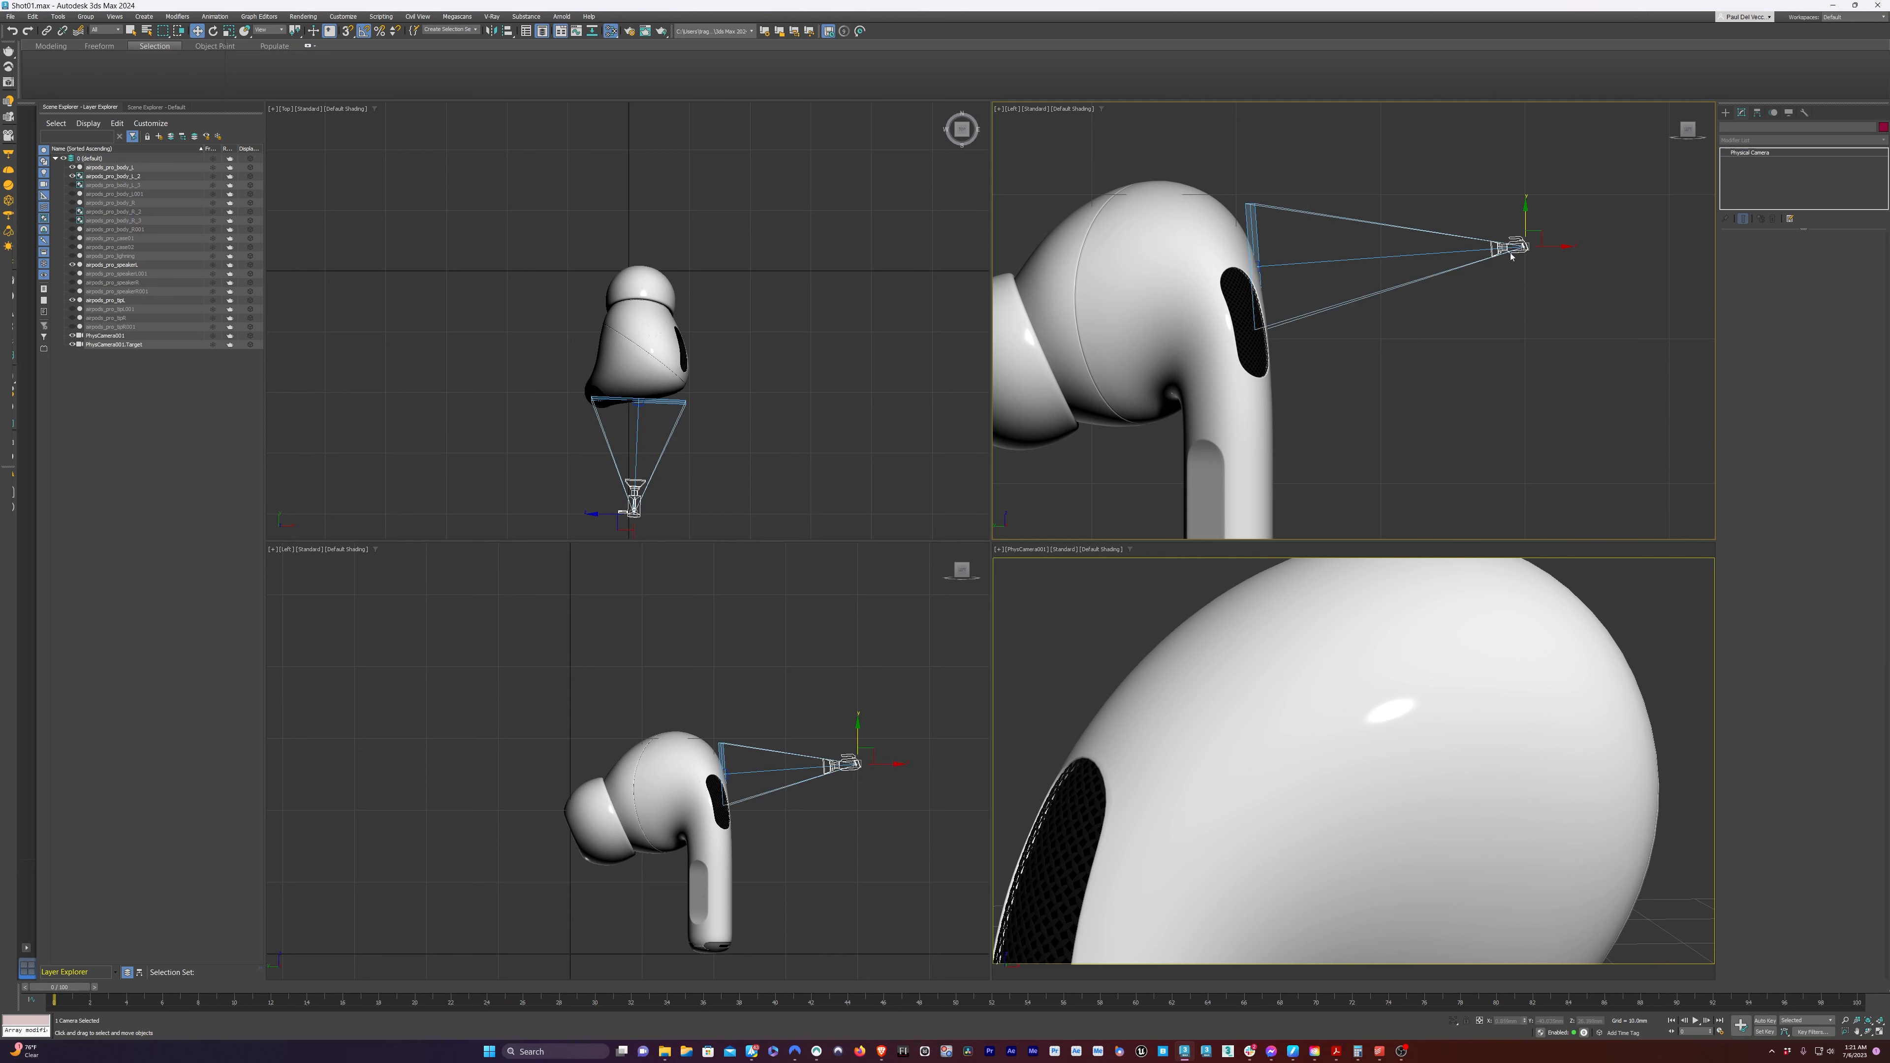
click(1259, 266)
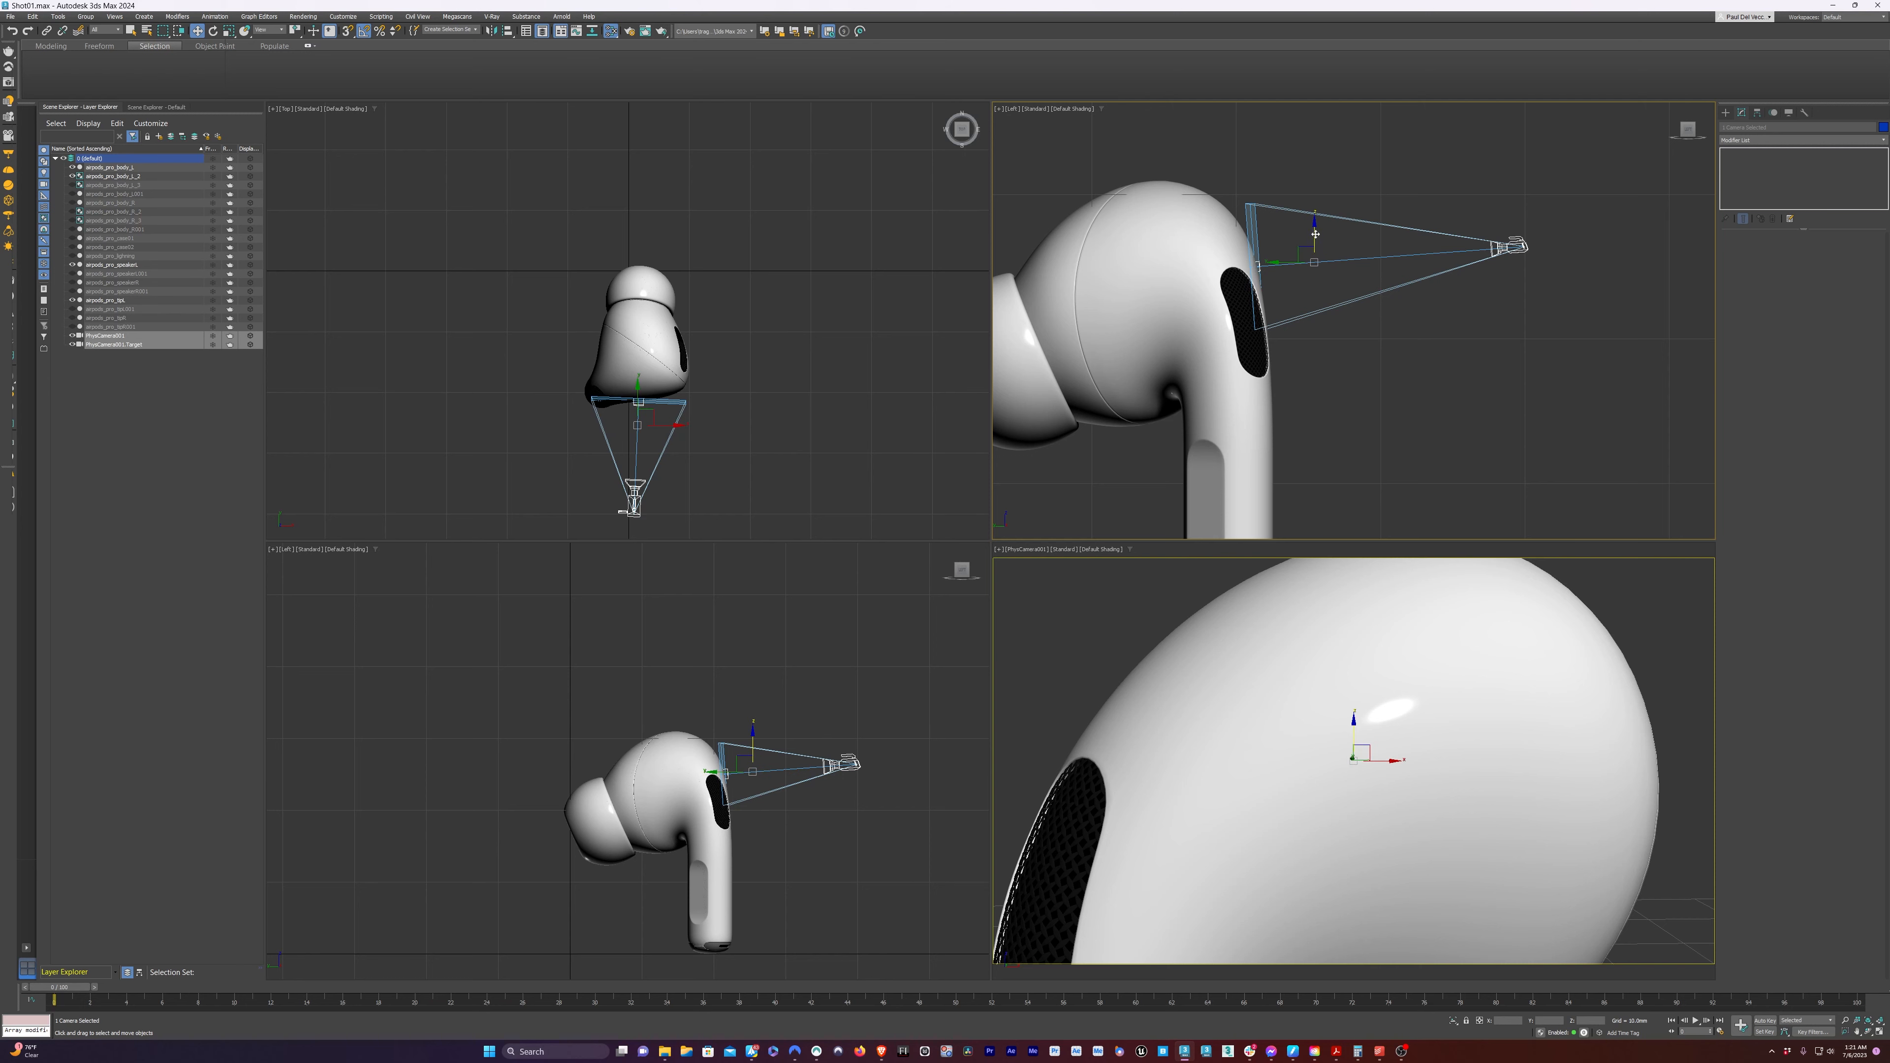
drag(1315, 232, 1304, 219)
key(p)
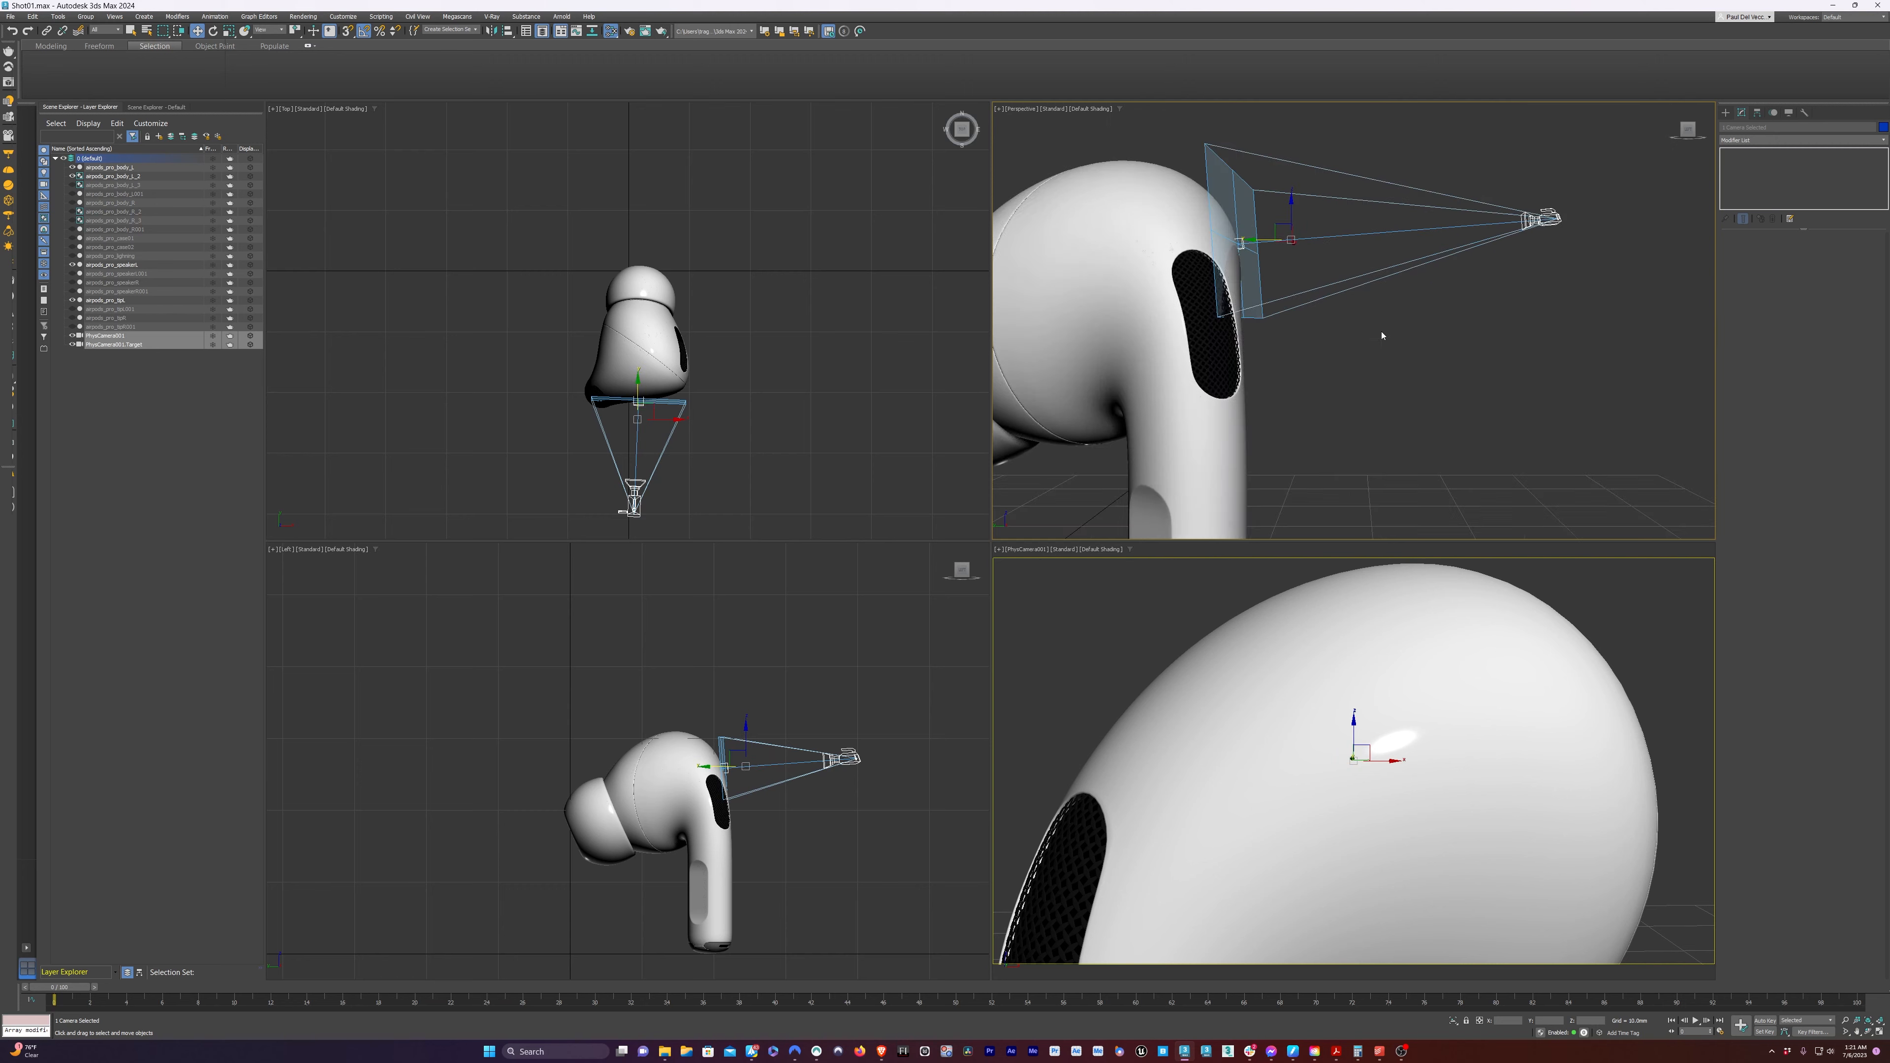
alt+middle_drag(1353, 294, 1326, 296)
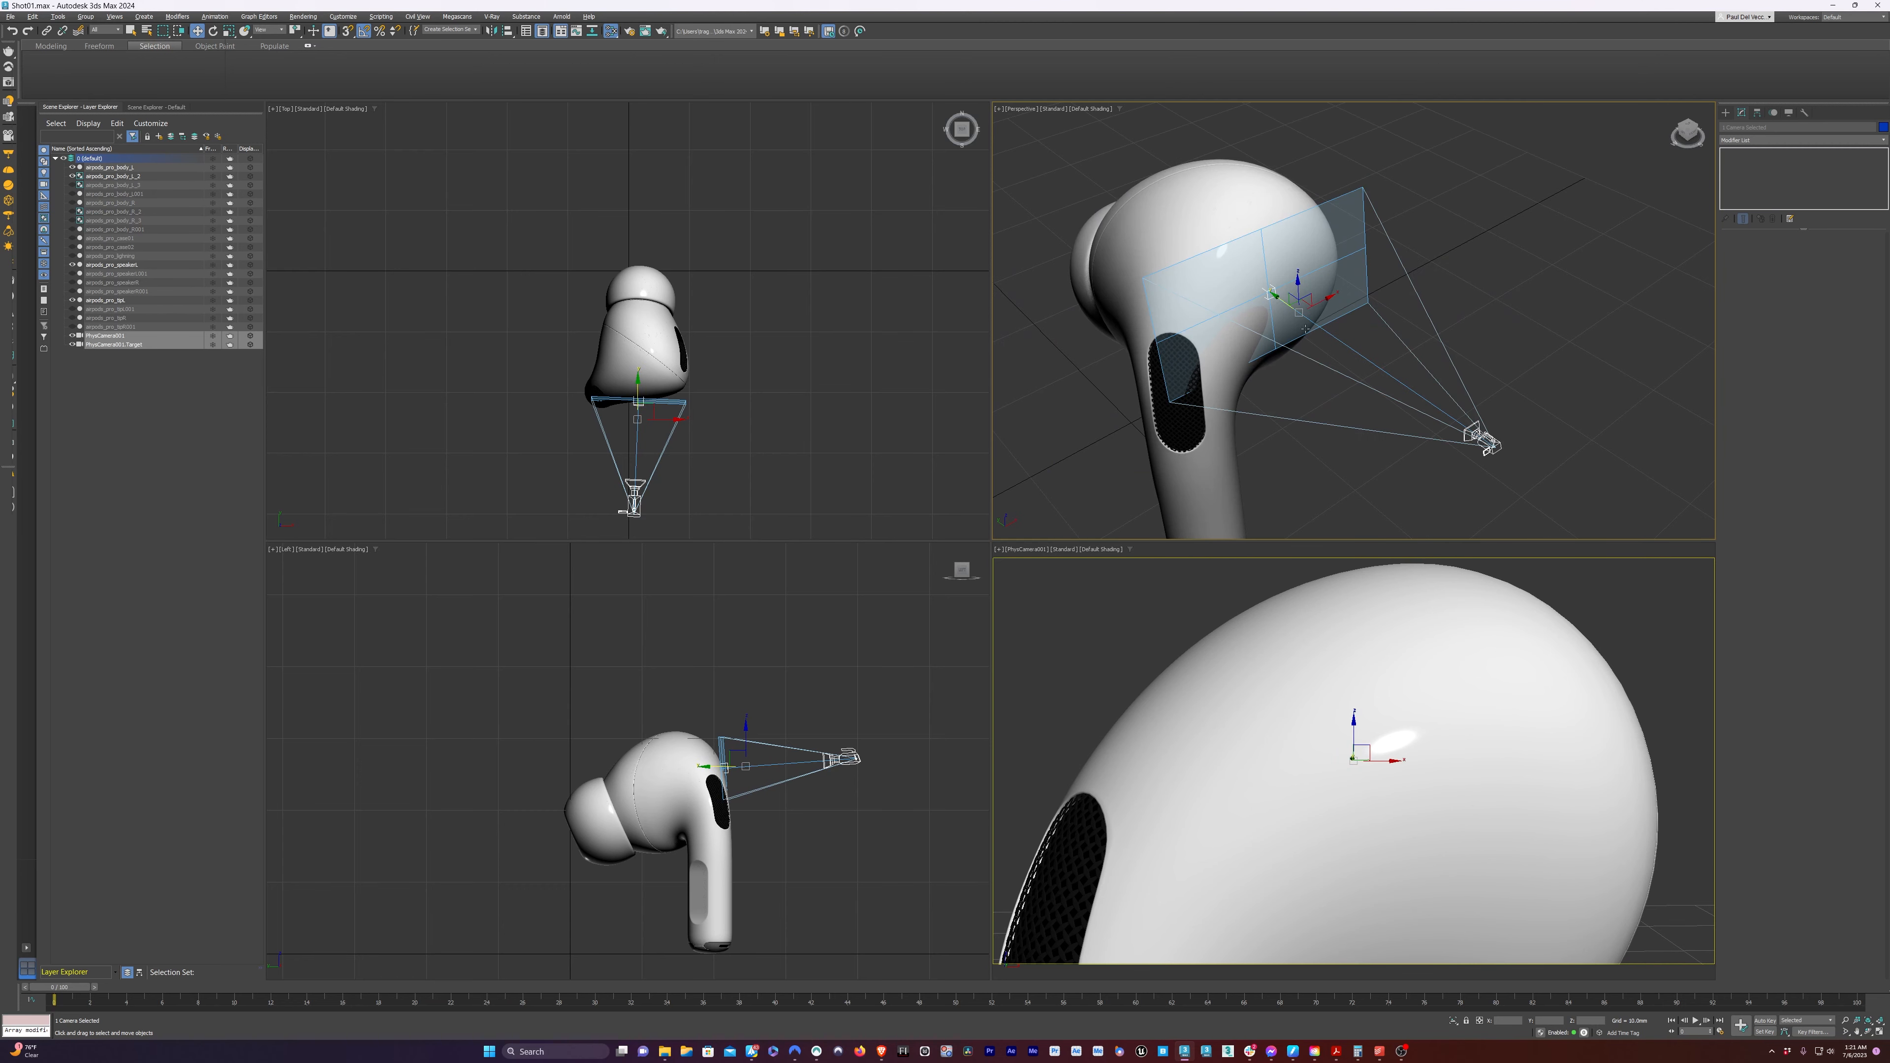
drag(1329, 297, 1324, 305)
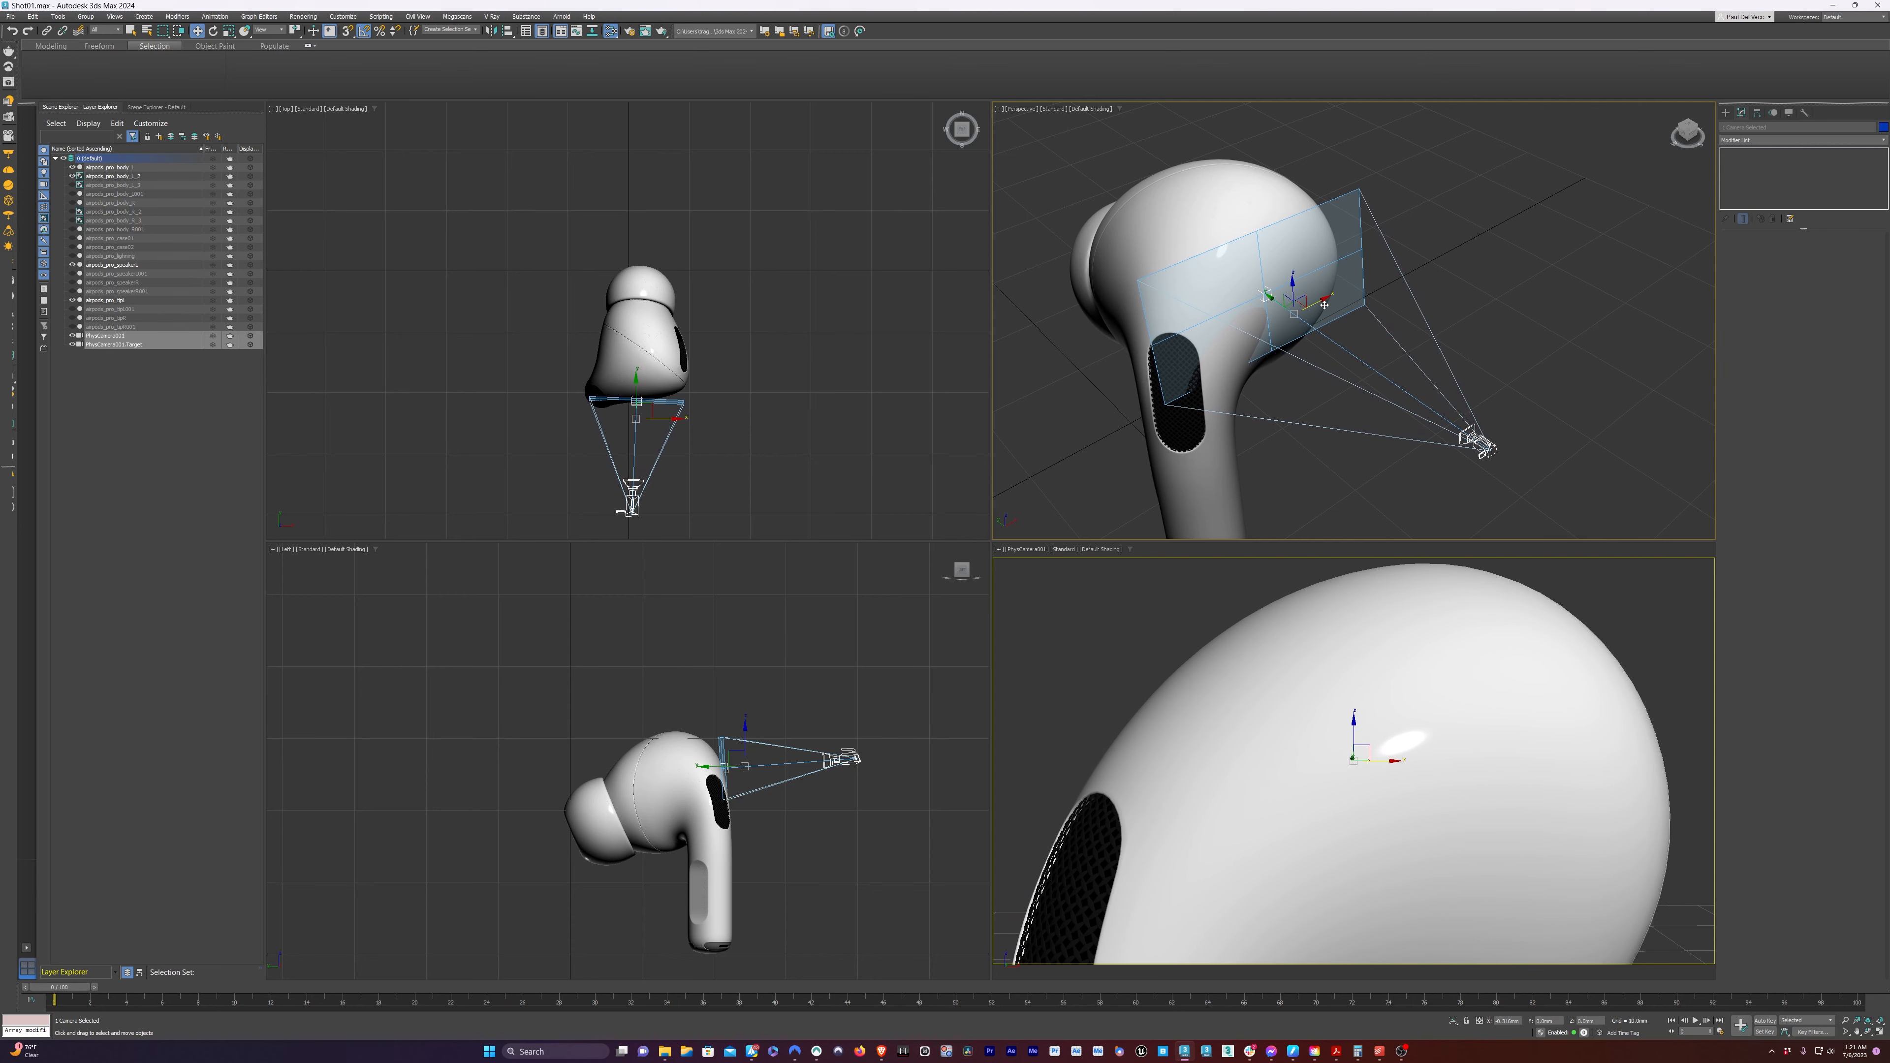
drag(1325, 305, 1294, 287)
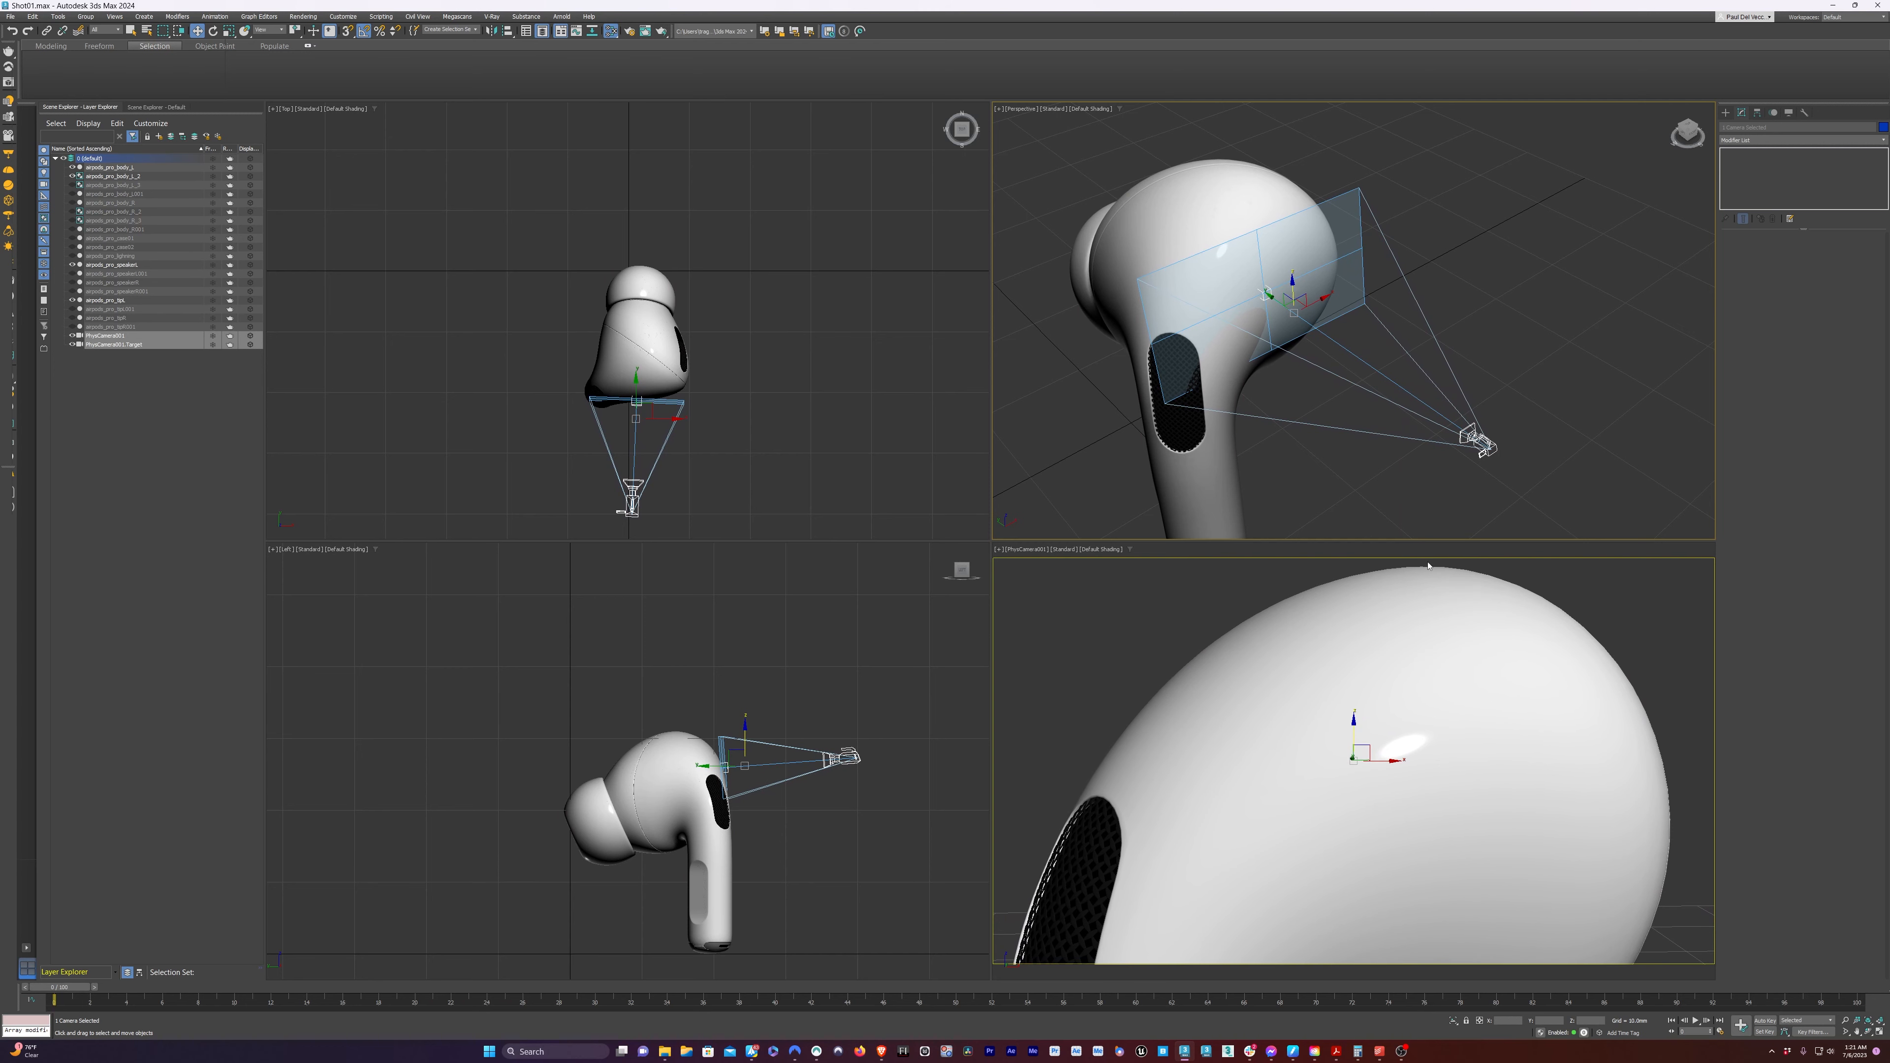
Render a test of the physical camera view and close the rendered frame
click(1384, 499)
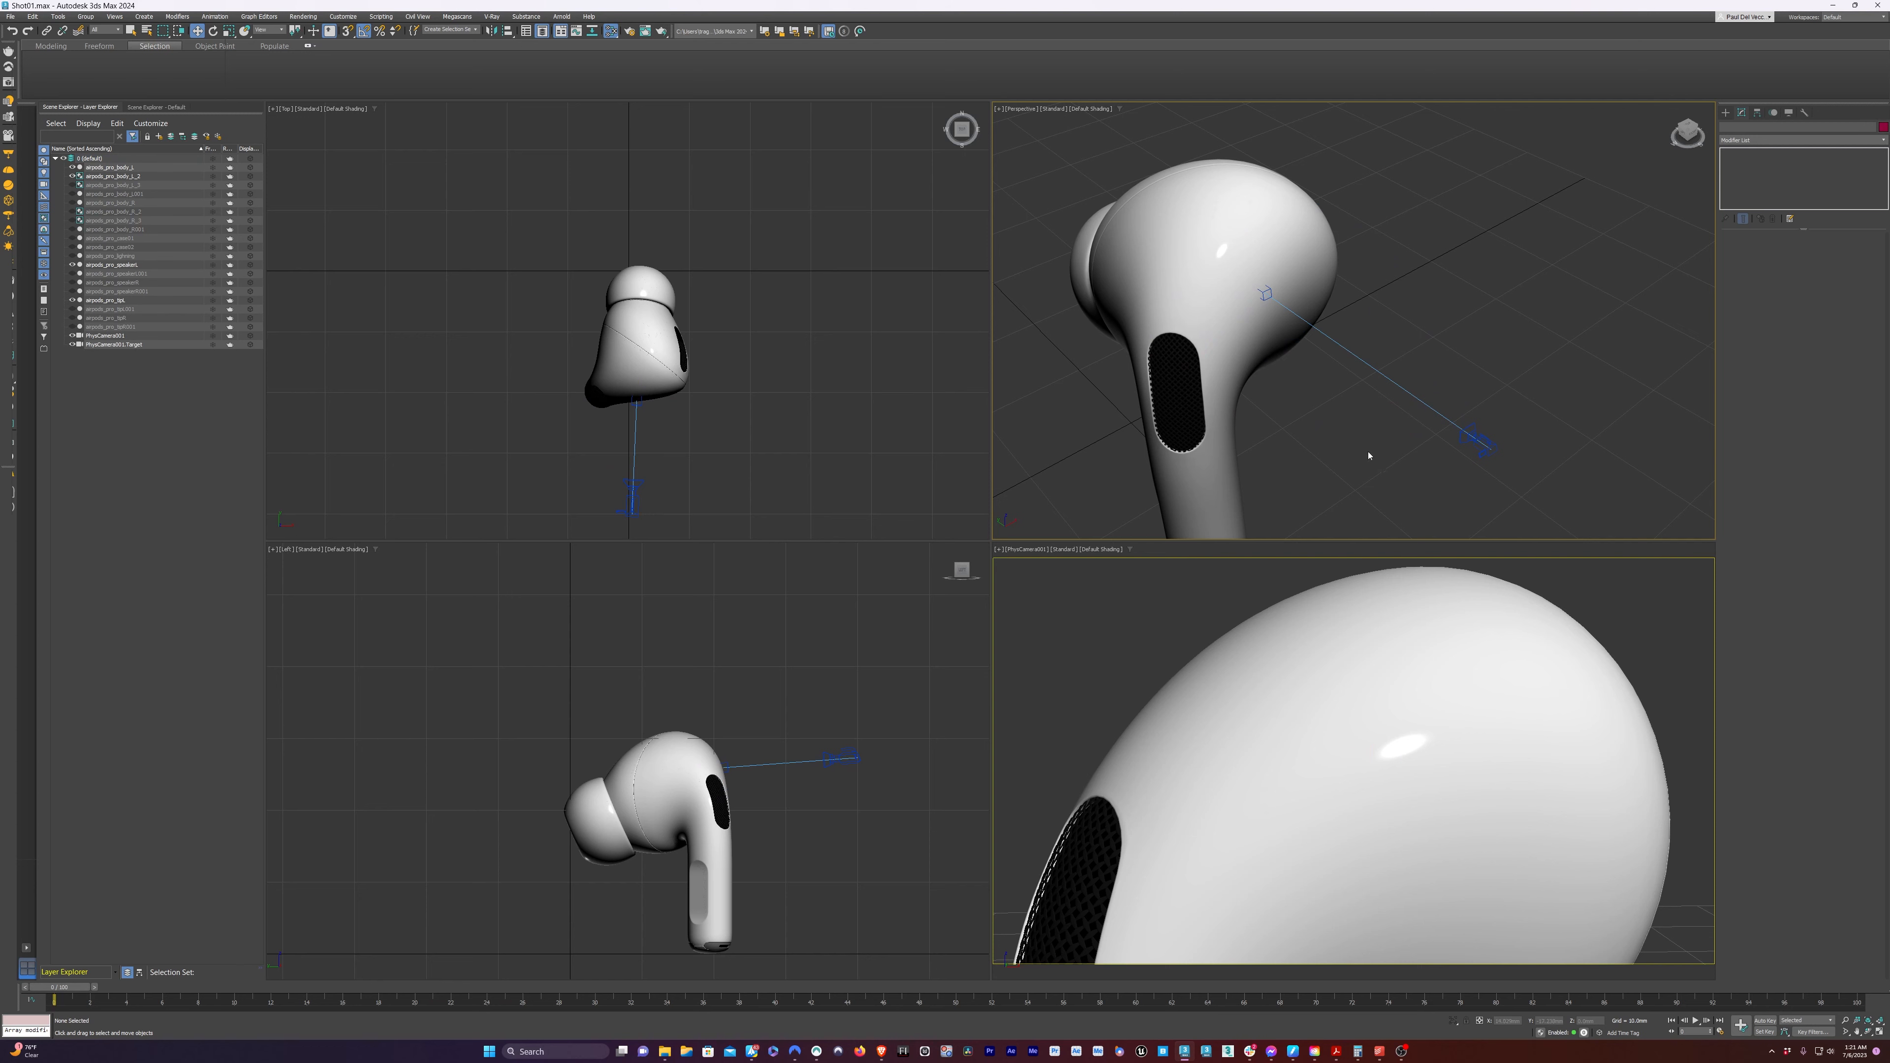
key(shift+q)
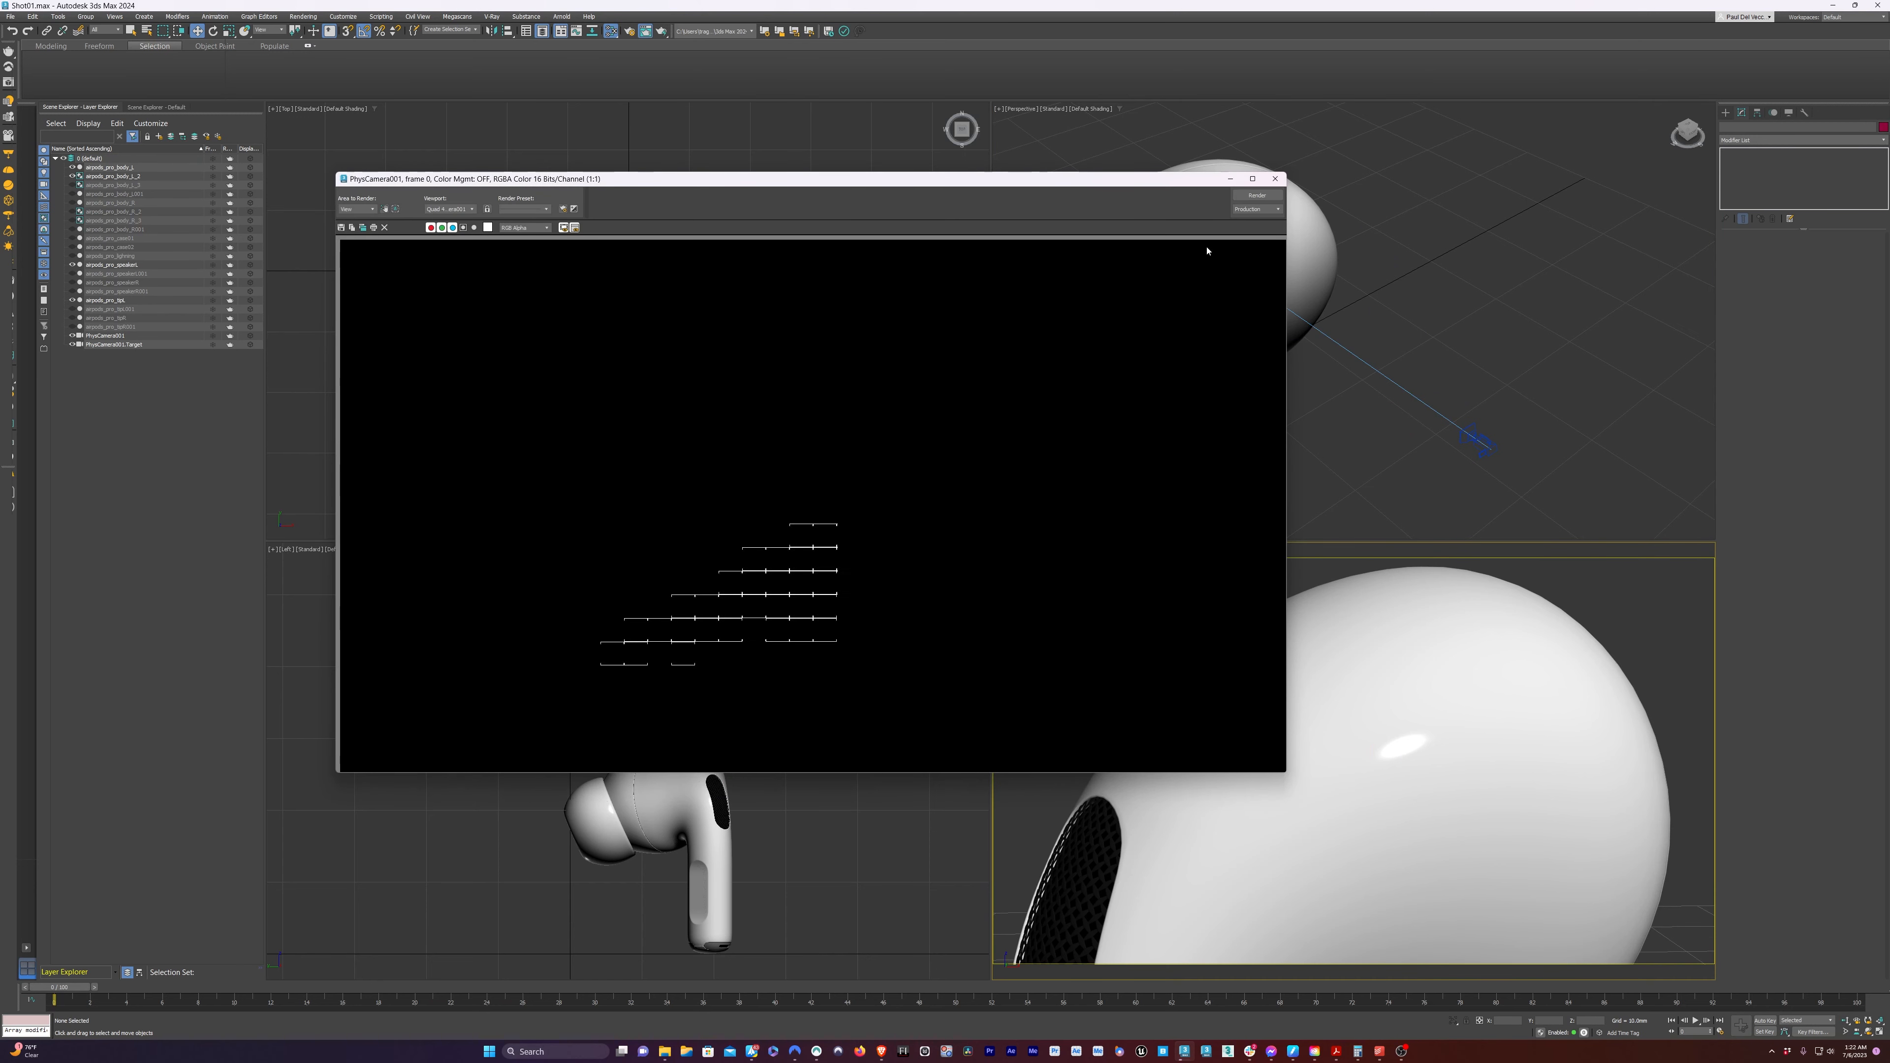
click(1276, 178)
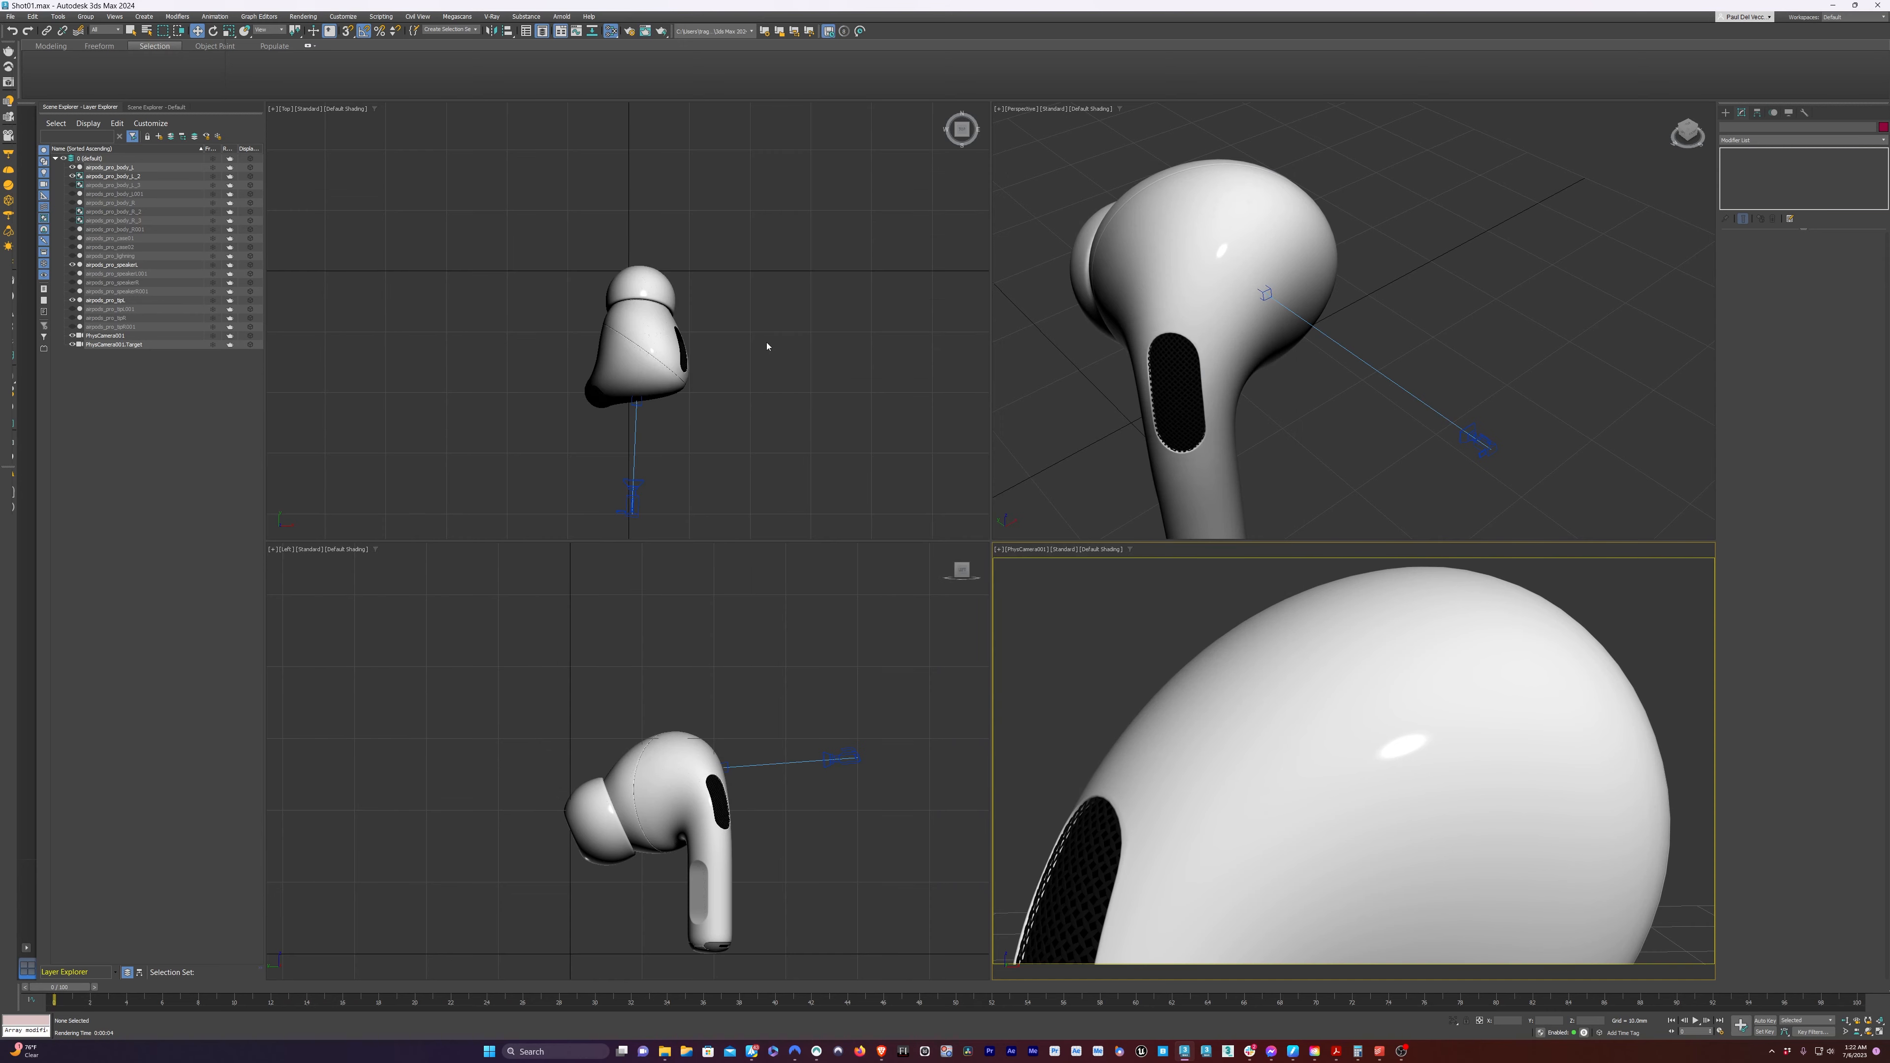
Create a wide rectangular V-Ray plane light on the ground grid behind the earbud
click(8, 159)
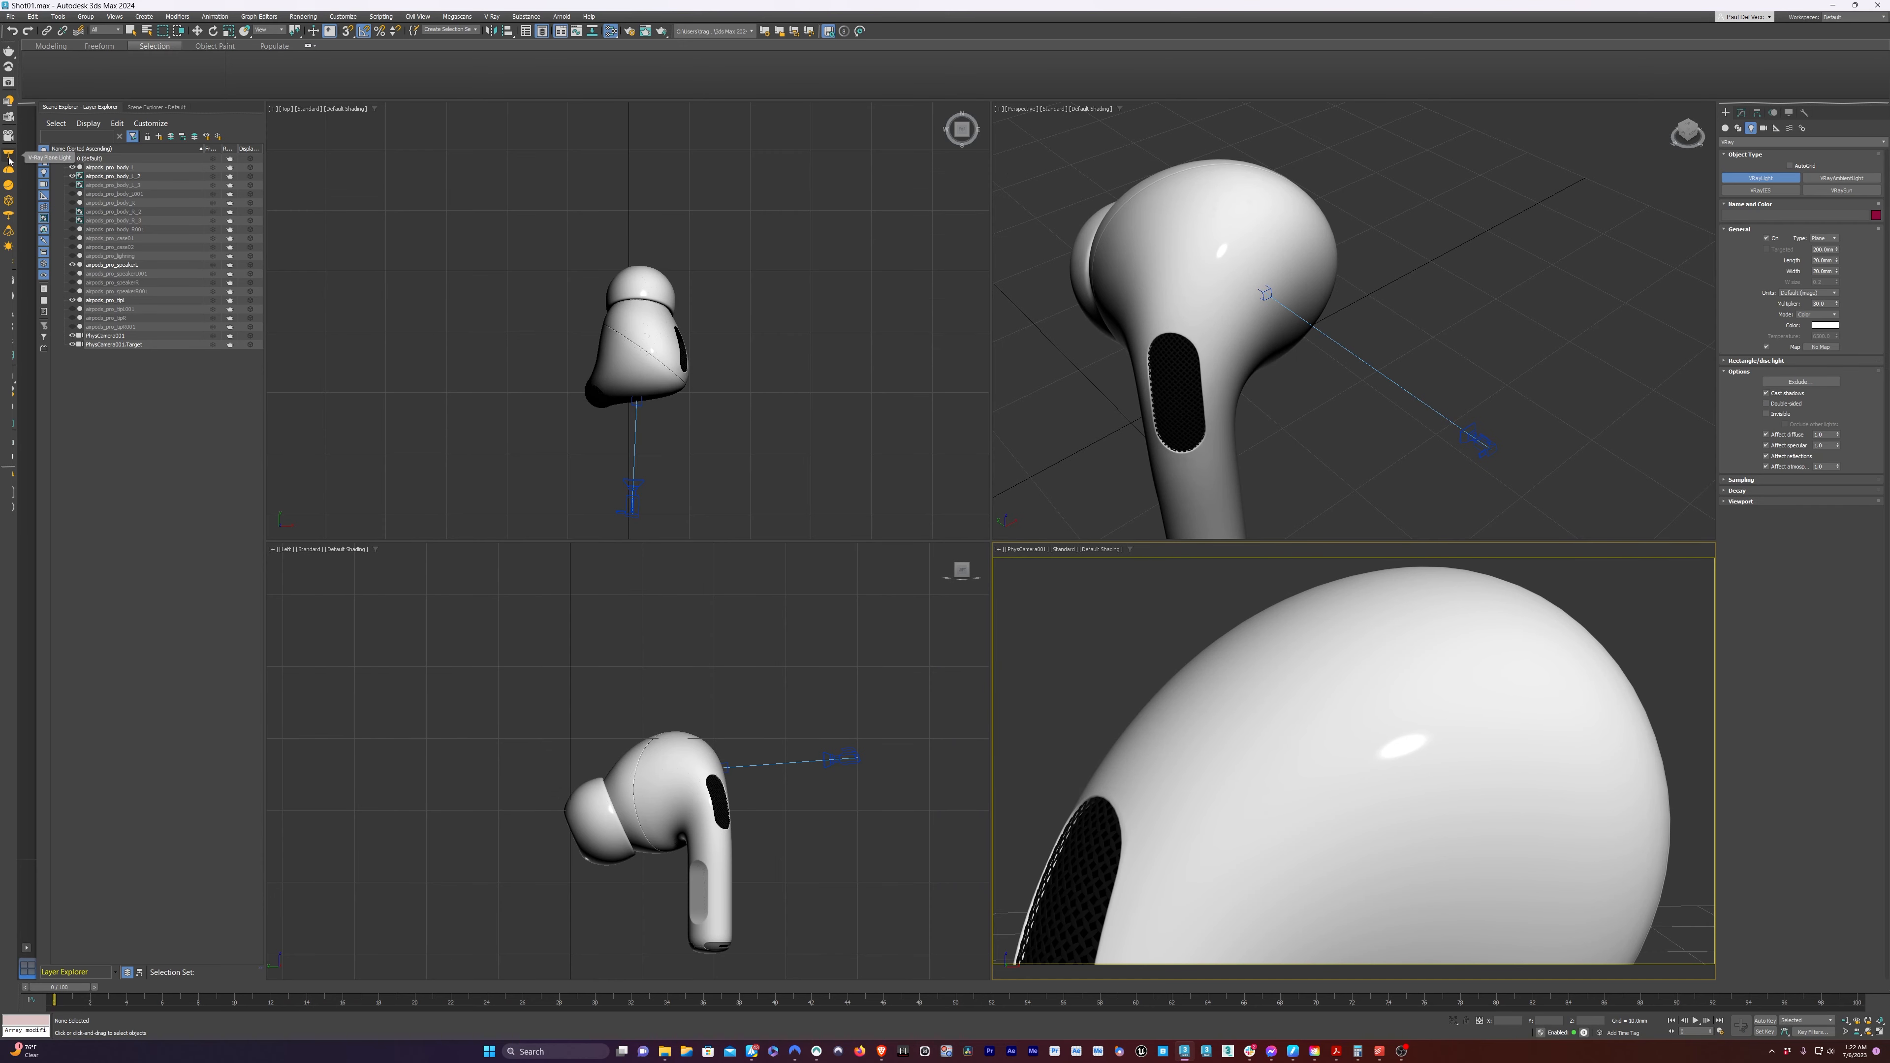
alt+middle_drag(1311, 251, 1185, 322)
scroll(1185, 322, down, 6)
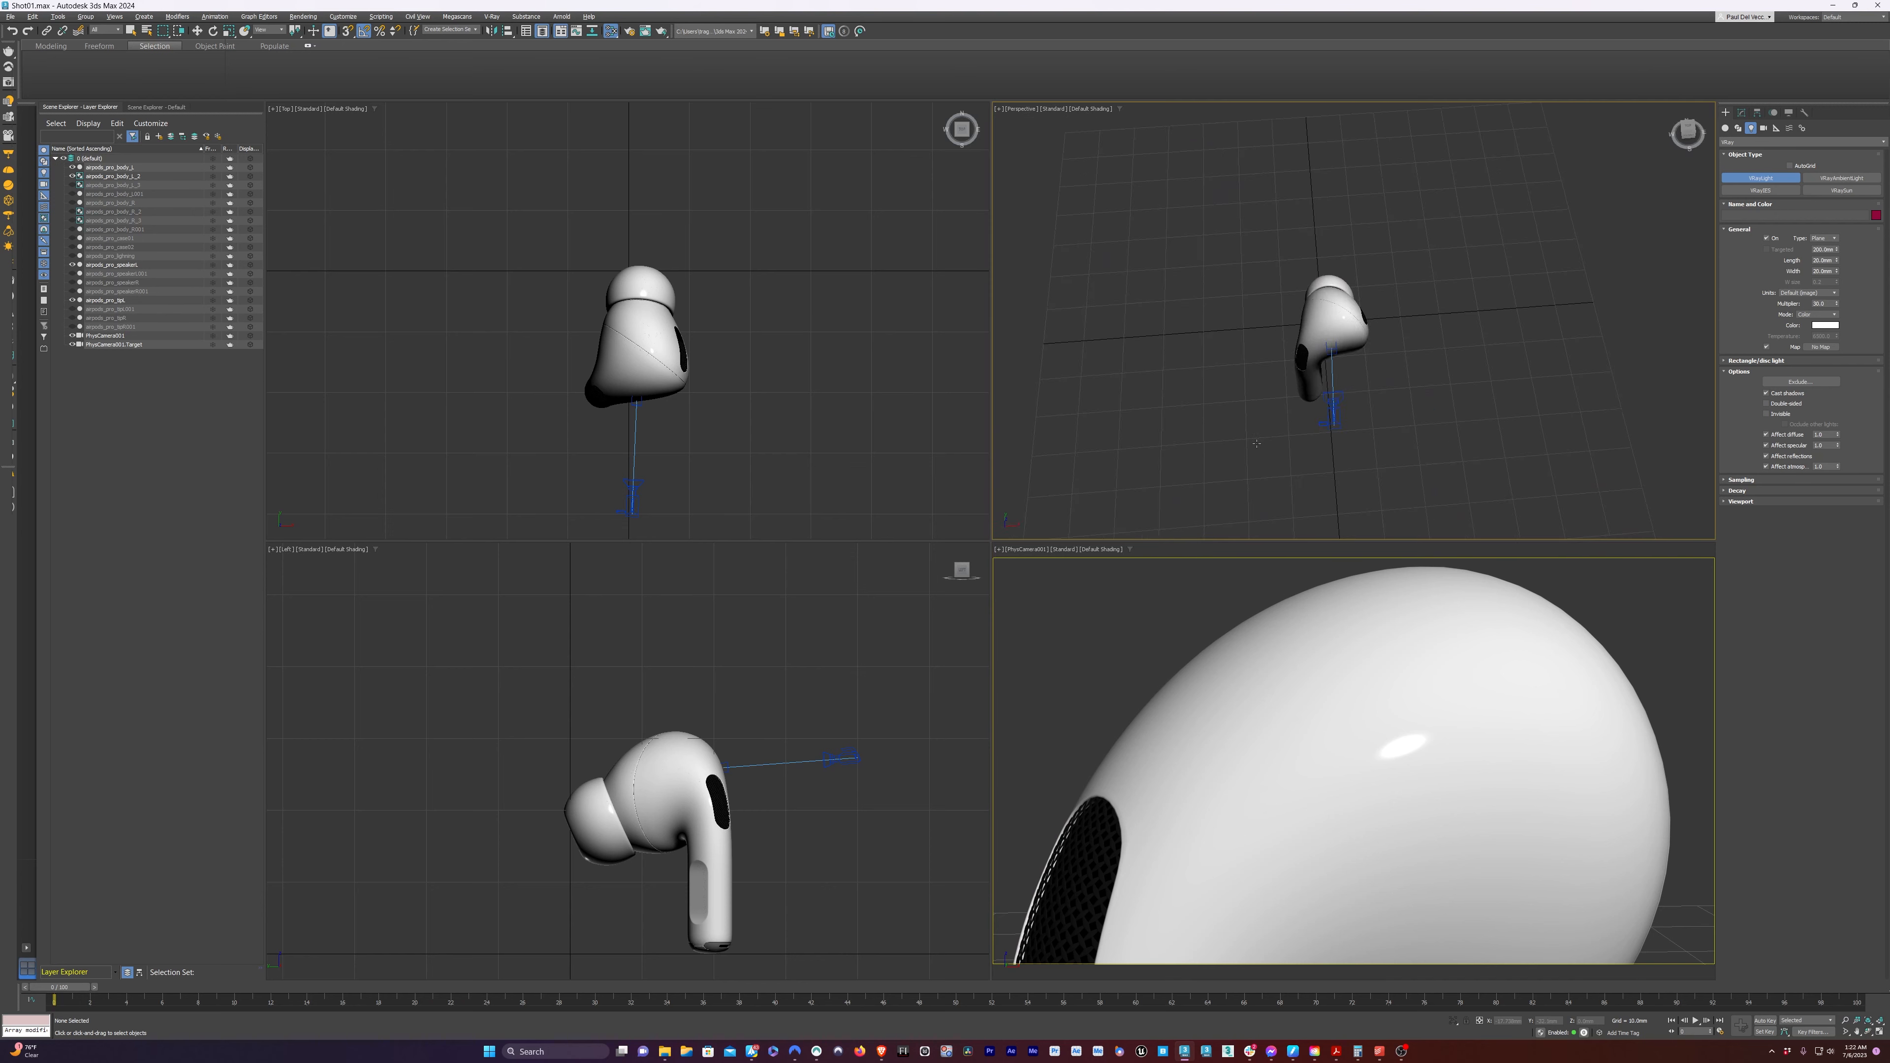
drag(1077, 218, 1603, 324)
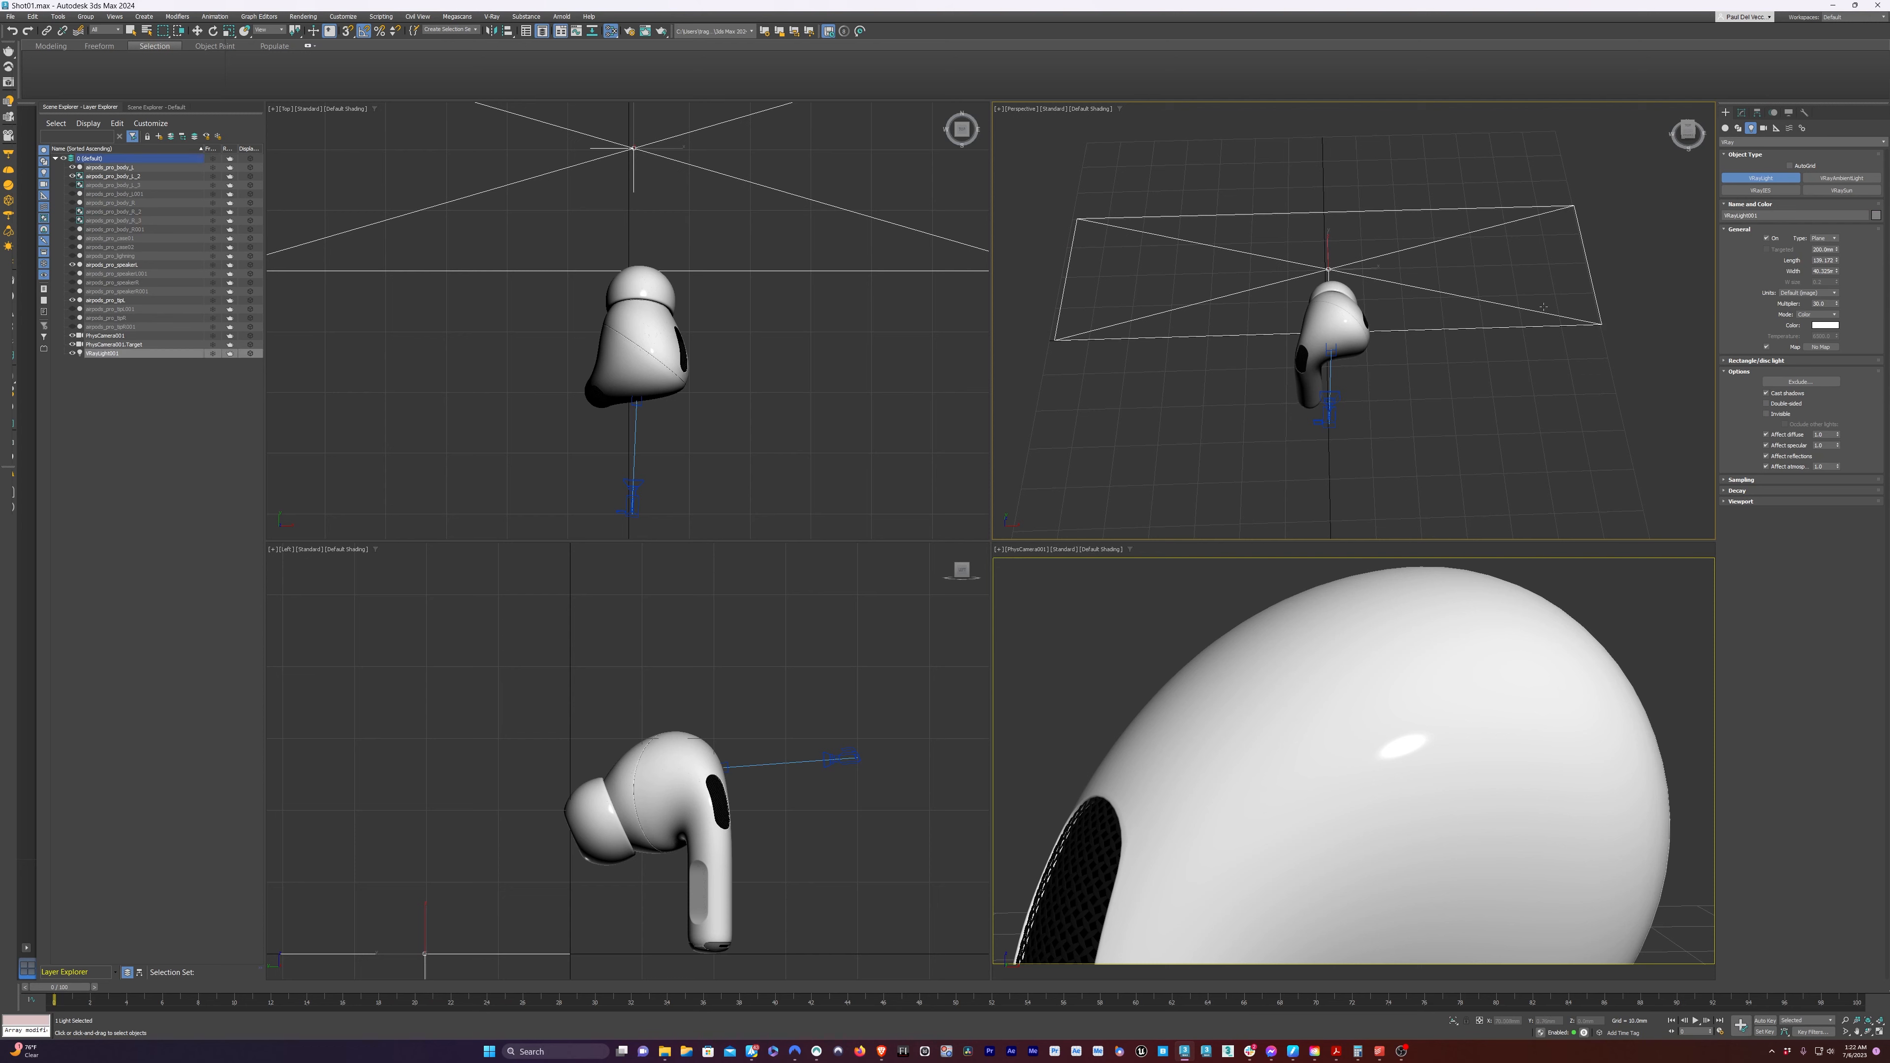
alt+middle_drag(1253, 375, 1316, 374)
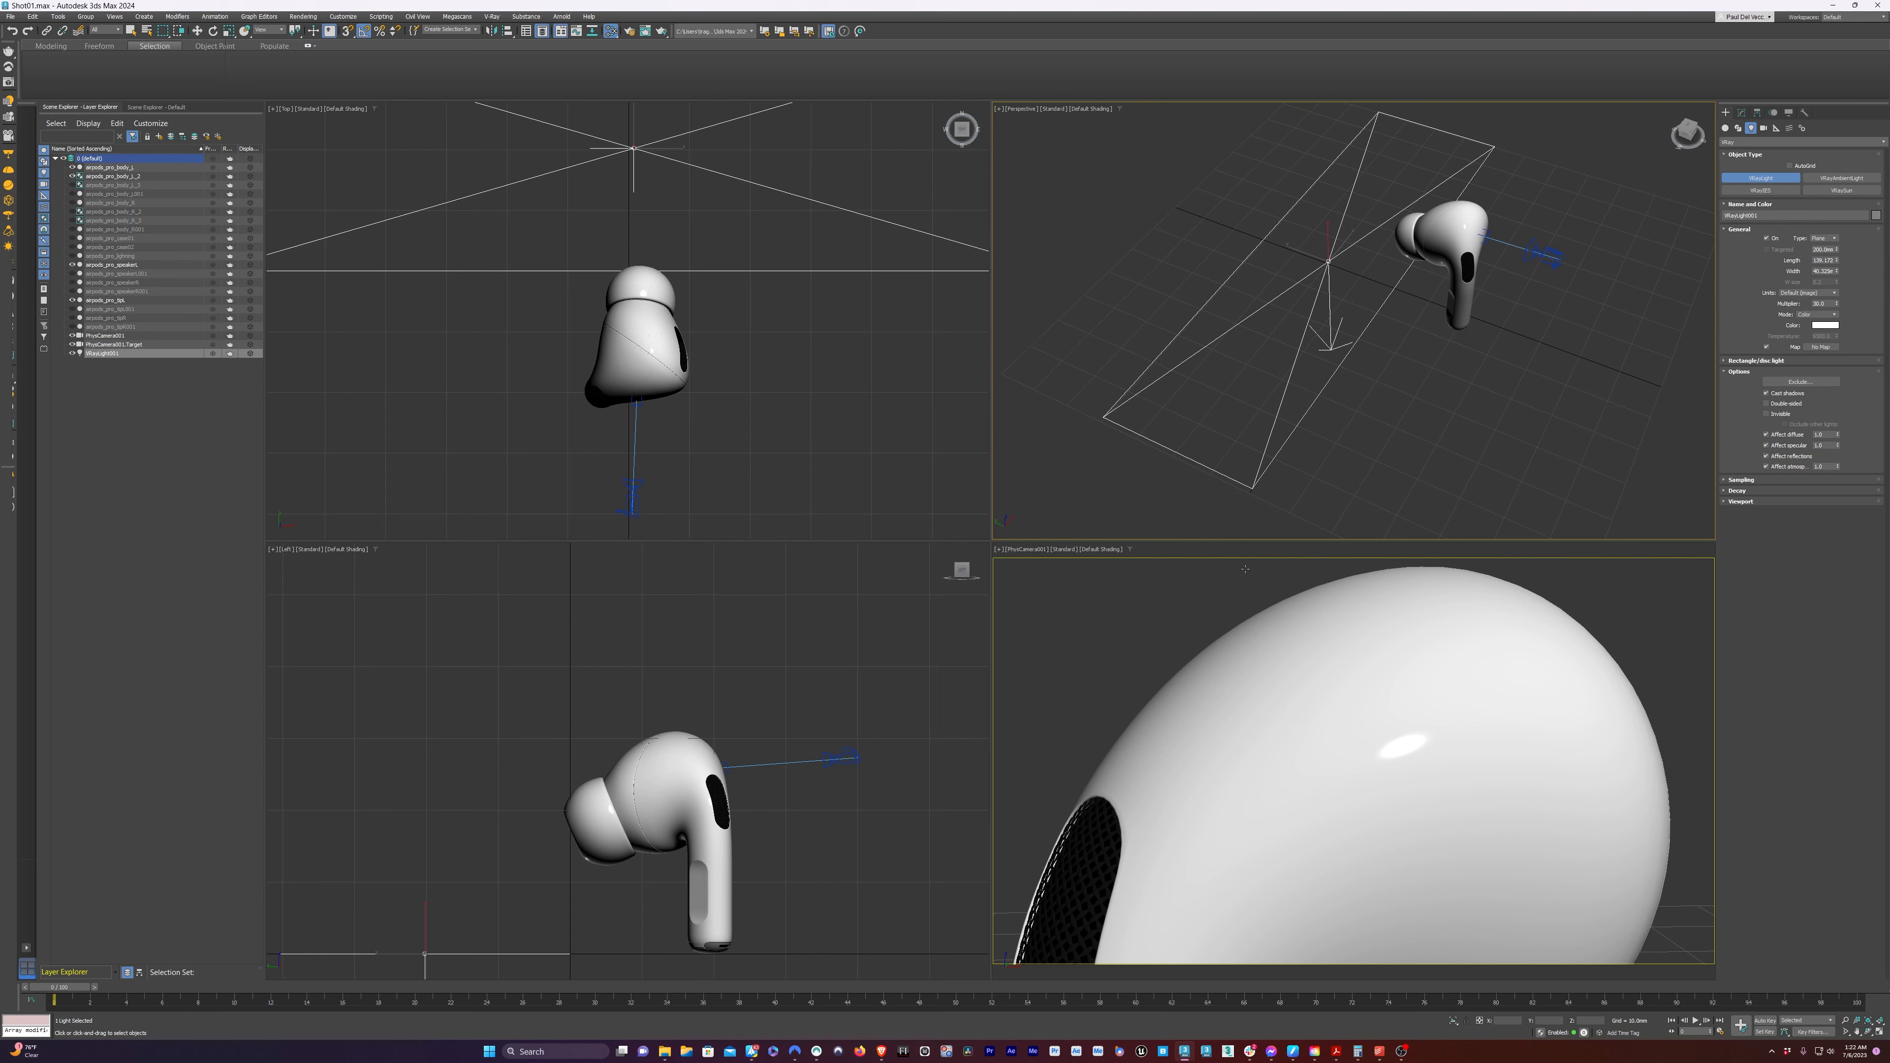
Raise the plane light straight up until it sits well above the earbud
key(w)
drag(1326, 236, 1320, 123)
alt+middle_drag(1392, 266, 1338, 345)
scroll(1337, 205, down, 3)
drag(1330, 247, 1327, 173)
Rotate the plane light so that it points diagonally down toward the earbud from behind
key(e)
drag(1332, 257, 1332, 208)
alt+middle_drag(1299, 363, 1398, 355)
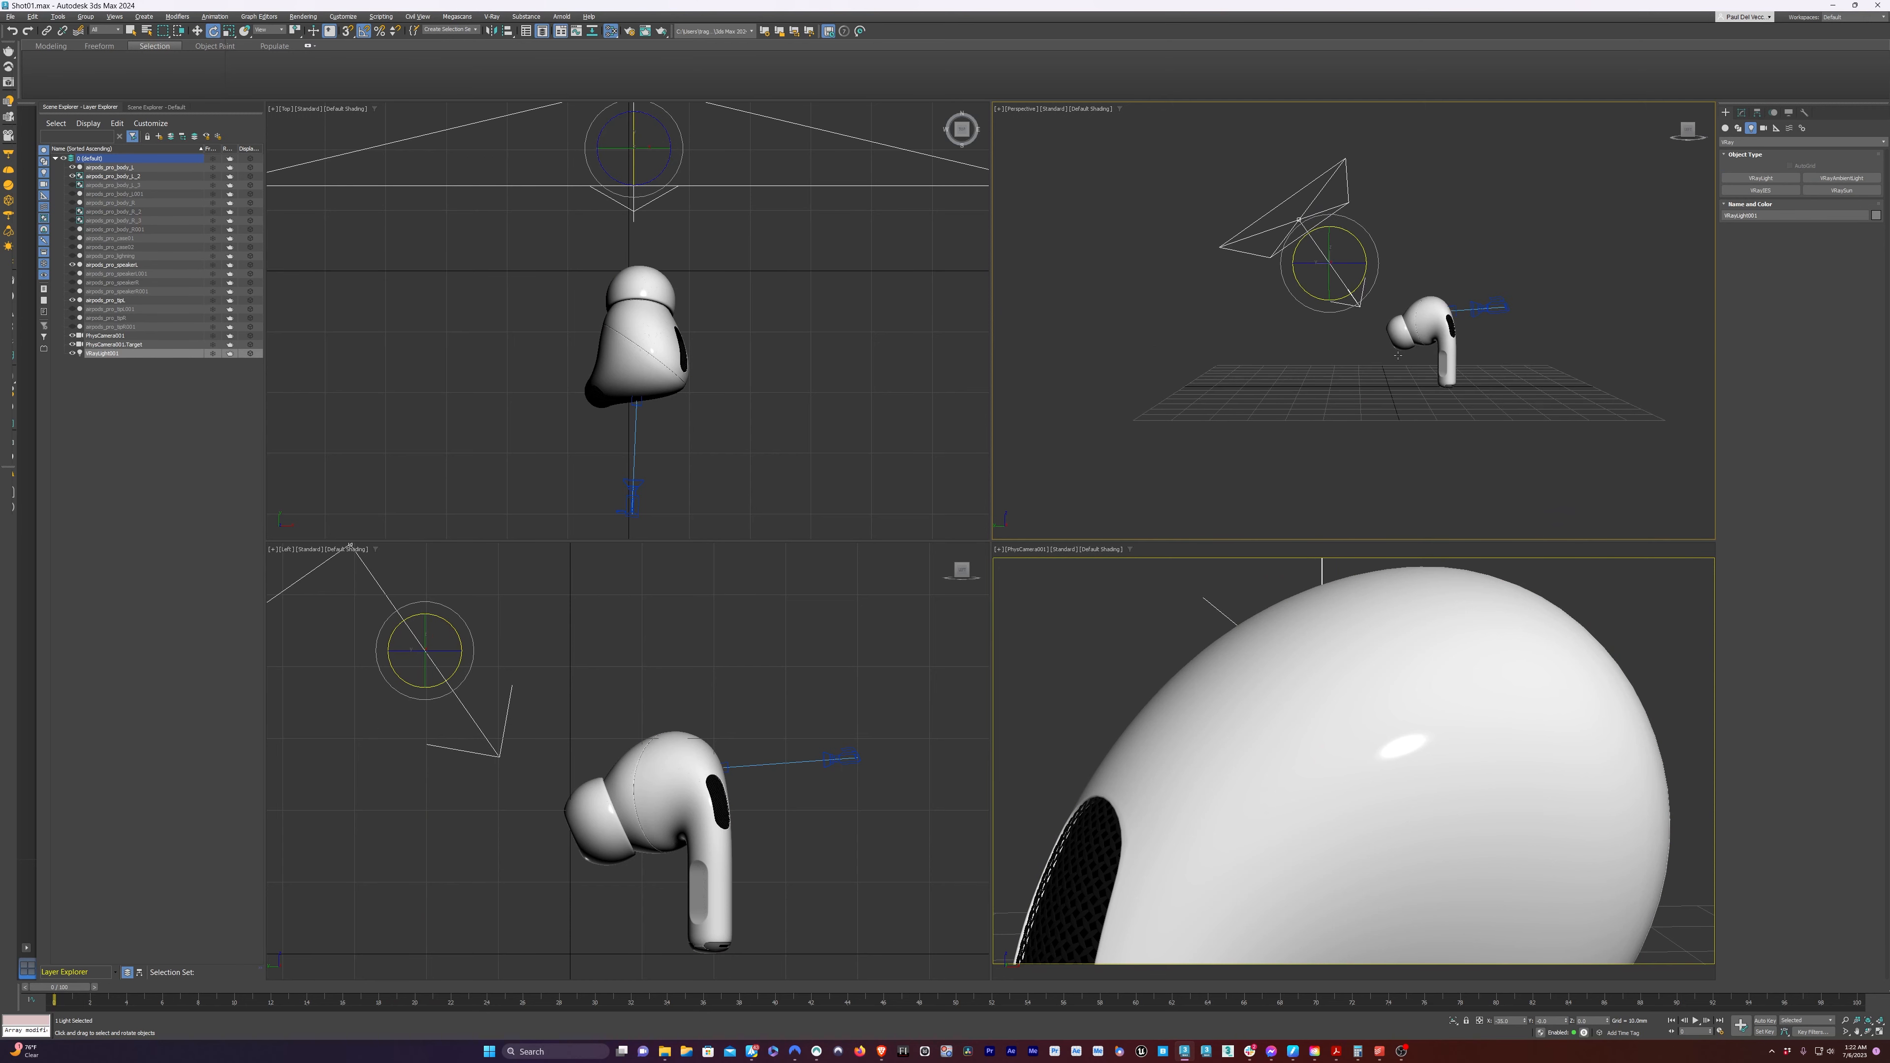
drag(1310, 236, 1311, 209)
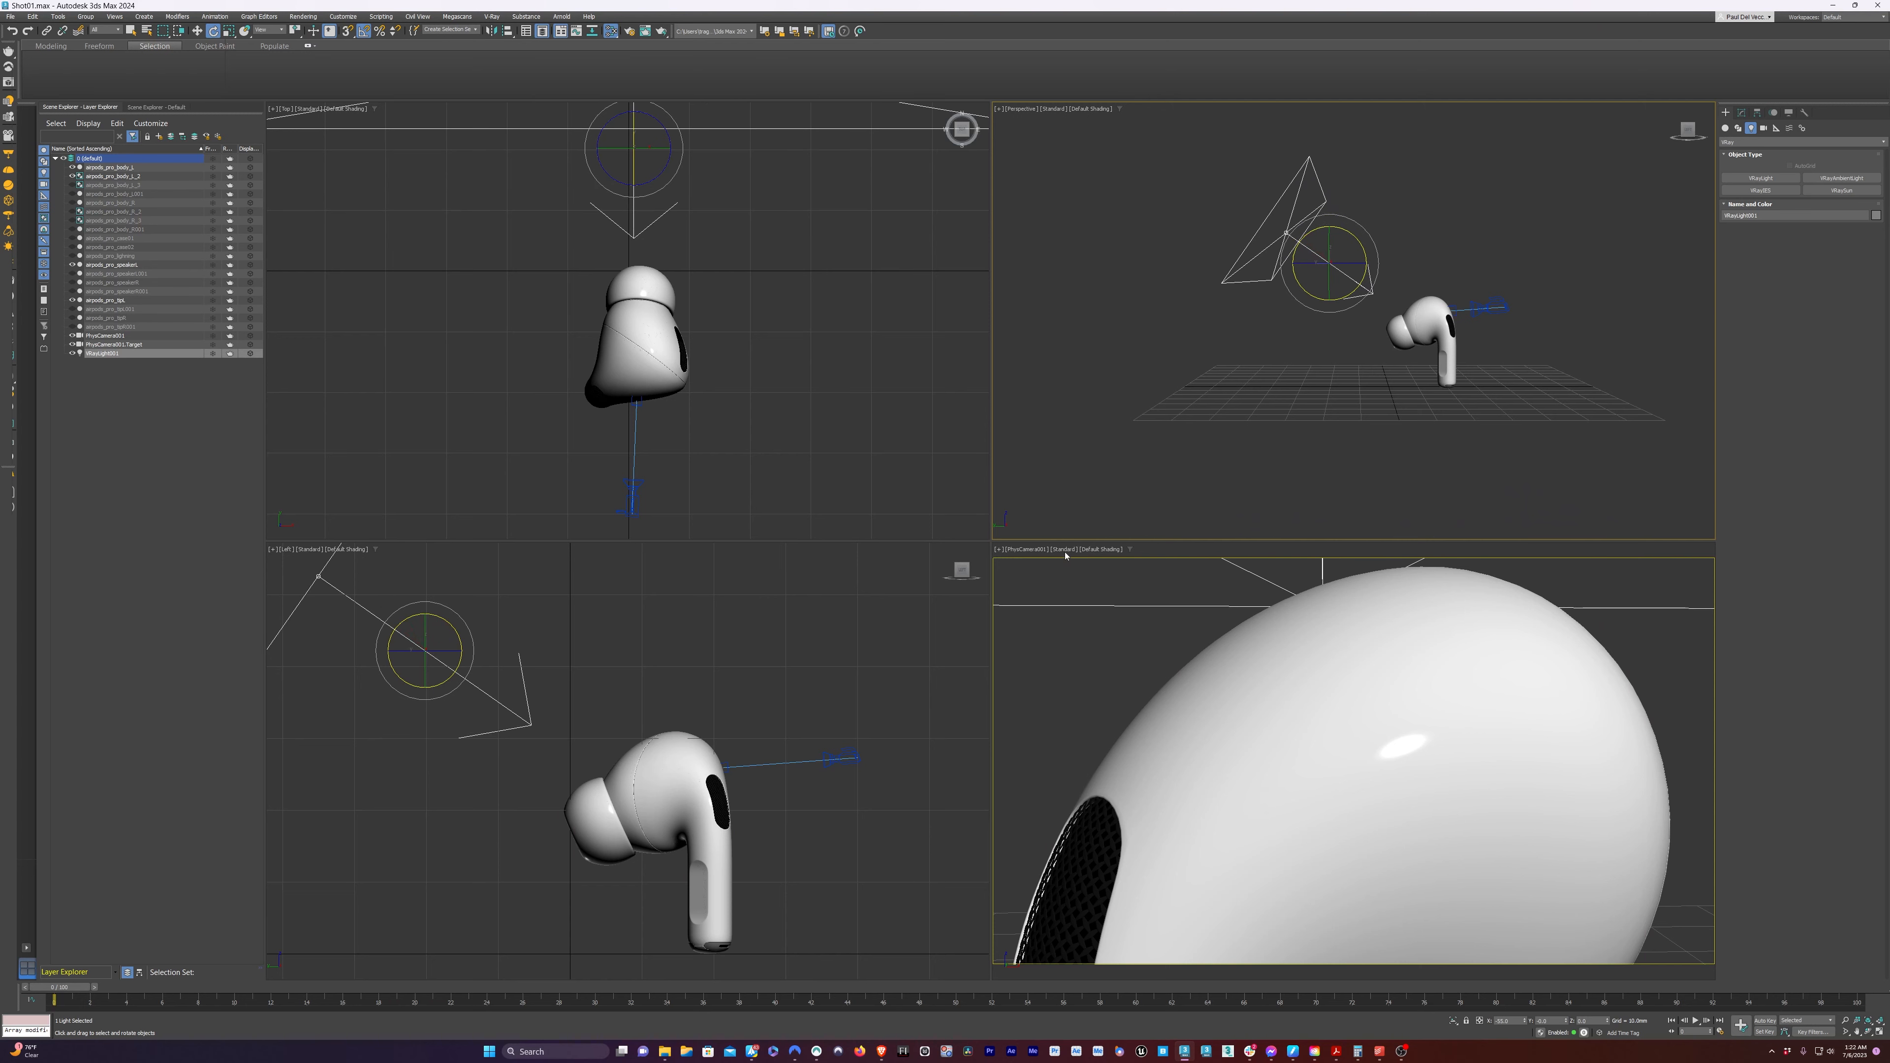
Start an interactive V-Ray render inside the physical camera viewport
click(1106, 673)
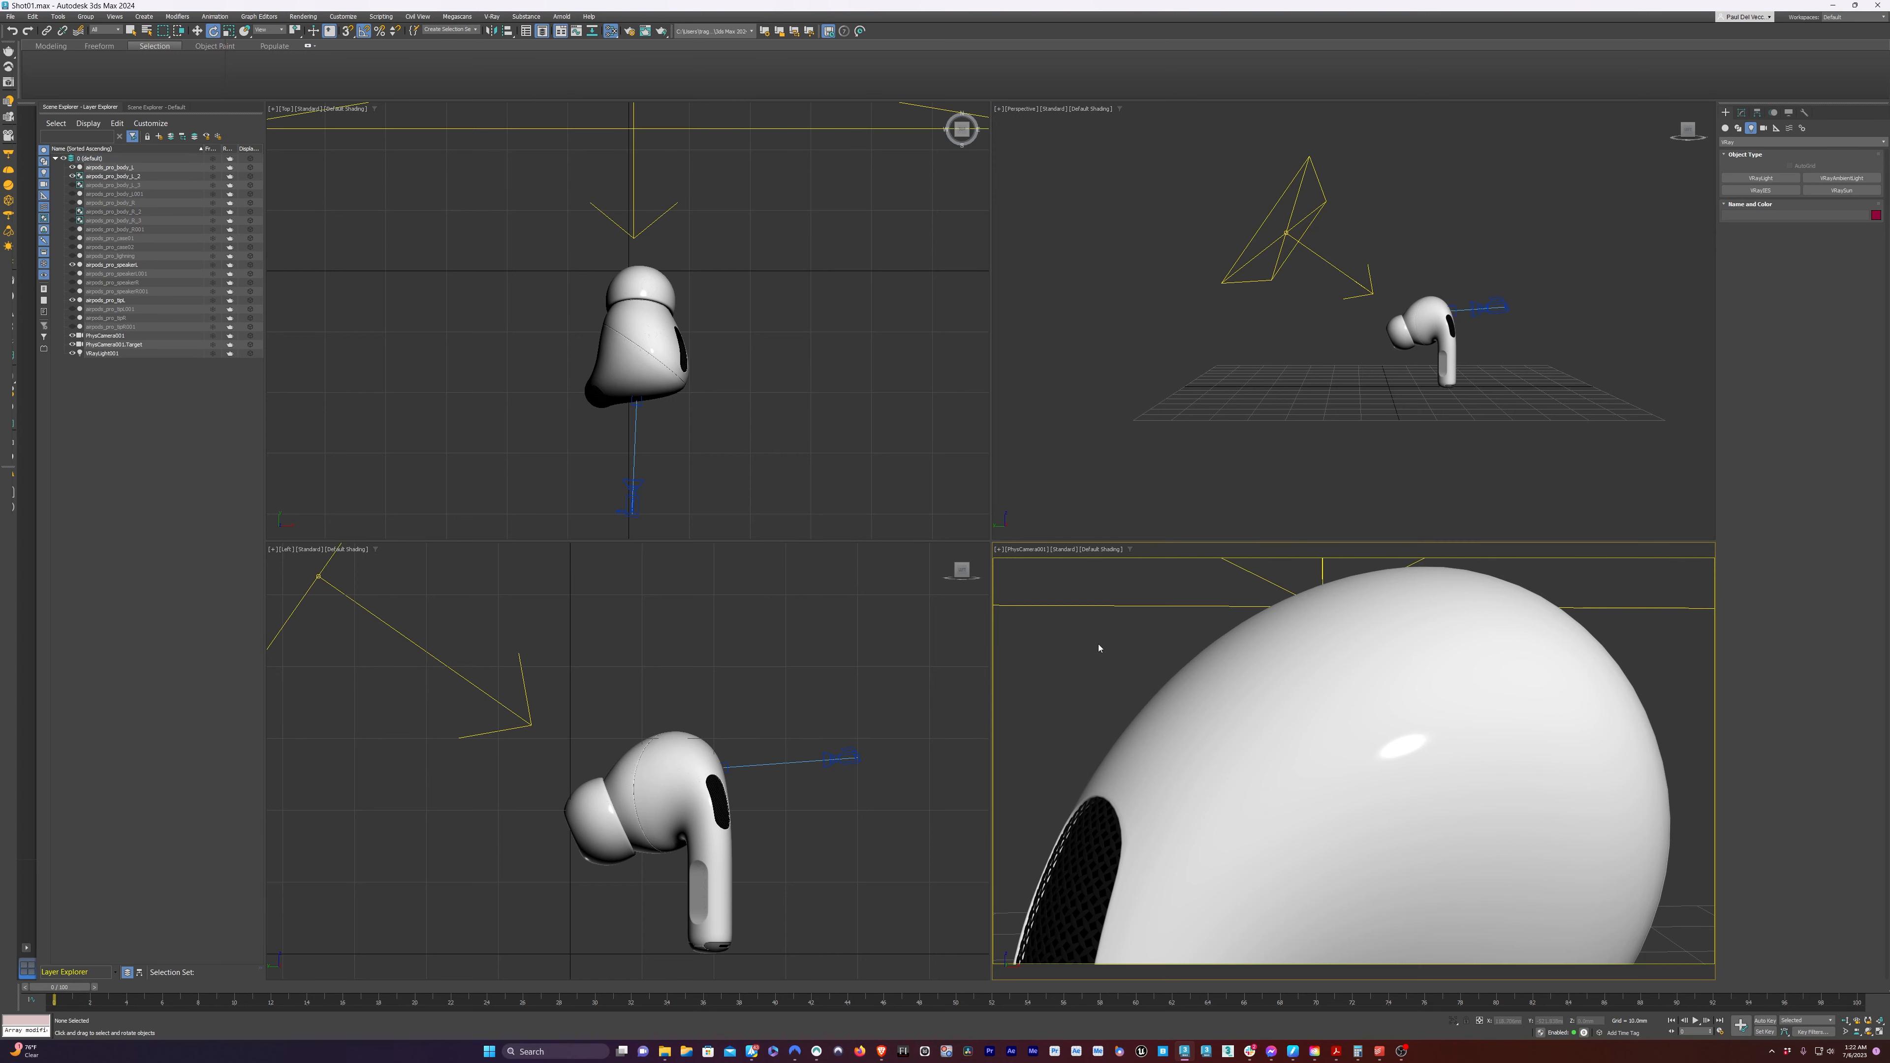
click(1063, 549)
click(1072, 569)
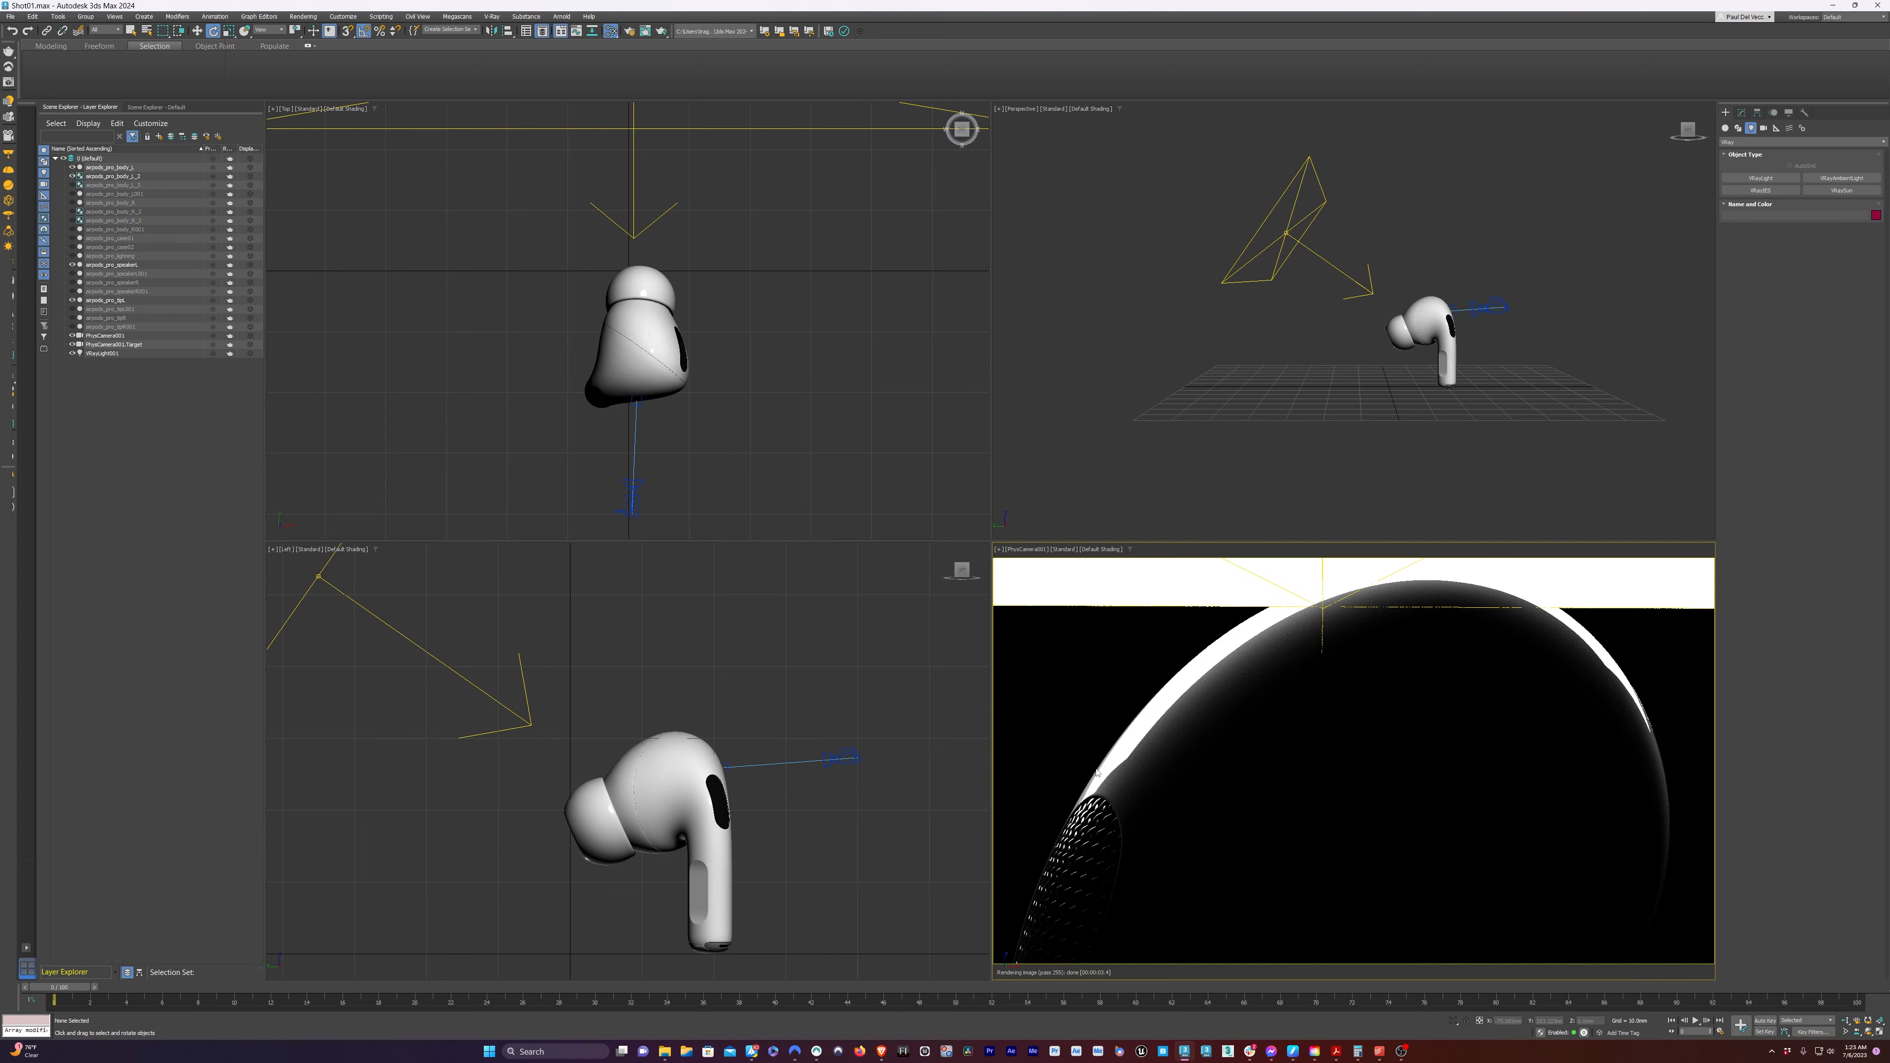
Move the plane light farther back from the earbud to adjust the rim highlight
click(1251, 233)
key(w)
drag(1250, 234, 1196, 318)
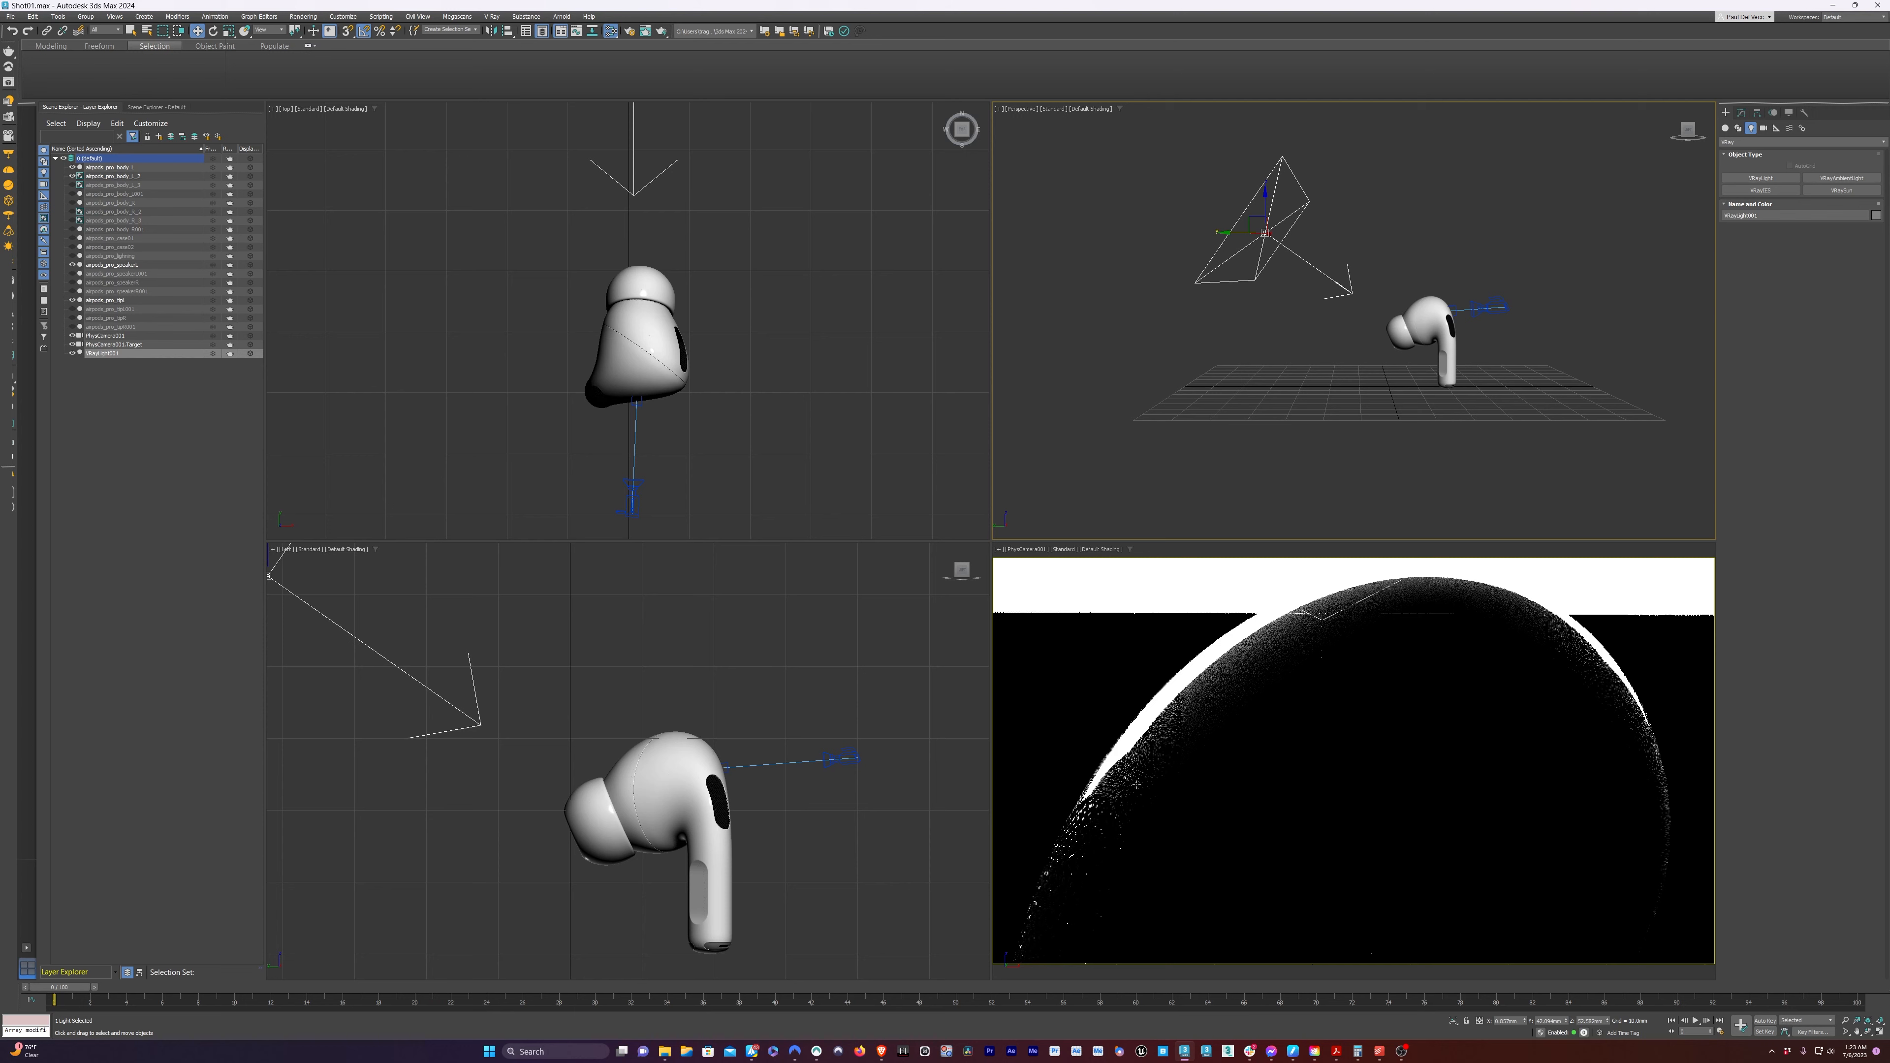
alt+middle_drag(1320, 416, 1272, 414)
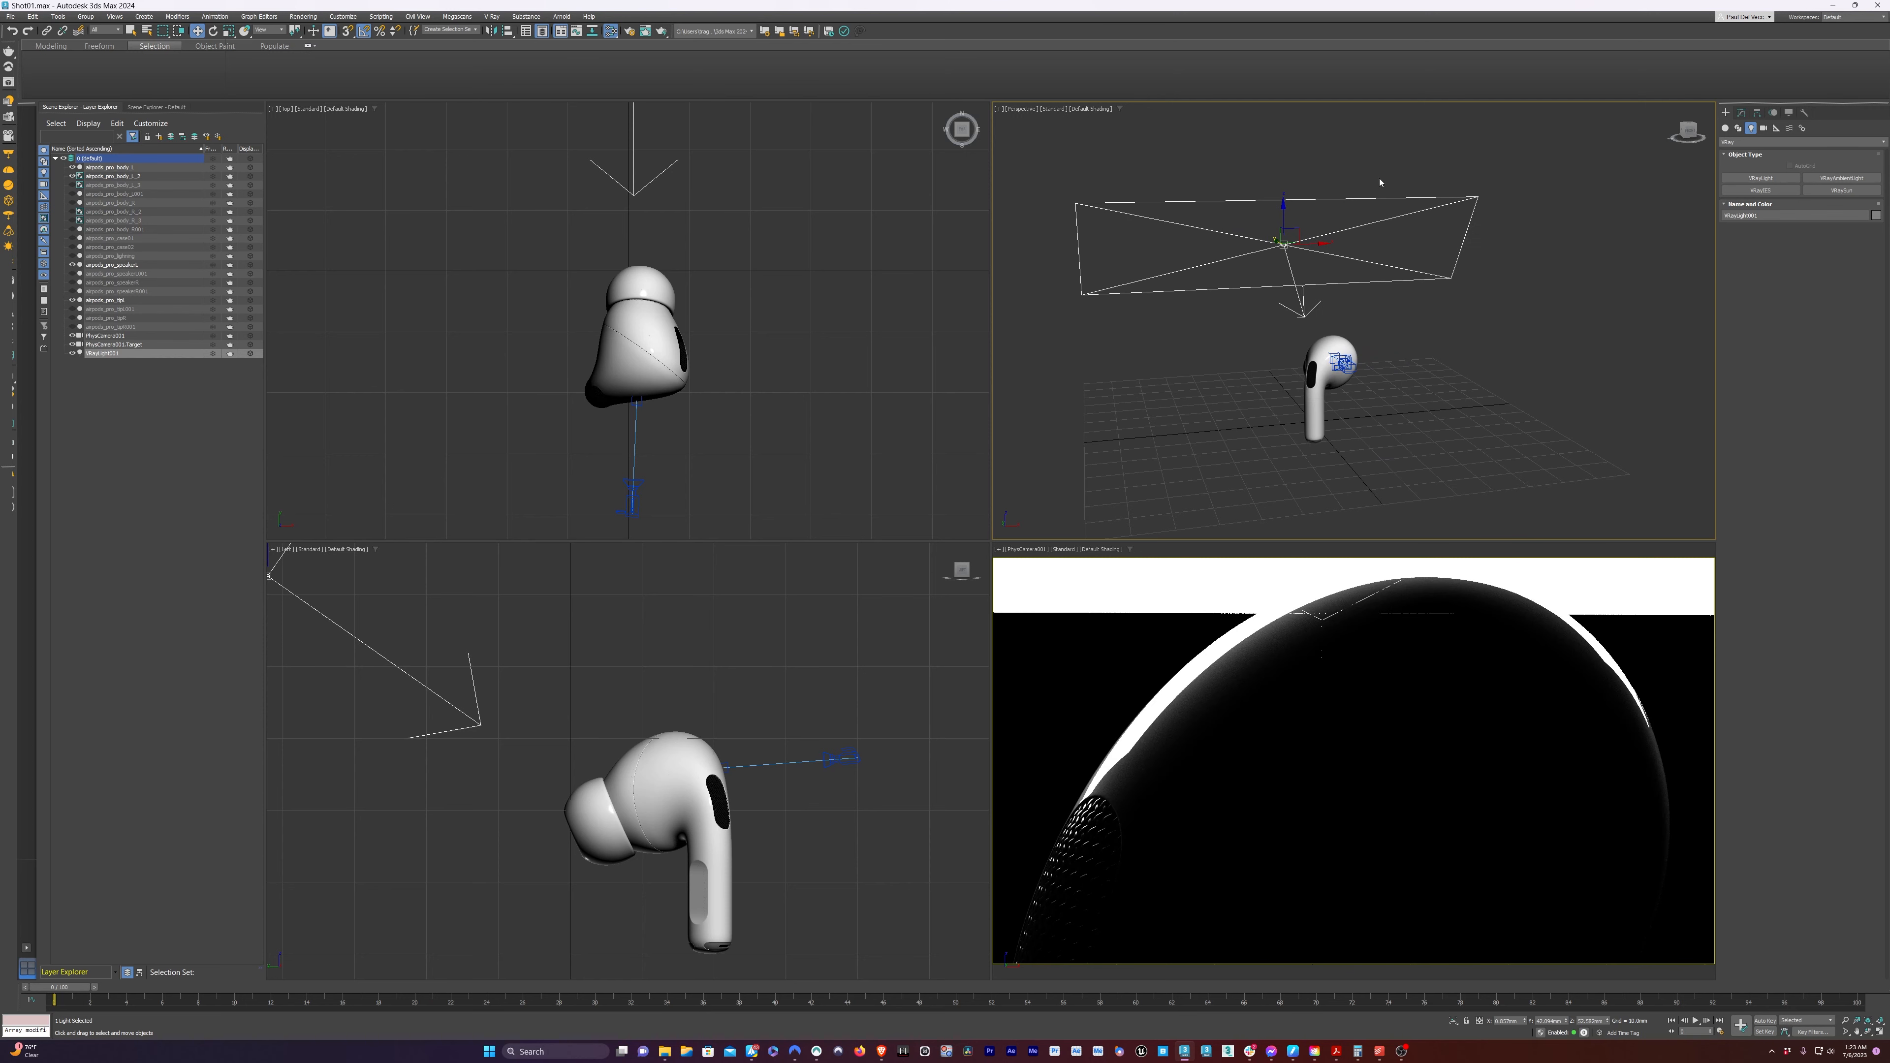
Enlarge the plane light to about 224.7 mm long and 44.2 mm wide
click(1740, 113)
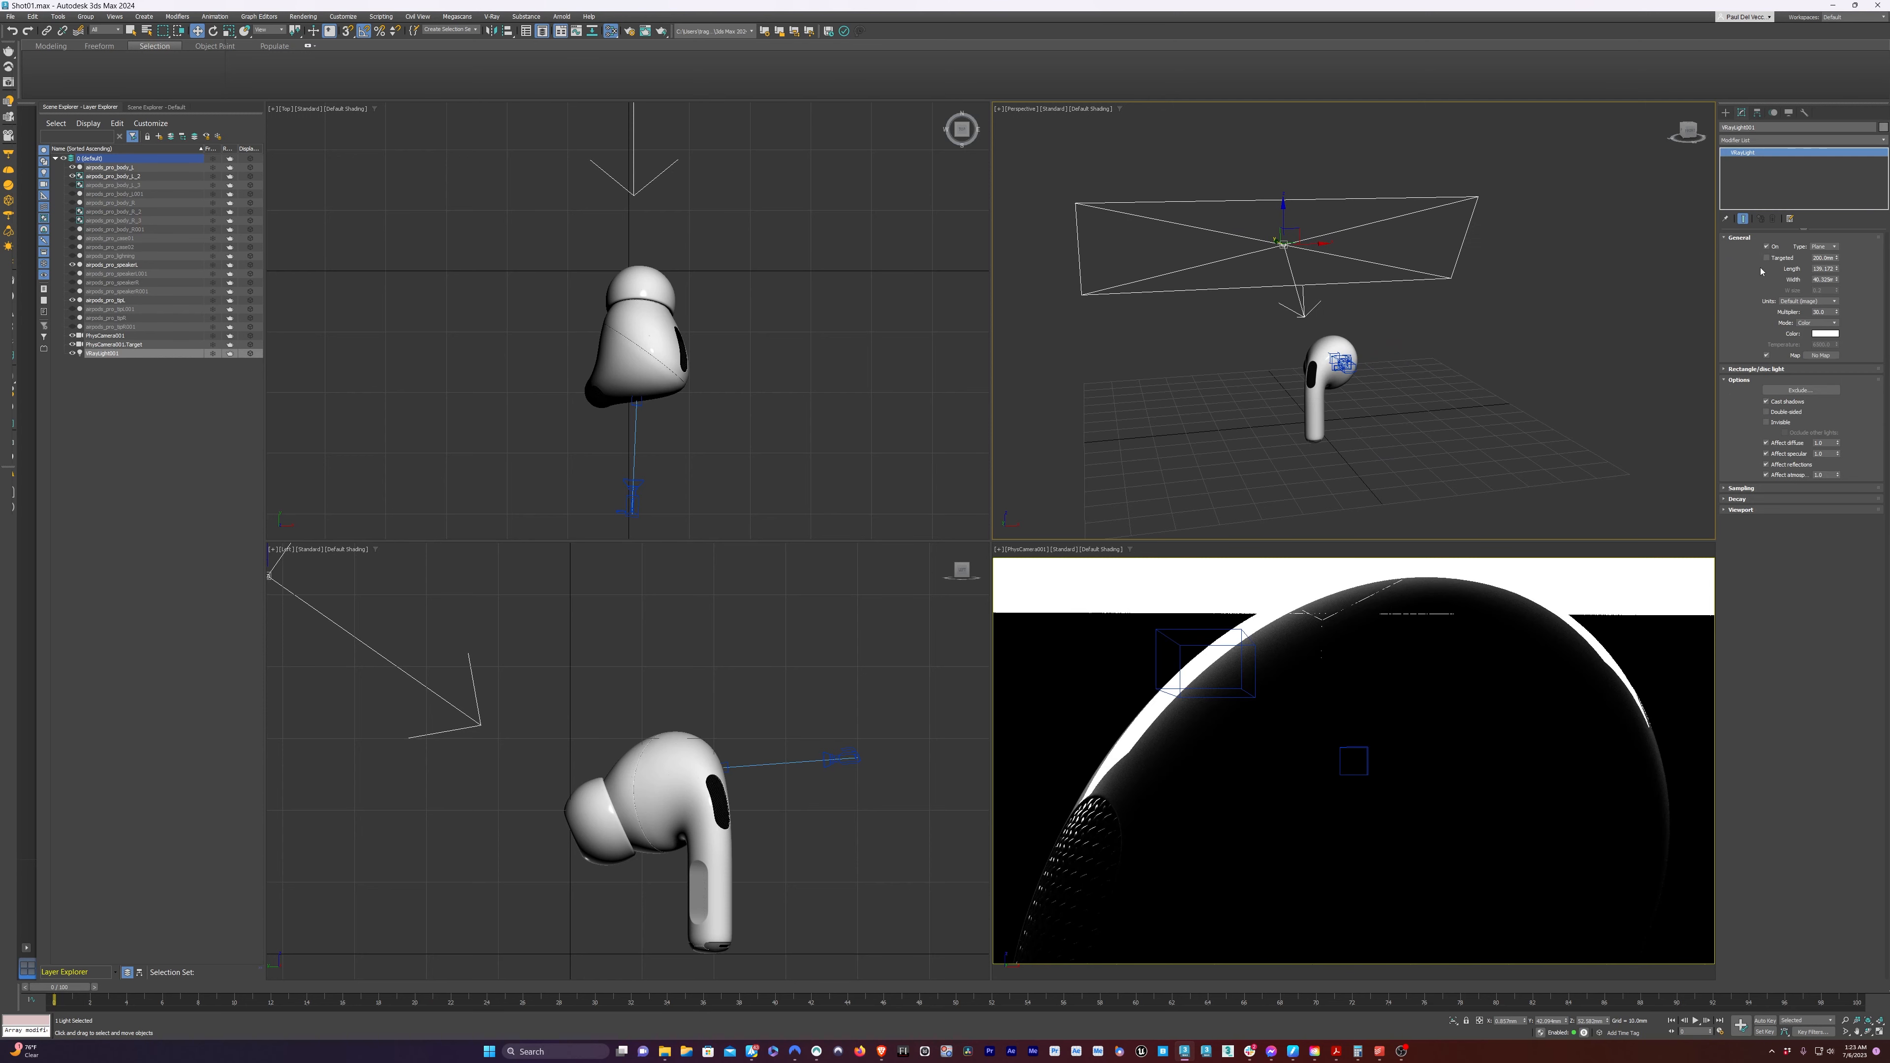
drag(1839, 272, 1822, 199)
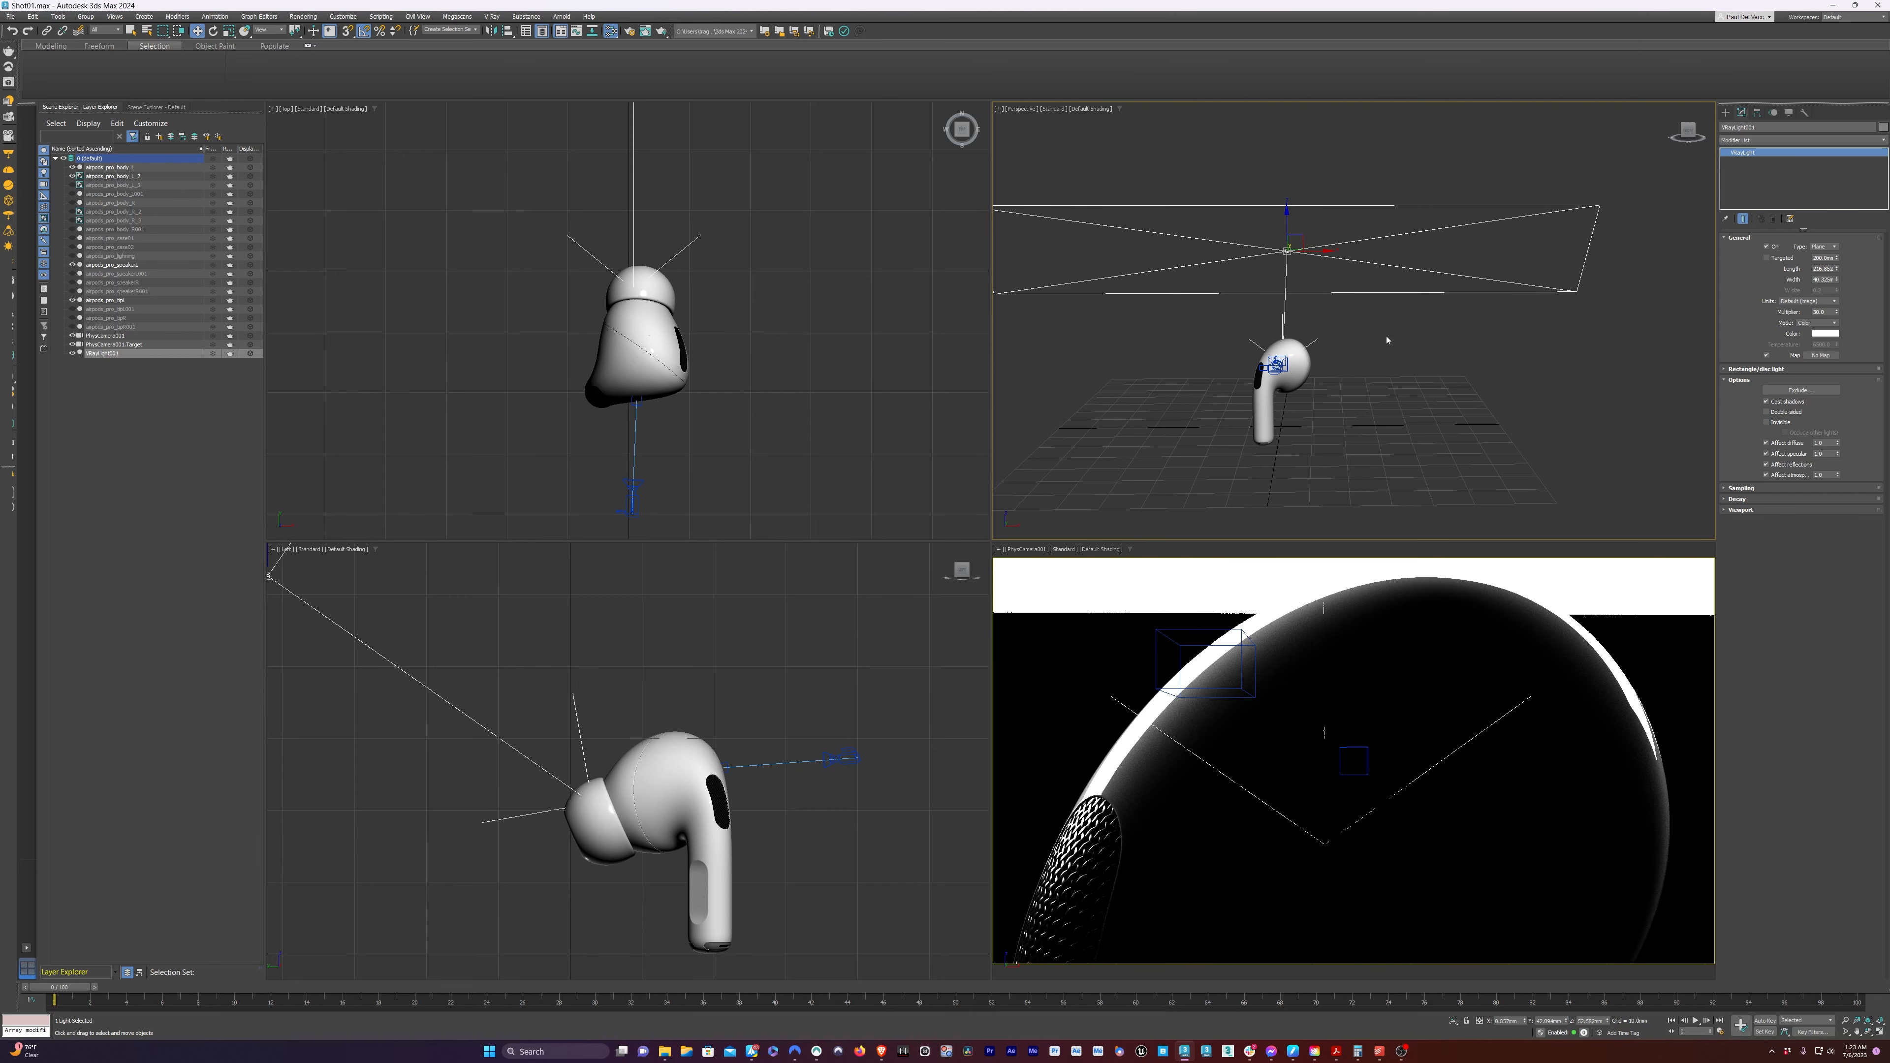
mouse_move(1837, 269)
mouse_down()
mouse_move(1857, 286)
mouse_move(1856, 266)
mouse_up()
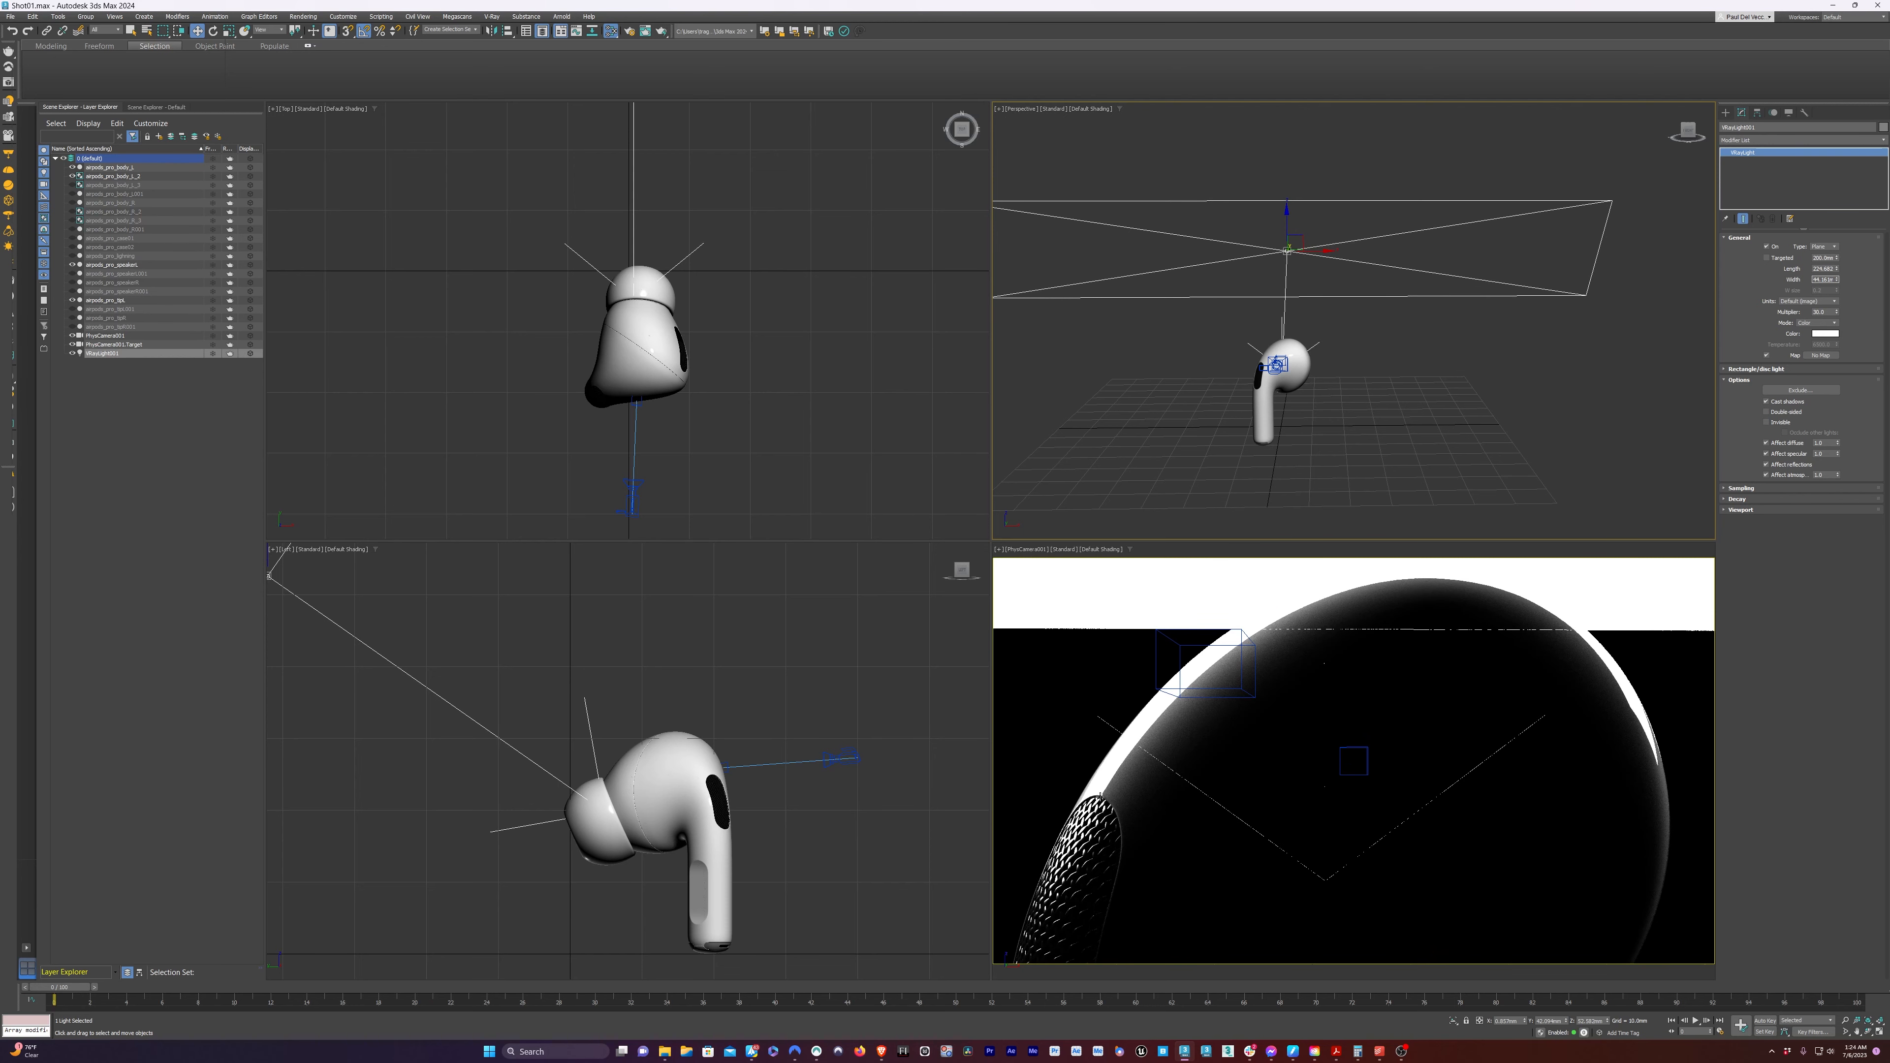
Lower the plane light to roughly the earbud's height behind it and make the light invisible in the render
drag(1287, 216, 1321, 256)
drag(1299, 138, 1306, 320)
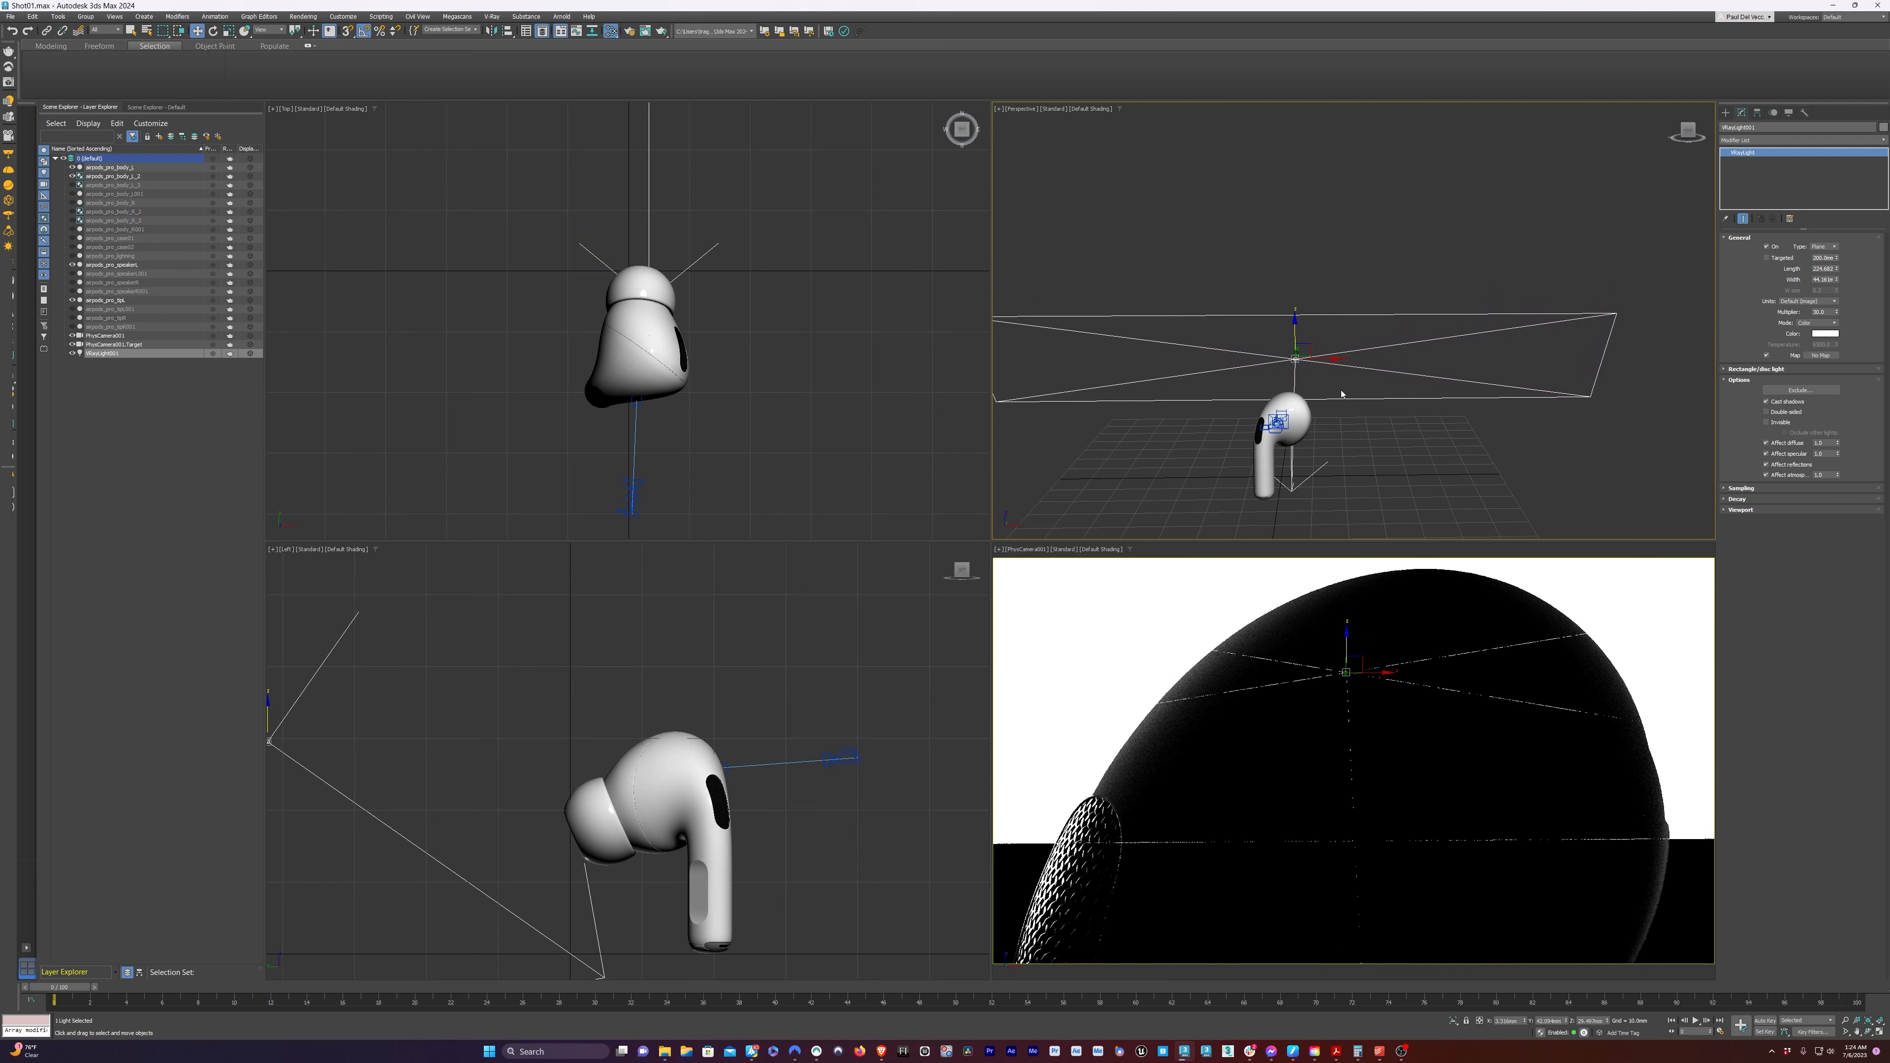
alt+middle_drag(1304, 409, 1323, 440)
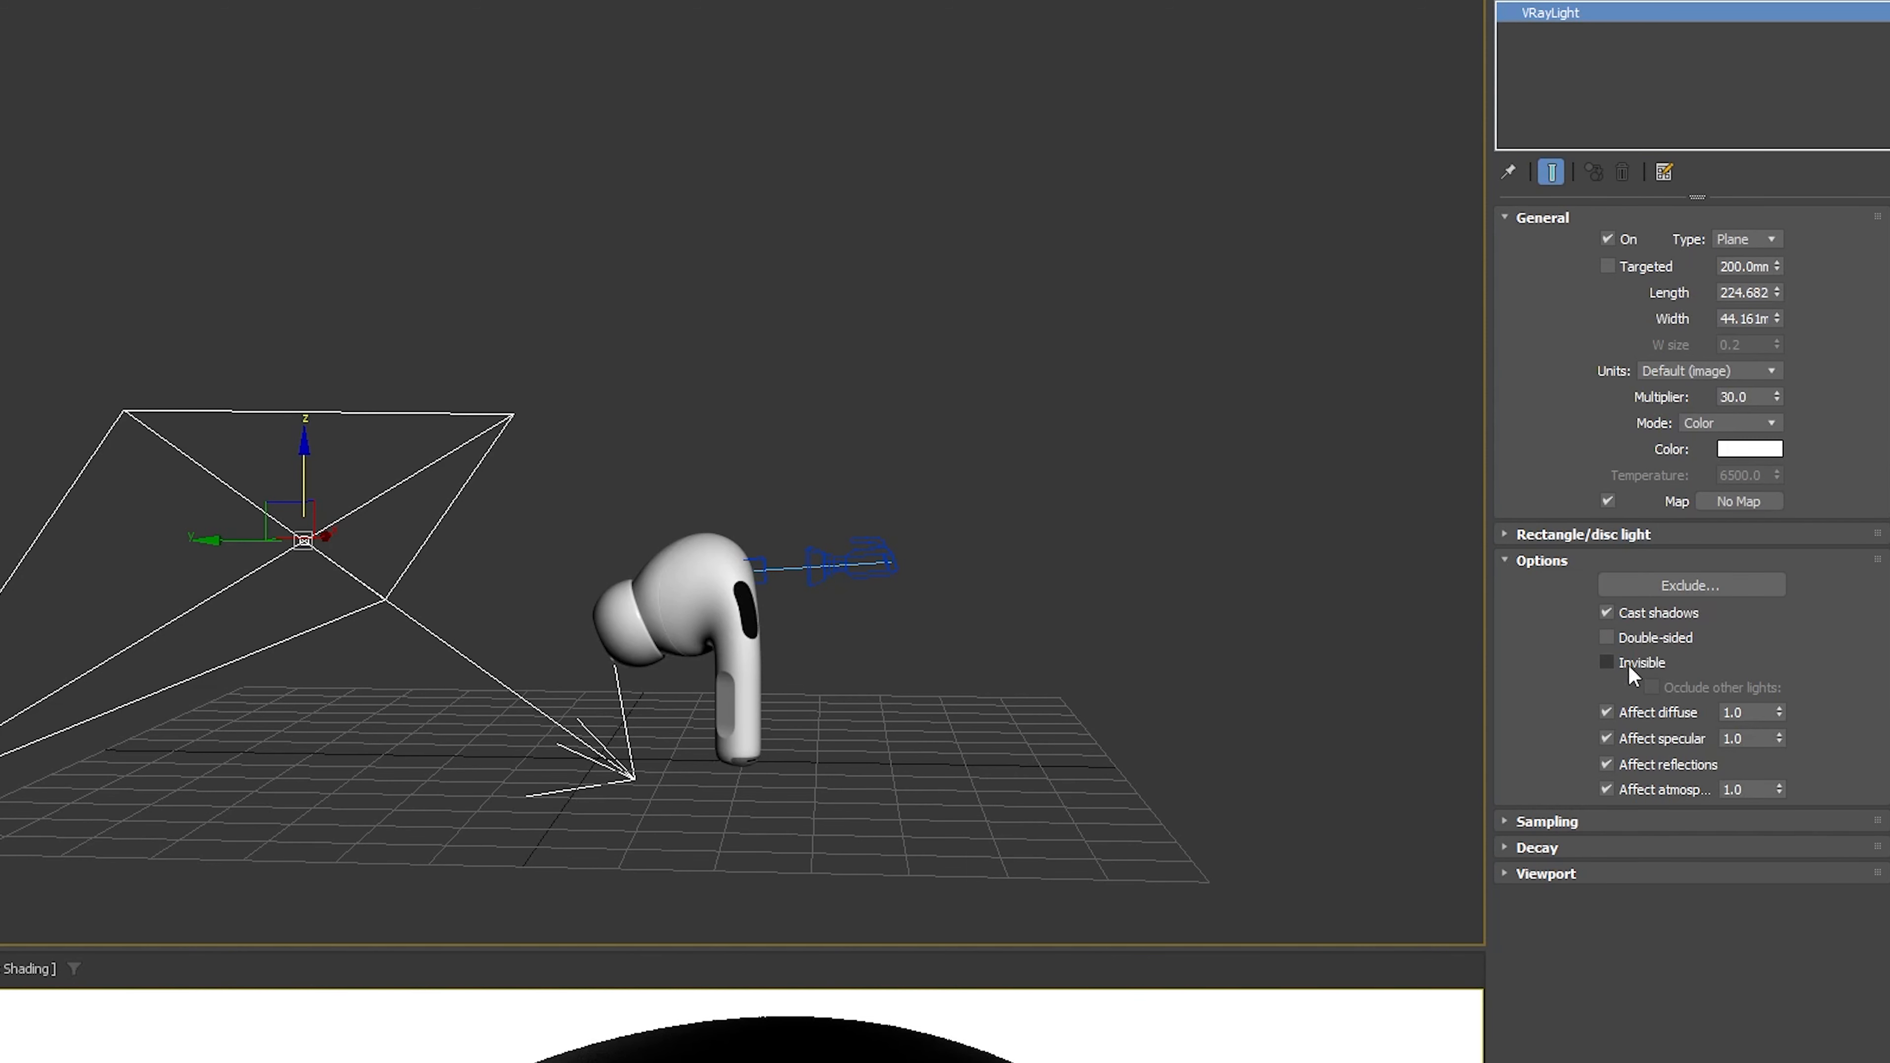
click(1768, 422)
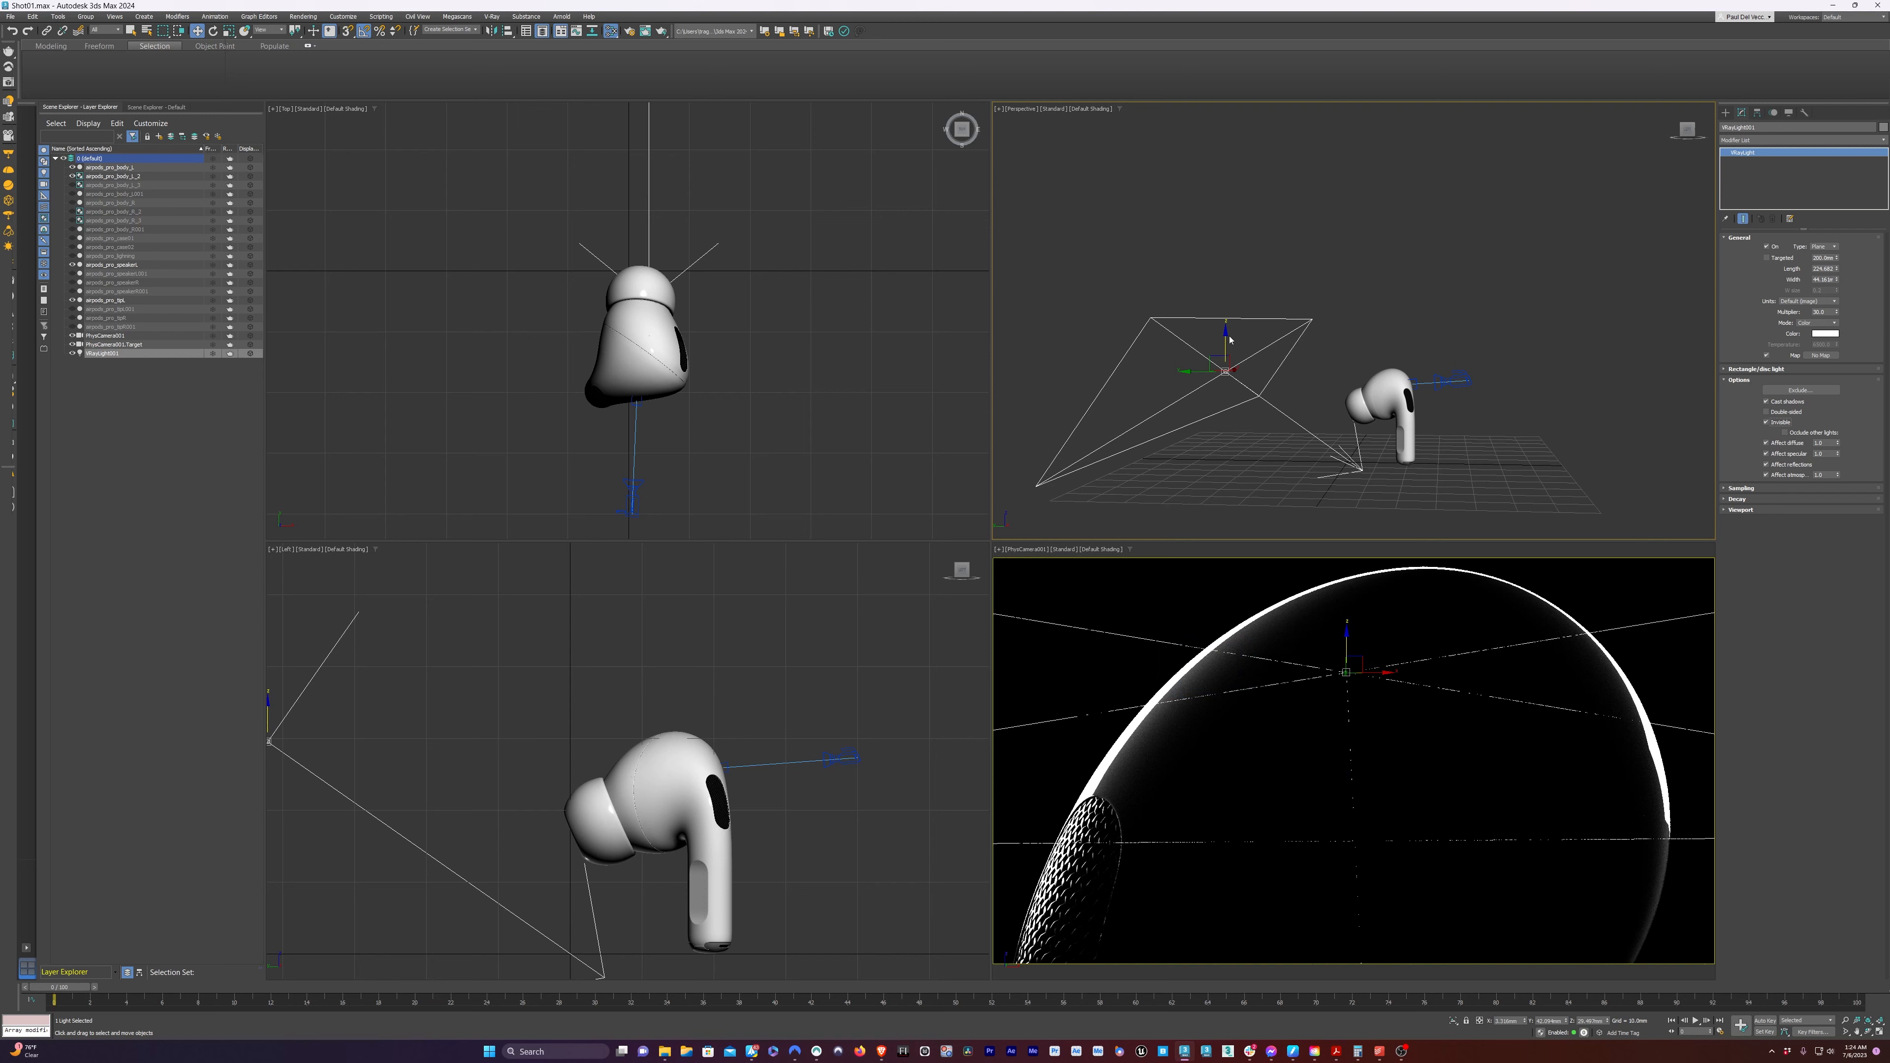
Rotate the plane light slightly so that it aims less steeply down at the earbud
key(e)
key(r)
key(e)
click(1211, 299)
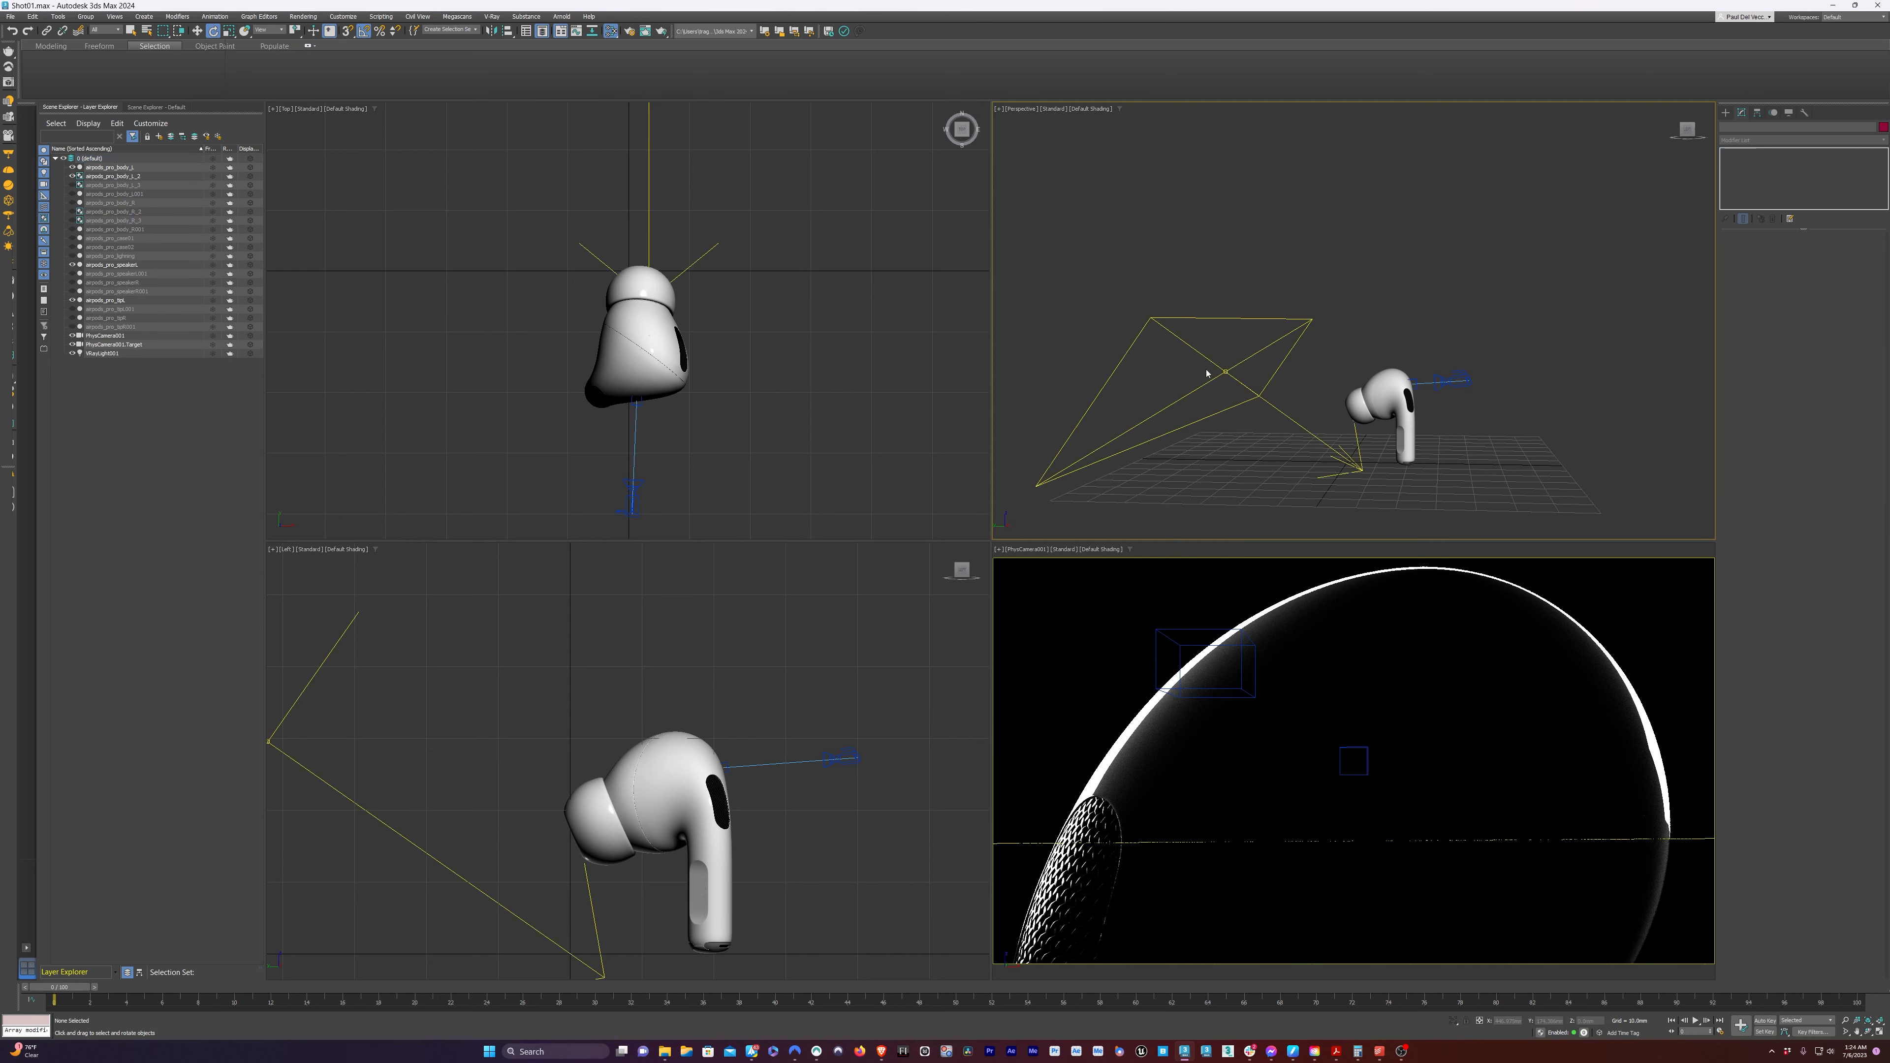
click(1230, 369)
drag(1314, 392, 1312, 389)
Raise the plane light behind the earbud and shift it slightly closer to the earbud
key(w)
drag(1219, 346, 1223, 302)
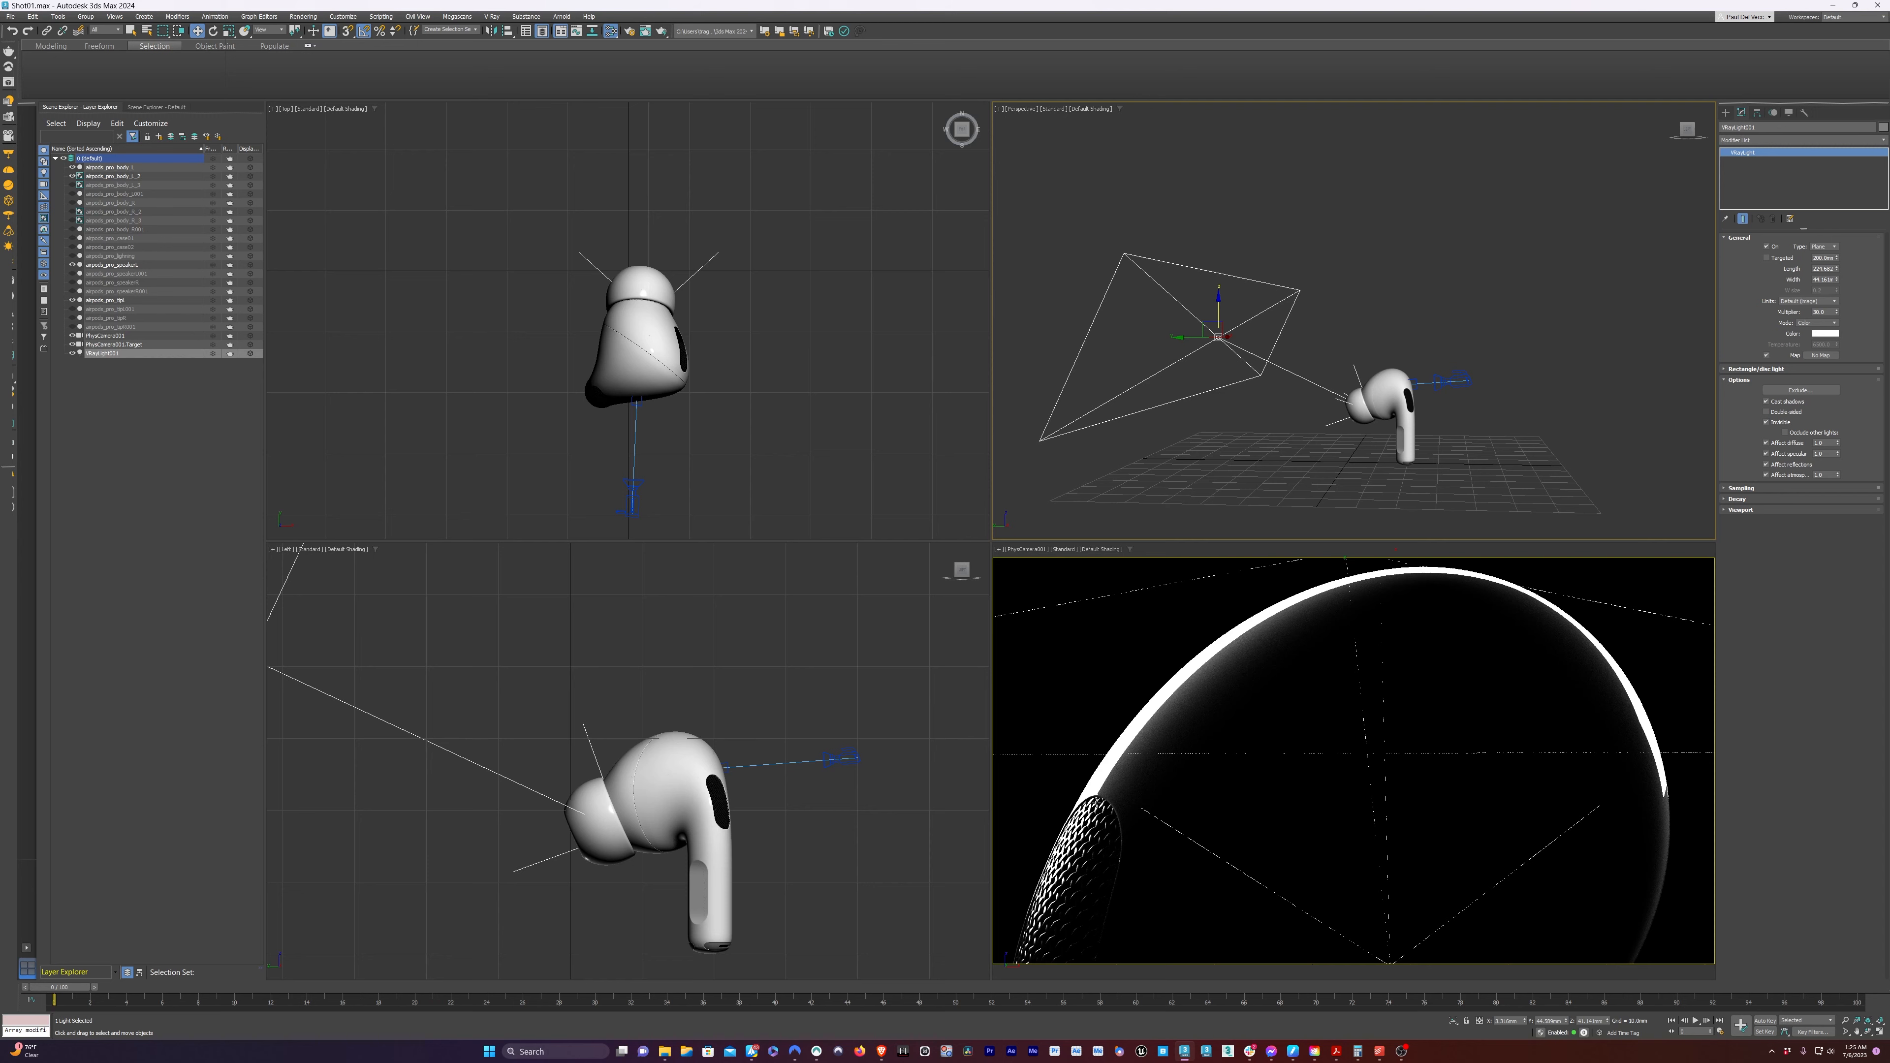
drag(1219, 301, 1219, 286)
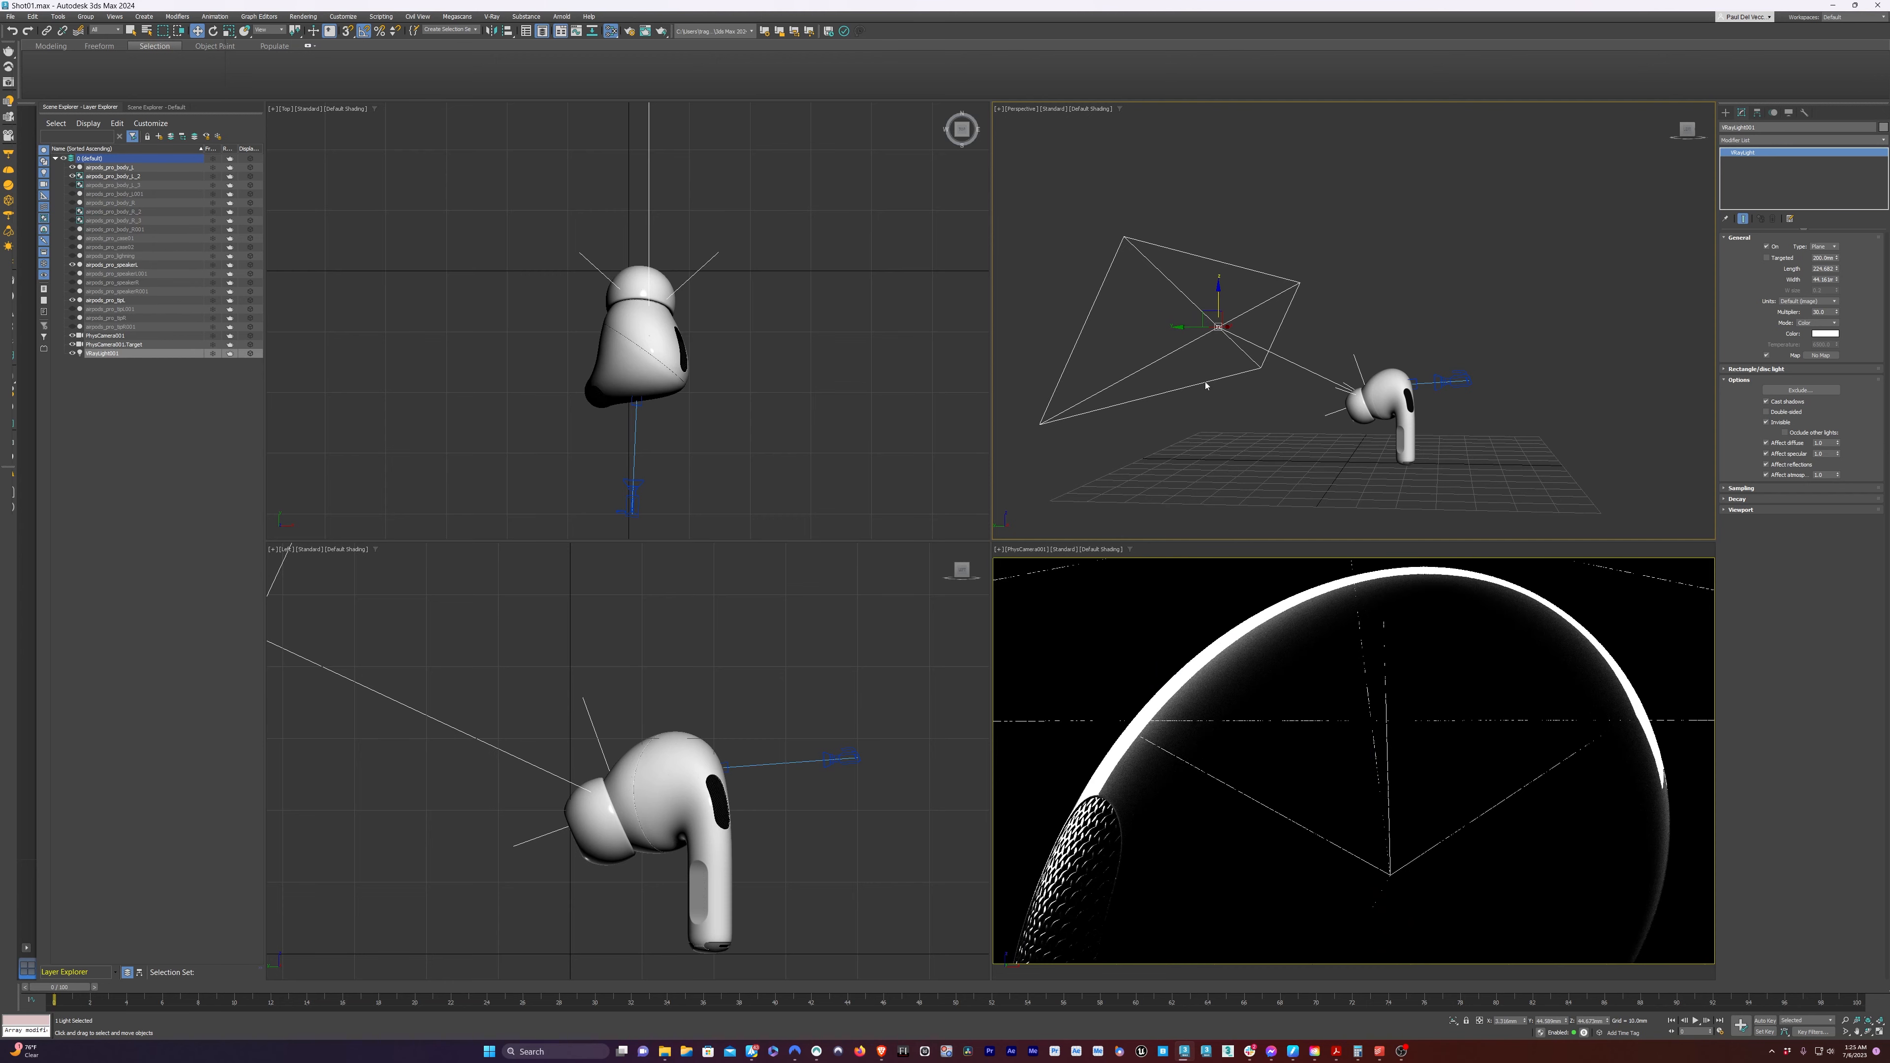
drag(1187, 327, 1338, 337)
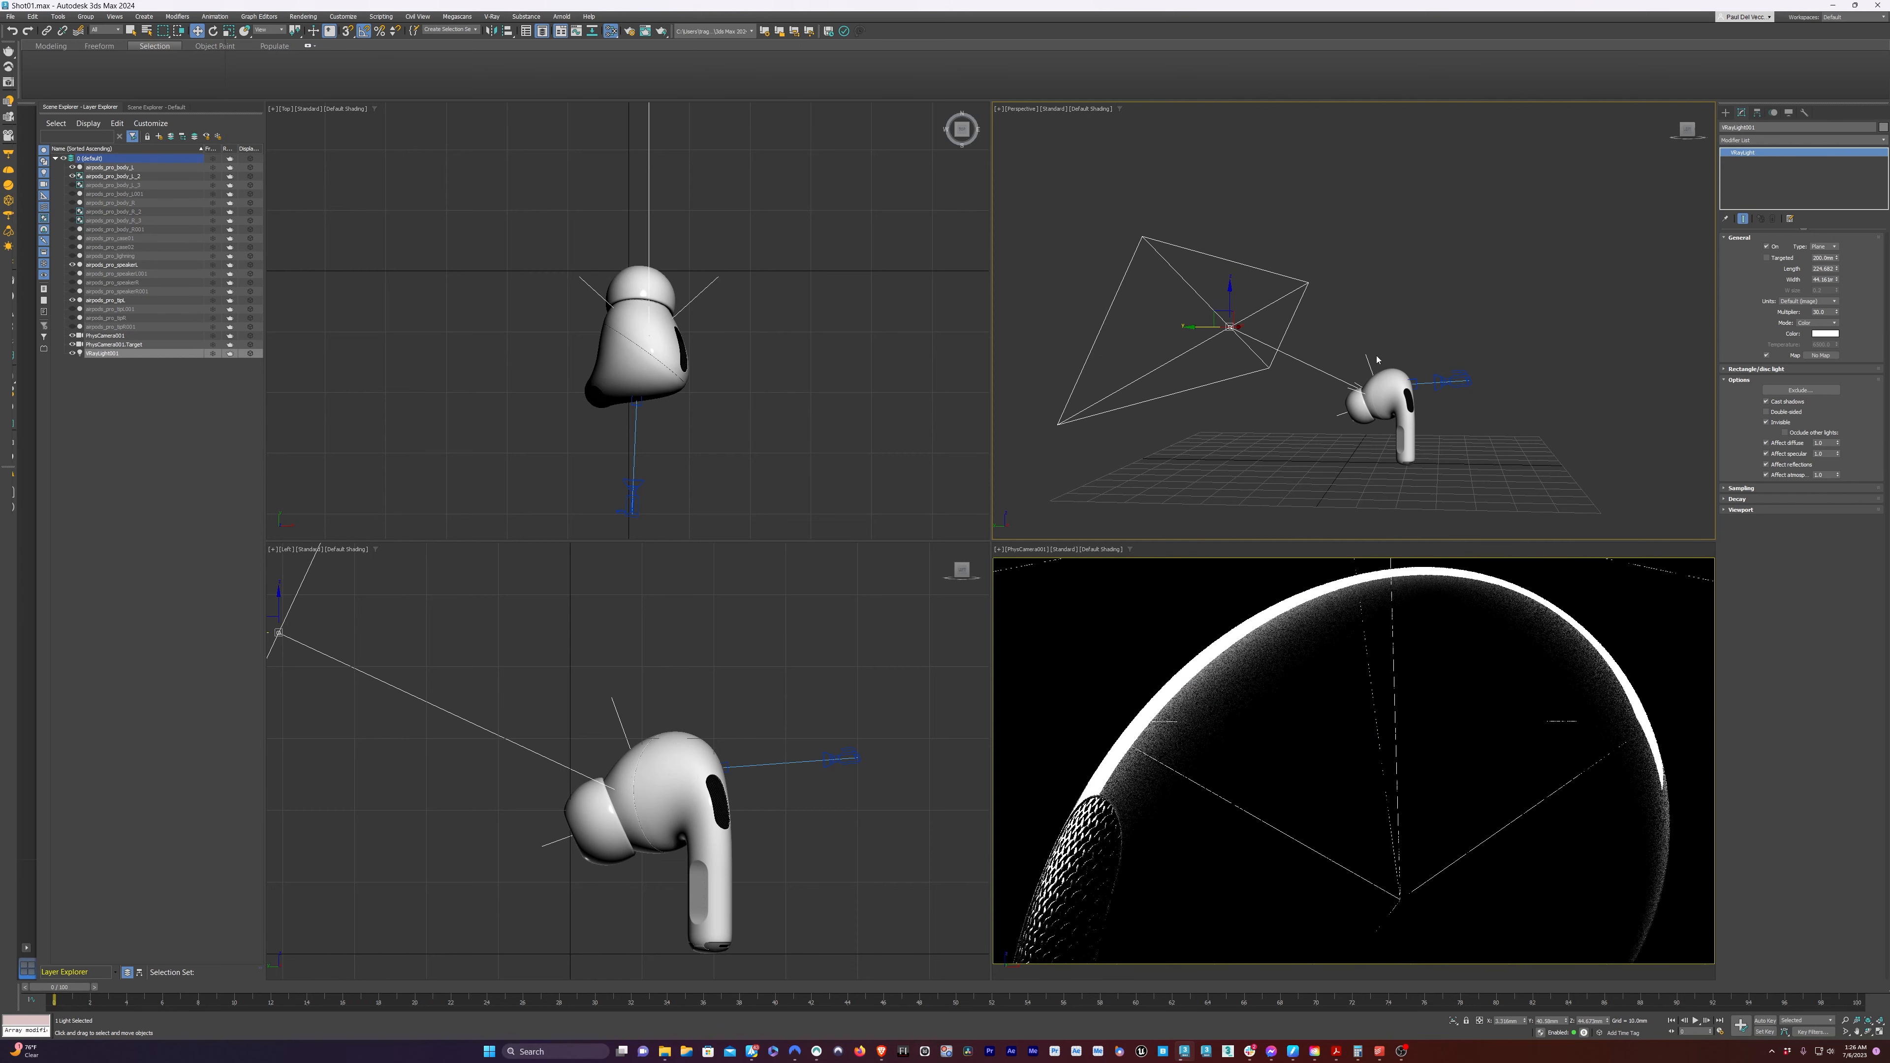
Enlarge the plane light to about 363 mm long and 111 mm wide and lower it behind the earbud
alt+middle_drag(1338, 336, 1322, 451)
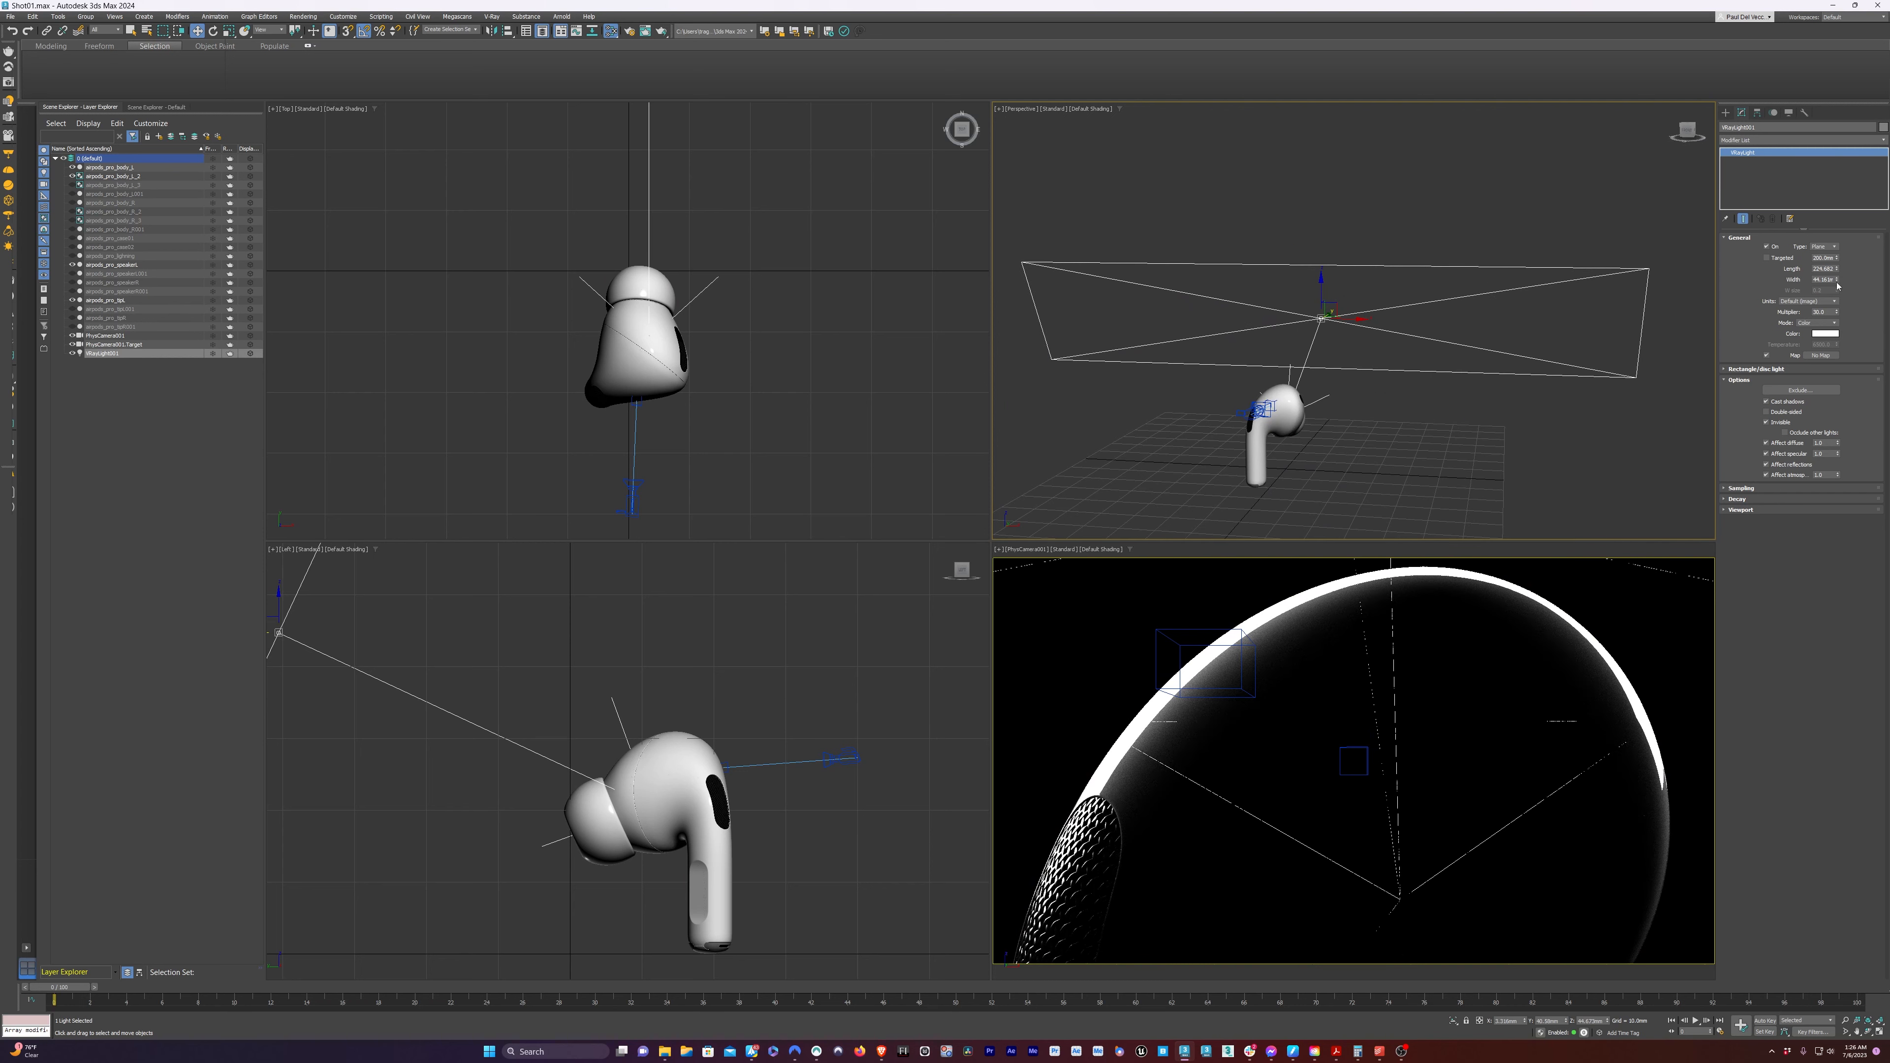
drag(1837, 282, 1837, 223)
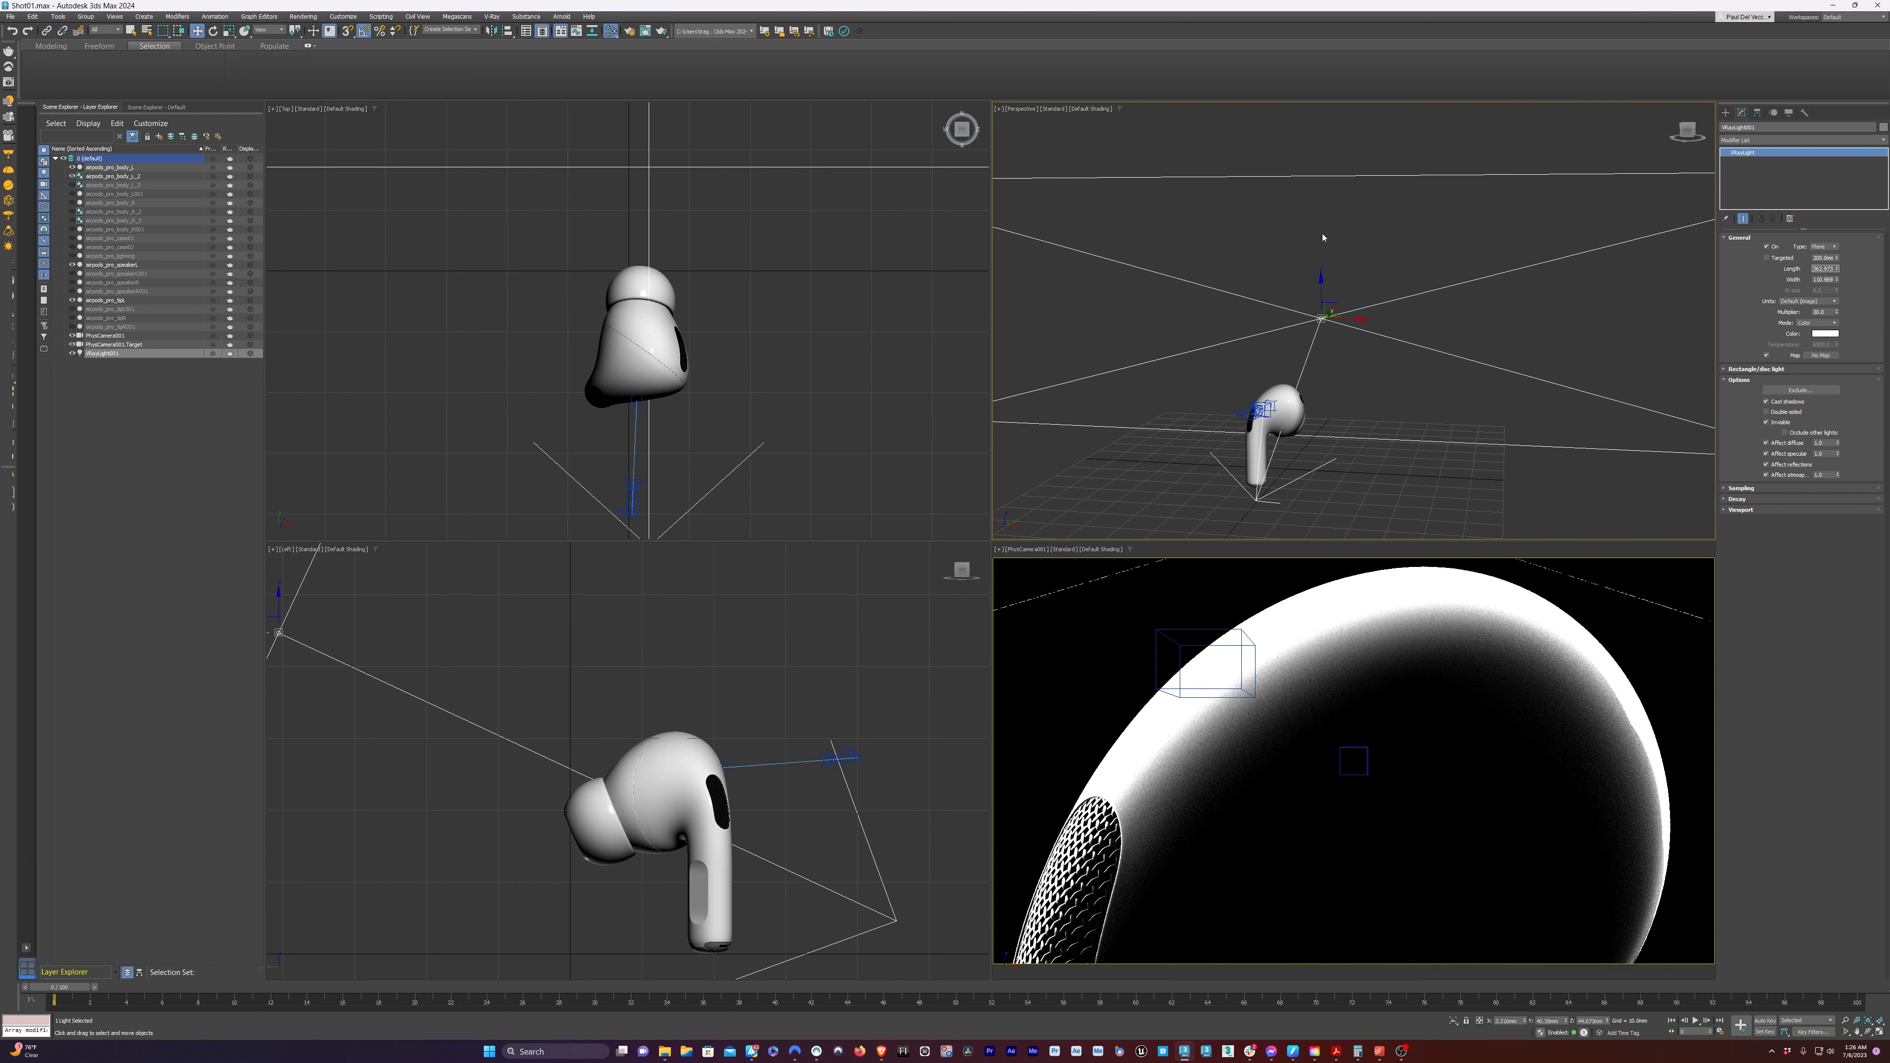
drag(1321, 286, 1302, 393)
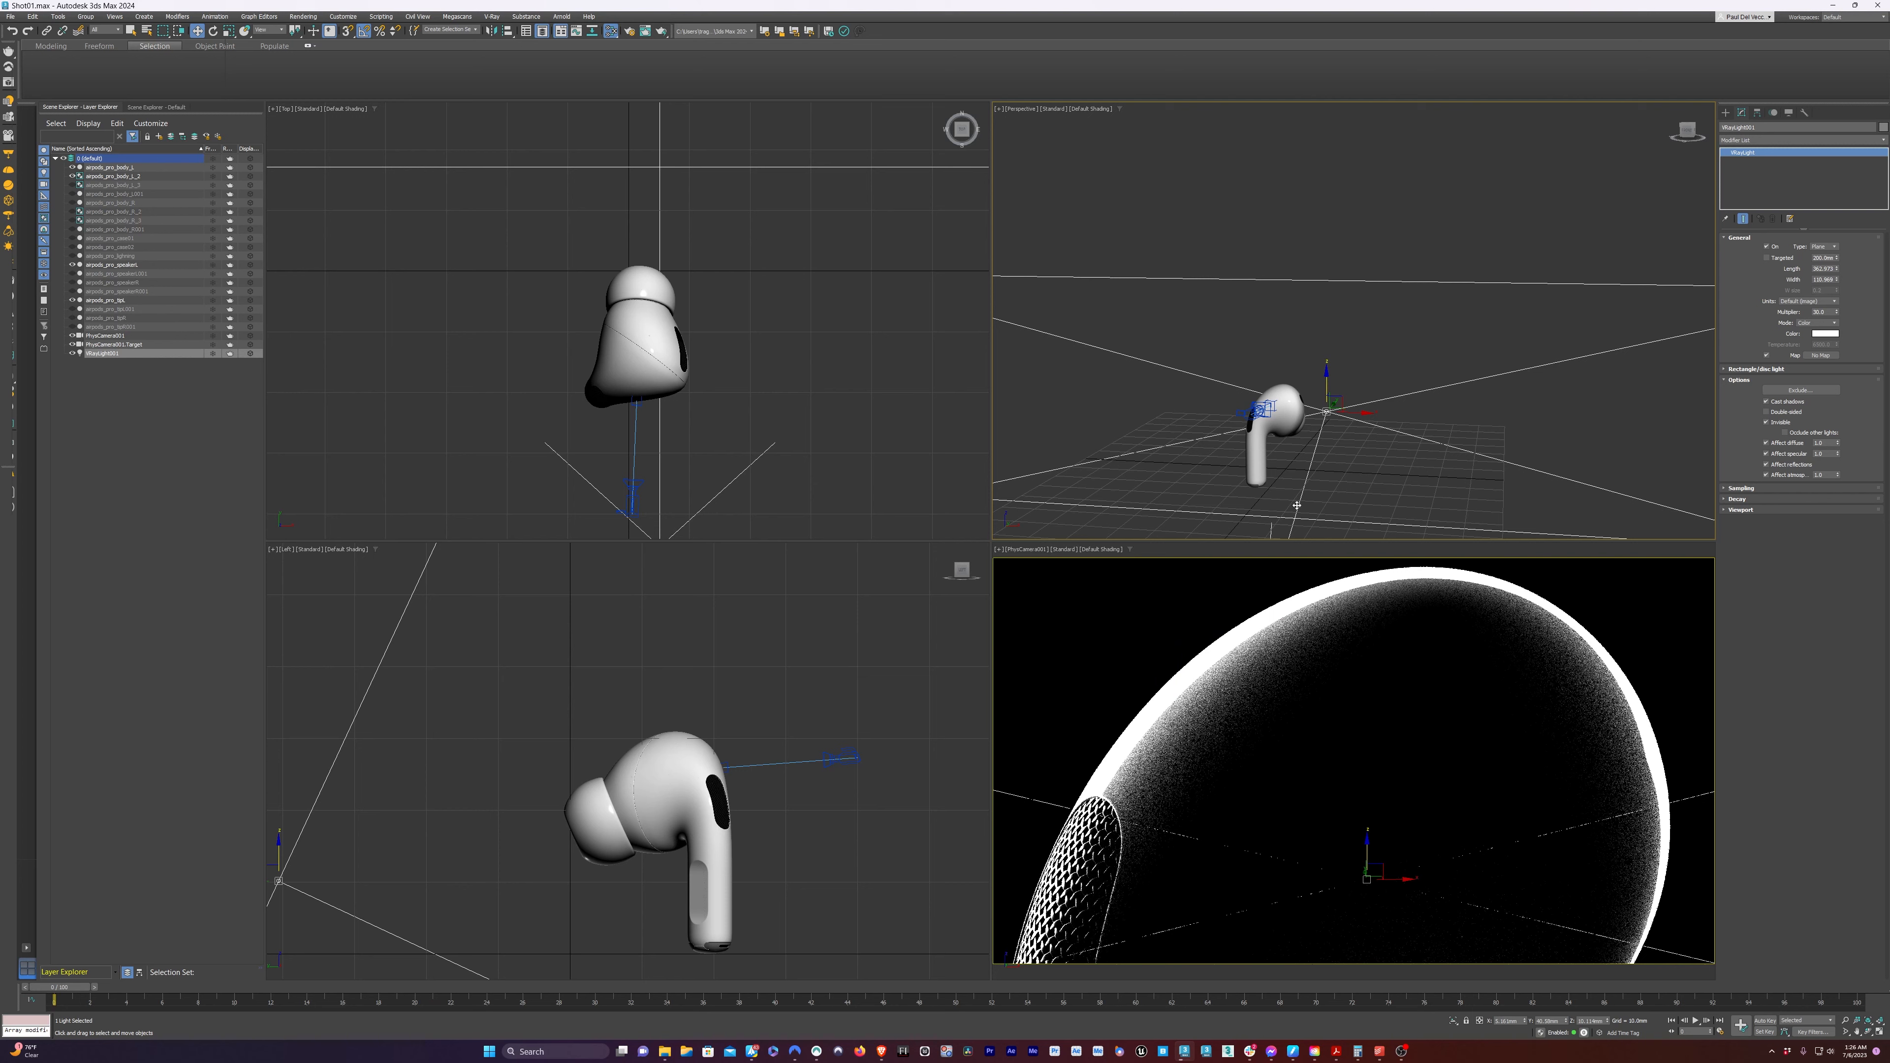
drag(1326, 379, 1326, 361)
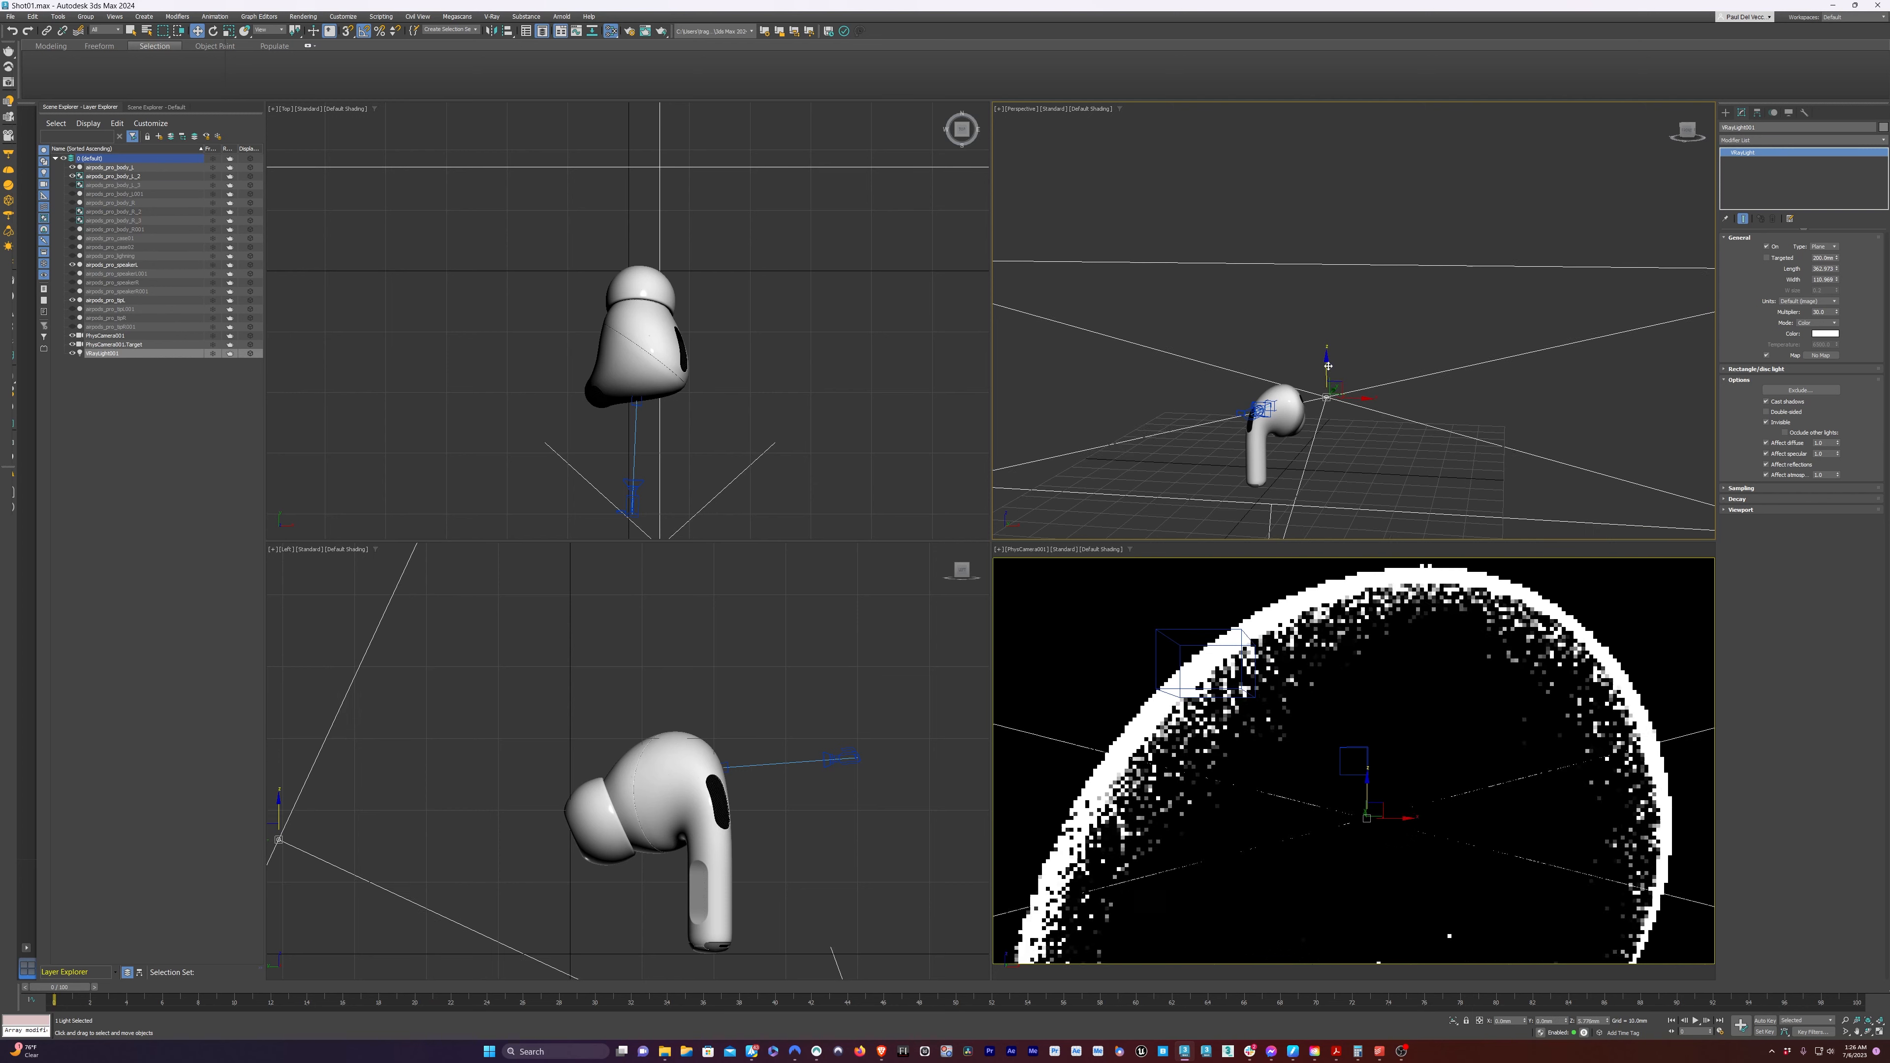
Rotate the plane light until it stands nearly upright facing the earbud, adjusting its height to even out the rim highlight
alt+middle_drag(1326, 361, 1423, 465)
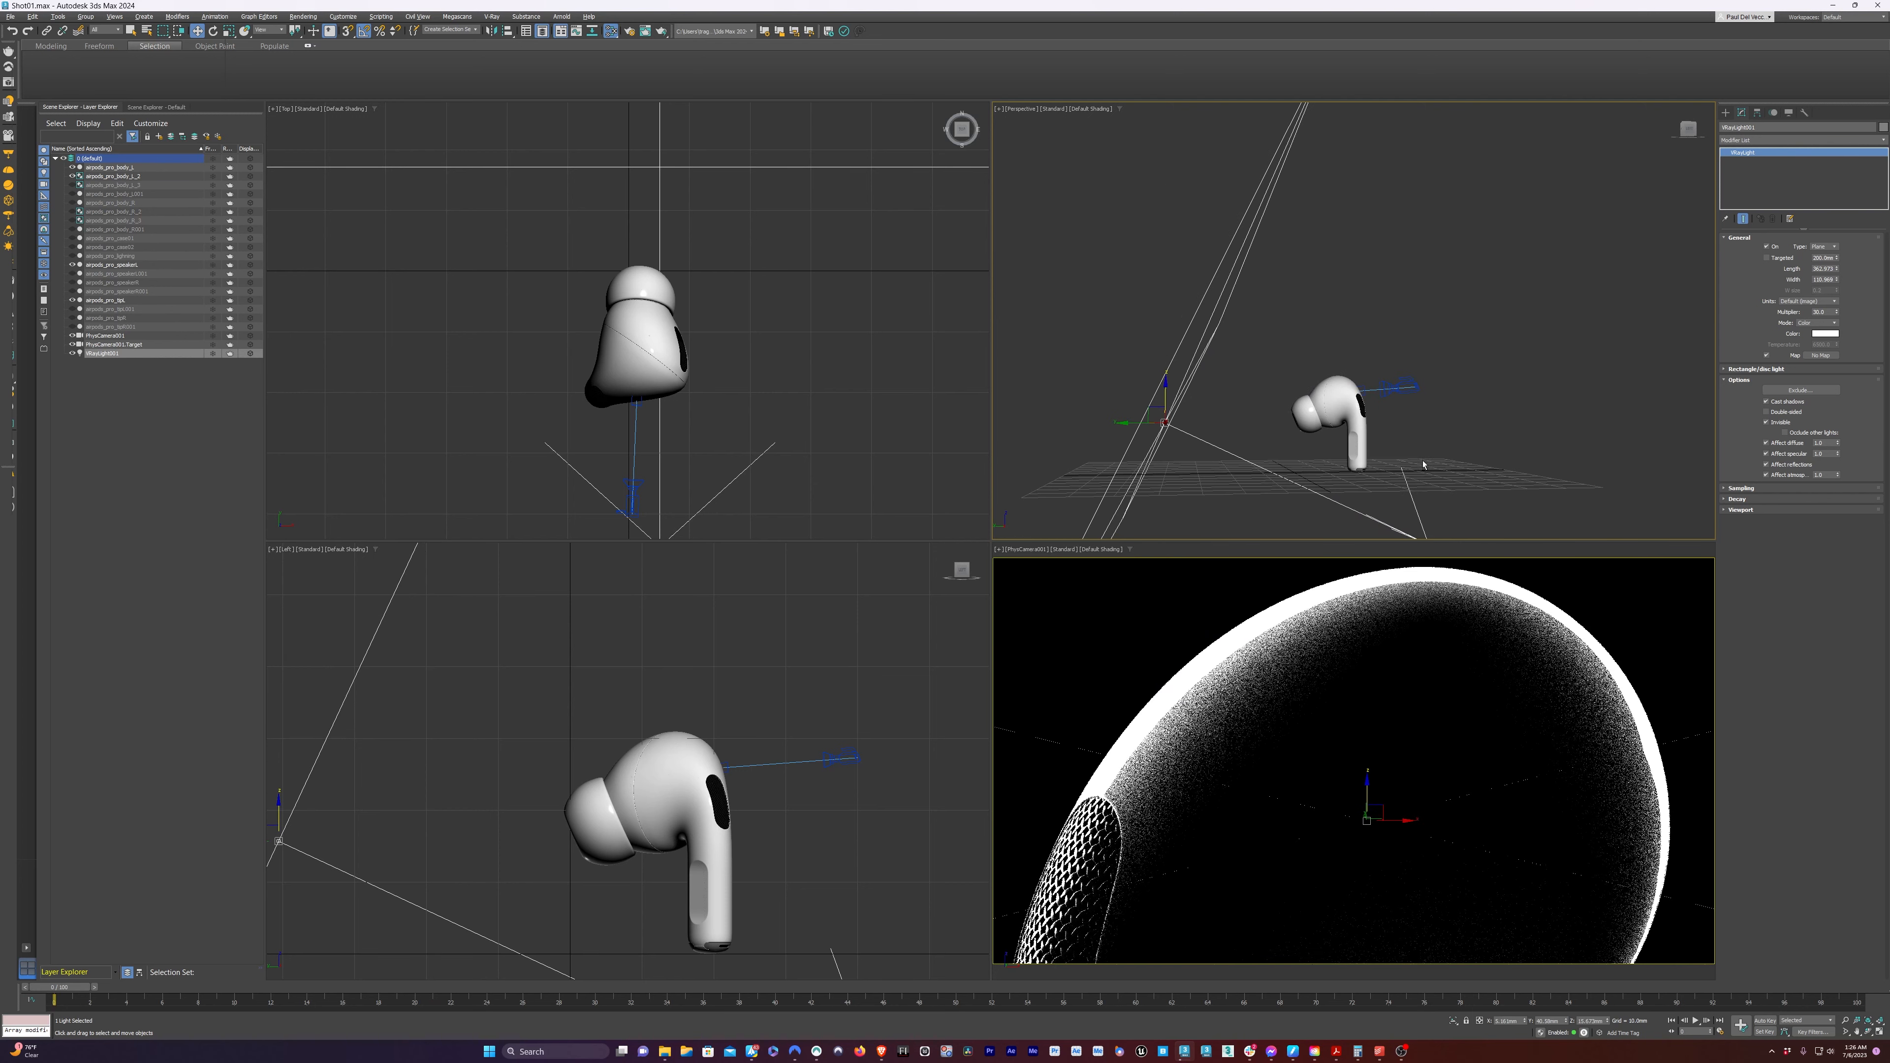
key(e)
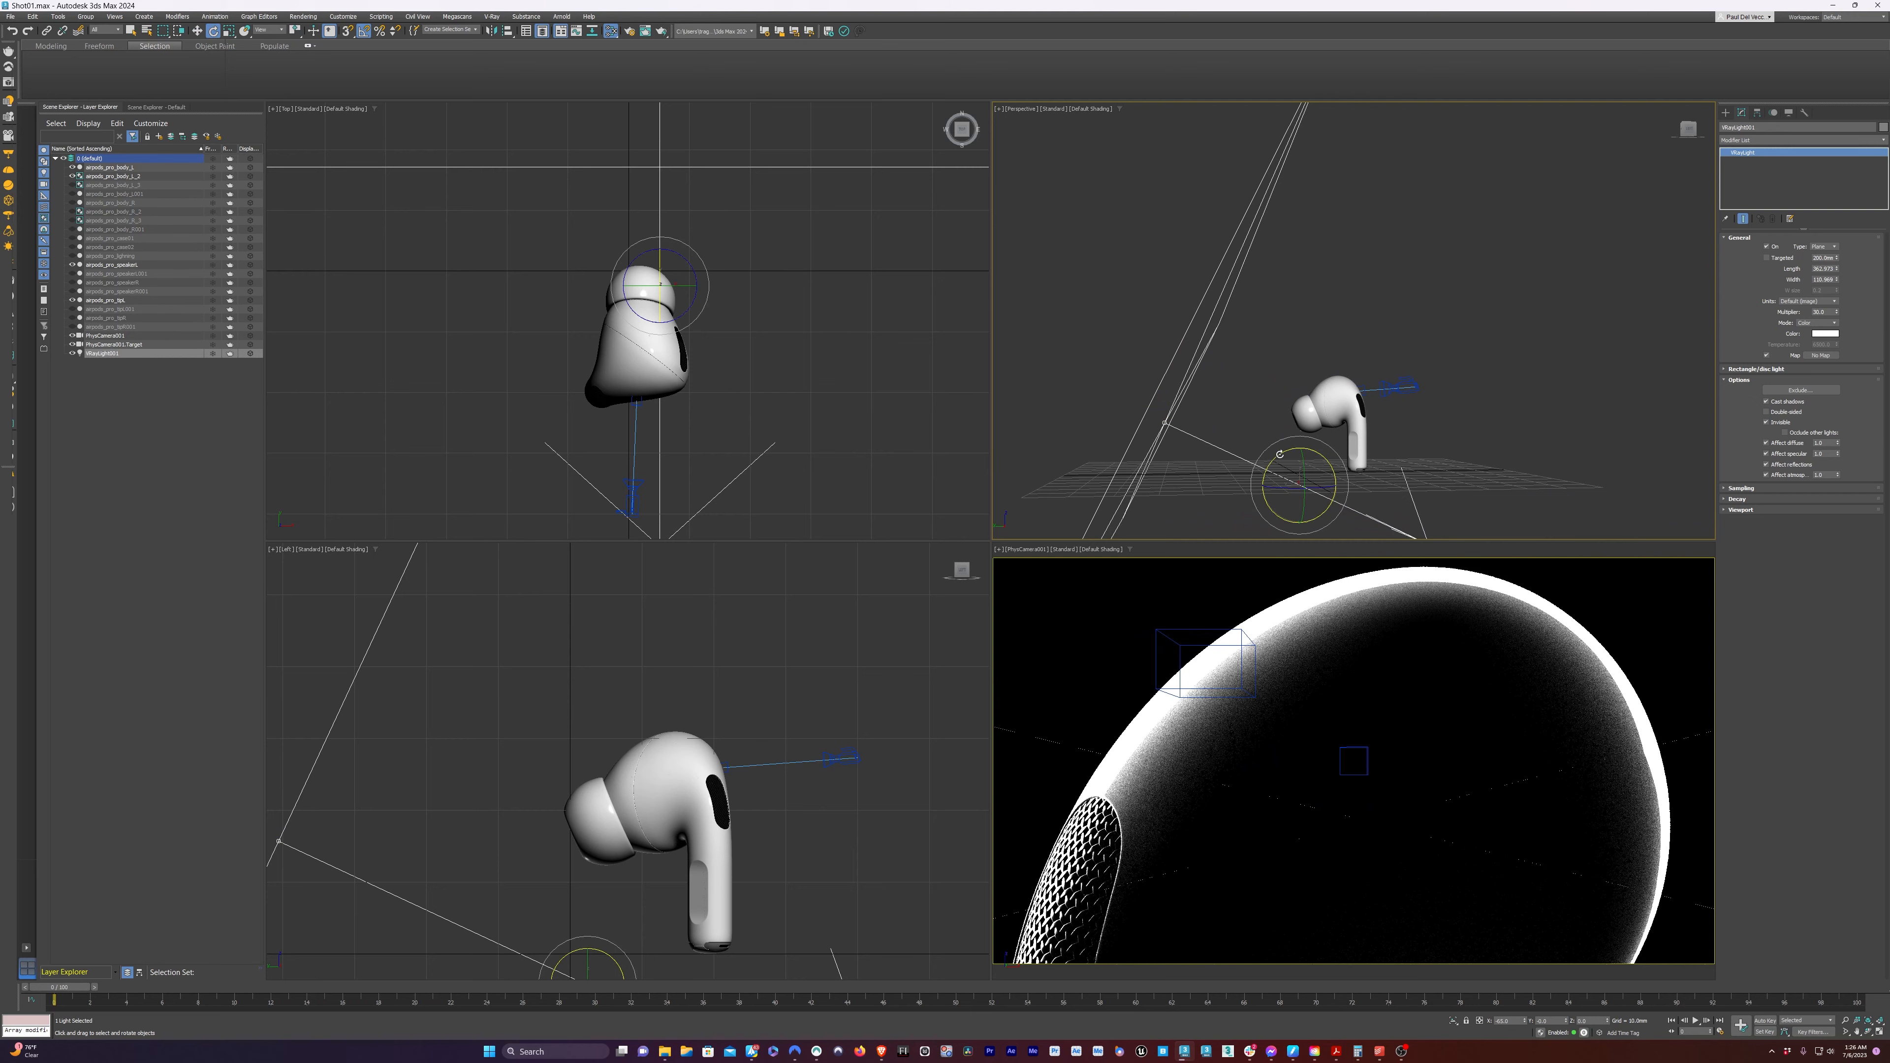
drag(1280, 453, 1258, 476)
key(w)
drag(1157, 411, 1157, 396)
key(e)
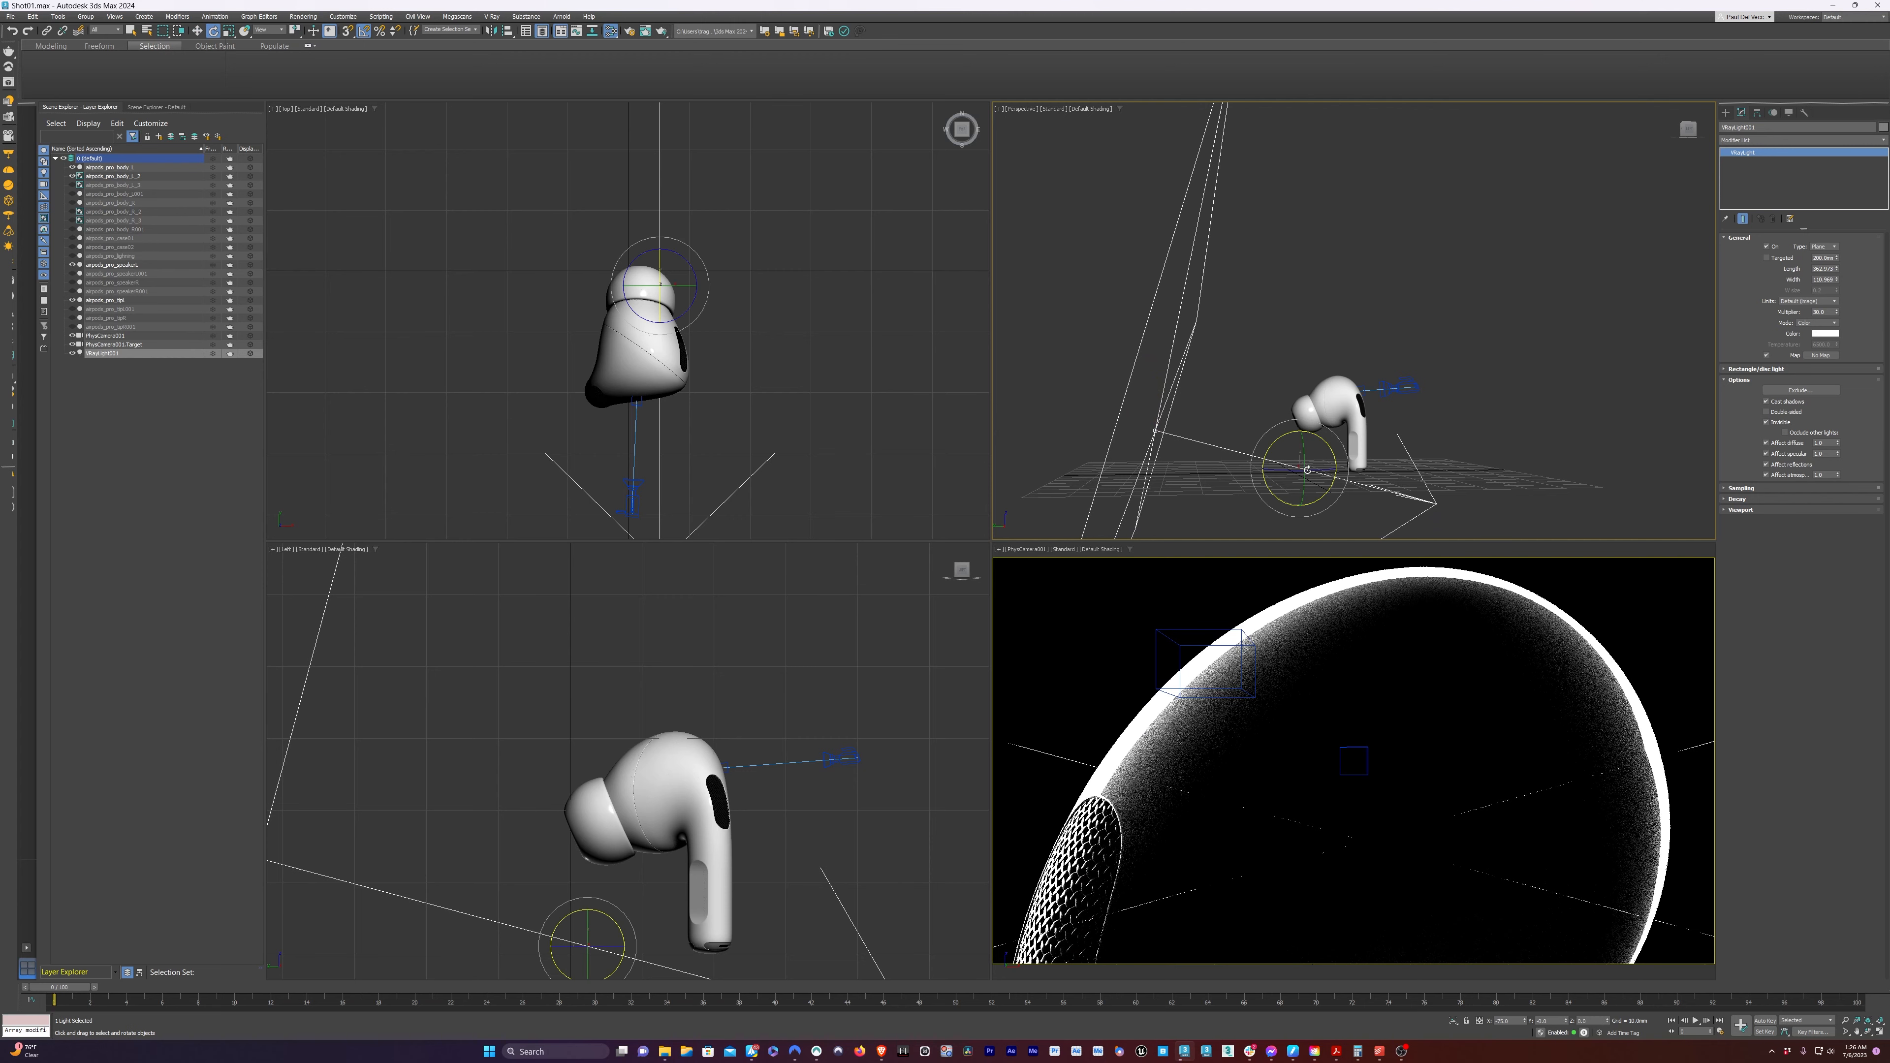
drag(1286, 444, 1266, 432)
key(w)
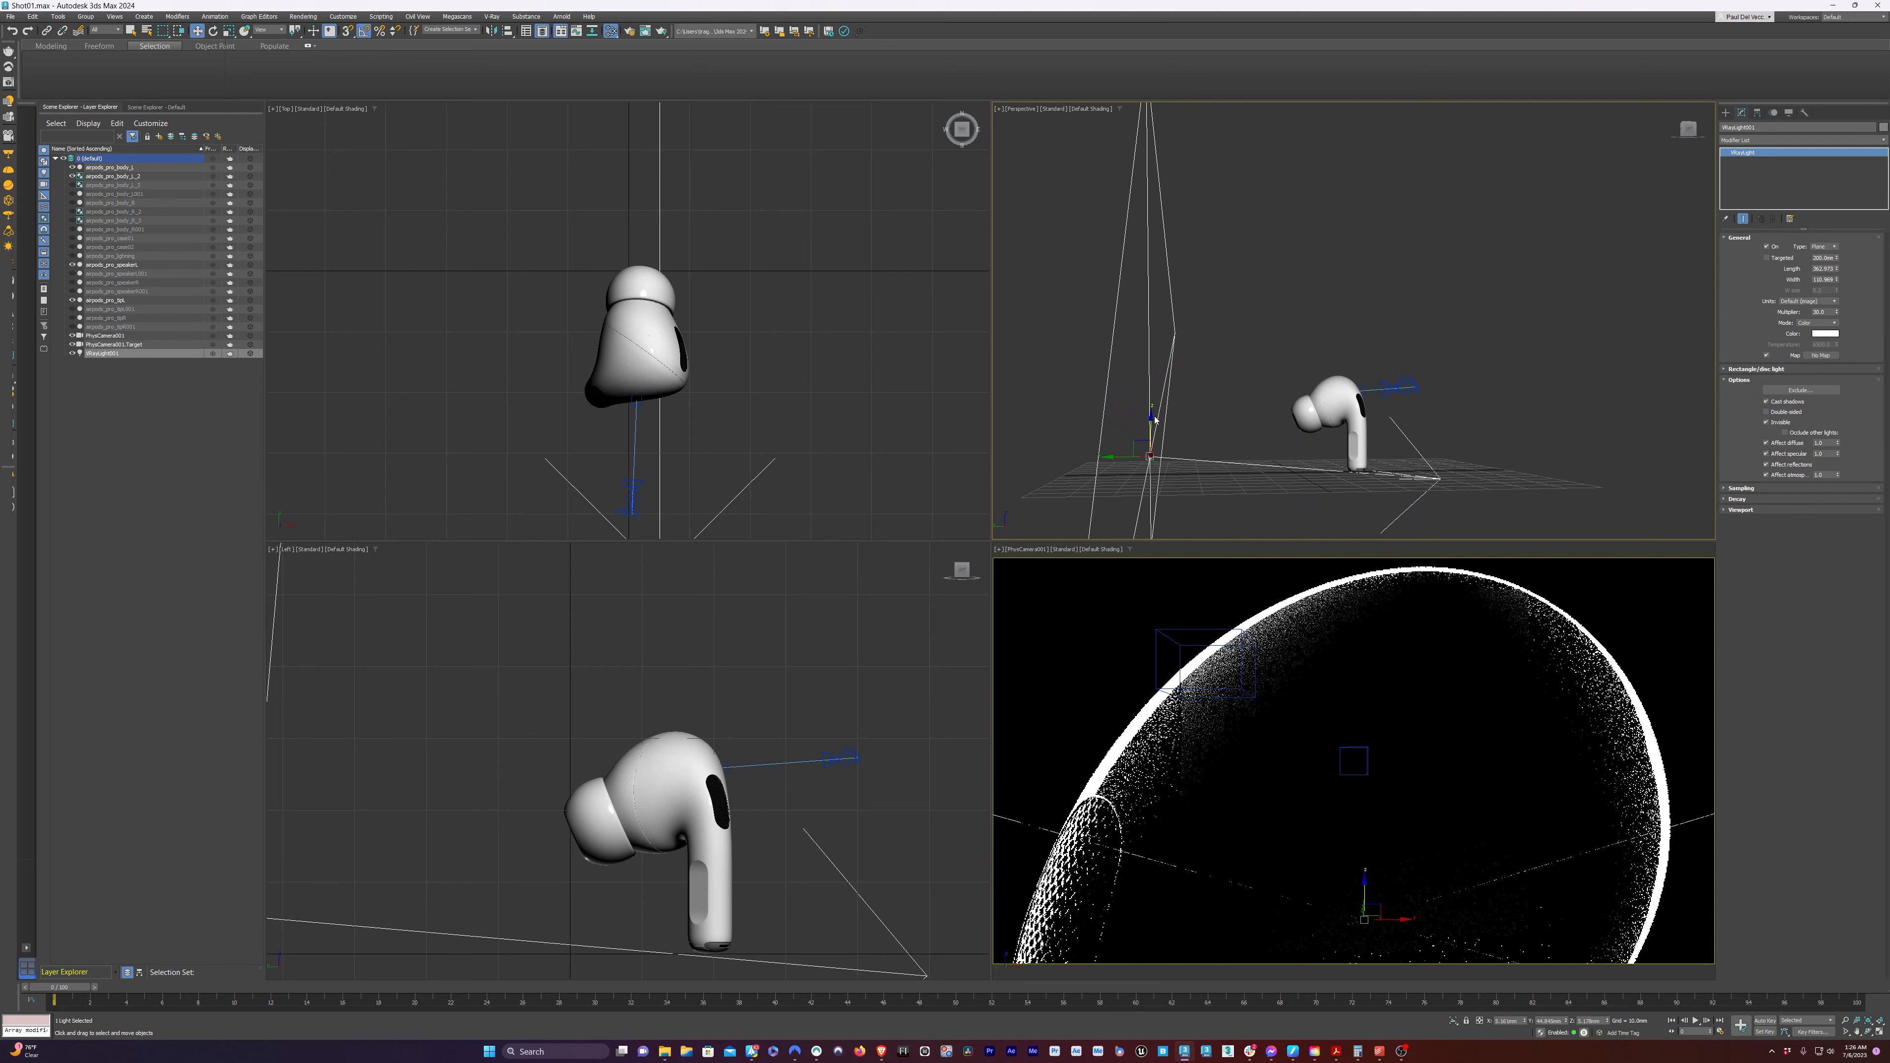
drag(1152, 421, 1152, 401)
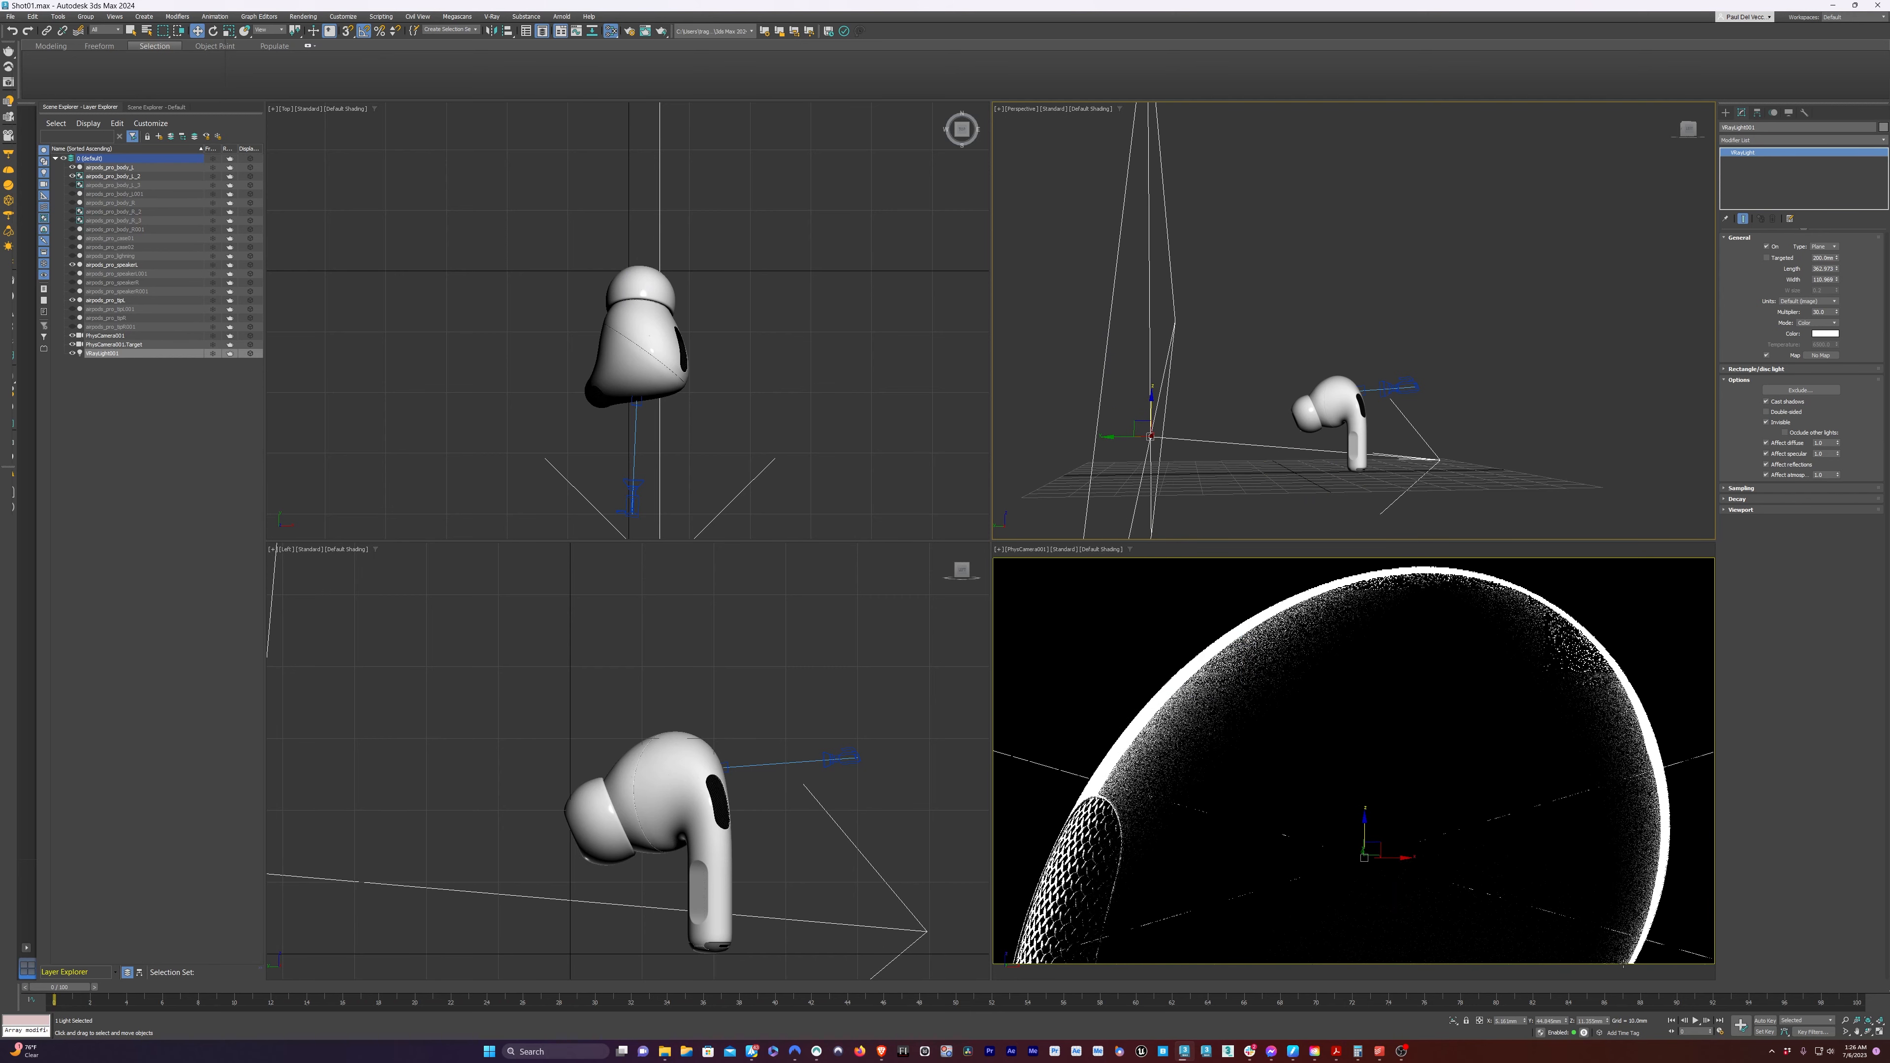
Reduce the rear plane light's multiplier to leave a thin, crisp rim highlight on the earbud
click(1299, 774)
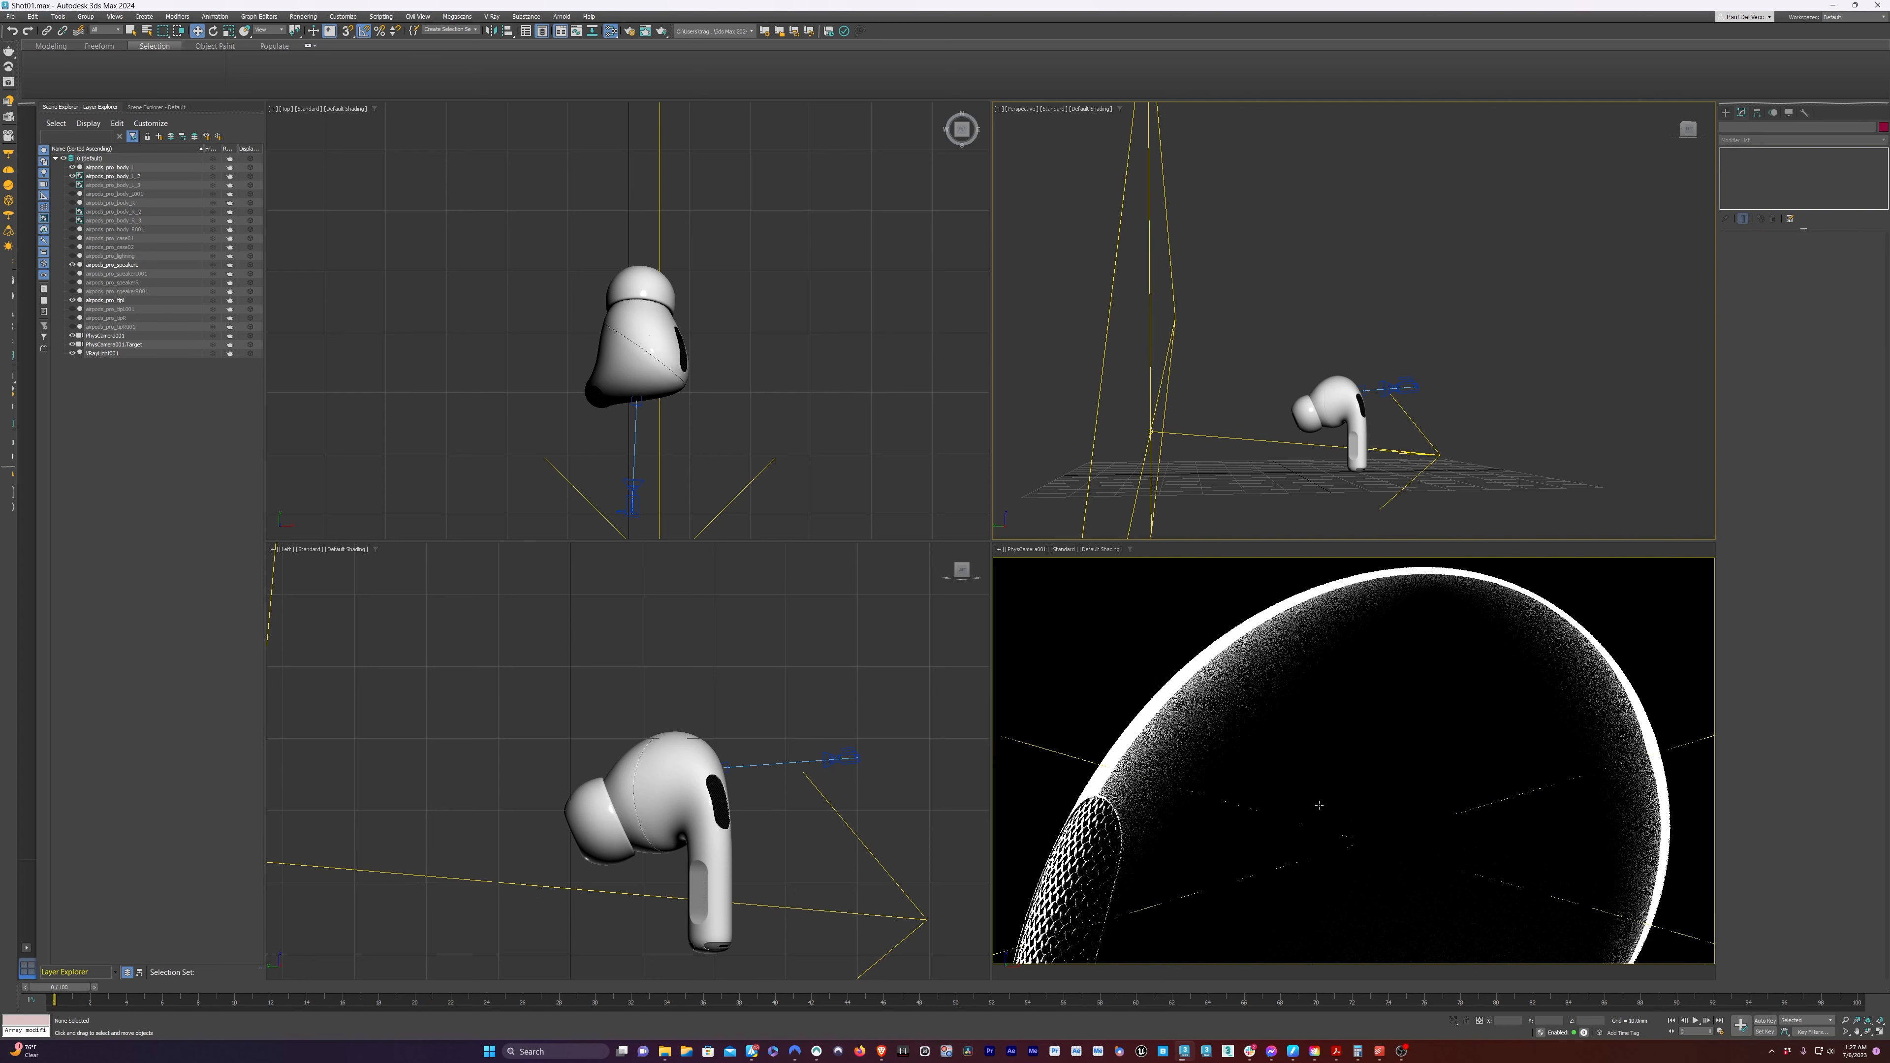
click(1322, 468)
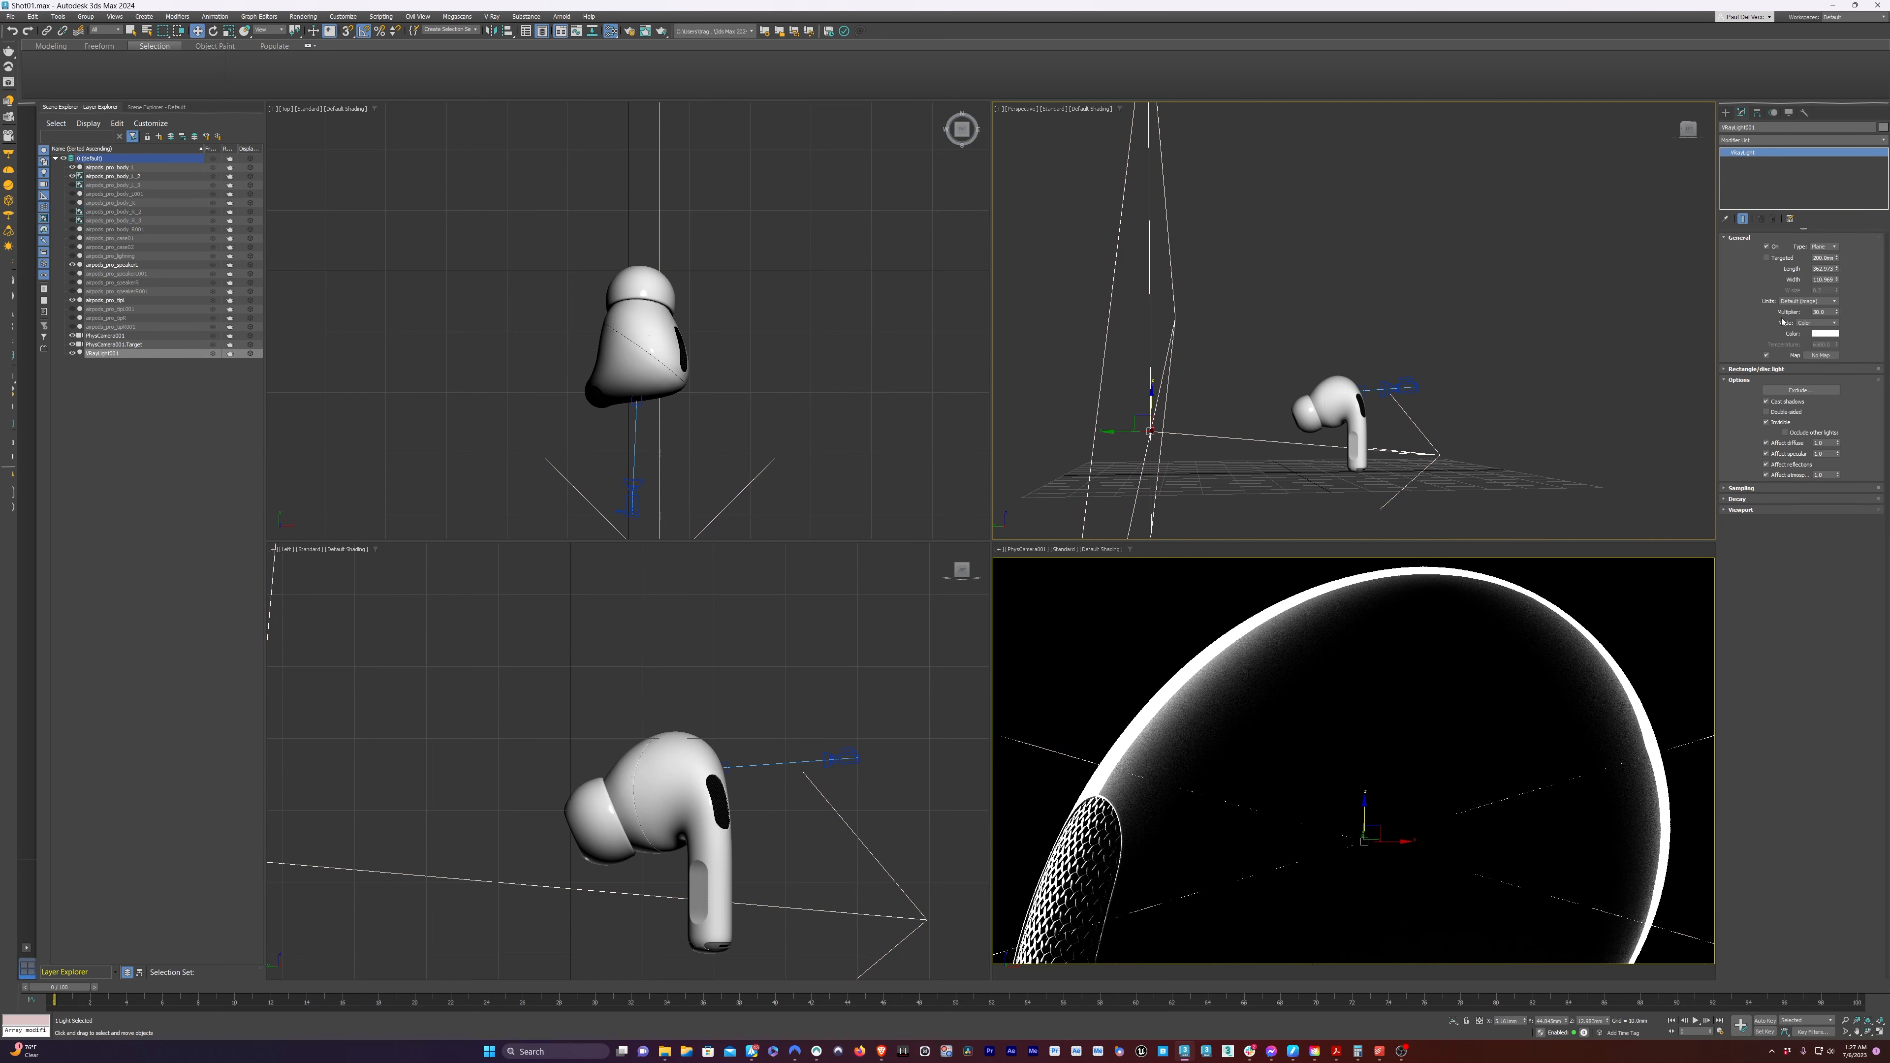
drag(1831, 312, 1796, 316)
click(1628, 611)
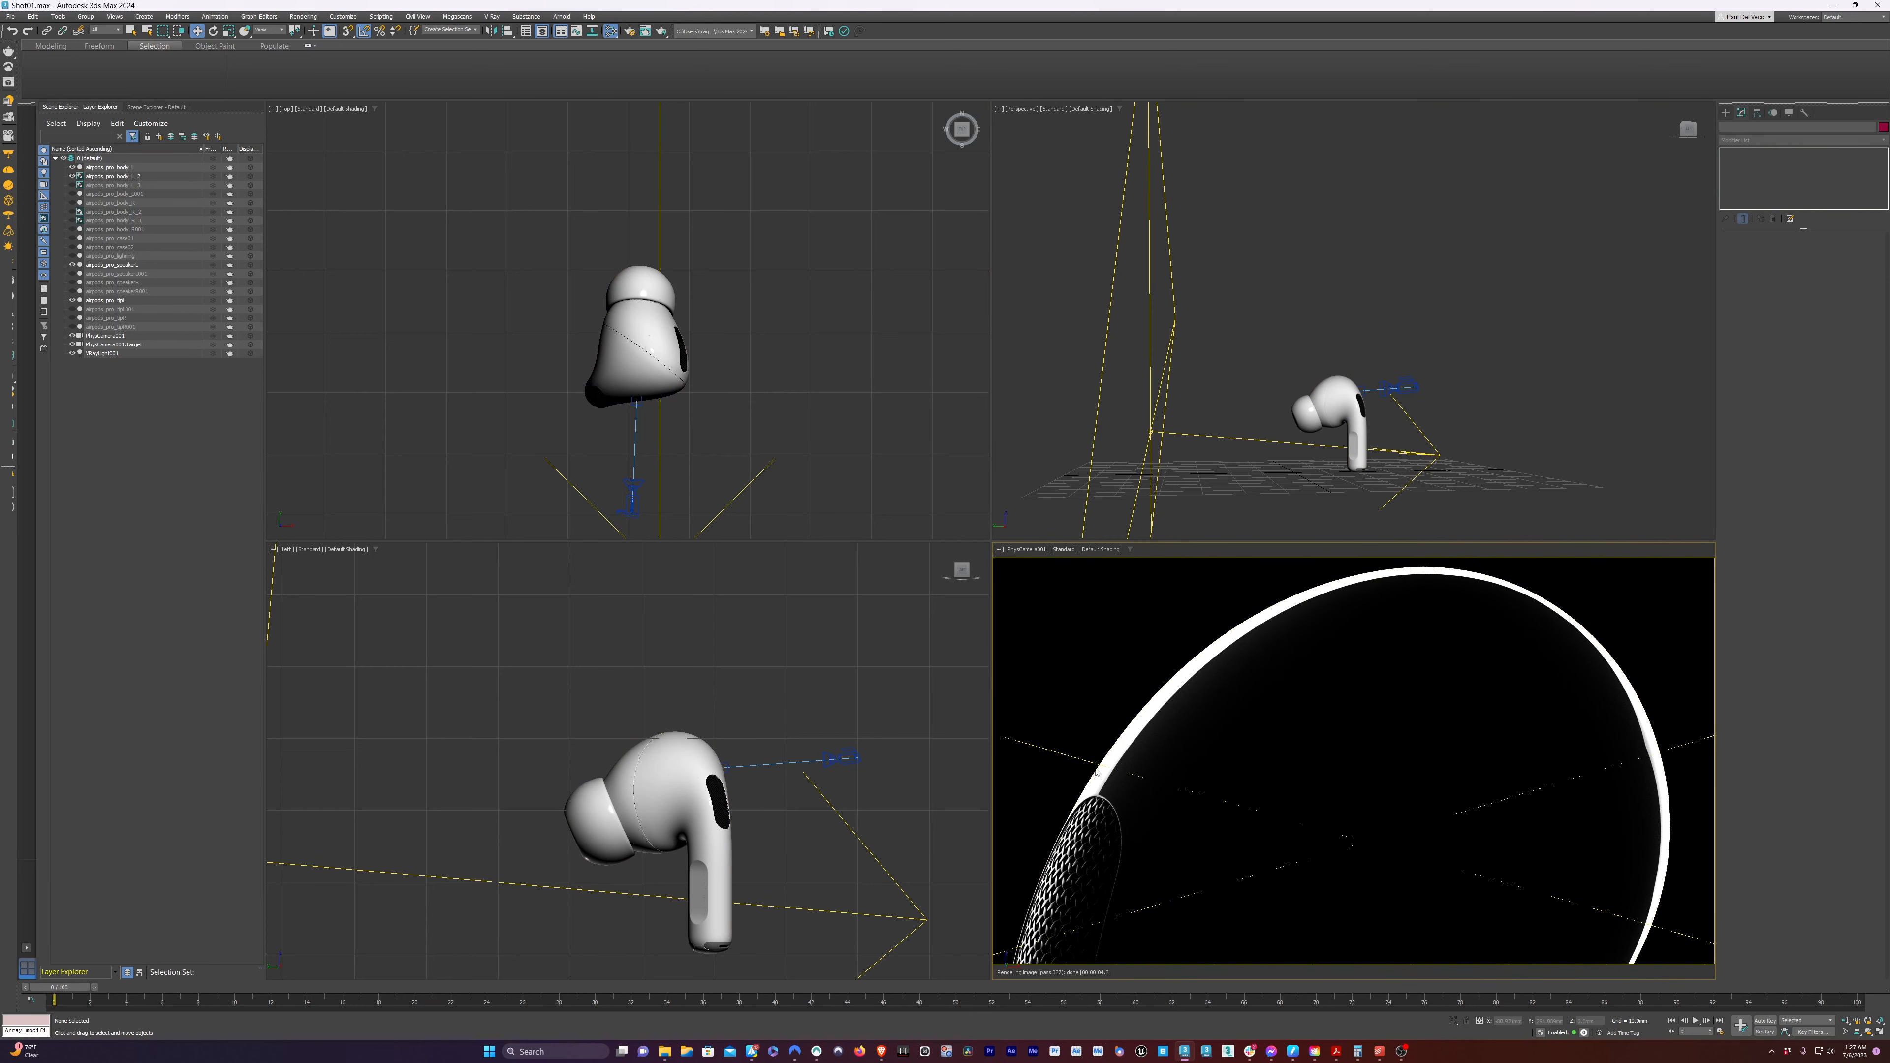
Duplicate the rear plane light as an independent copy on the camera side of the earbud
scroll(1200, 533, down, 5)
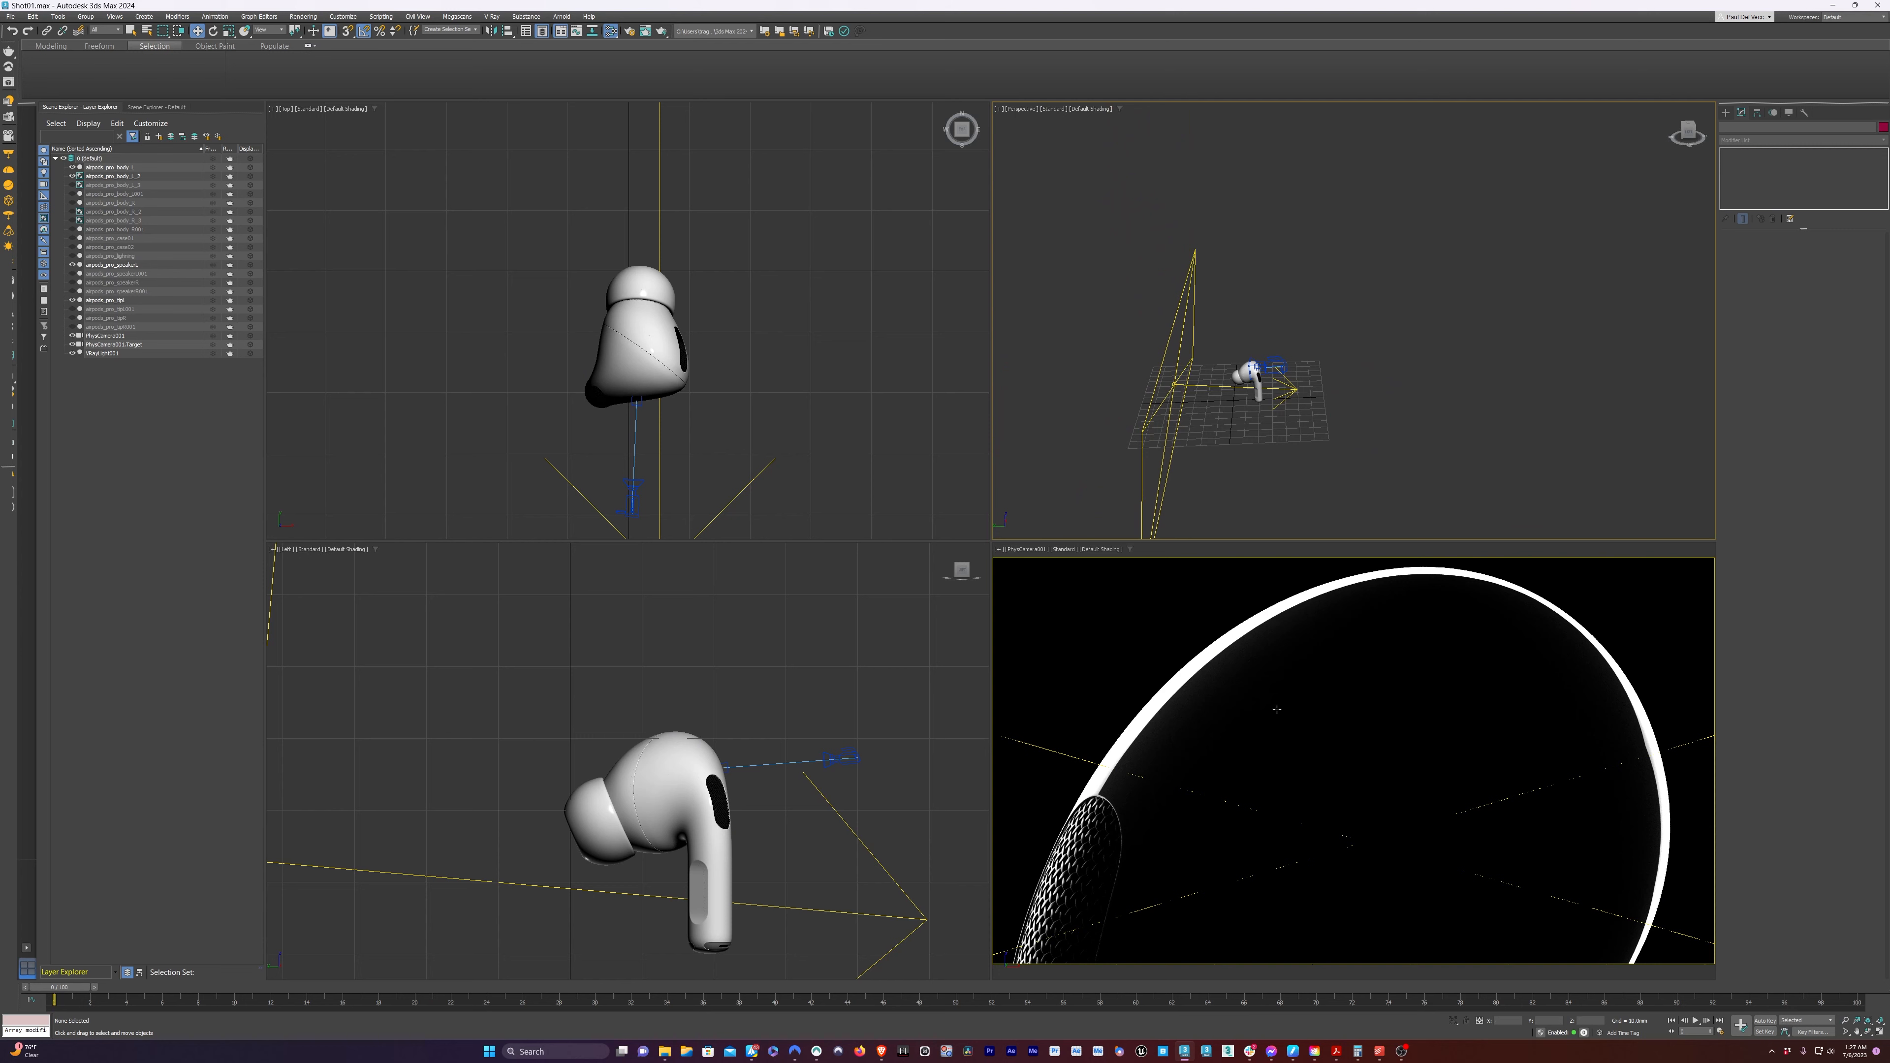
click(1155, 403)
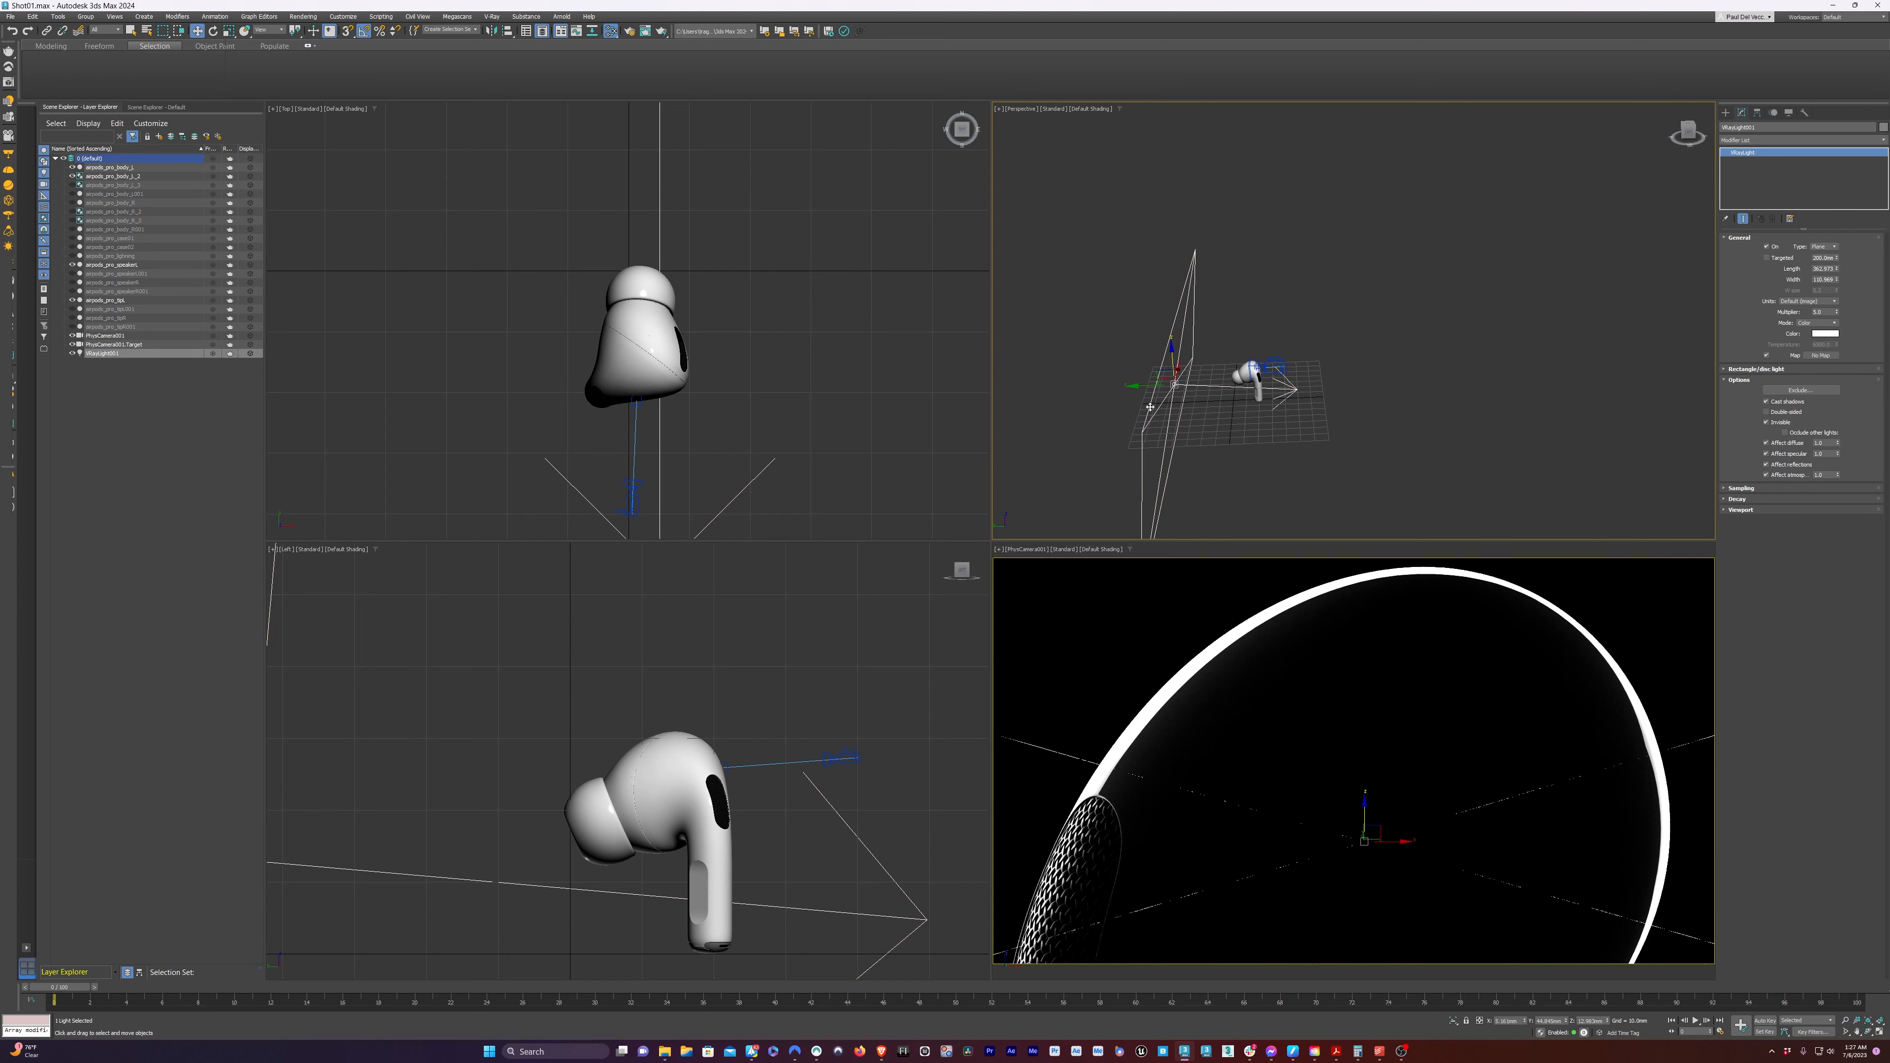
shift+drag(1135, 386, 1417, 376)
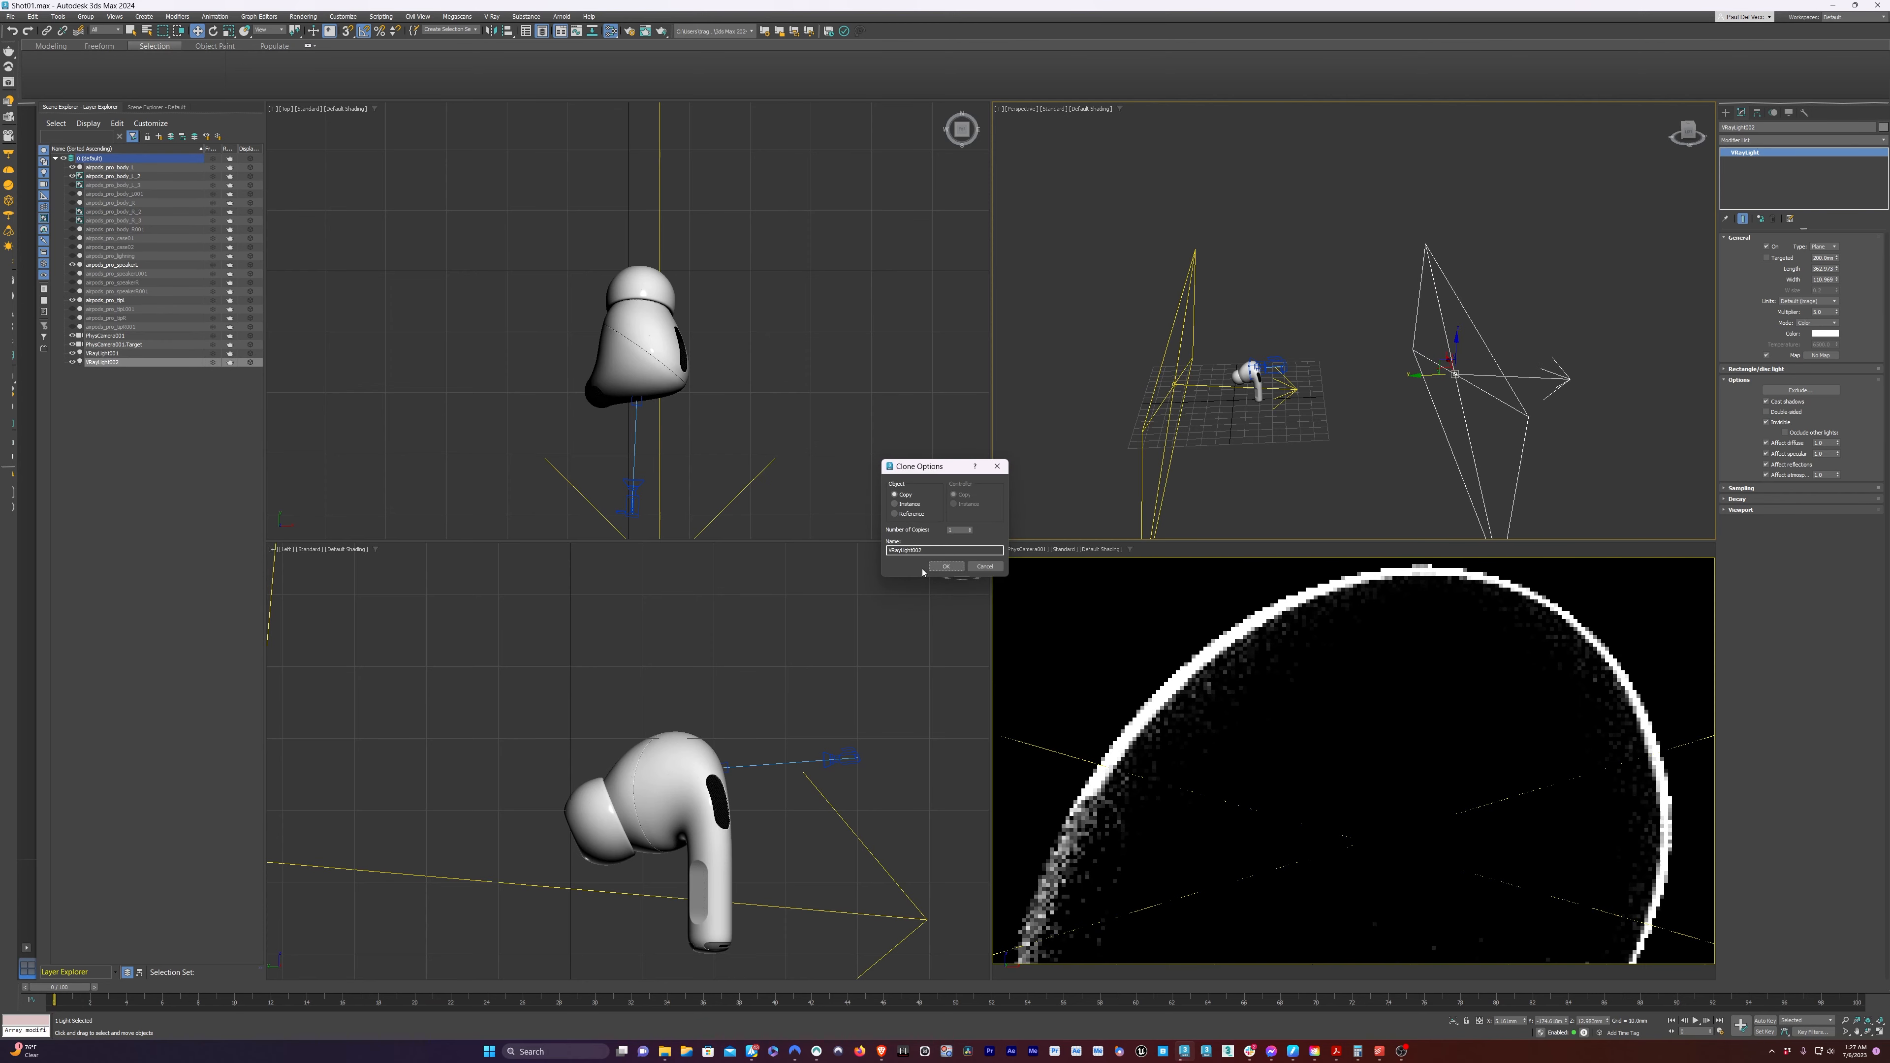
click(945, 566)
Turn the copied light around to face the earbud from the camera side and raise it slightly
key(e)
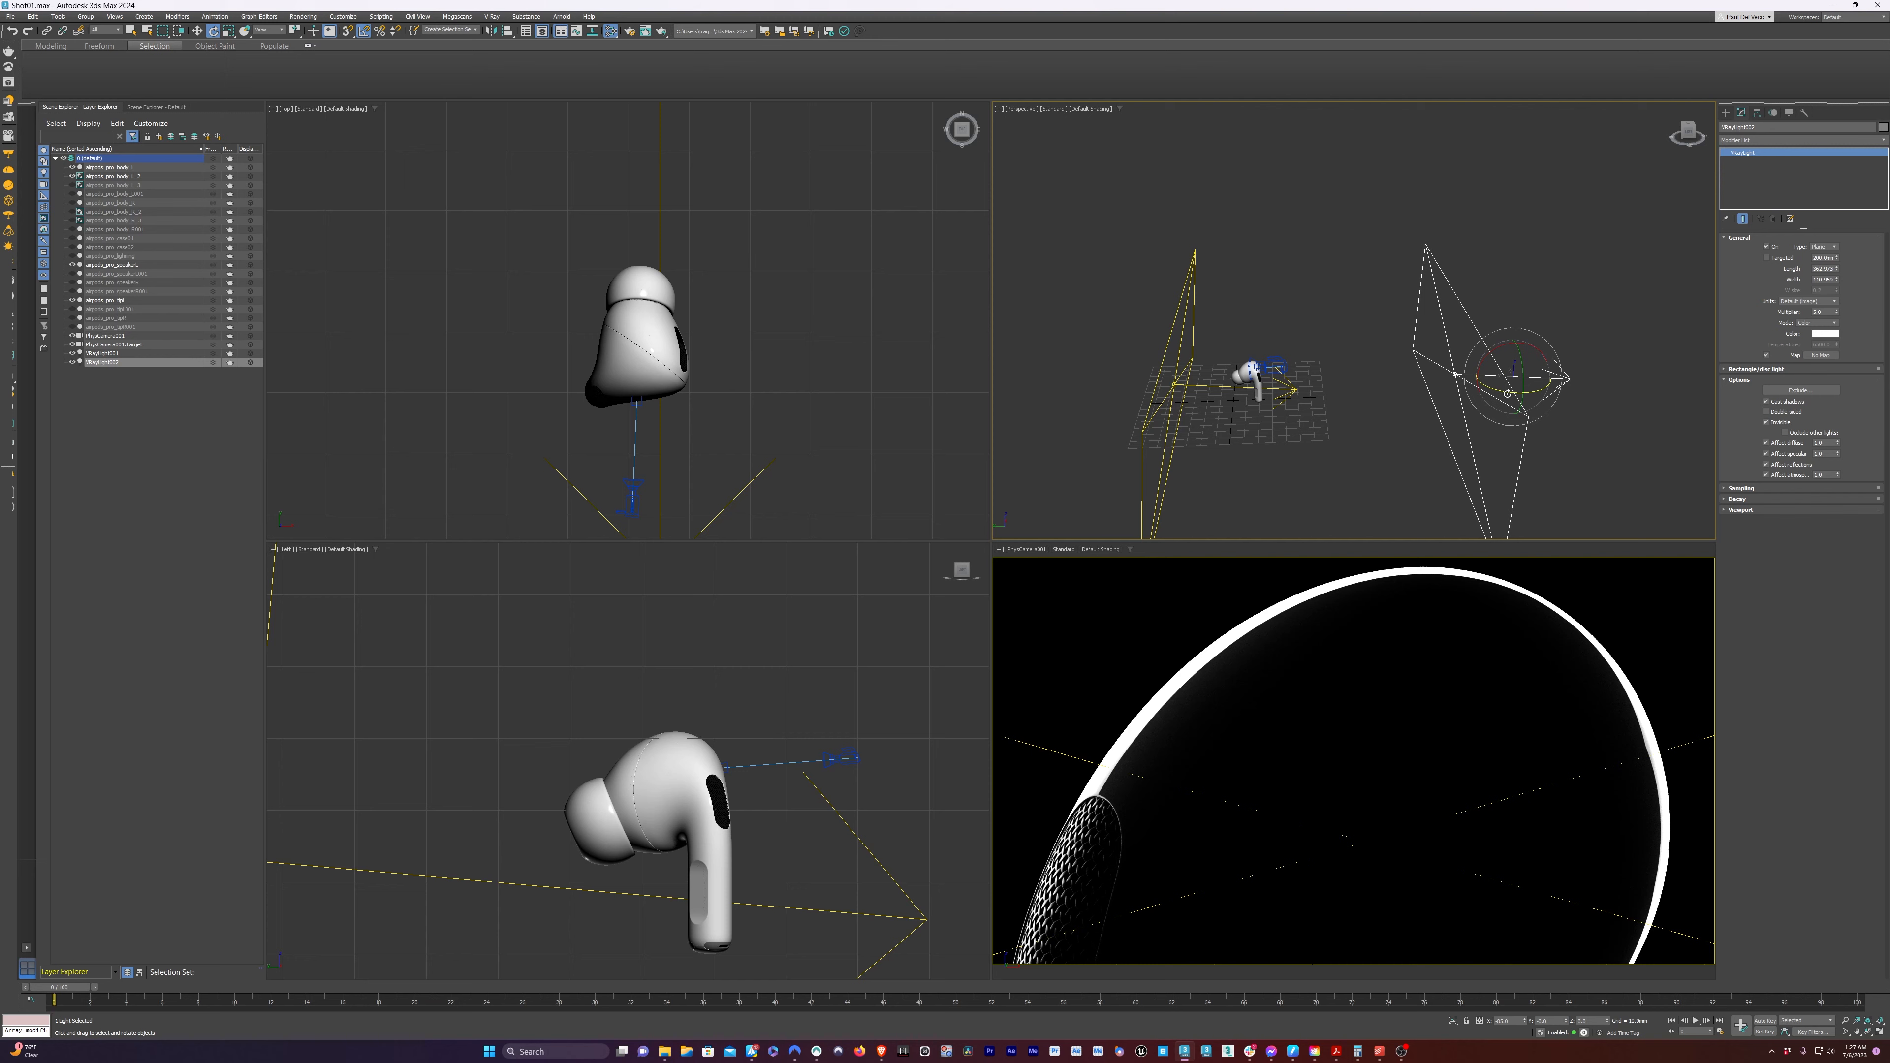
drag(1507, 394, 1424, 323)
key(w)
mouse_move(1439, 466)
alt+middle_down()
mouse_move(1345, 445)
mouse_move(1428, 465)
alt+middle_up()
drag(1547, 374, 1533, 374)
drag(1499, 339, 1499, 322)
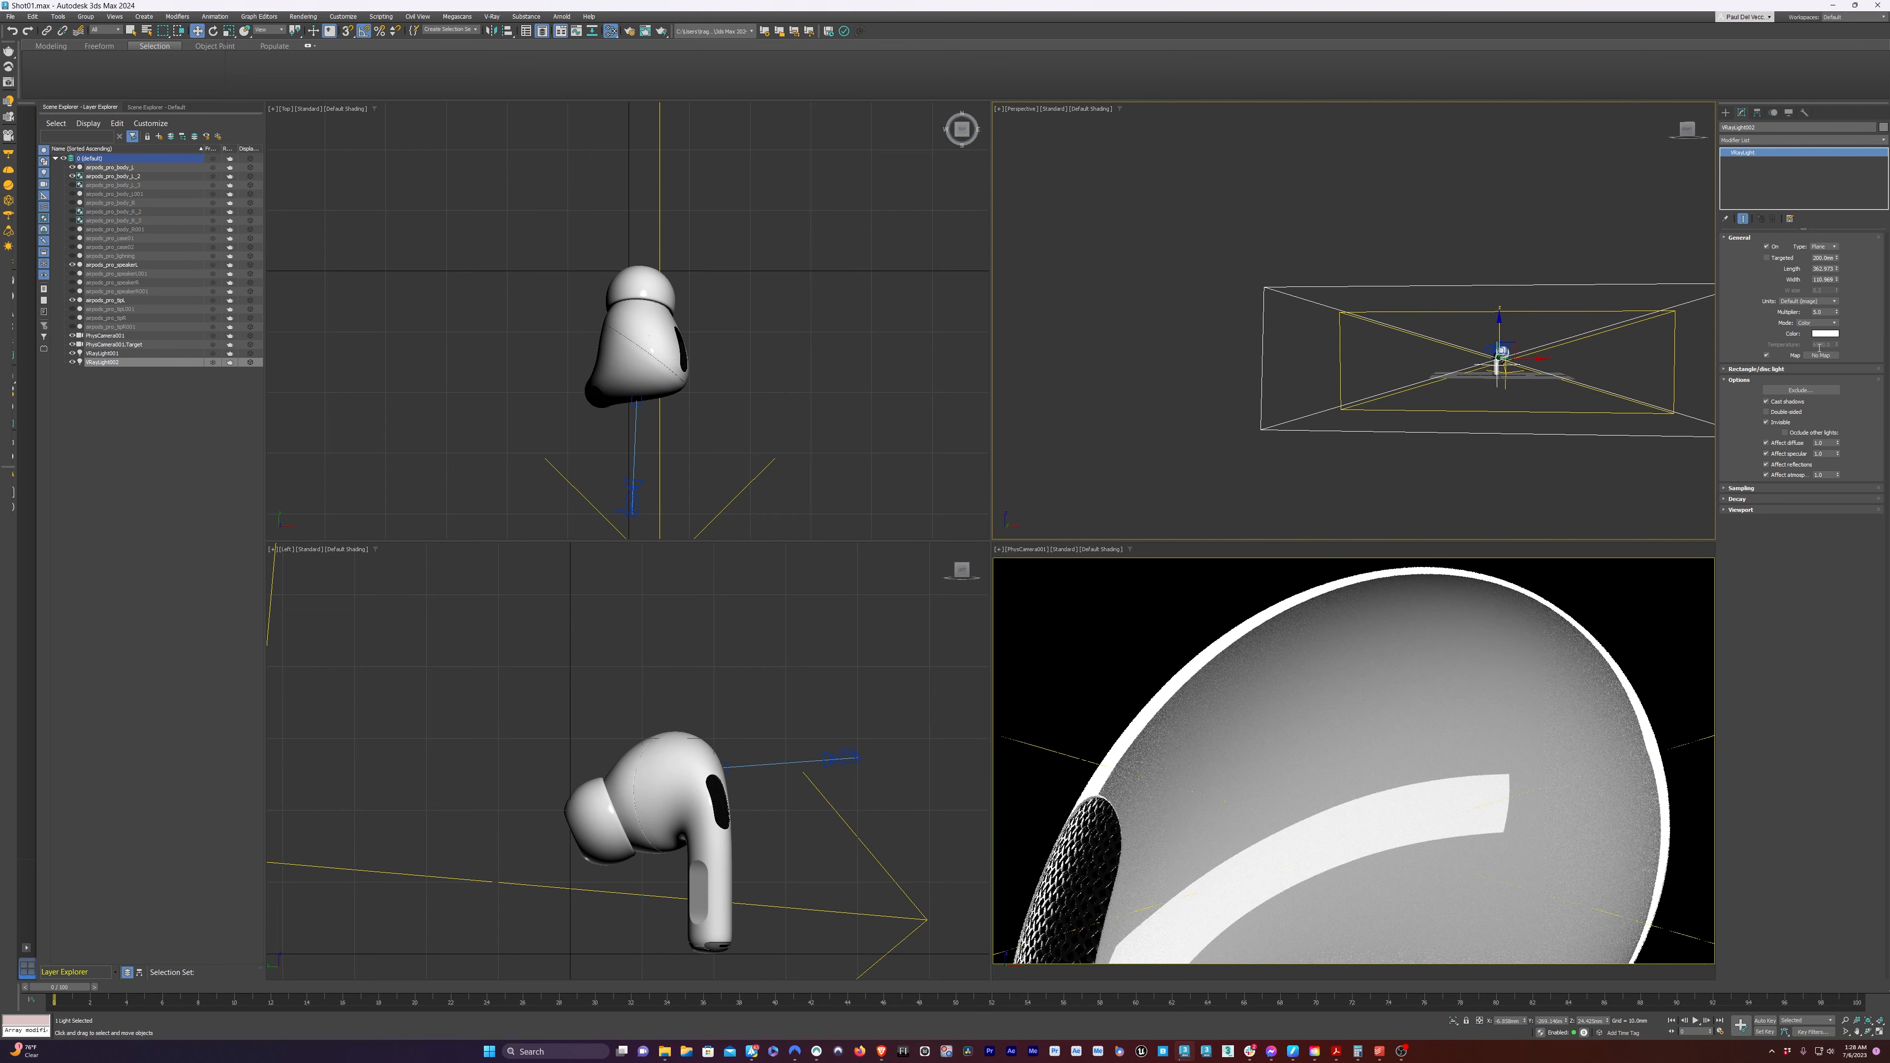
Set the front light's multiplier to 2.0 and stop it from affecting specular and reflections
drag(1827, 312, 1782, 320)
text(2)
key(Return)
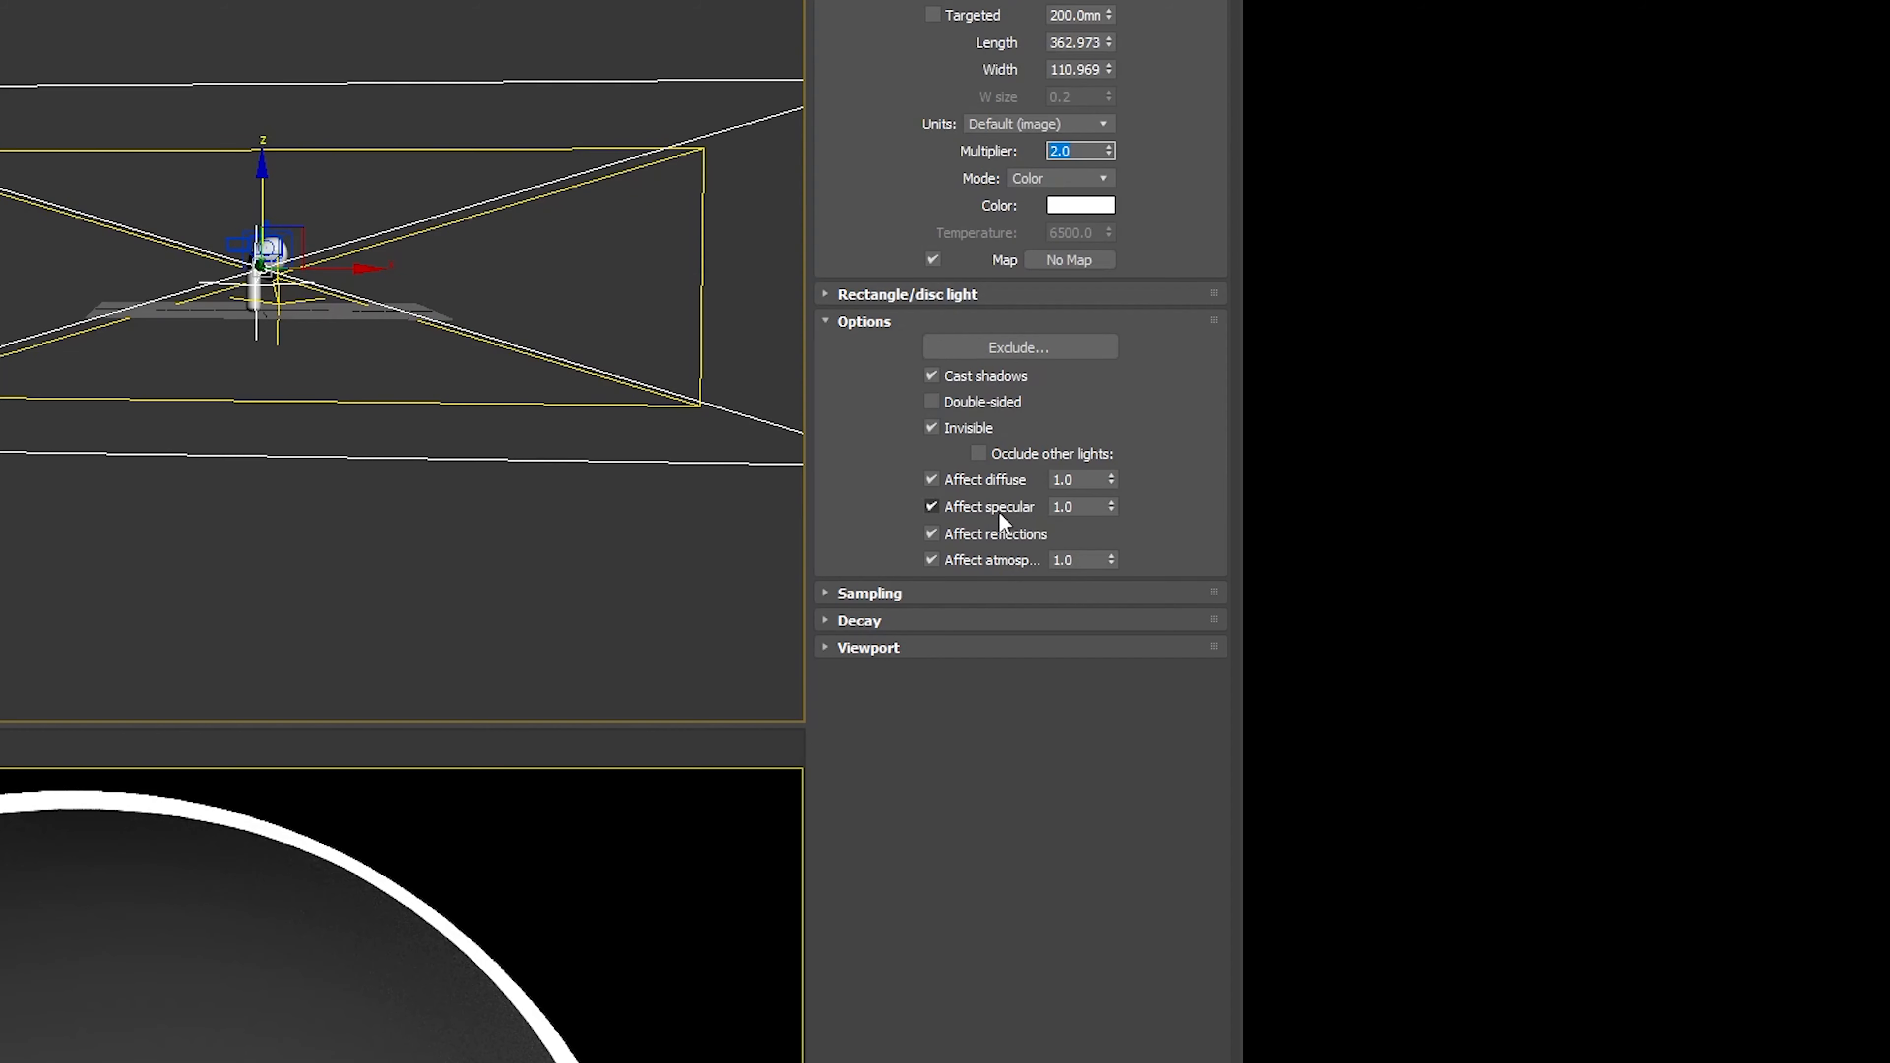
click(997, 507)
click(993, 539)
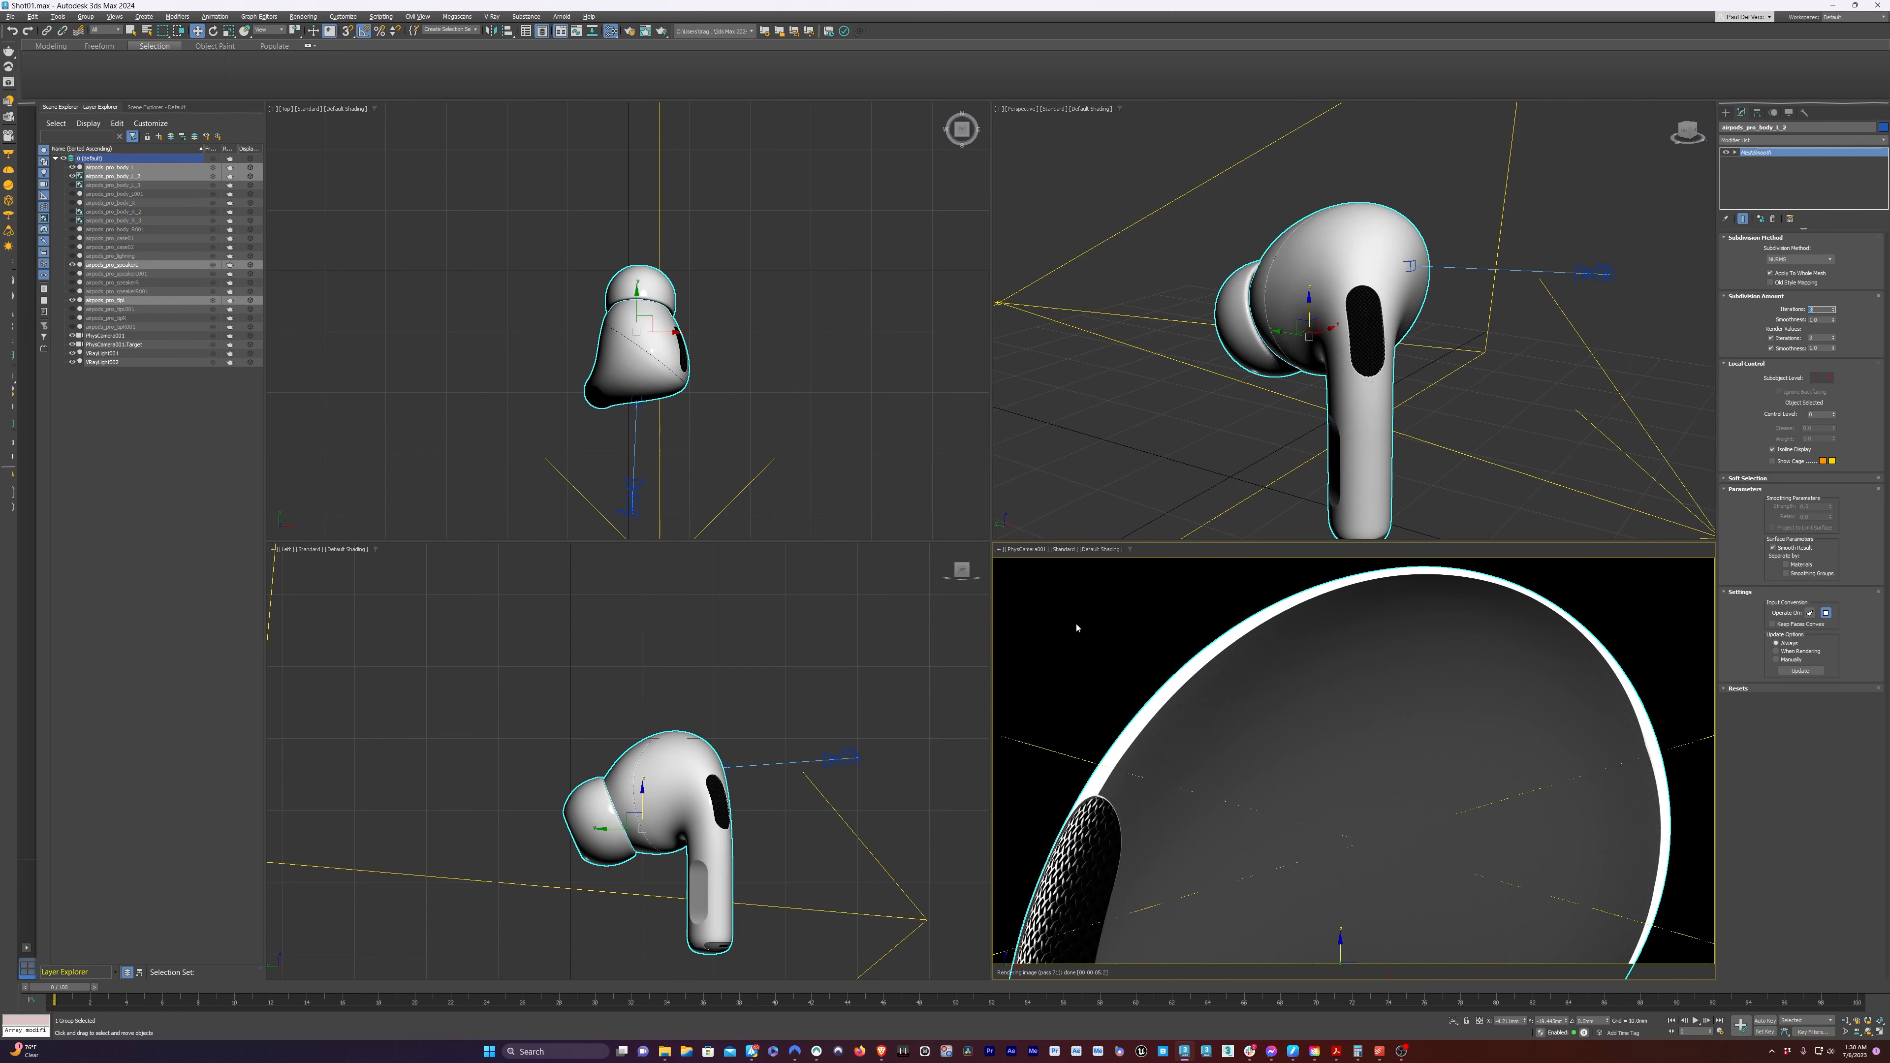
Return the camera viewport from the interactive render to shaded display and select the physical camera together with its target
click(1064, 549)
click(1072, 640)
click(1518, 350)
click(1603, 276)
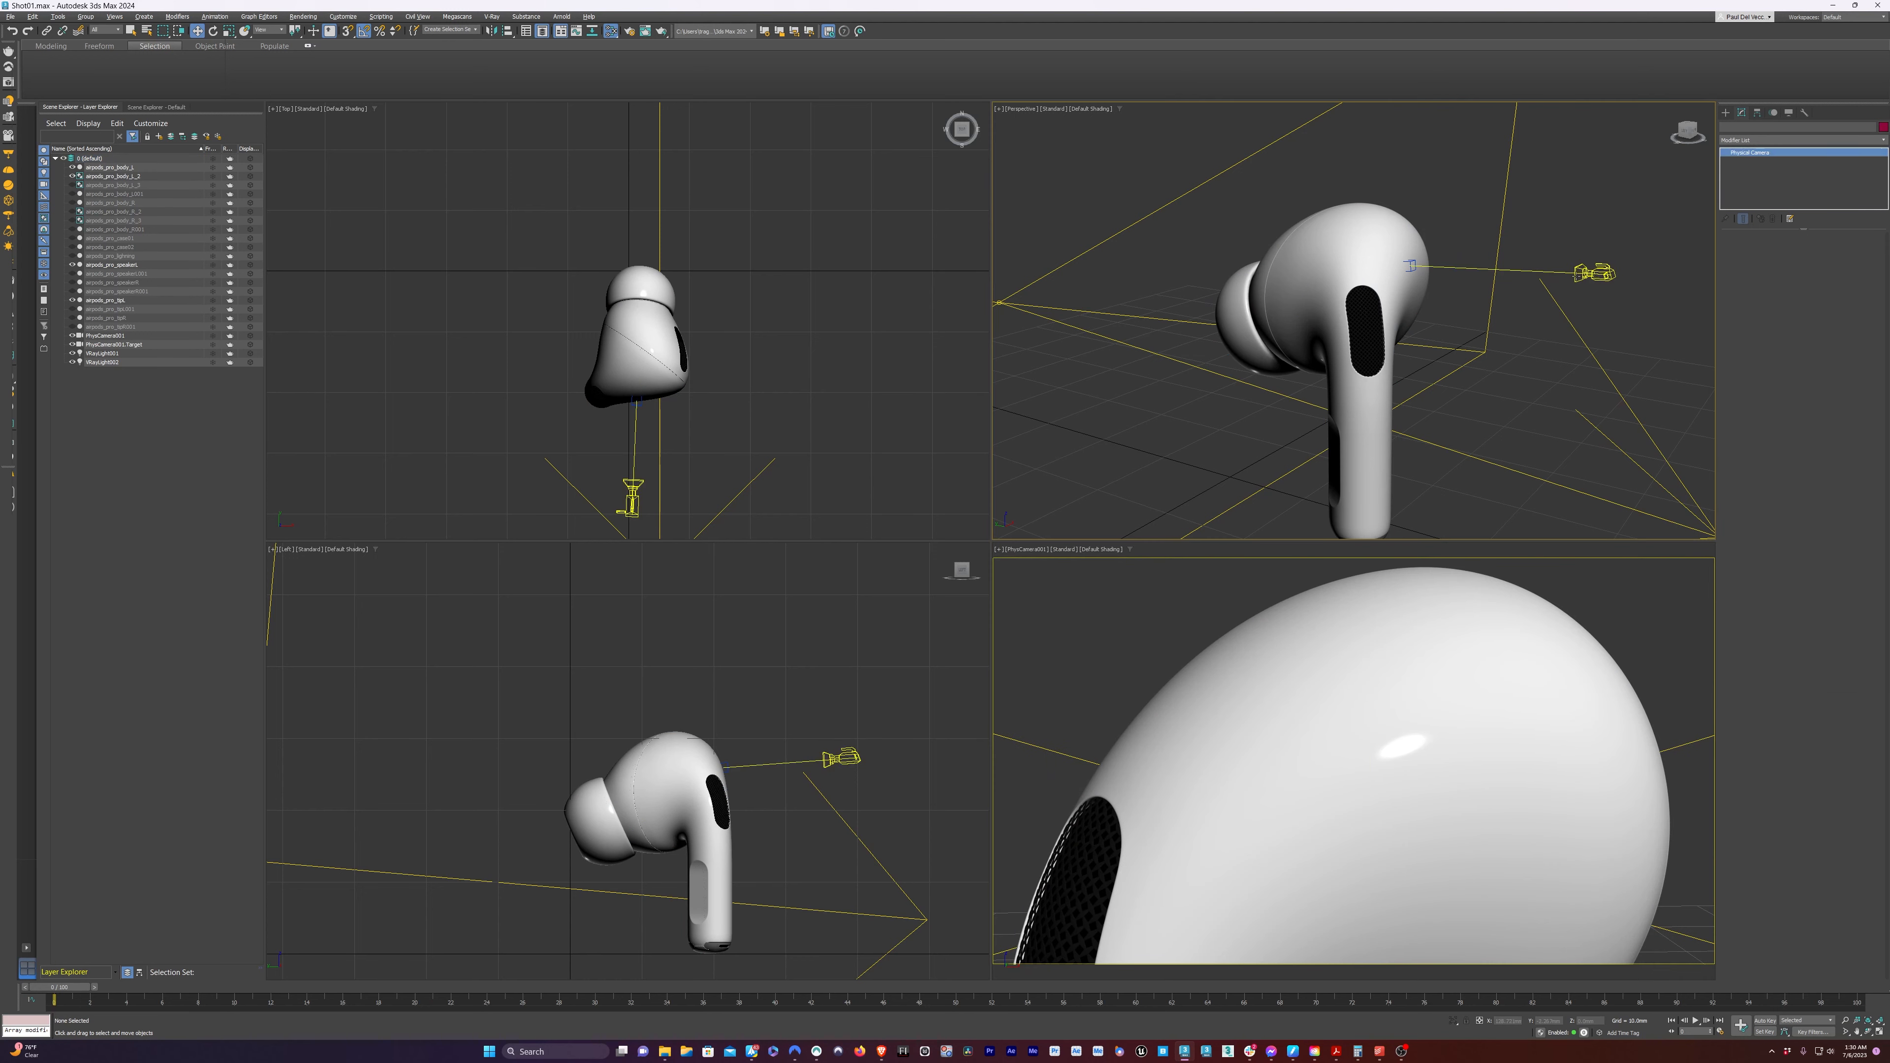
click(1467, 273)
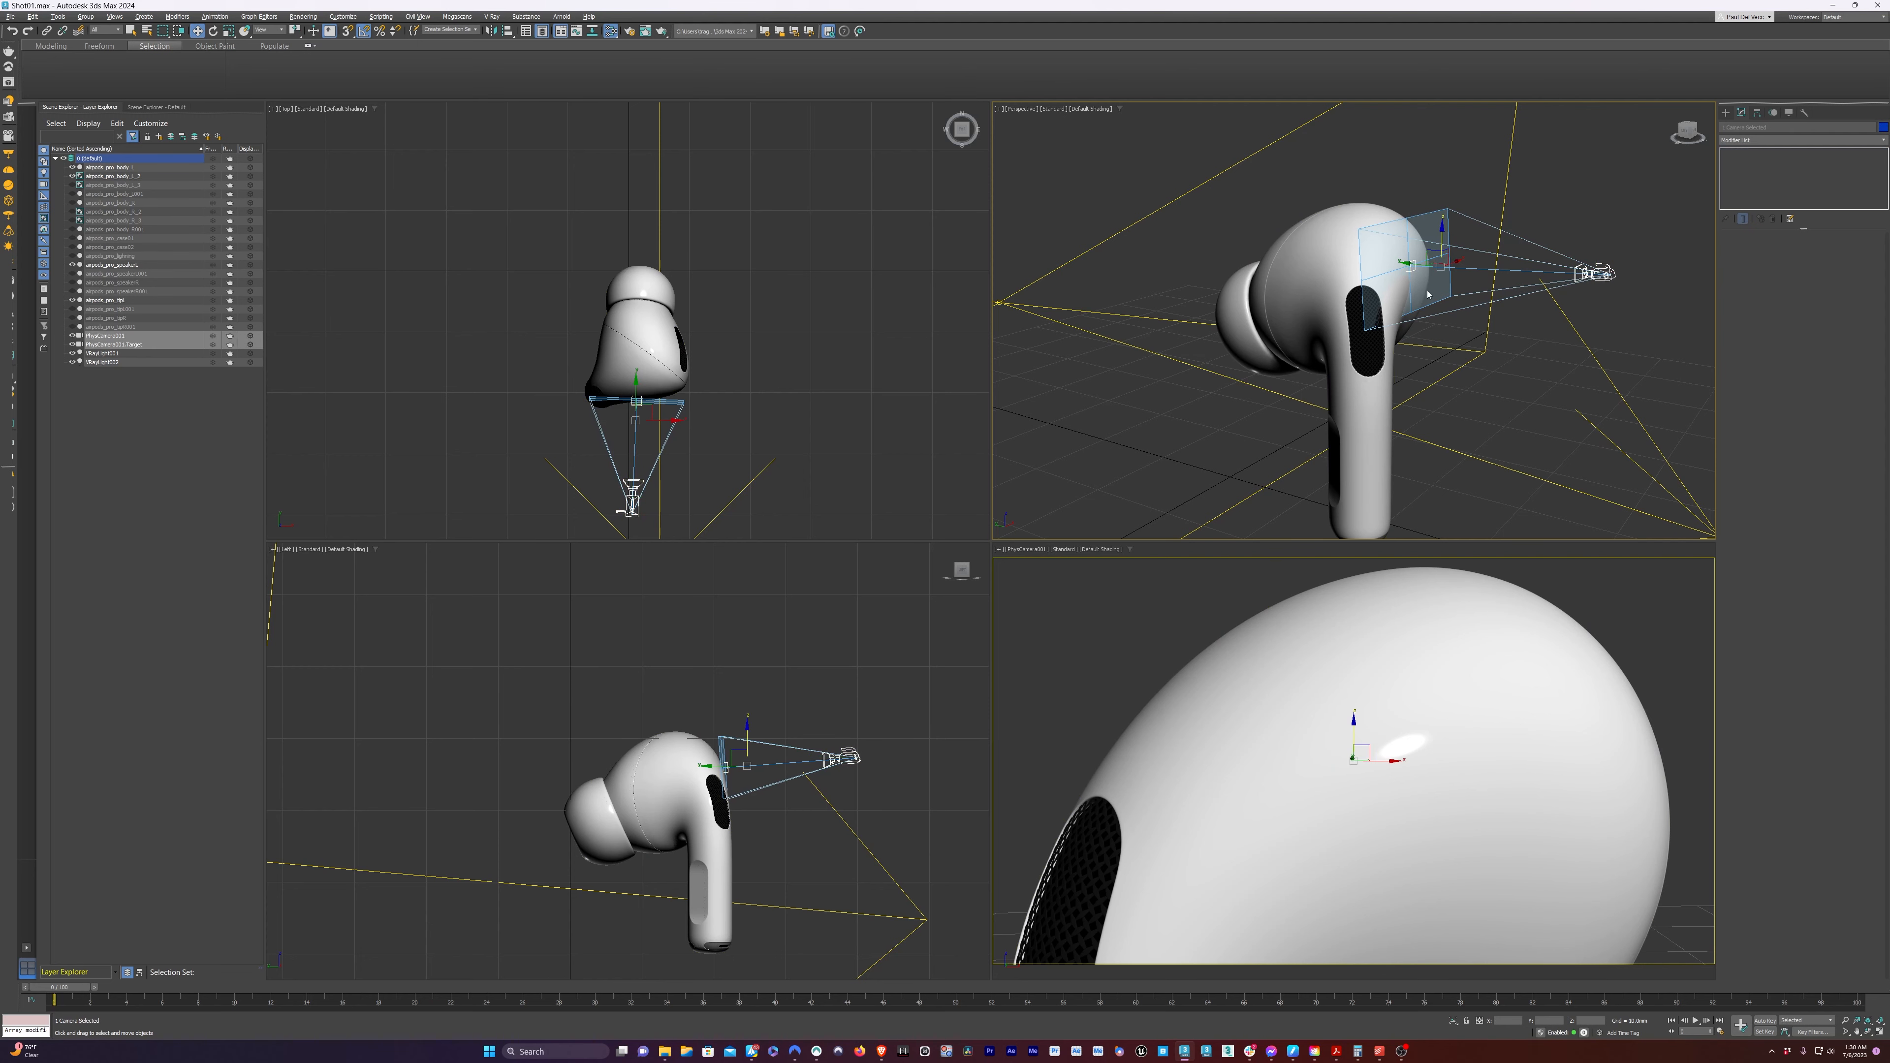
With Auto Key enabled, key the camera and its target at frame 0 and go to frame 80
click(1765, 1020)
click(1741, 1031)
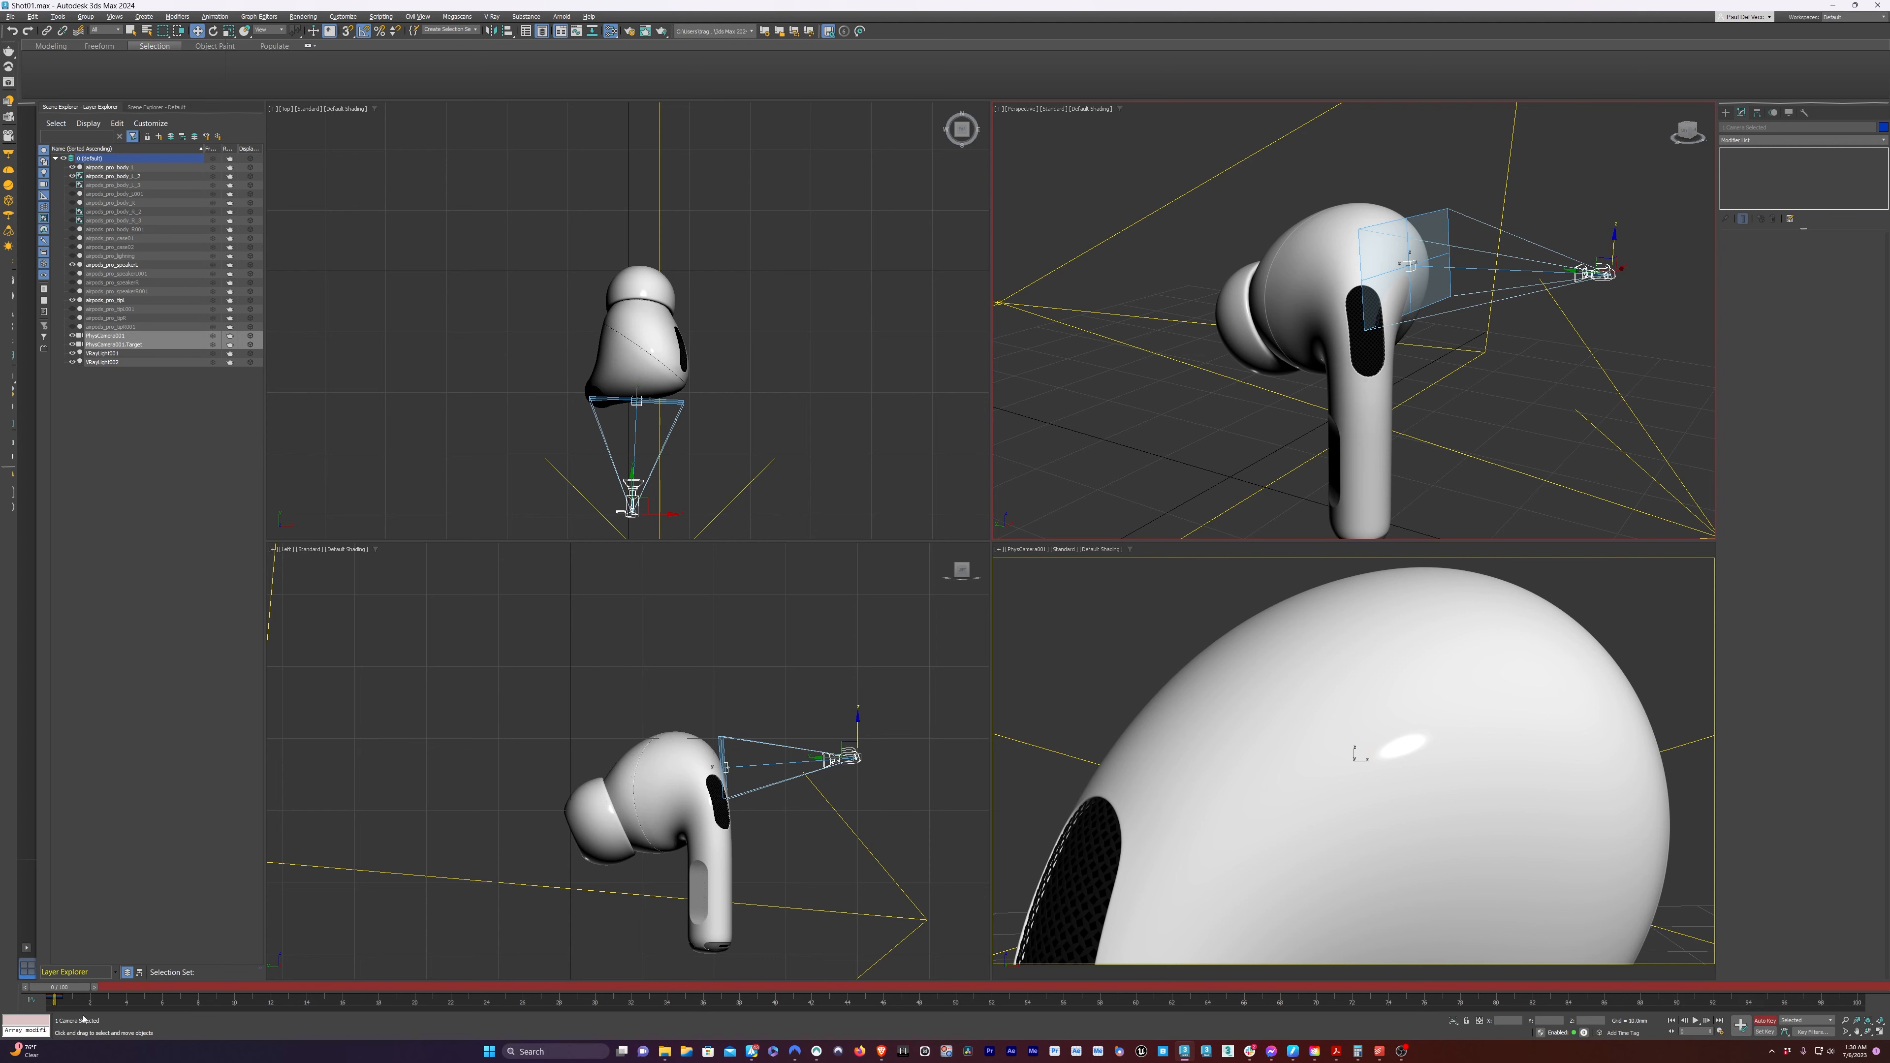
drag(64, 1004, 1469, 991)
key(w)
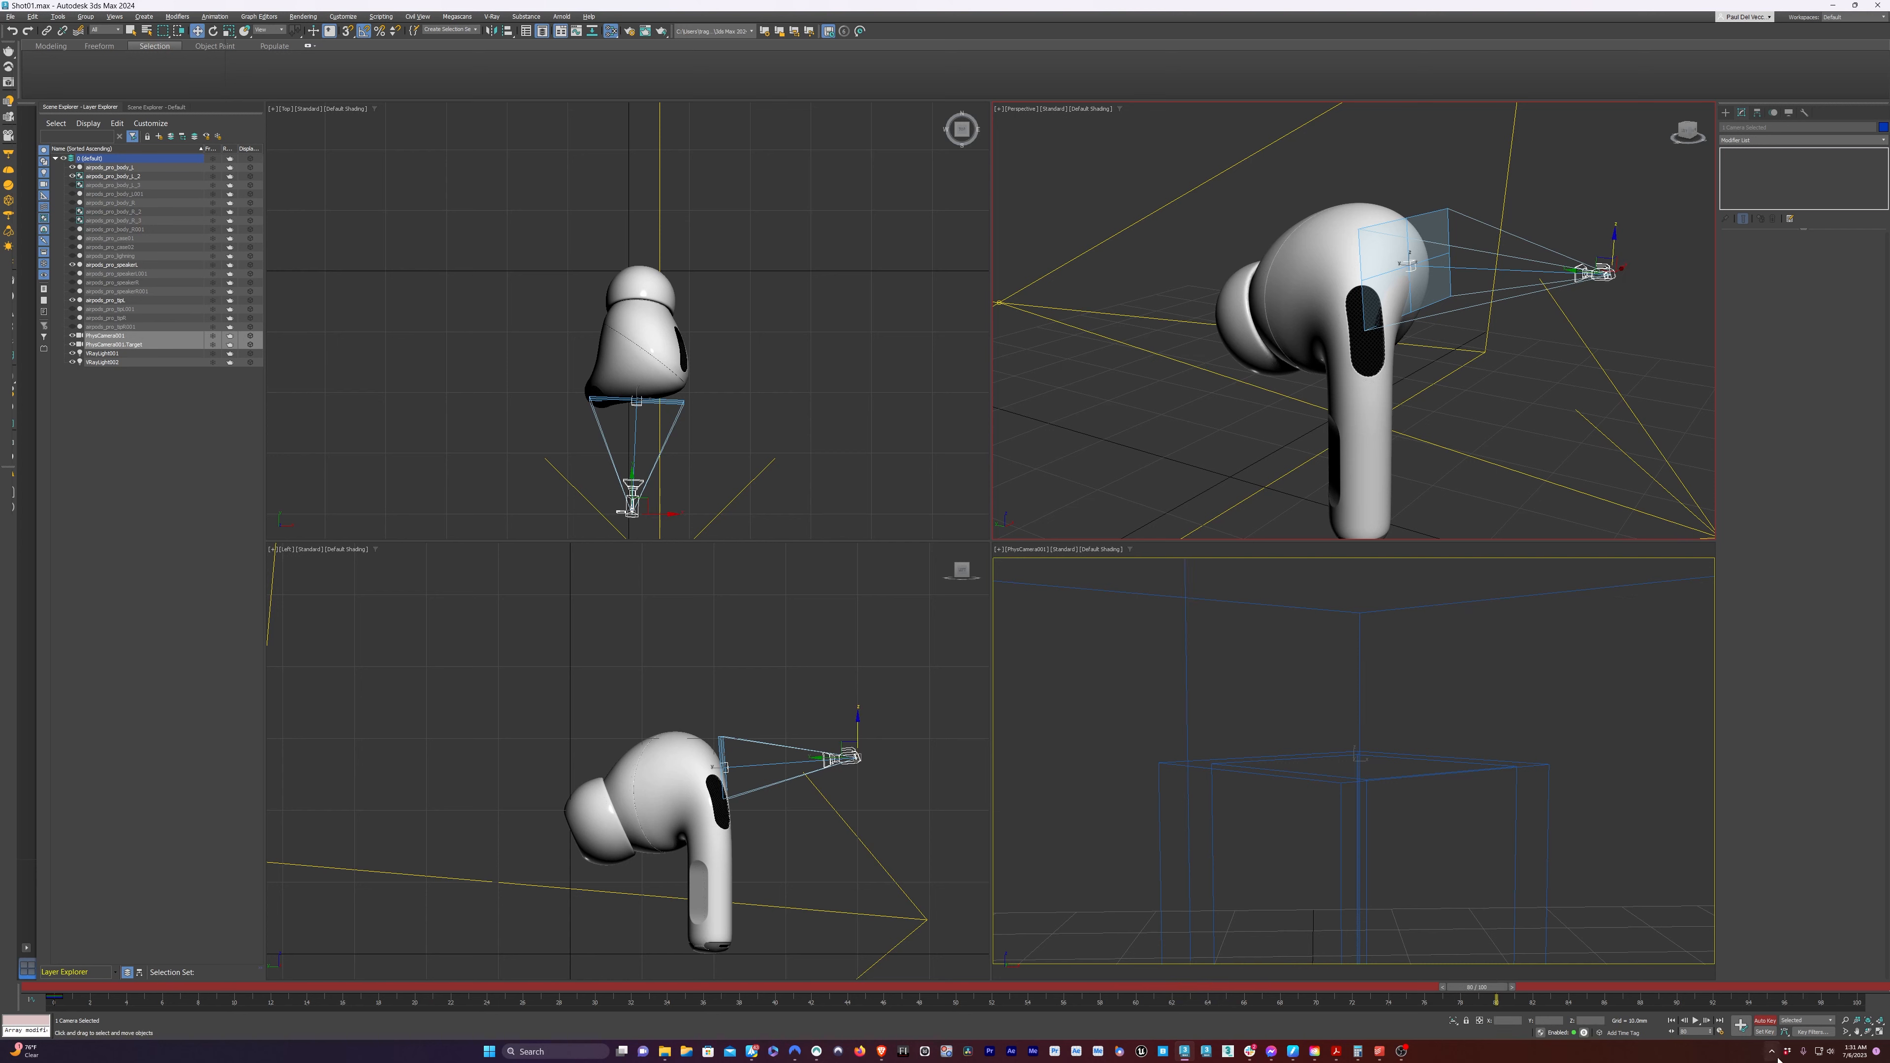
Configure the animation timing to the Film frame rate with an end time of 200
click(1721, 1033)
click(909, 424)
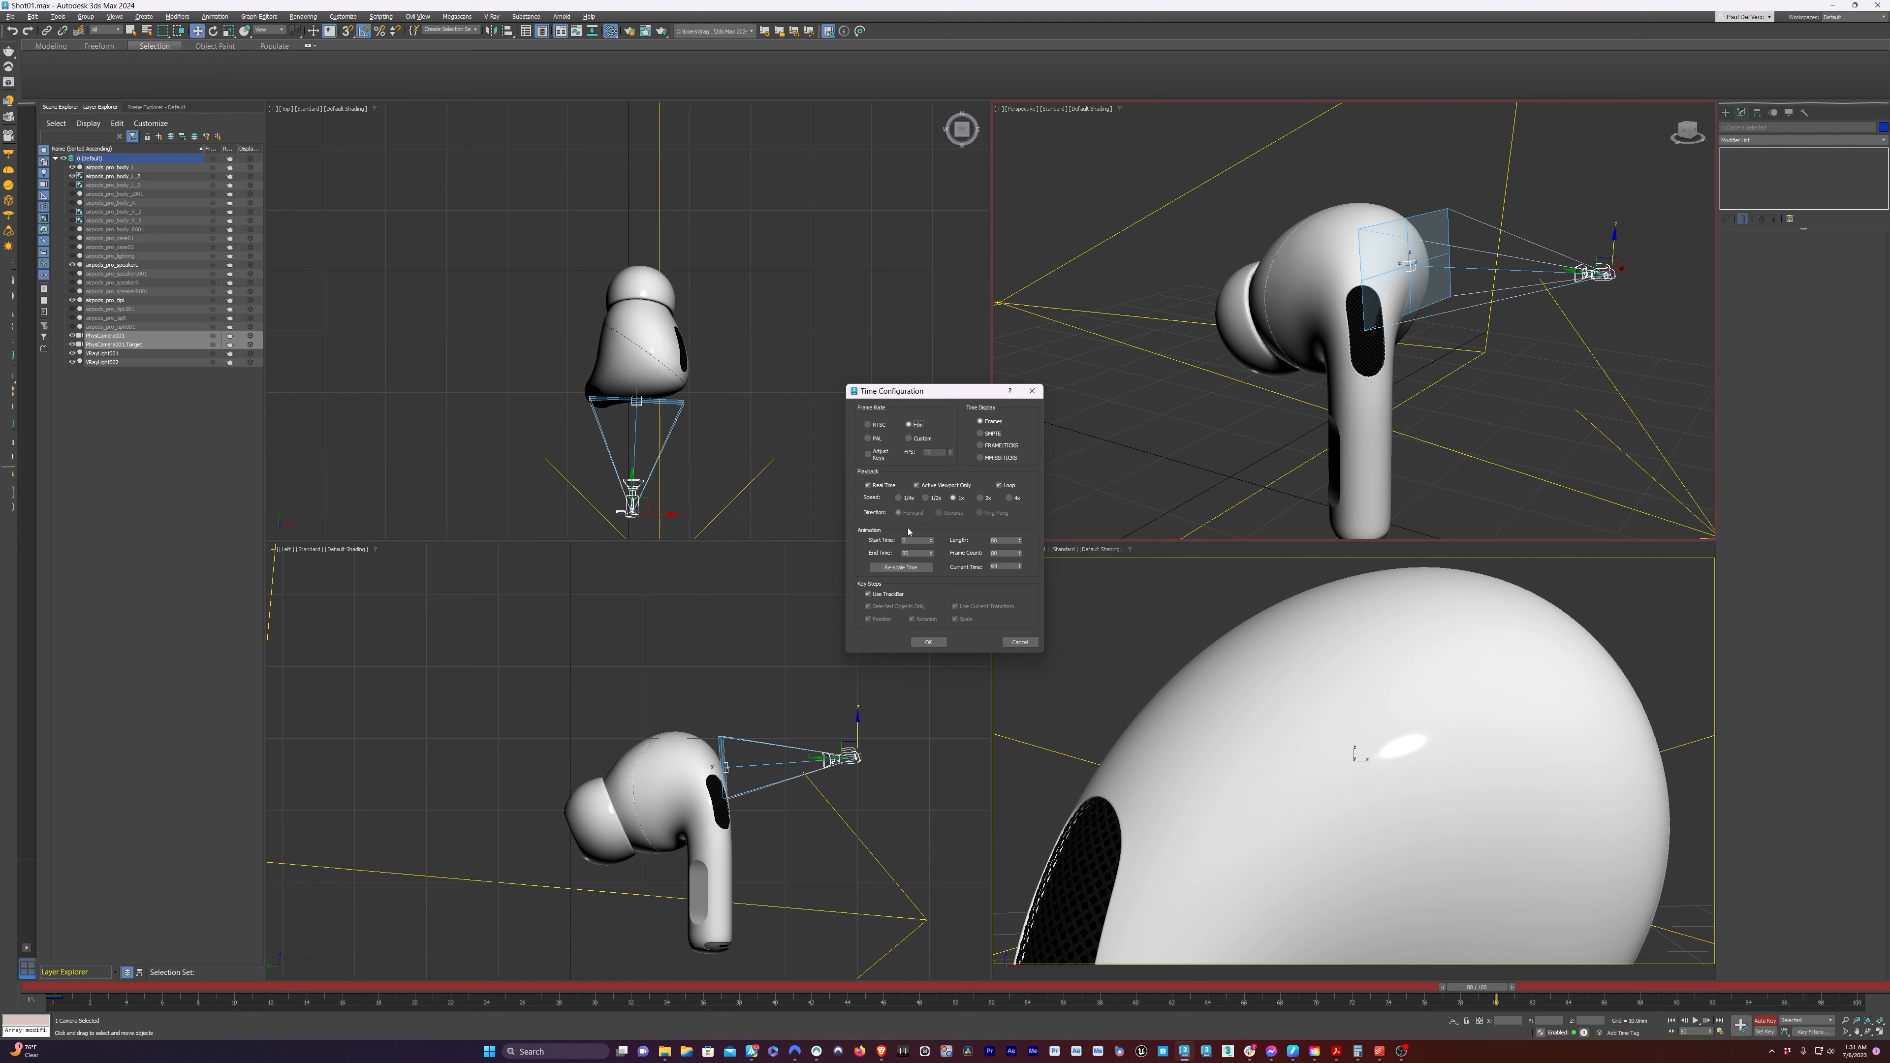
drag(915, 552, 856, 563)
text(200)
key(Return)
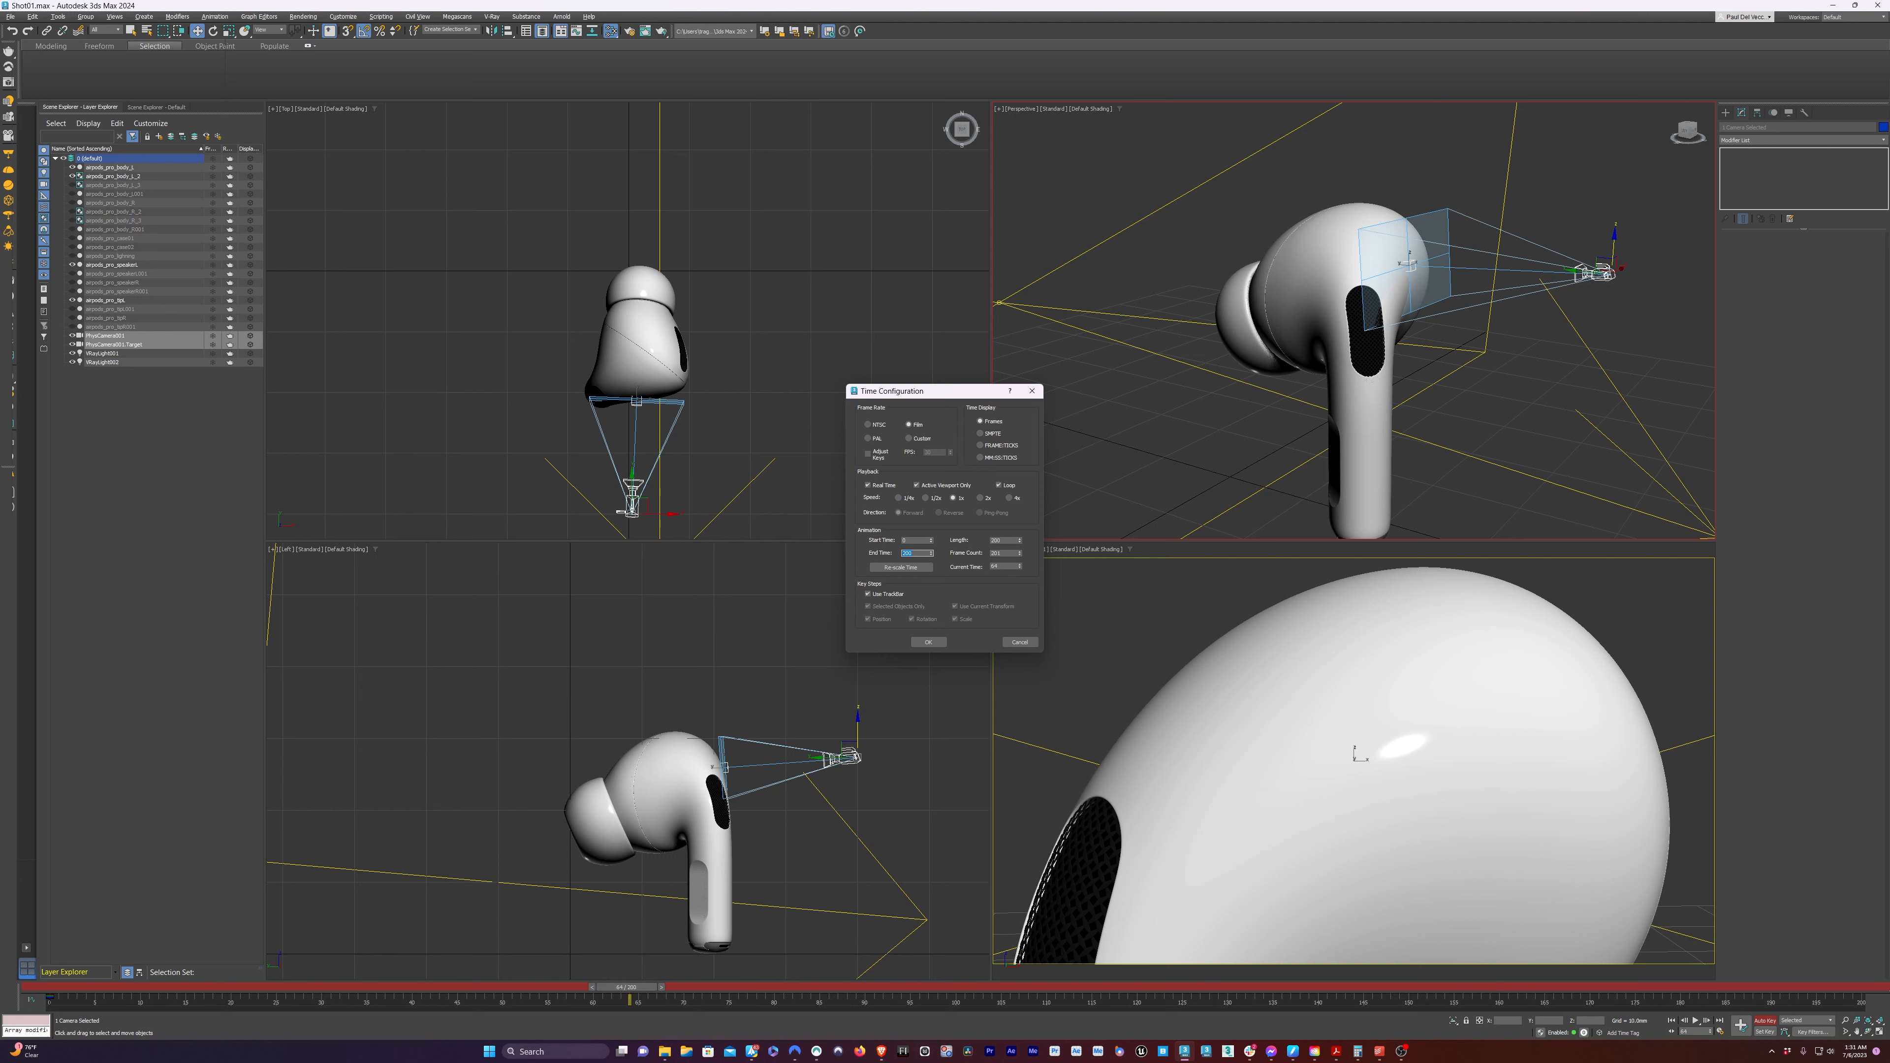
click(928, 642)
At frame 80, select the physical camera with its target and raise both slightly to key the end of the move
drag(644, 990, 790, 1003)
drag(1583, 258, 1620, 300)
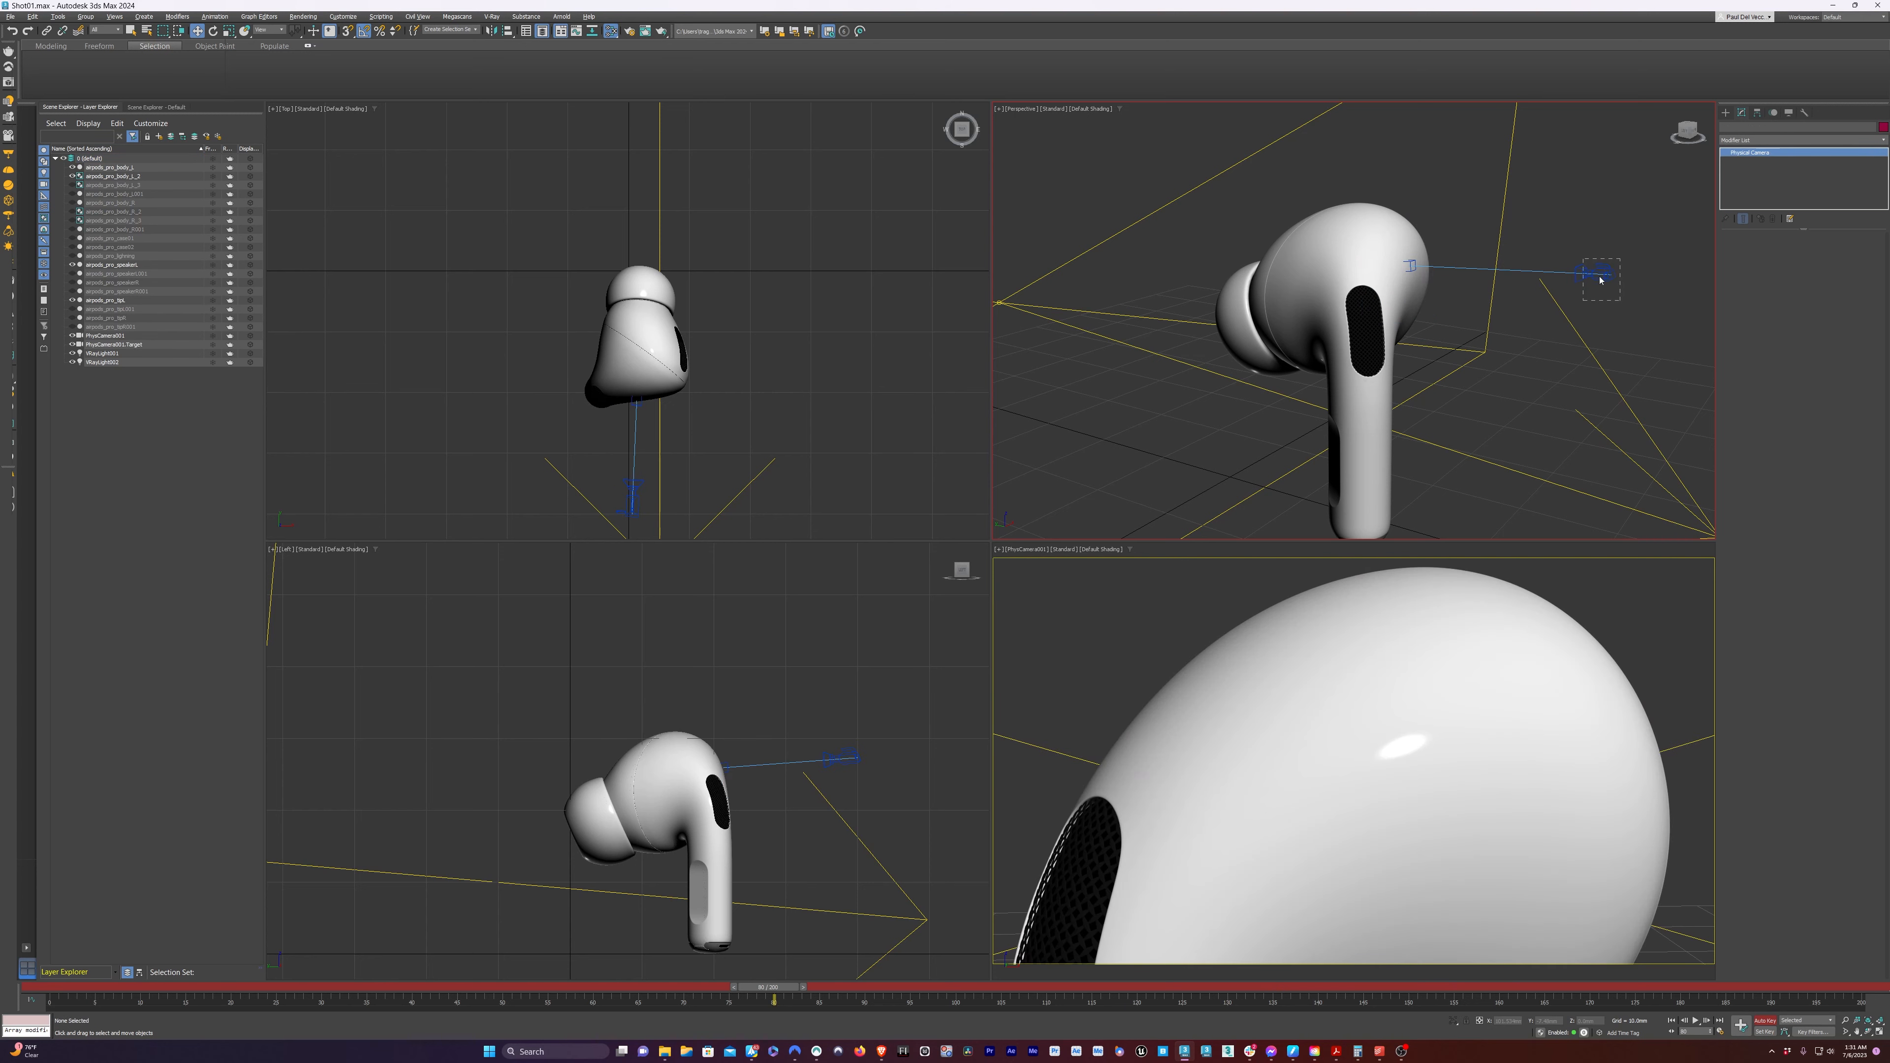
click(1423, 273)
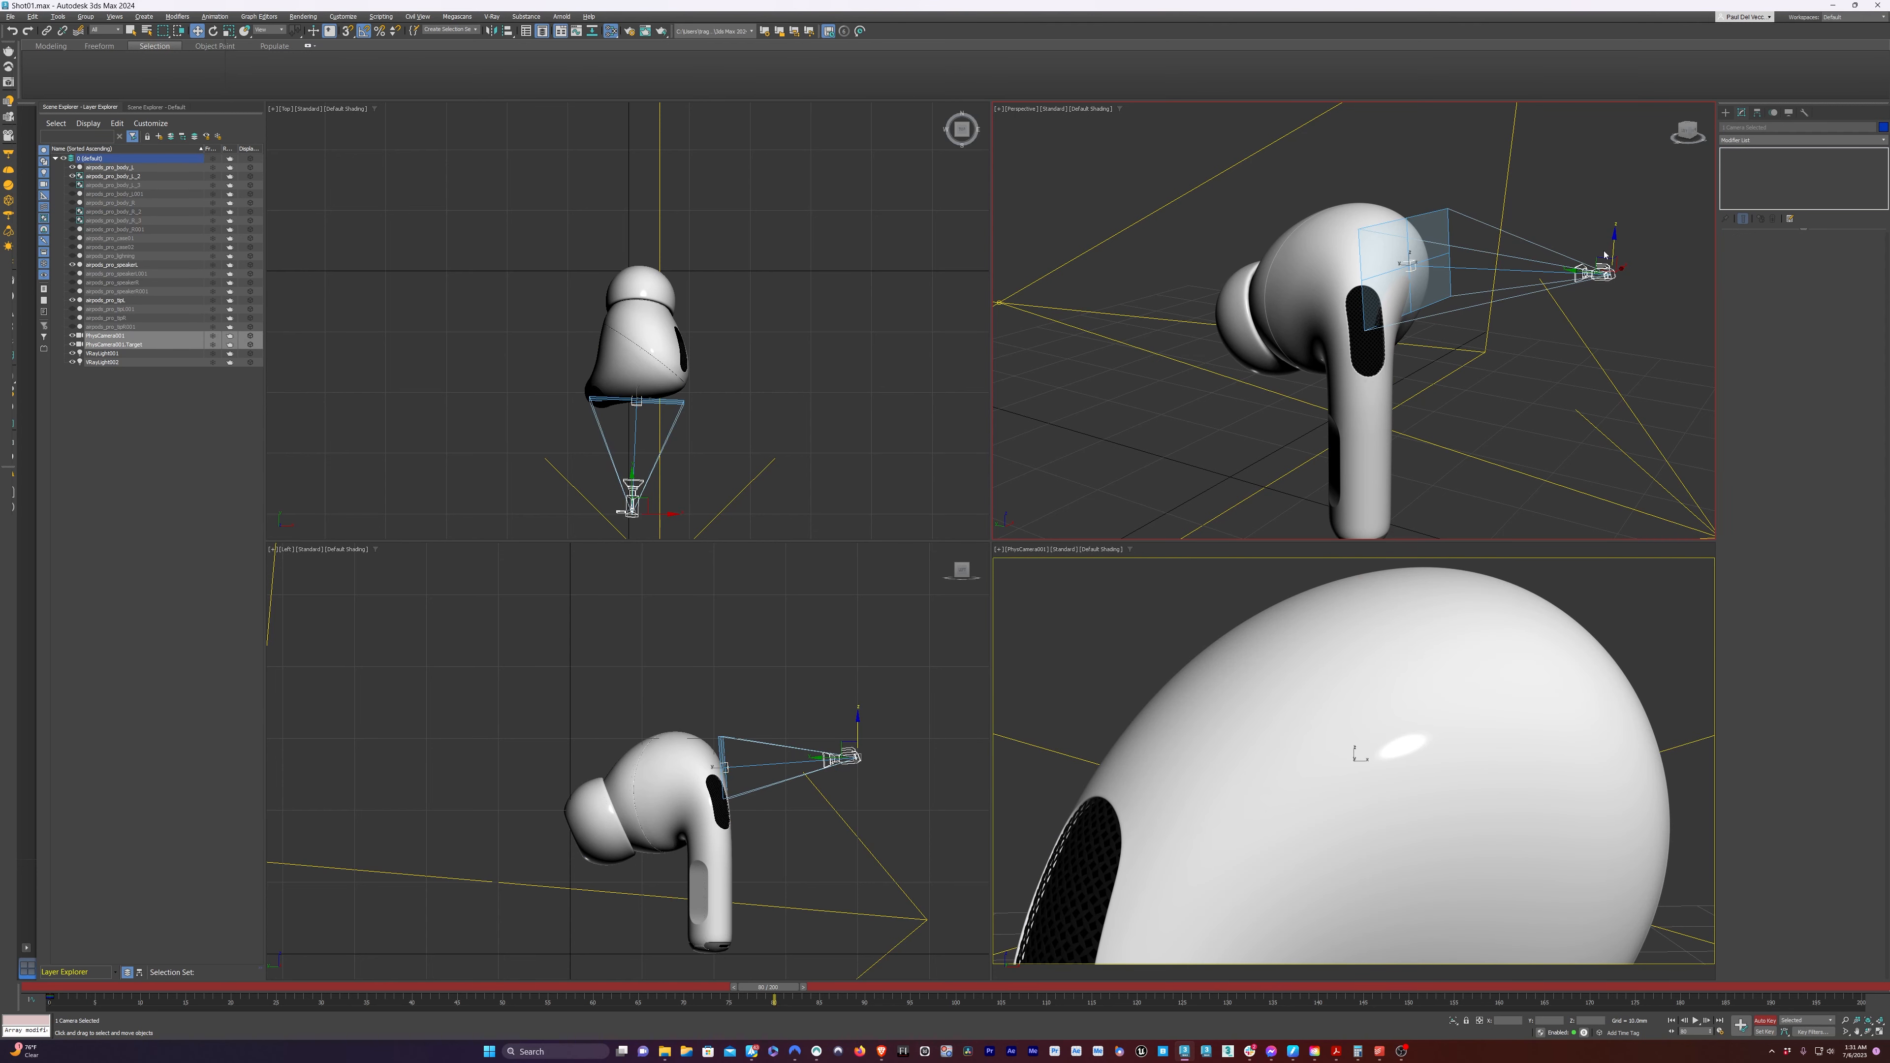
drag(1615, 240, 1614, 231)
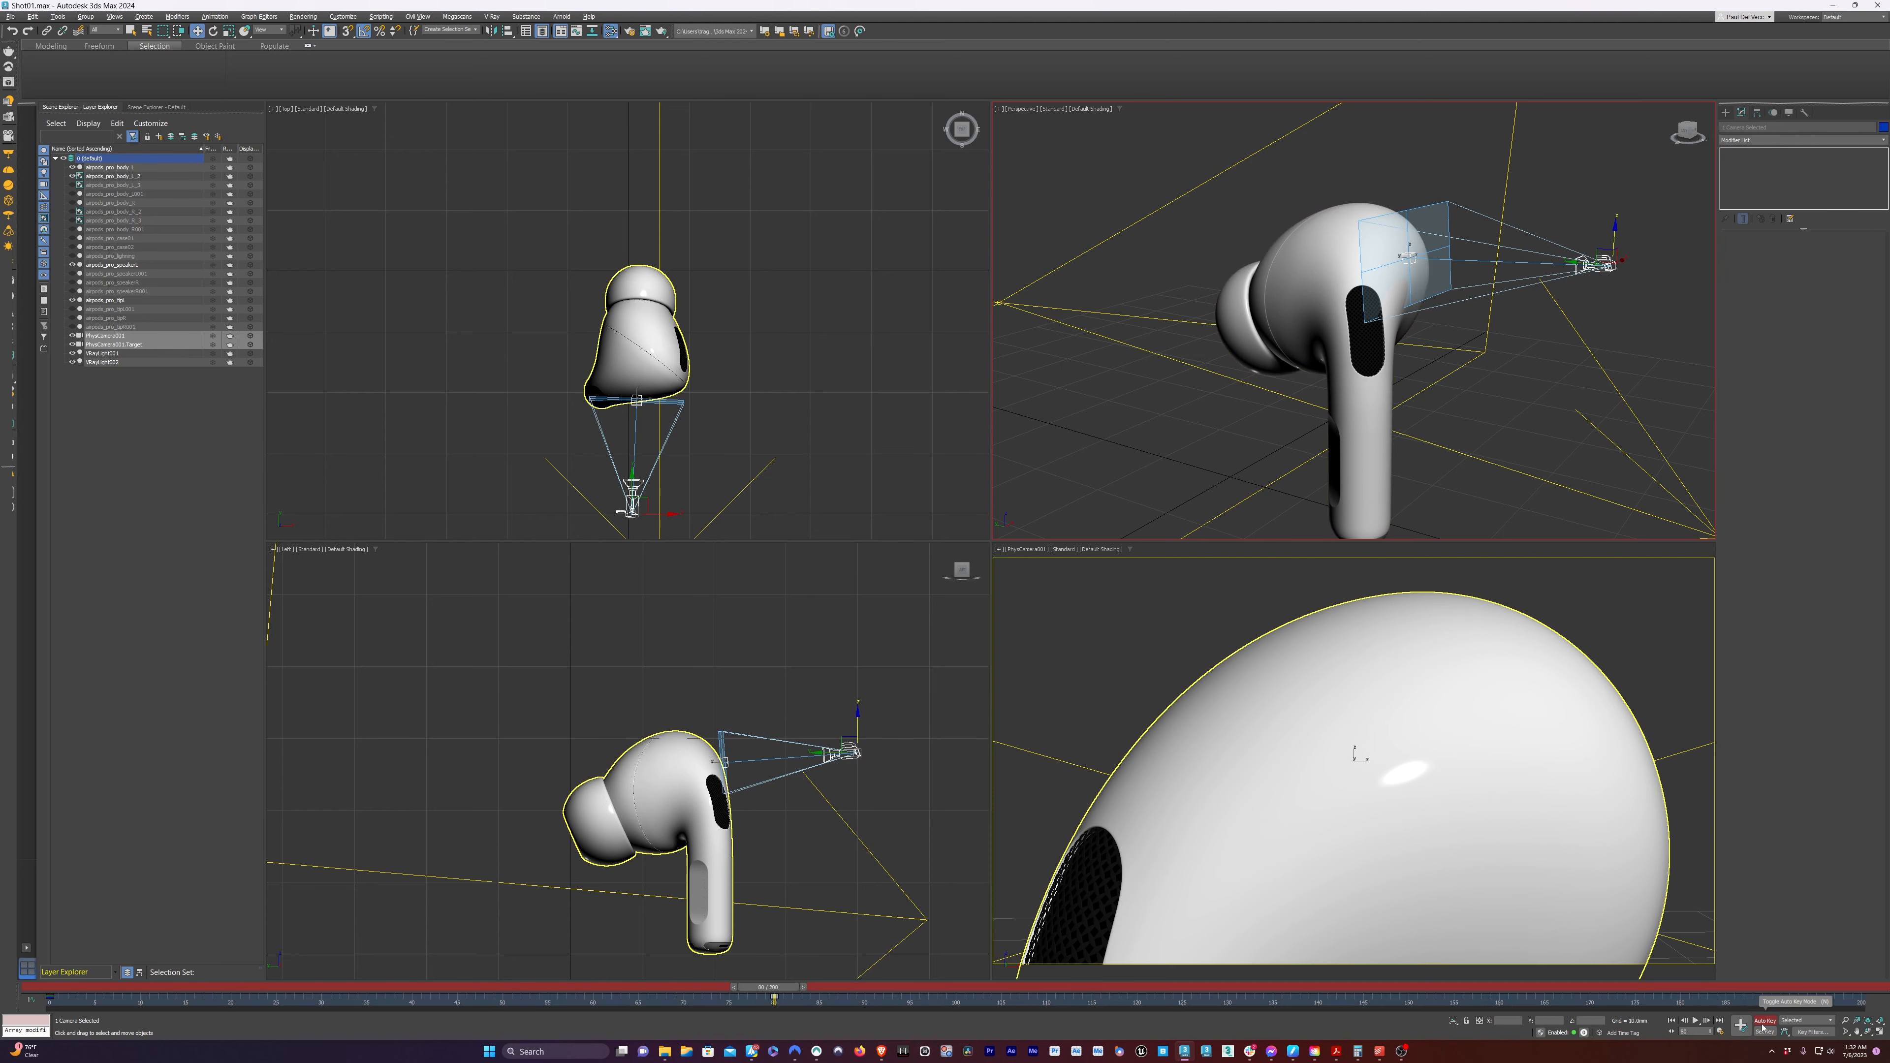
Turn off Auto Key and preview the camera move by playing the animation and scrubbing toward frame 80
click(60, 987)
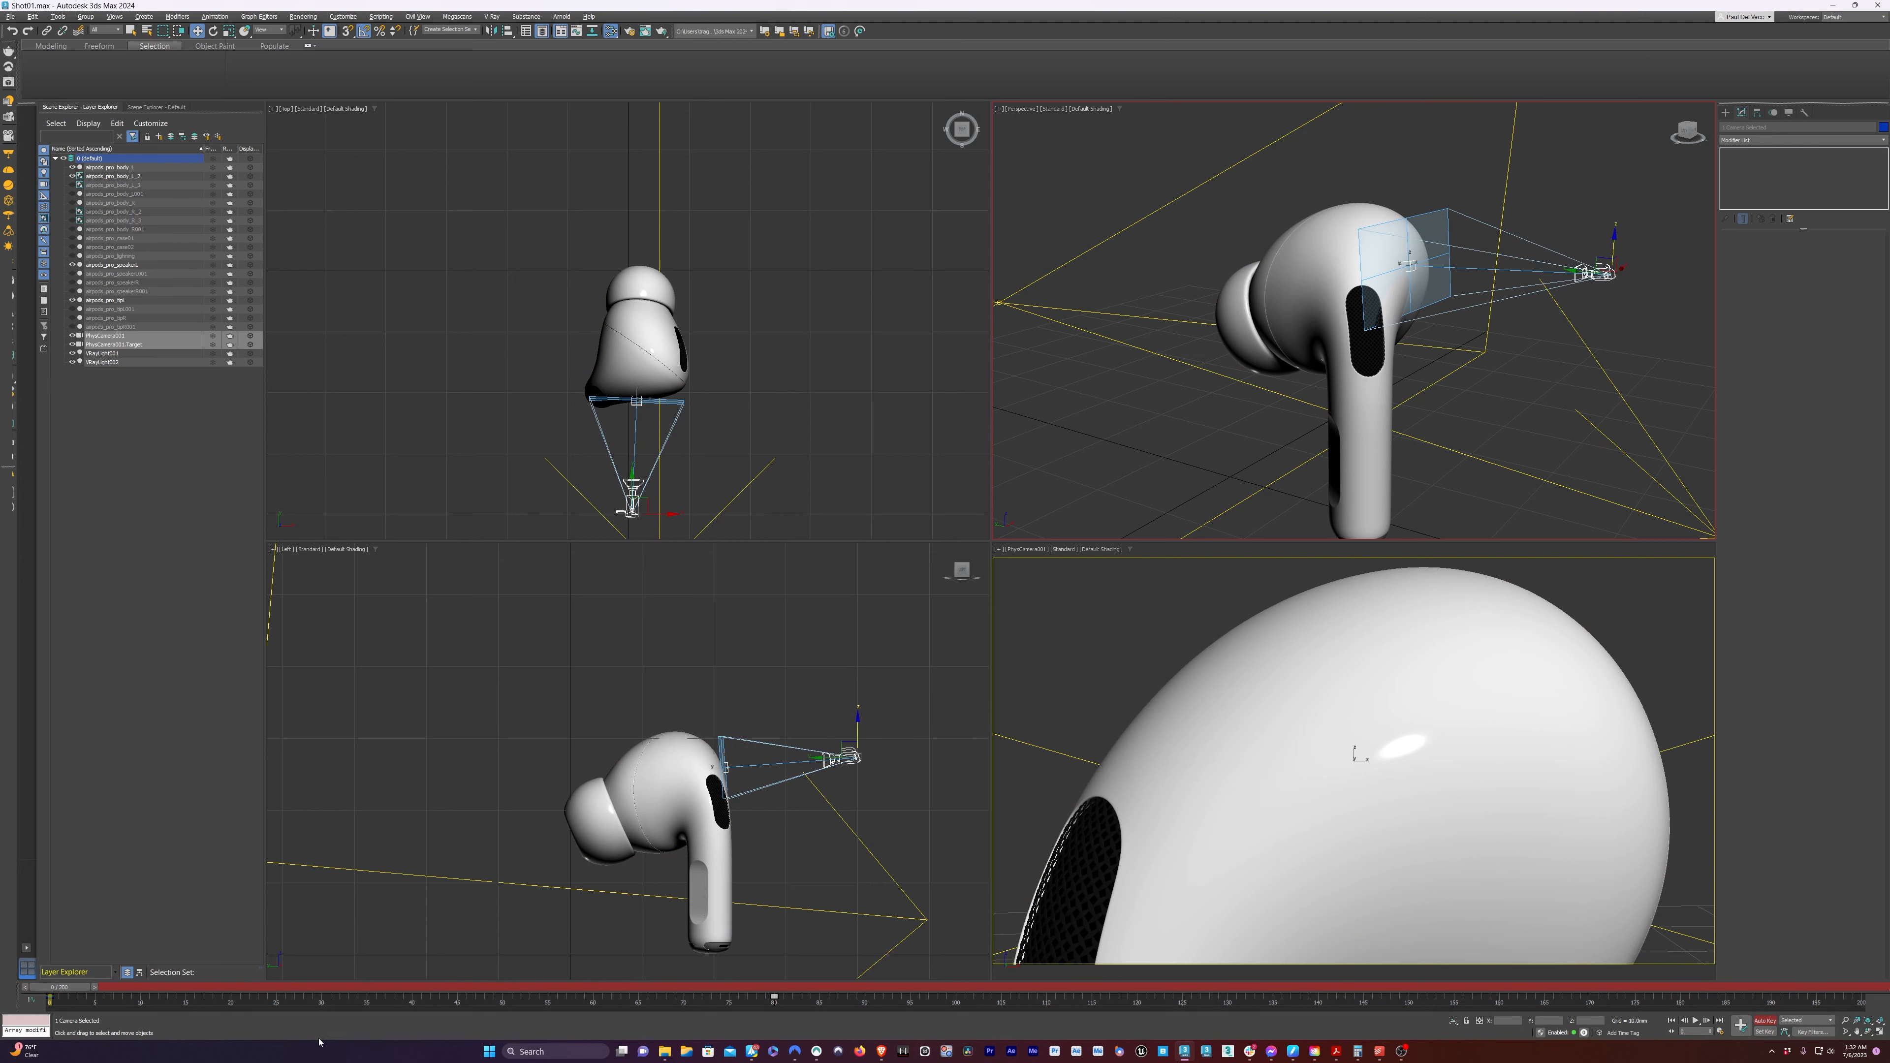
click(360, 988)
click(1767, 1021)
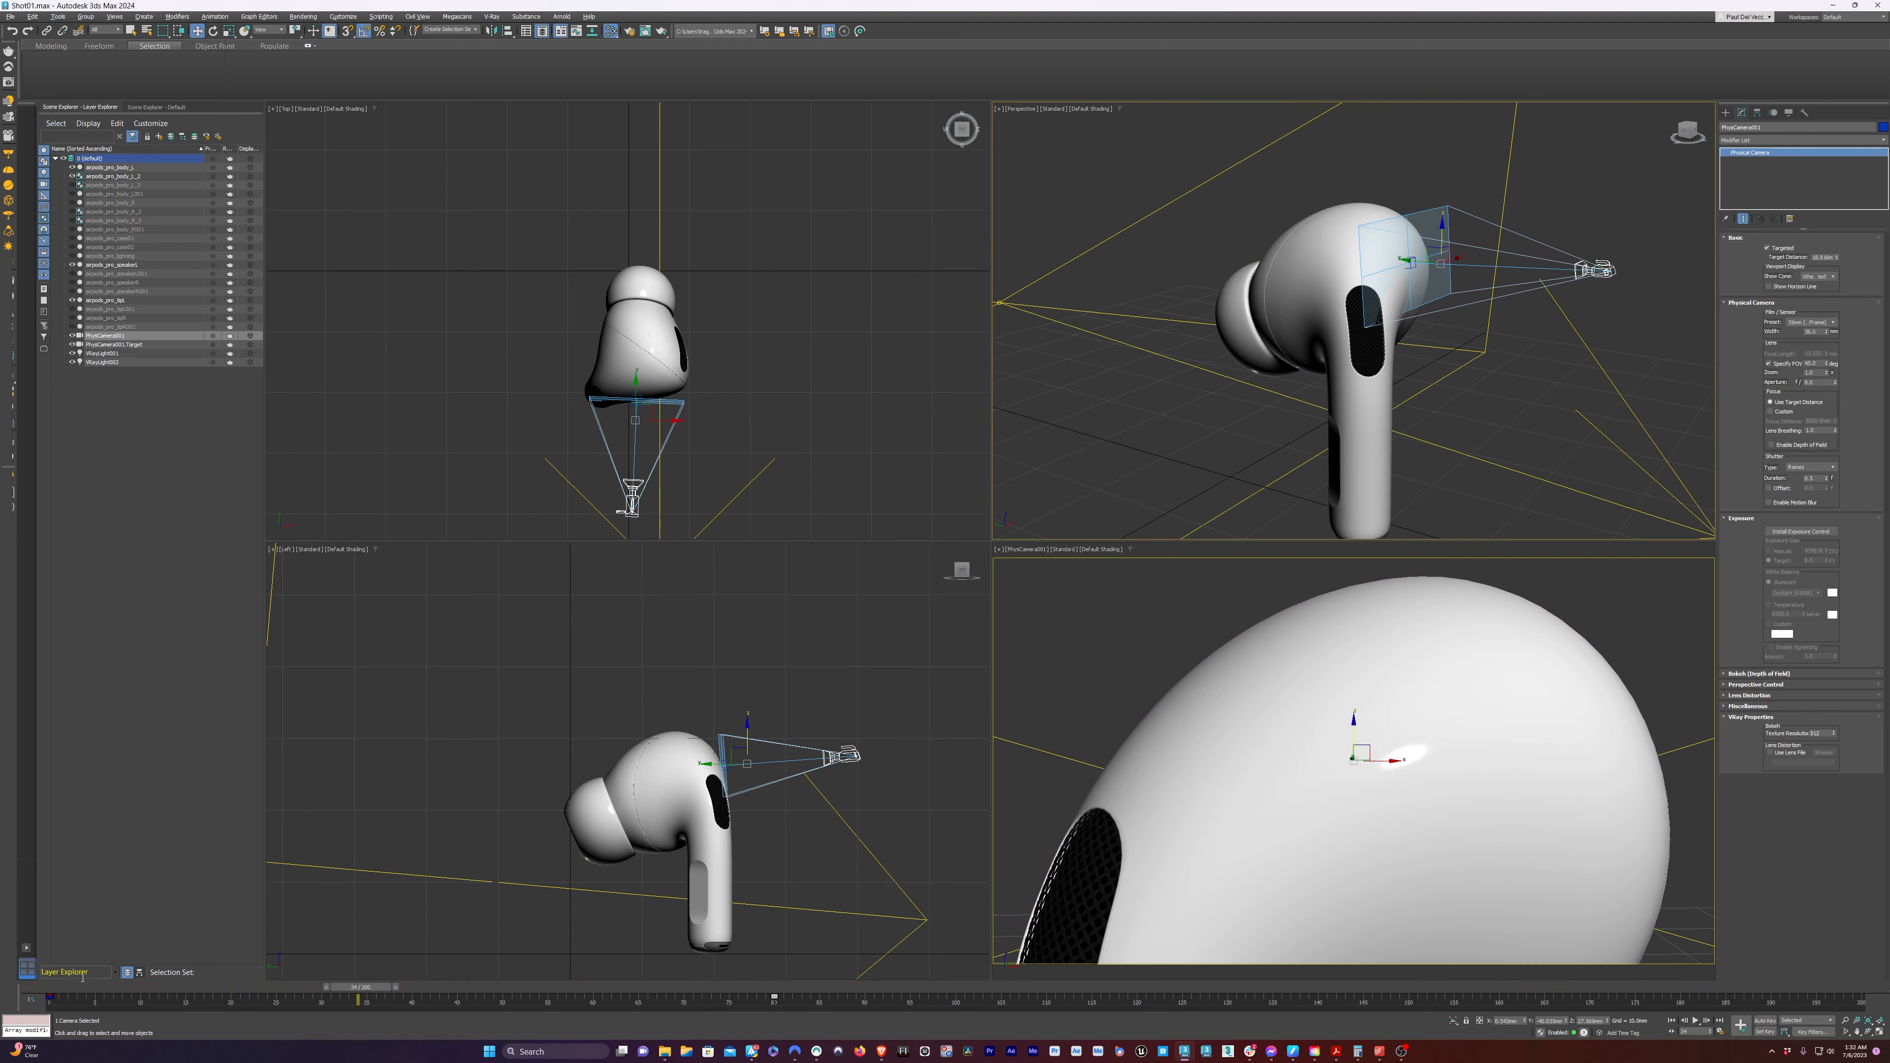
key(/)
click(1070, 652)
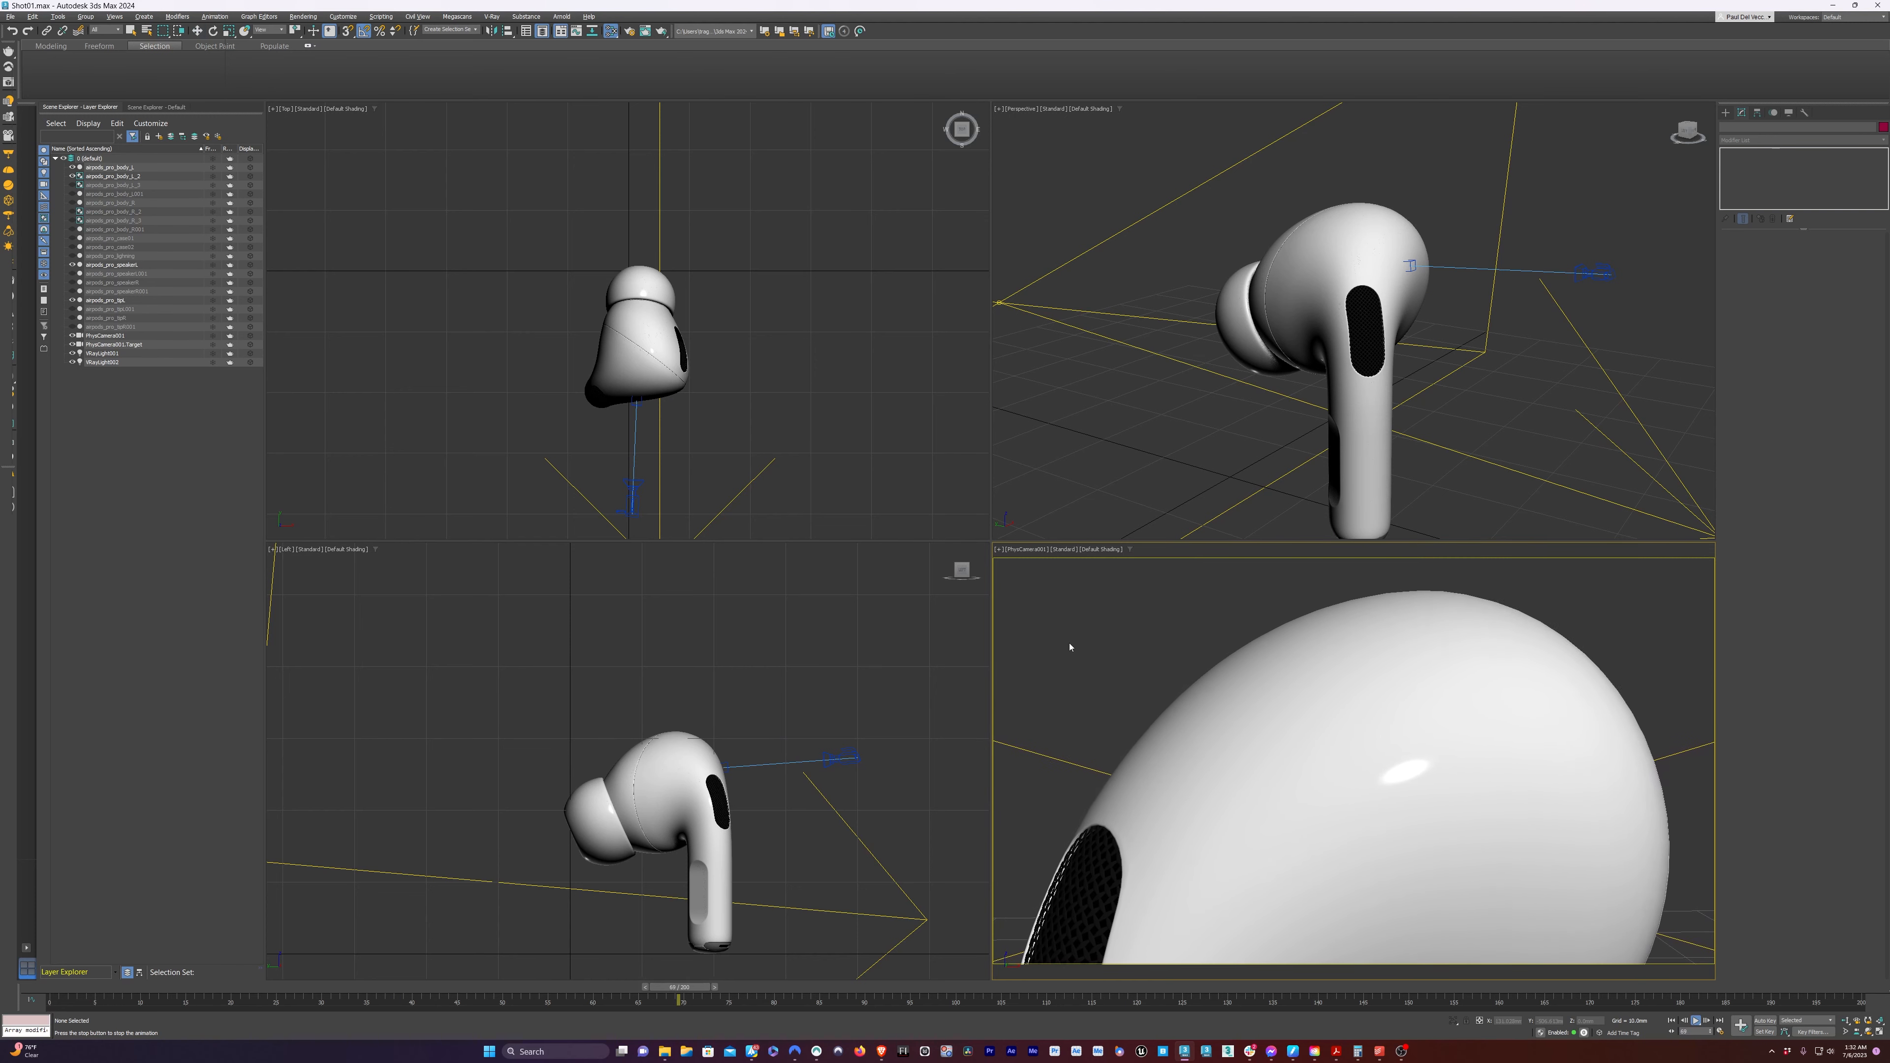
key(slash)
key(w)
drag(854, 986, 774, 999)
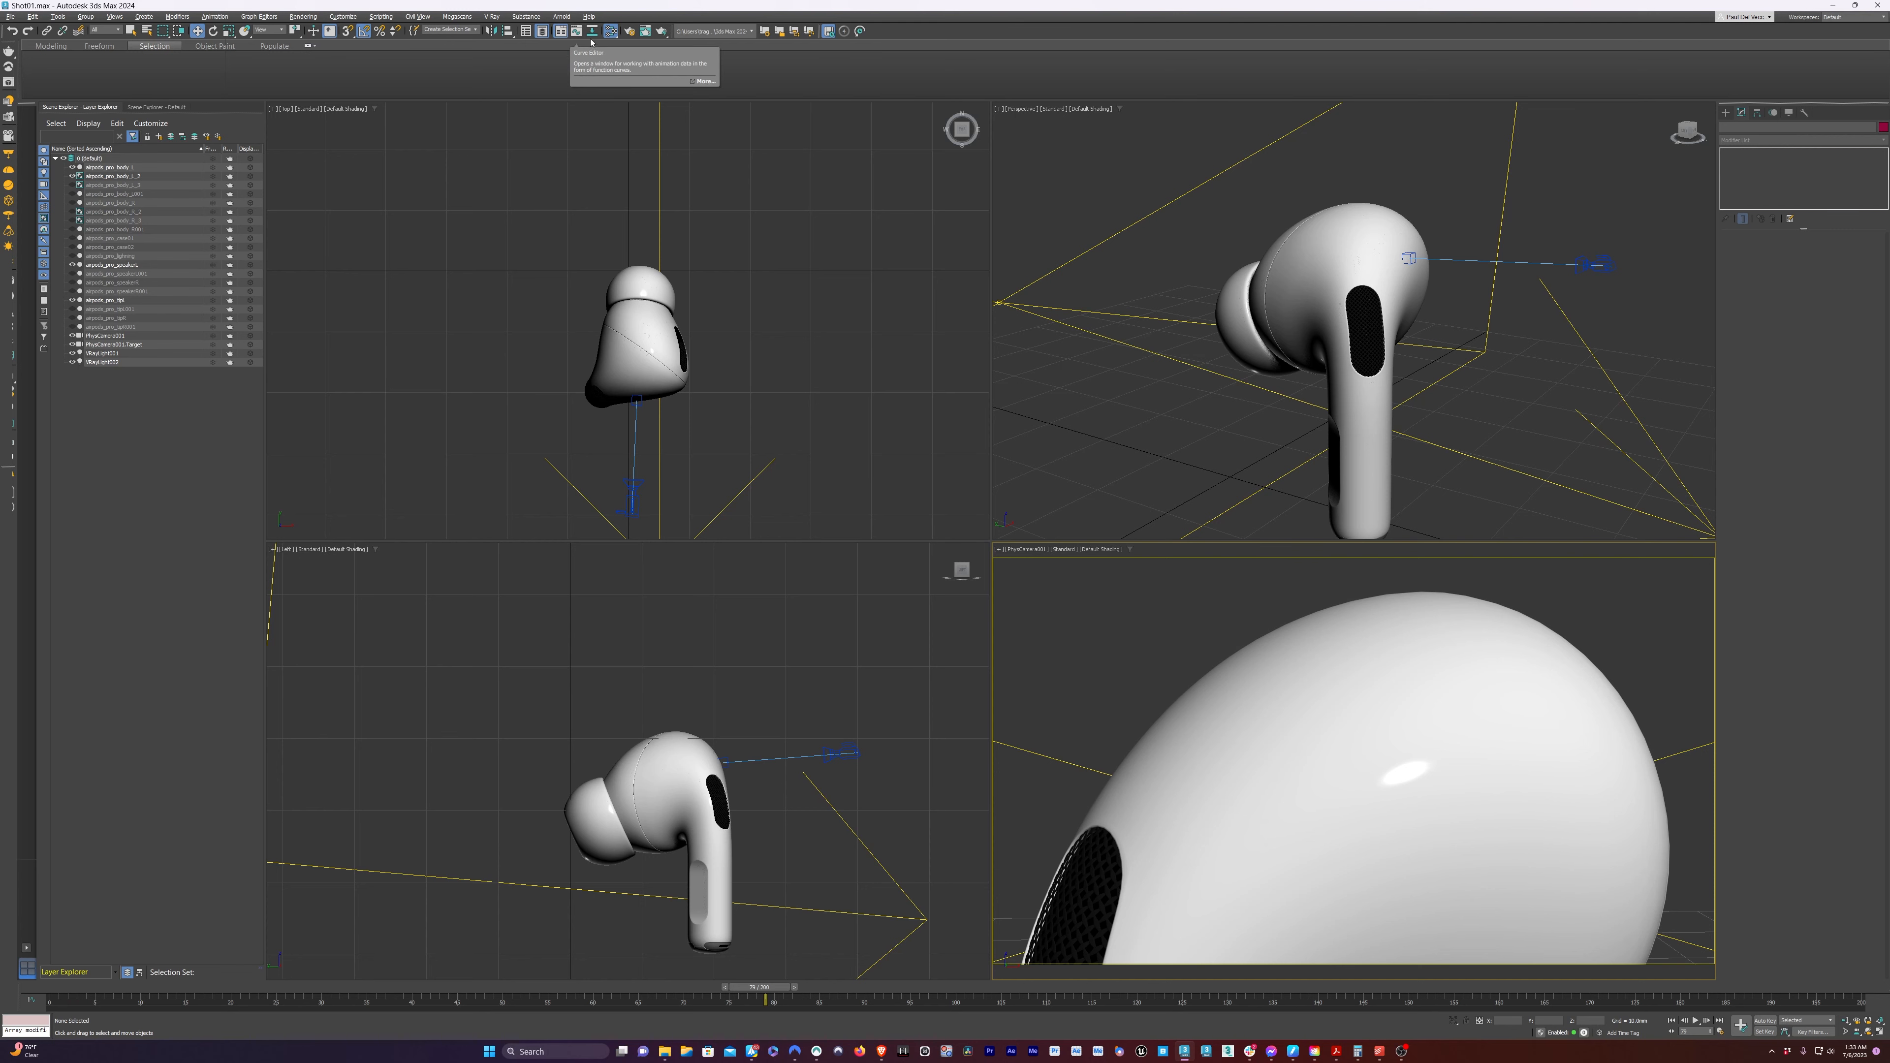
In the Curve Editor, set the tangents of the camera's and target's Z position keys to linear
click(576, 31)
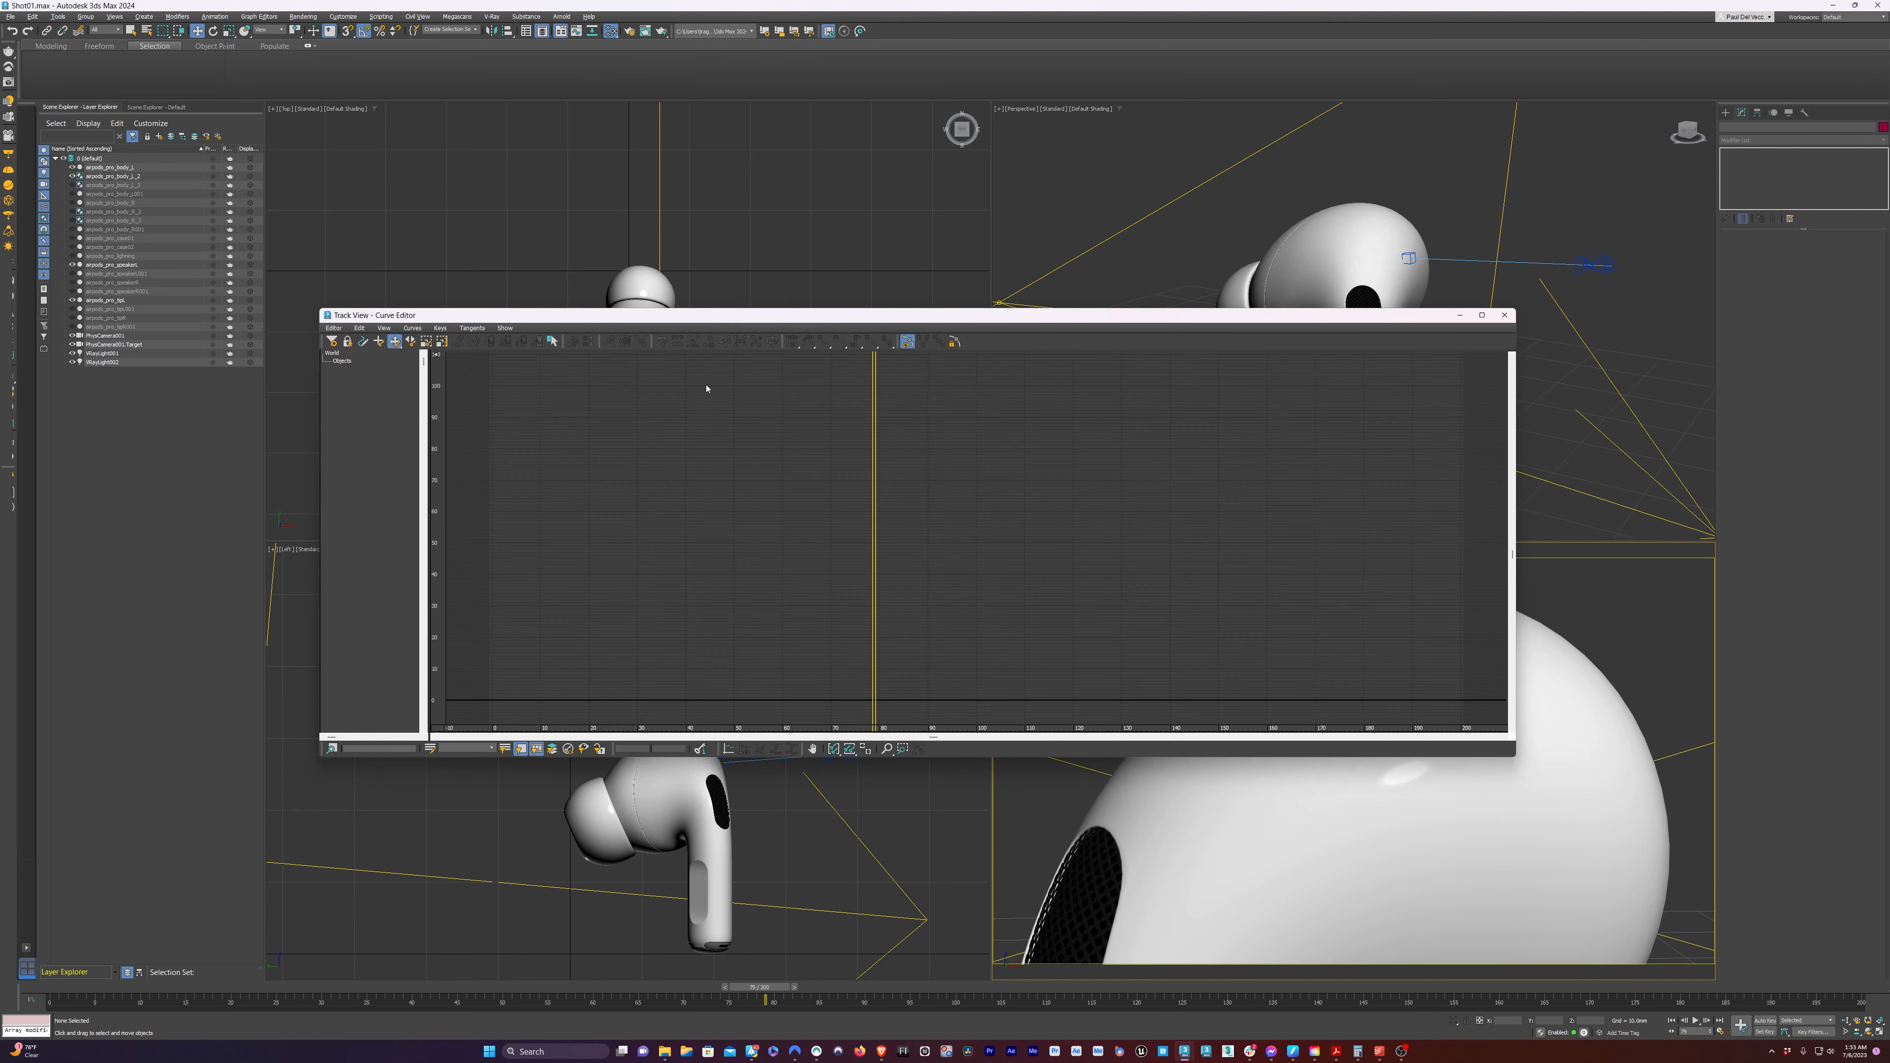
click(1560, 263)
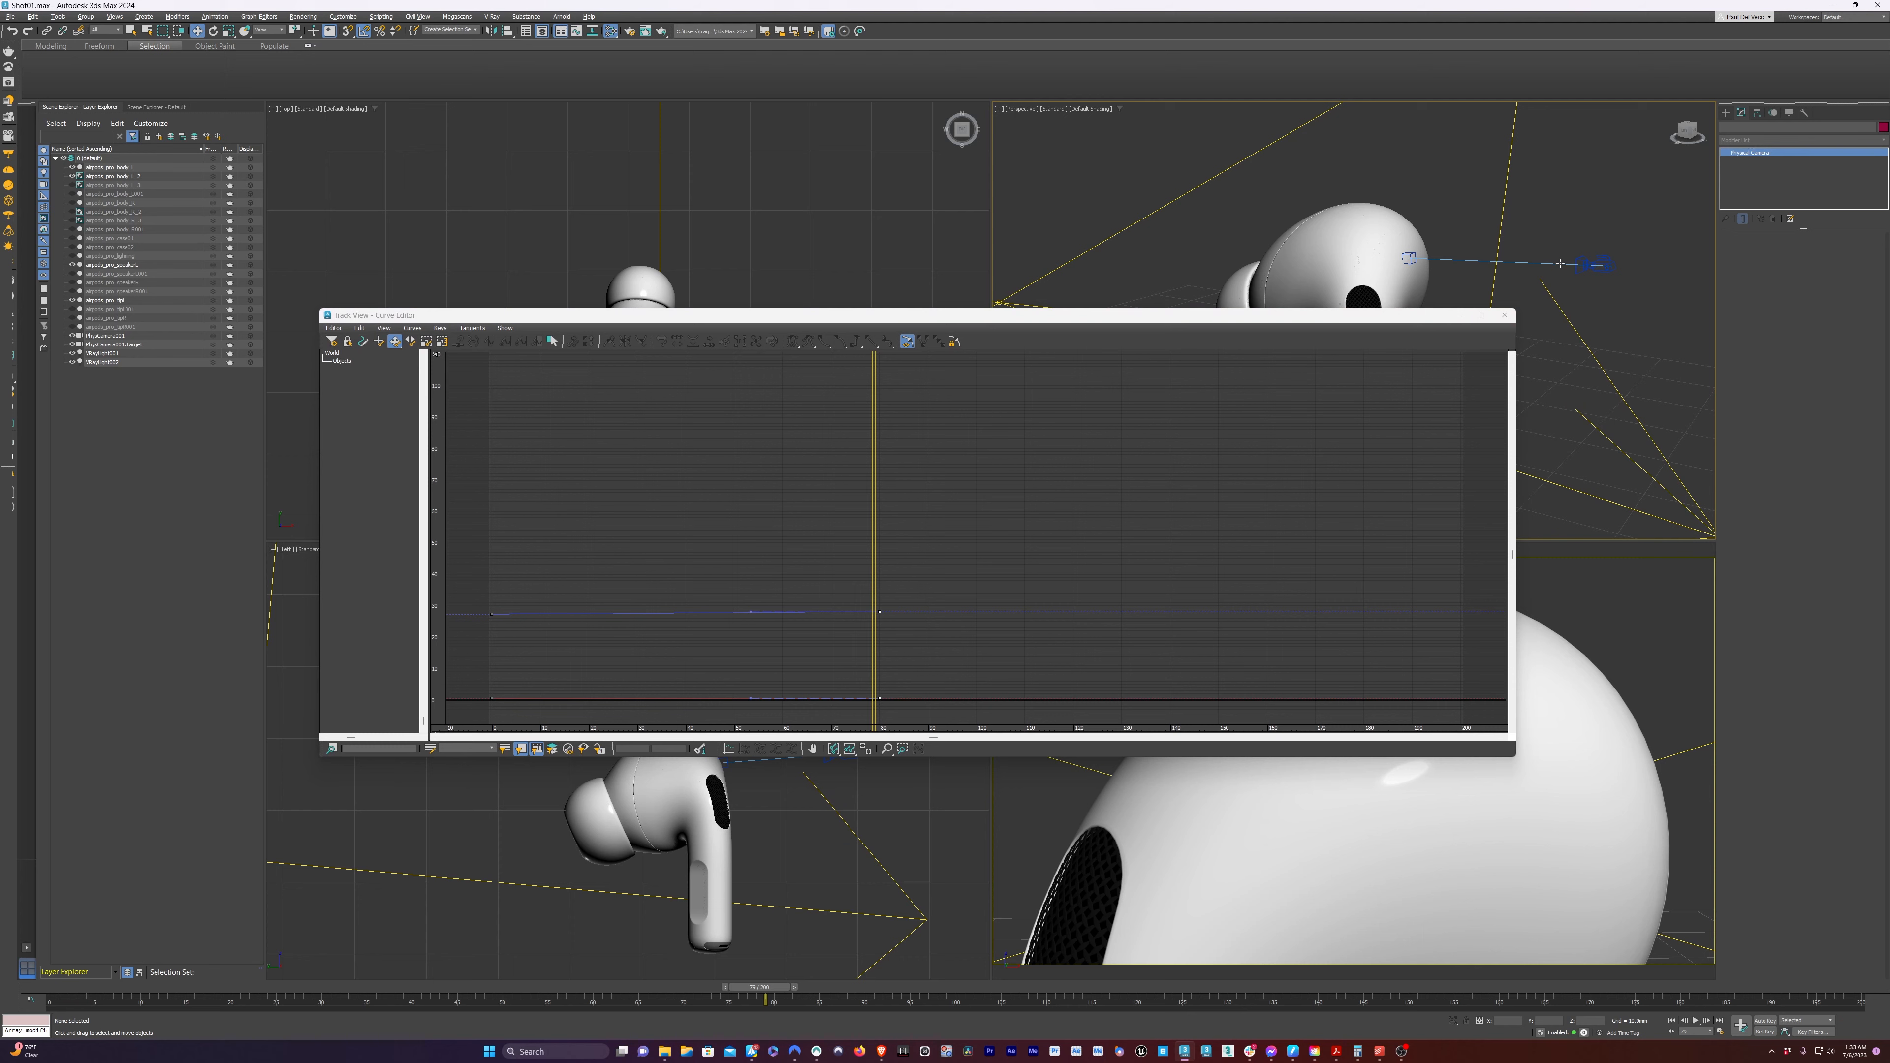
click(1422, 263)
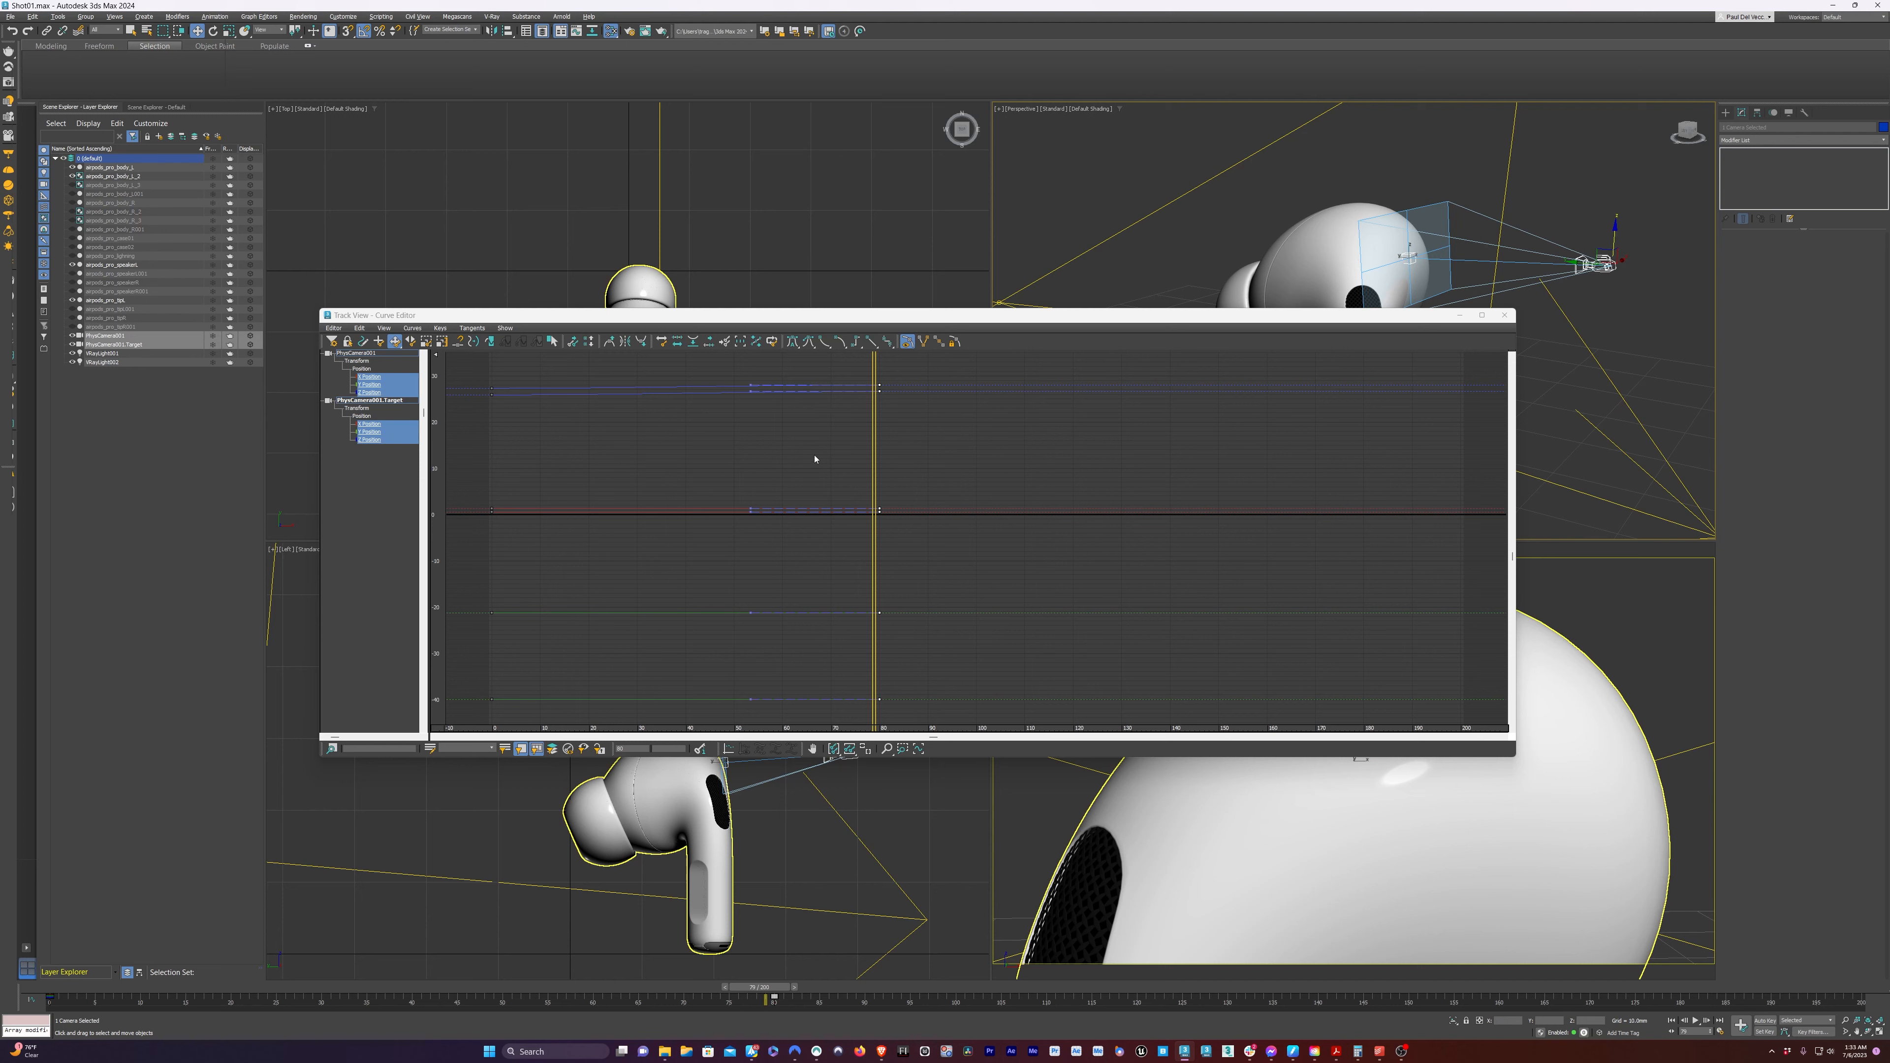
ctrl+alt+middle_drag(810, 414, 927, 655)
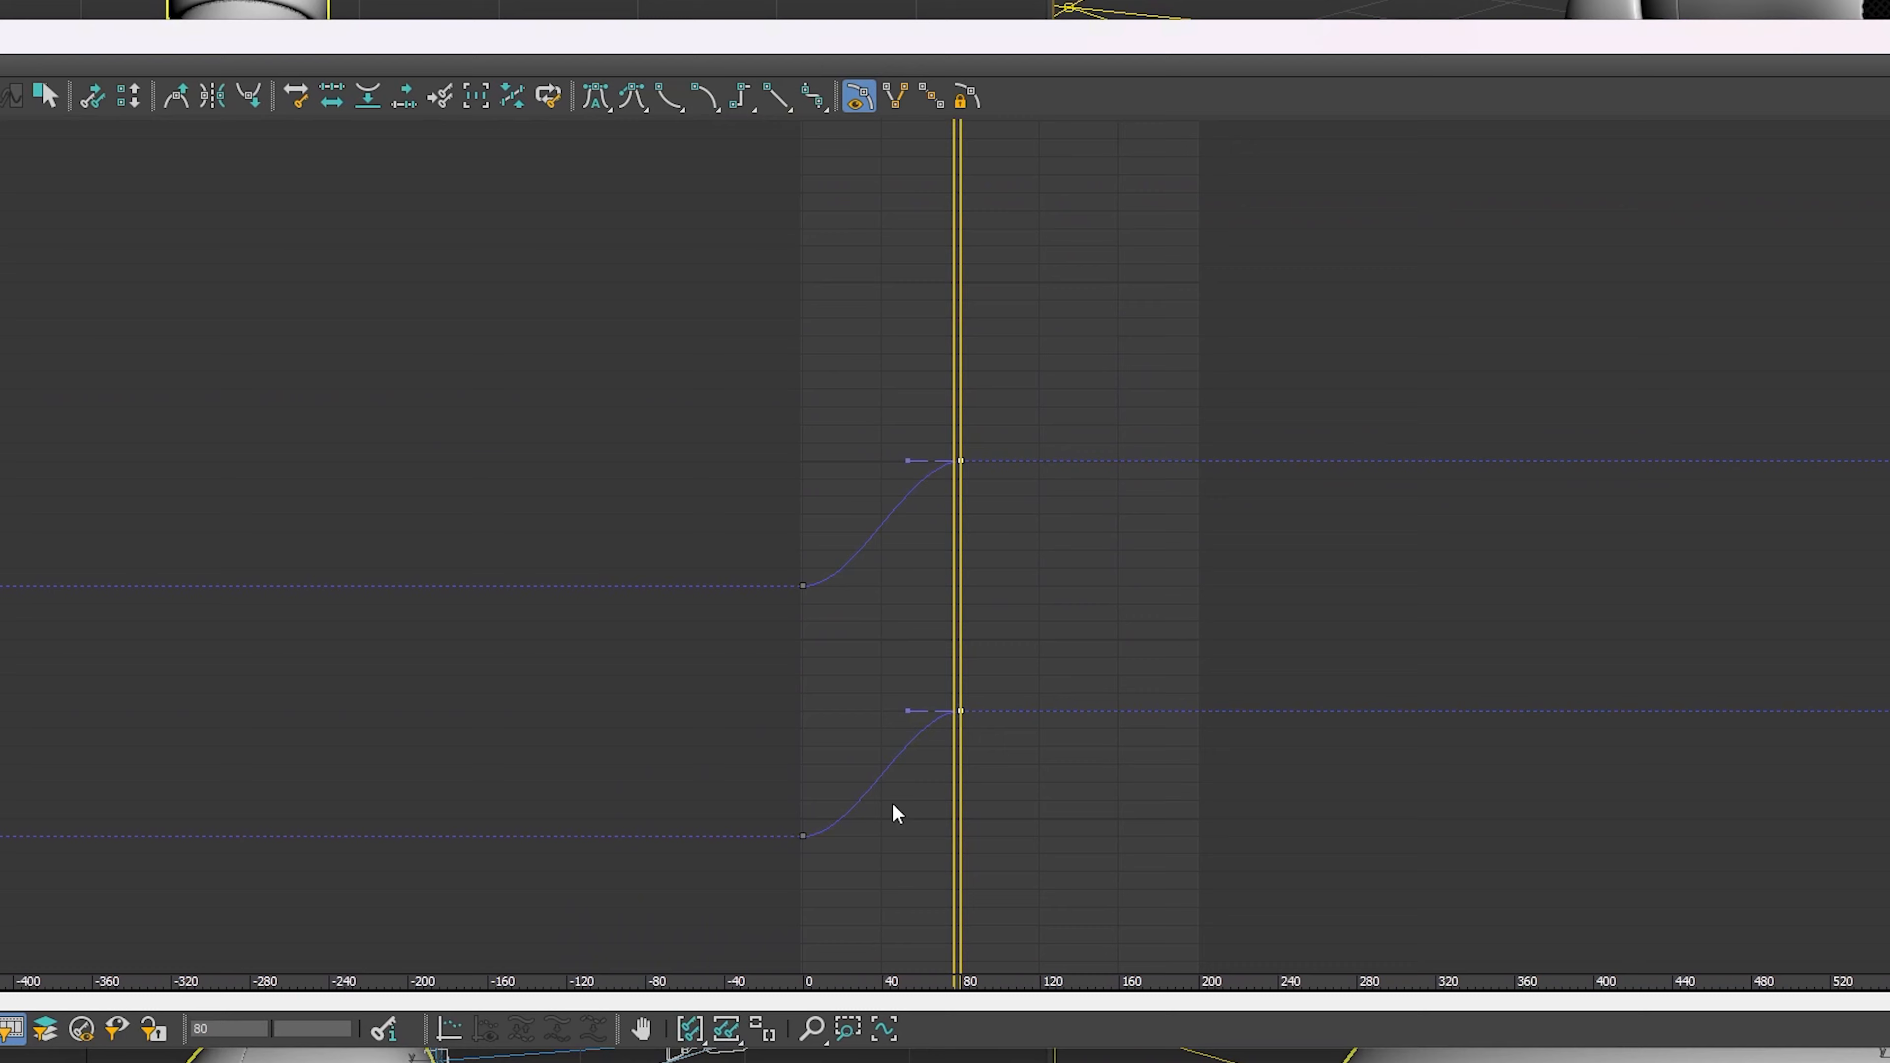
ctrl+alt+middle_drag(897, 813, 992, 808)
middle_drag(1004, 456, 980, 411)
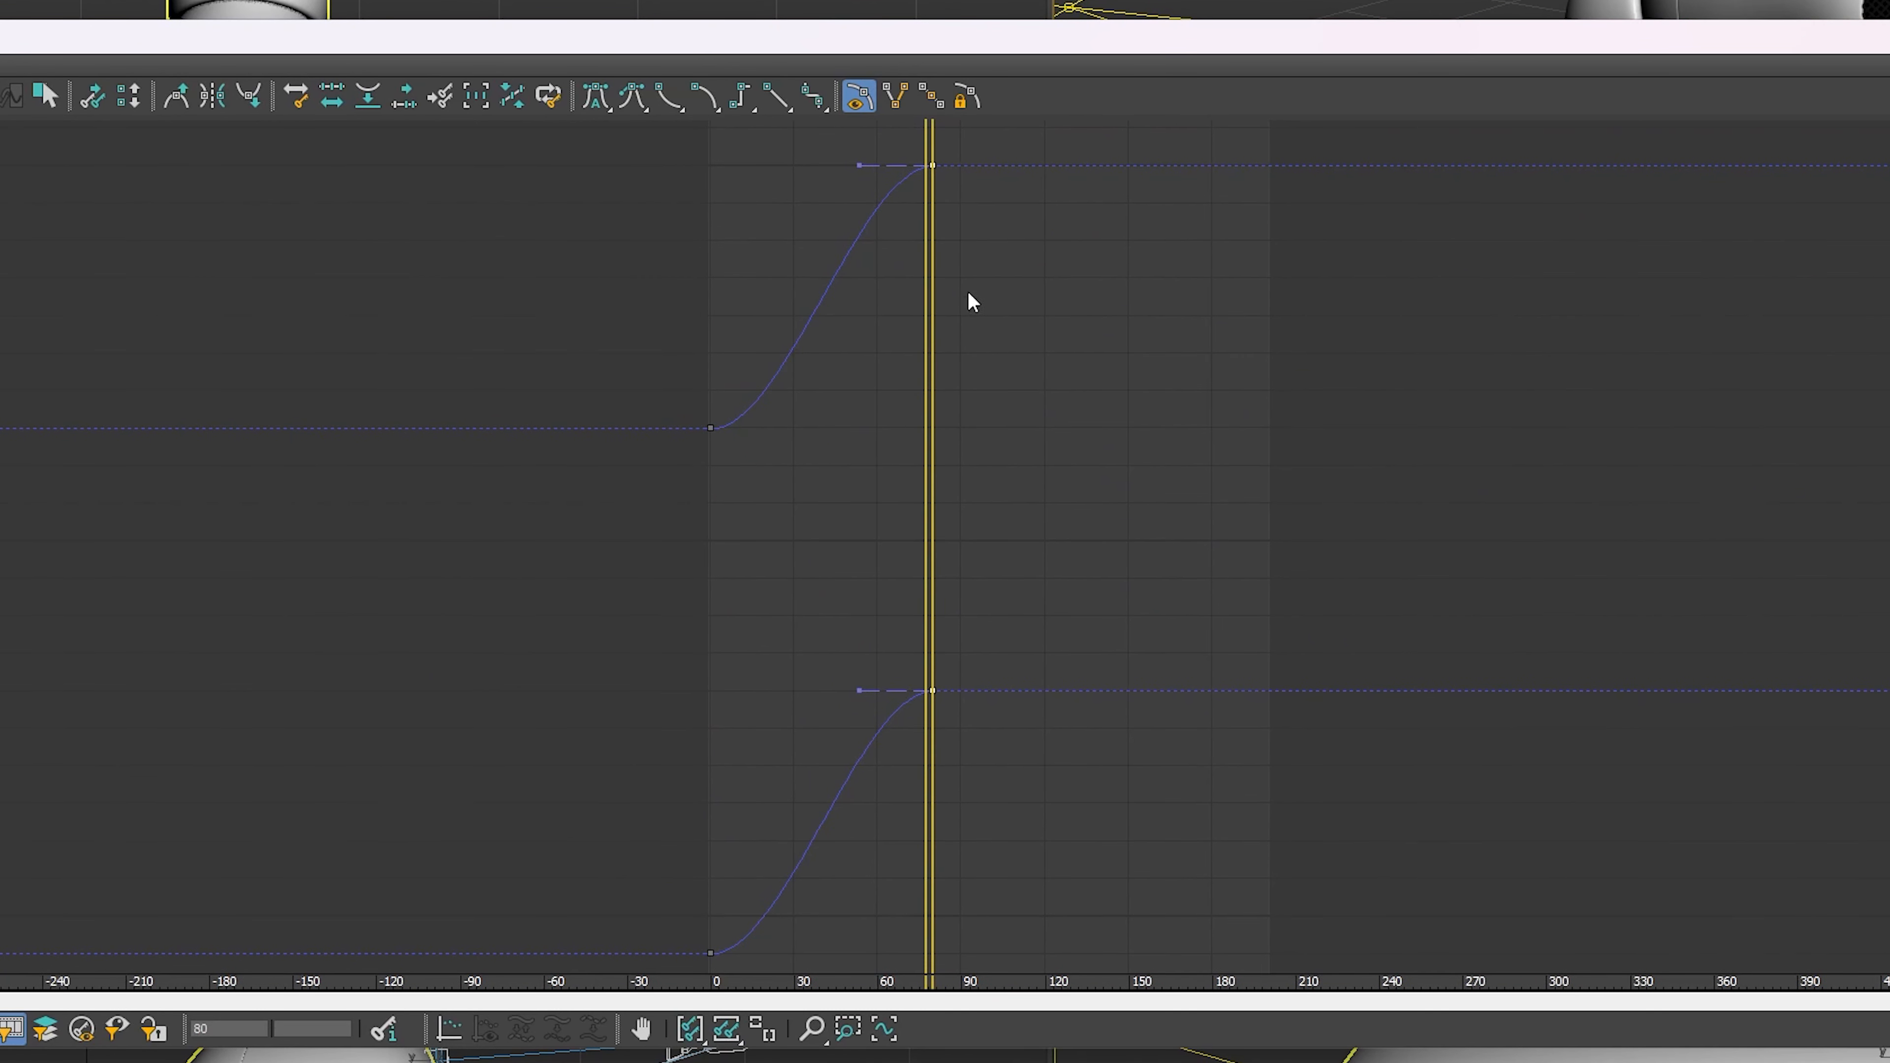
drag(737, 893, 675, 972)
click(777, 97)
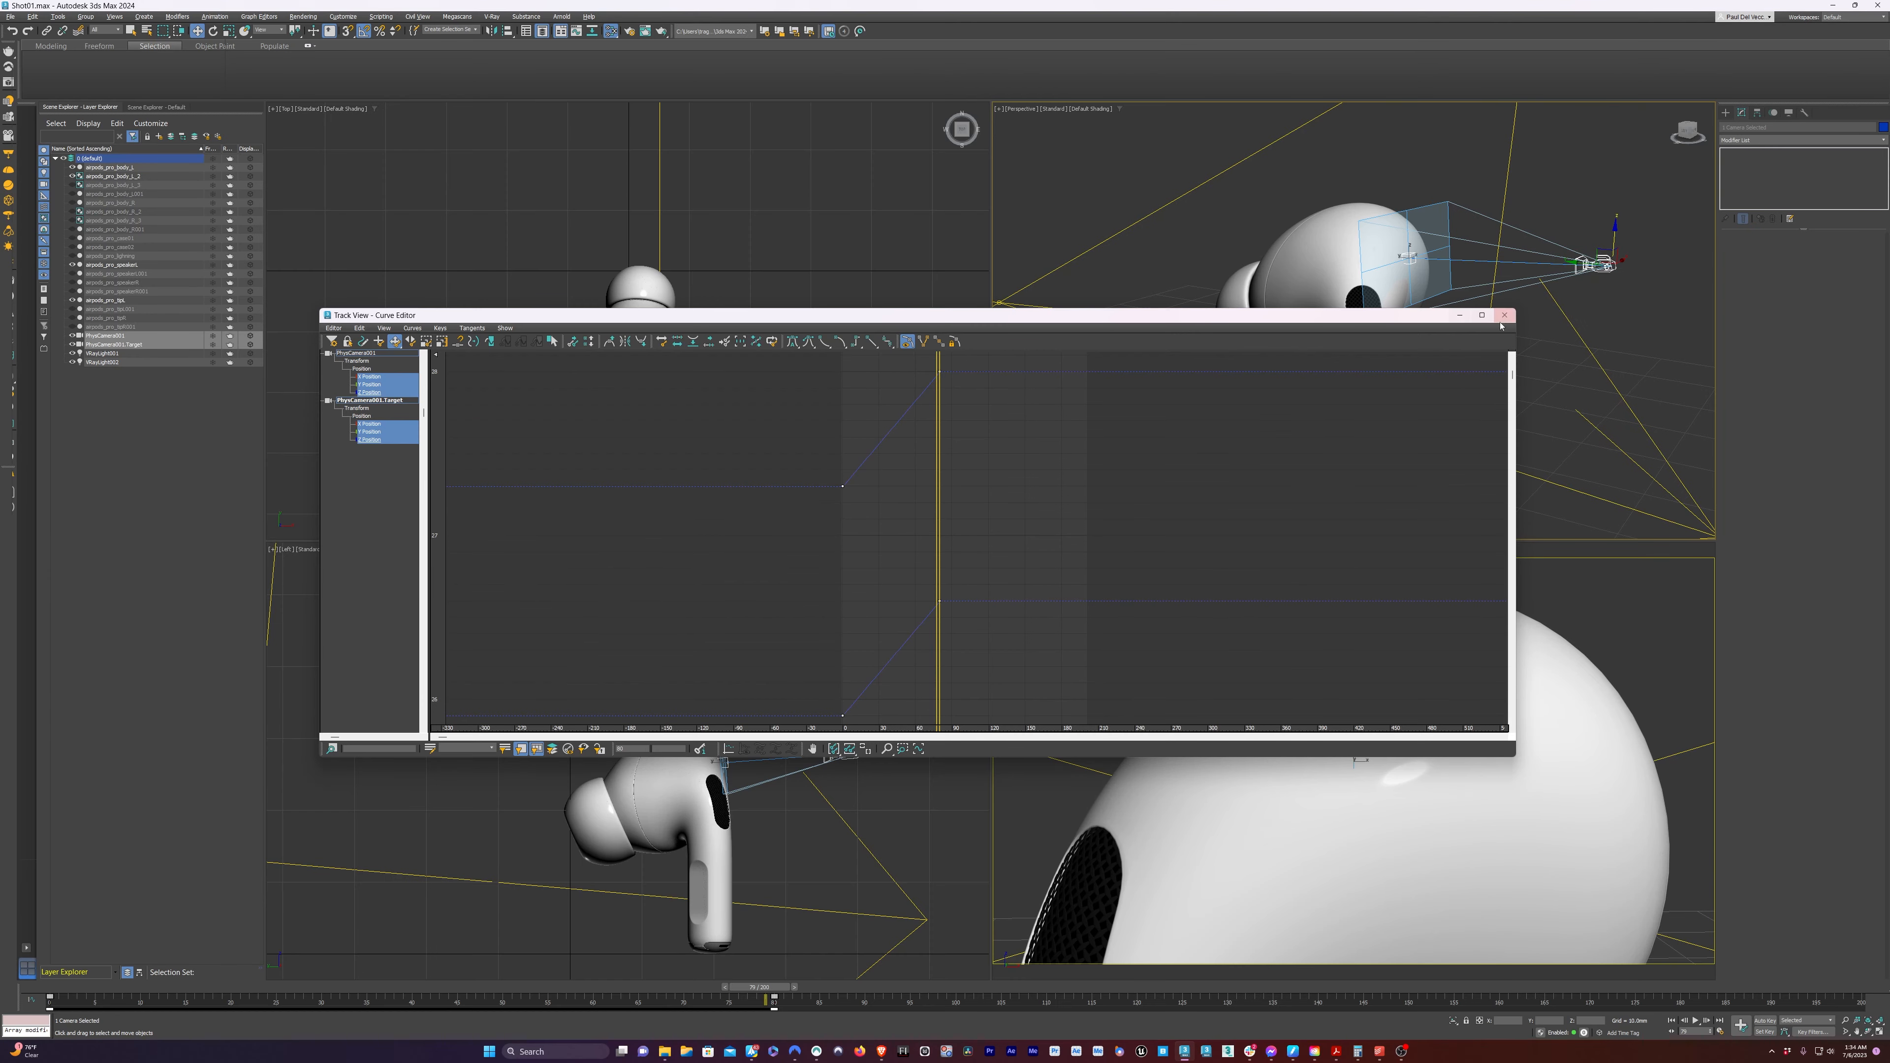
click(1505, 319)
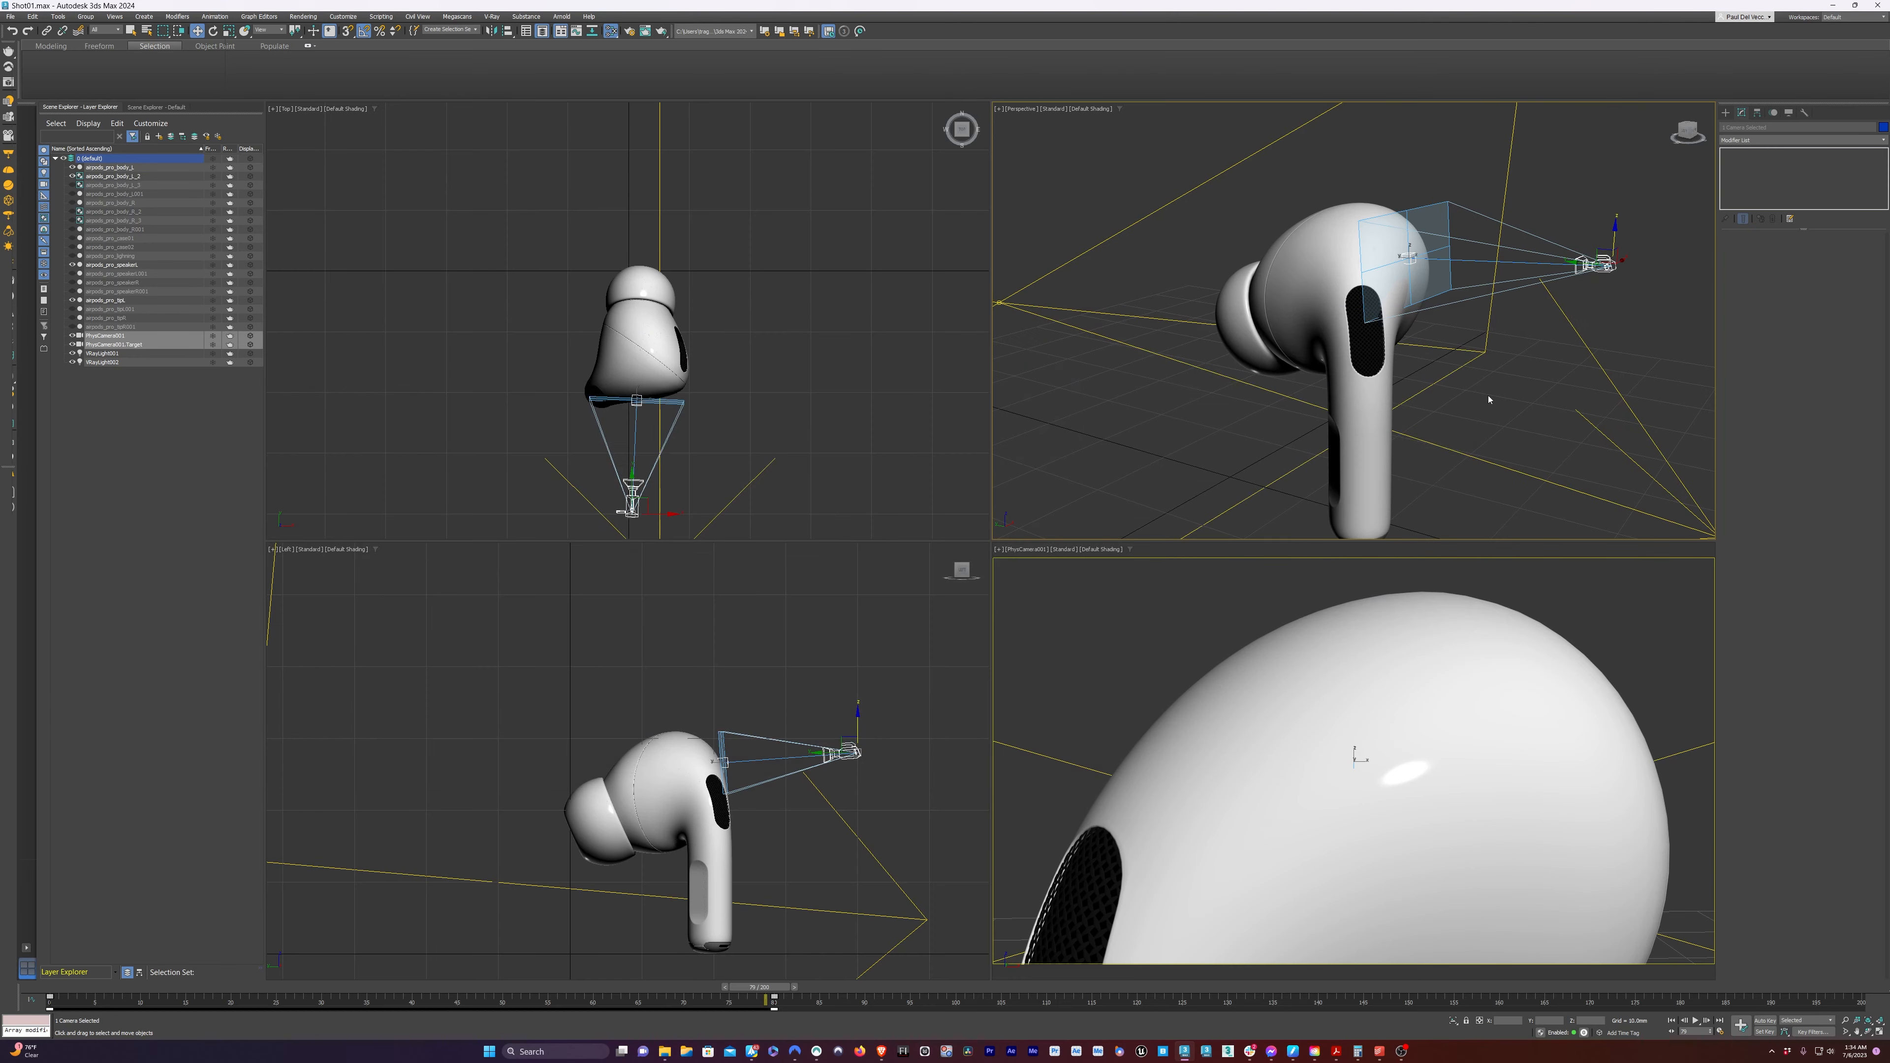
Return to frame 0 and shorten the animation's end time to 80
key(Home)
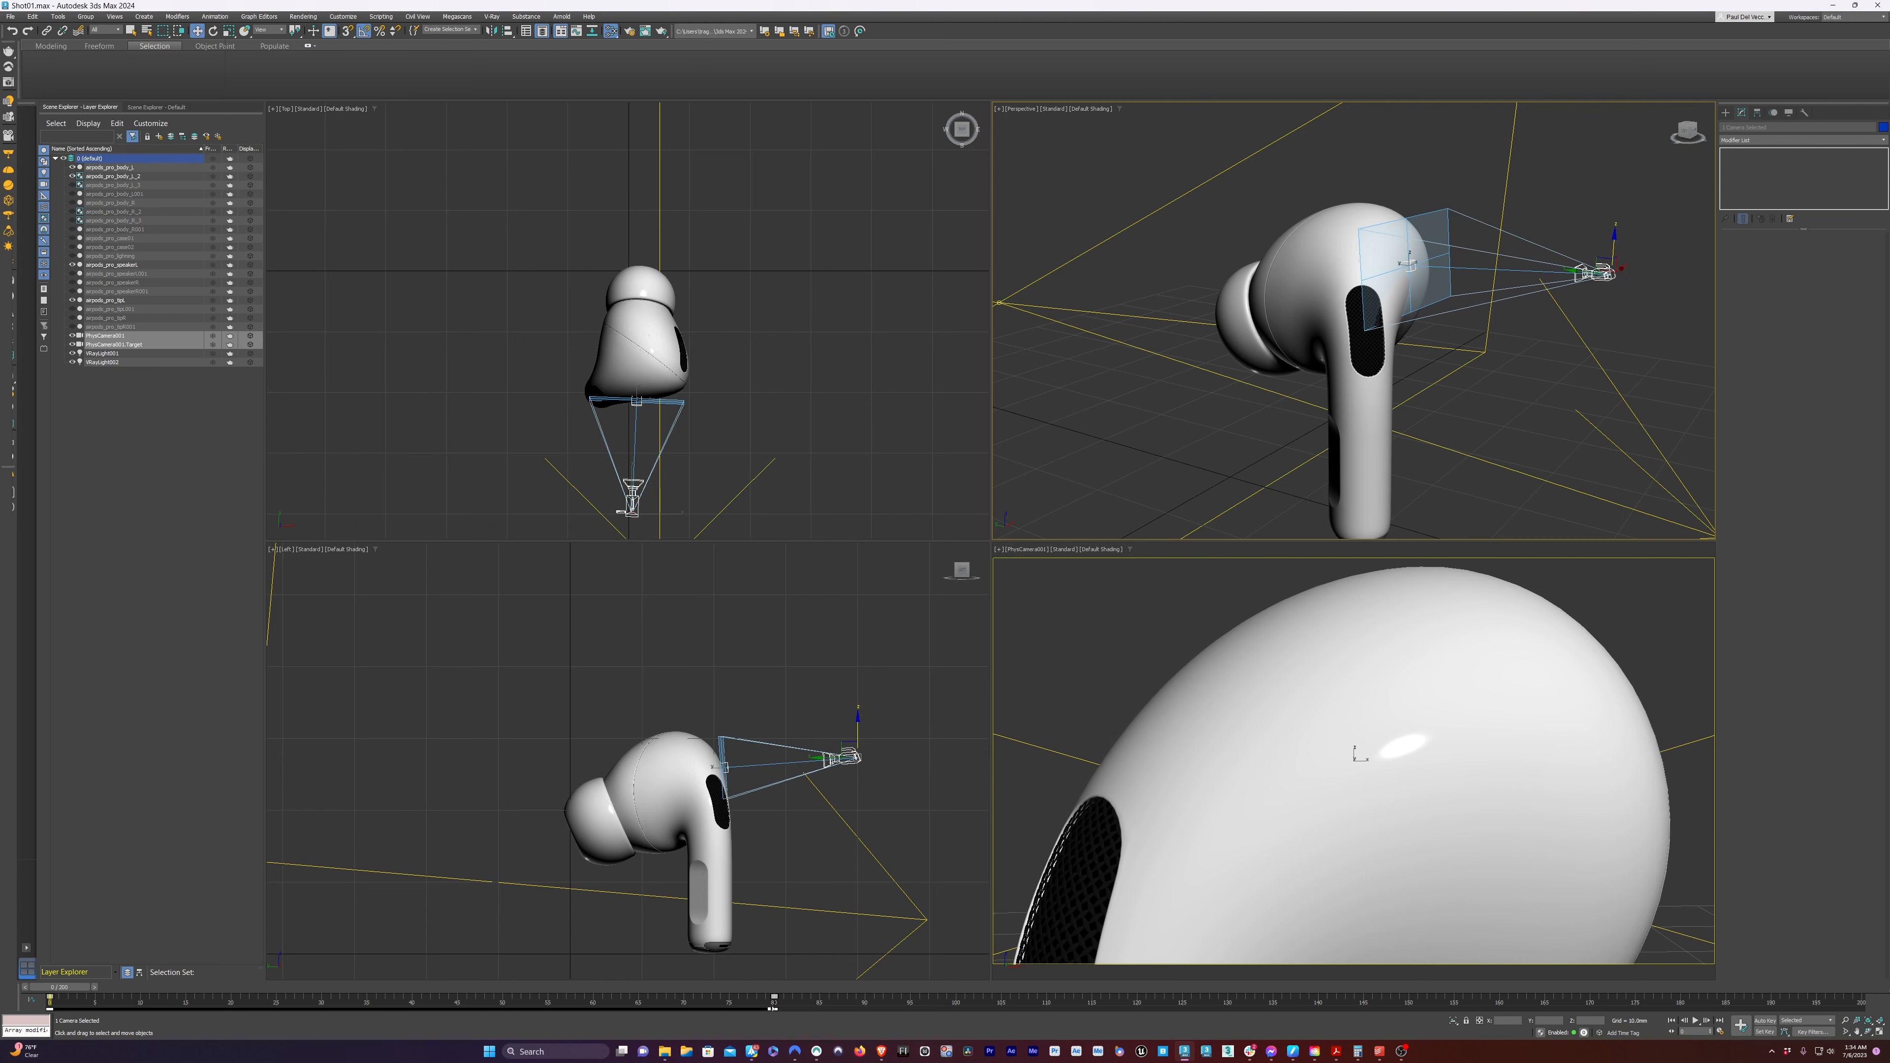
click(1741, 1025)
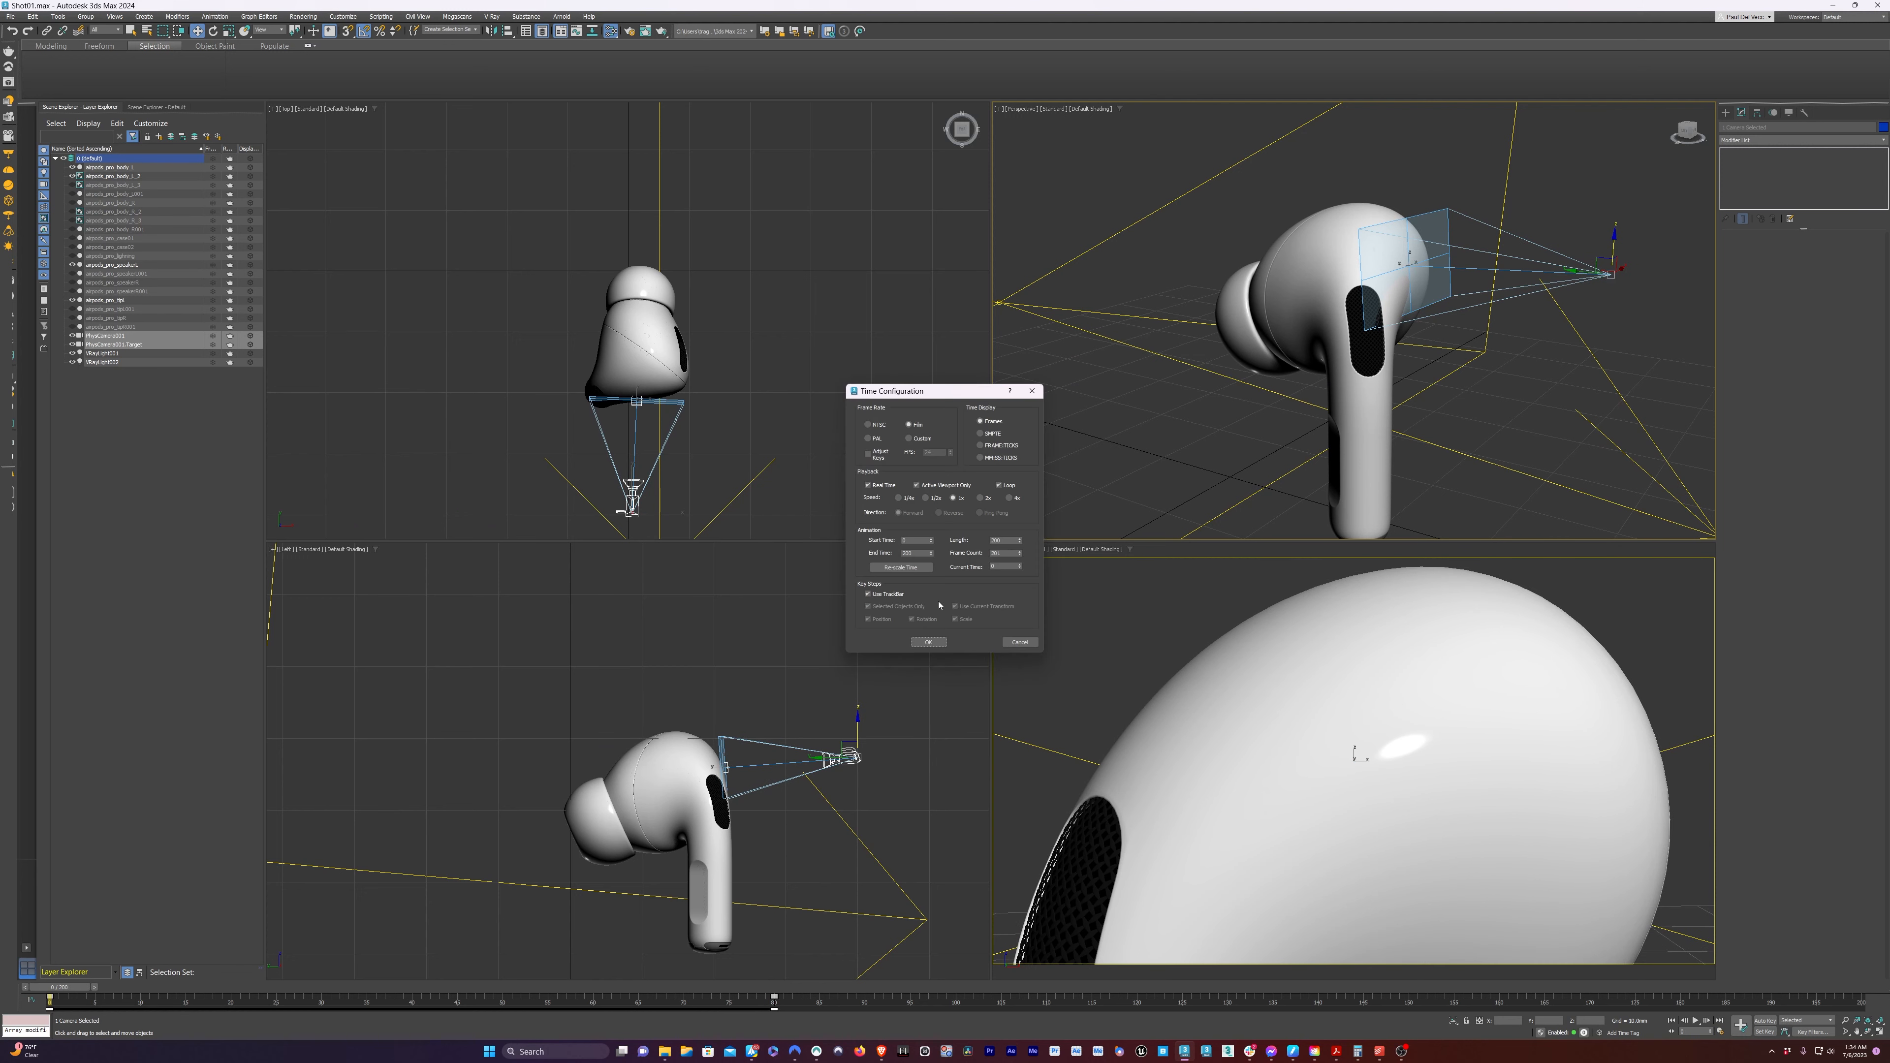
drag(914, 552, 869, 549)
key(Return)
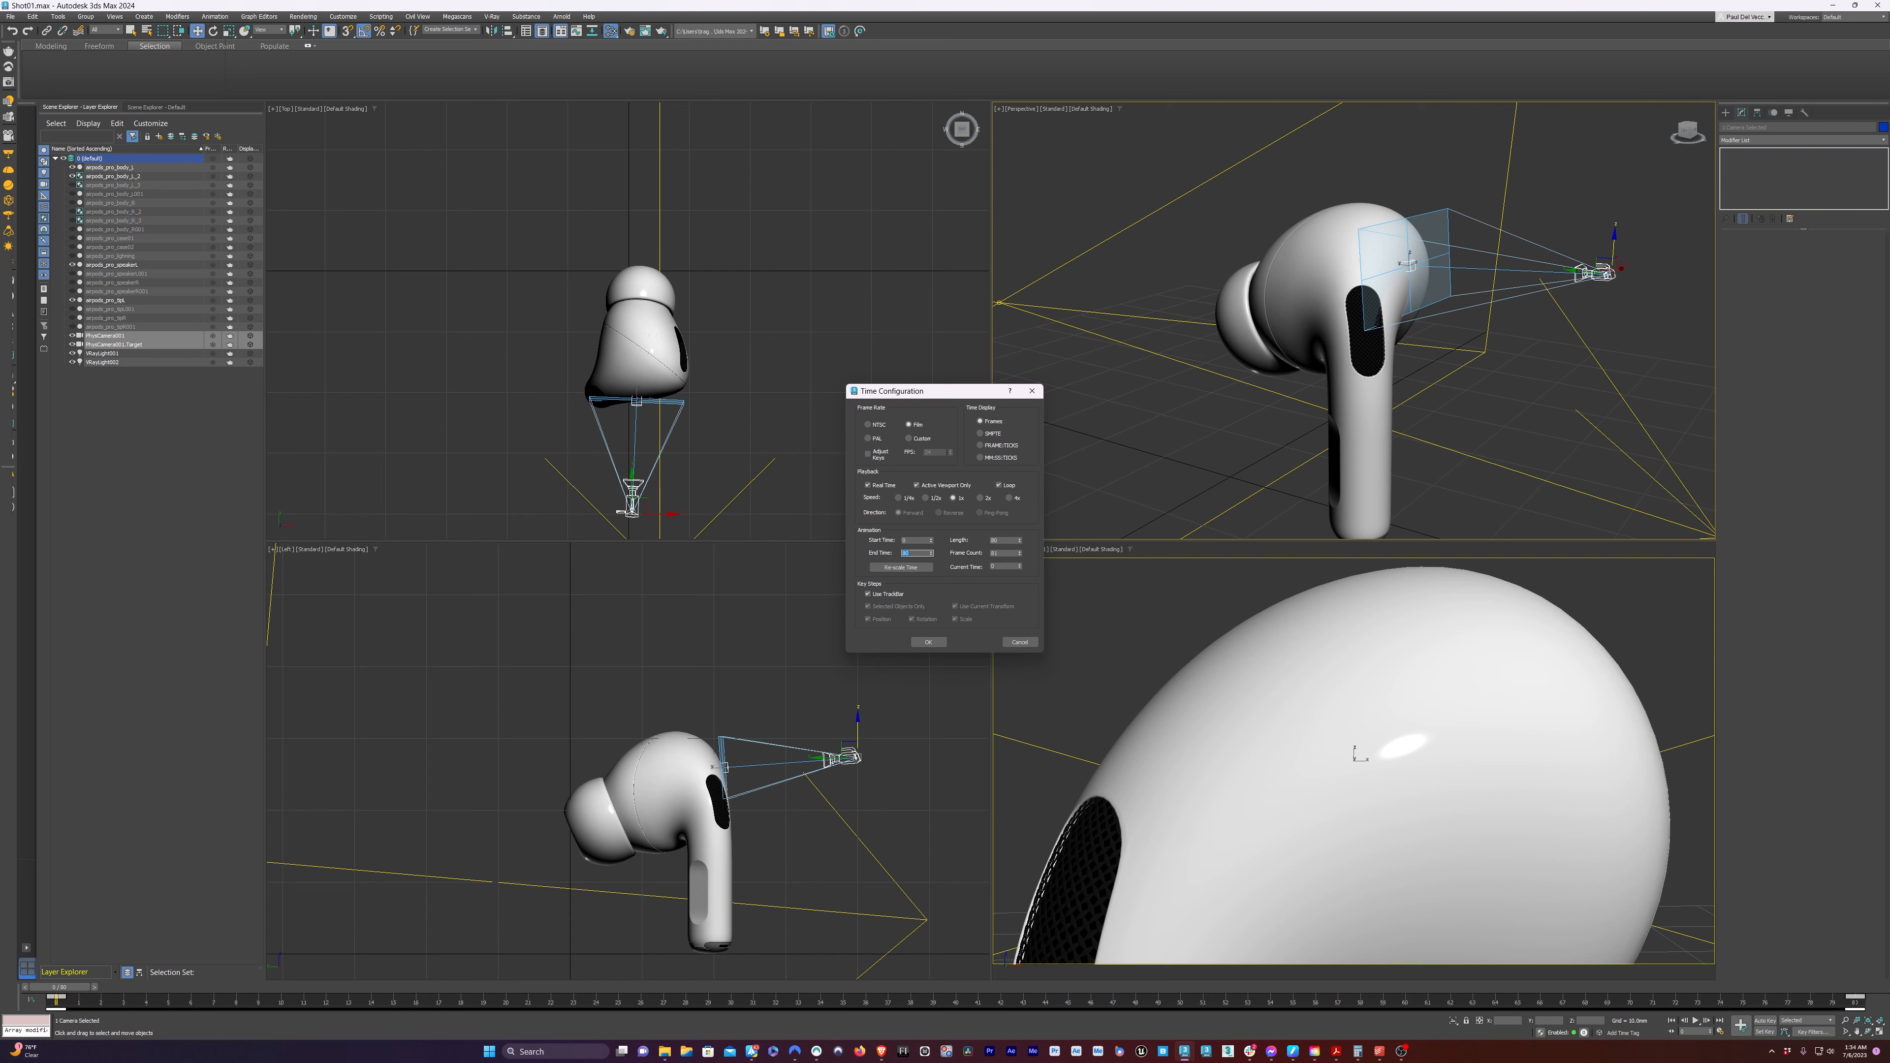
click(928, 642)
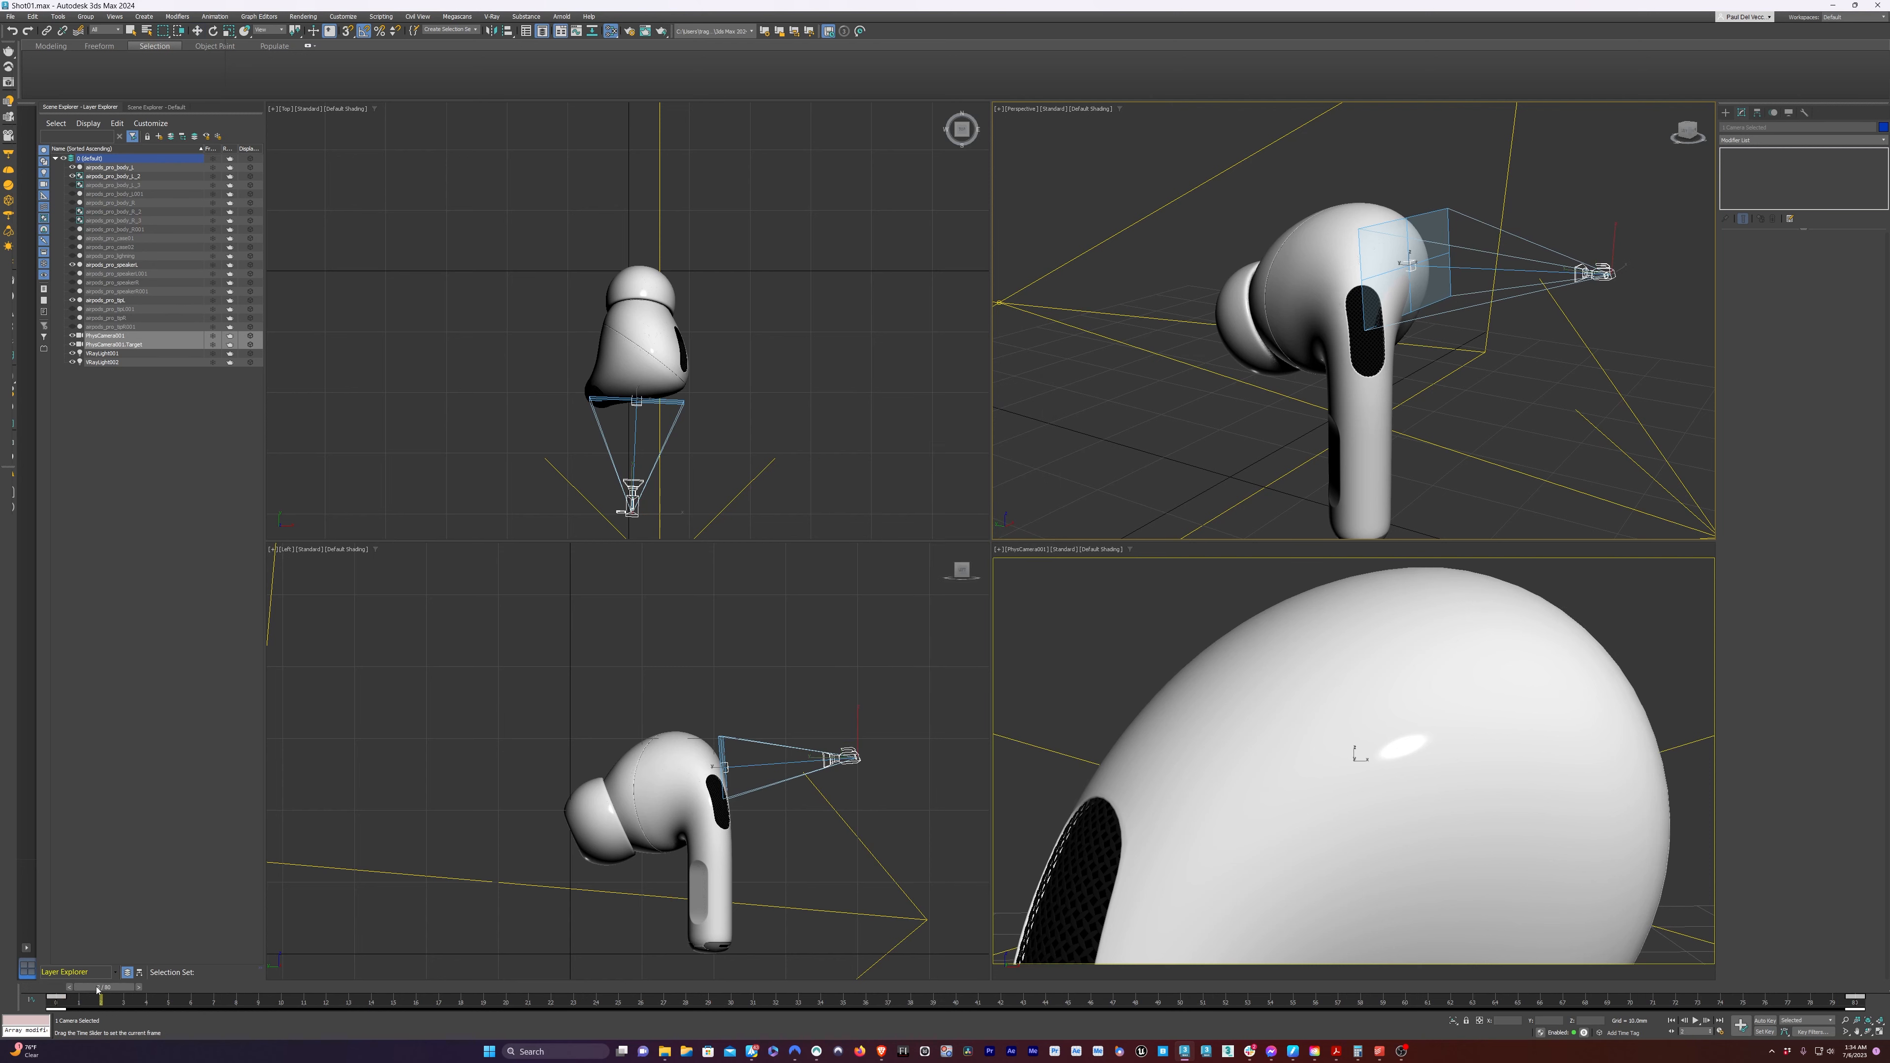
Maximize the camera viewport, play the linear camera move, and return to frame 0
click(1079, 658)
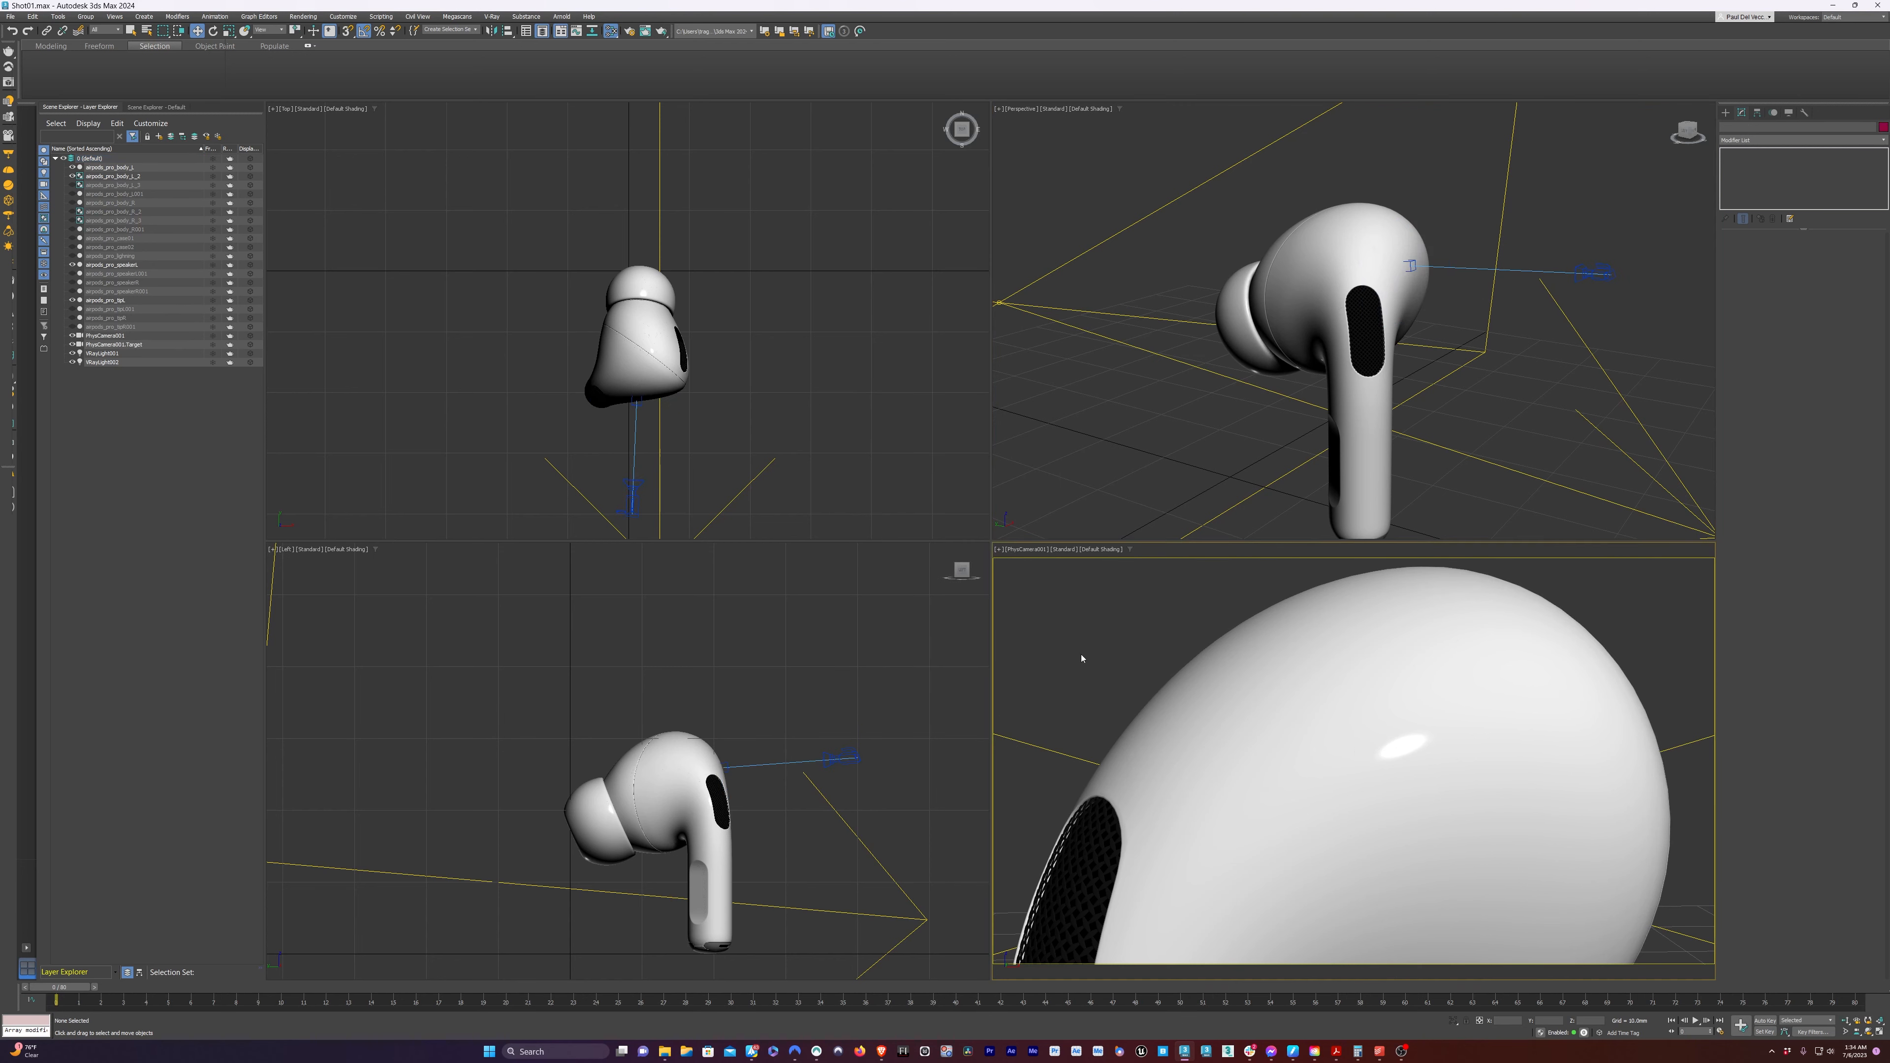
key(alt+w)
key(slash)
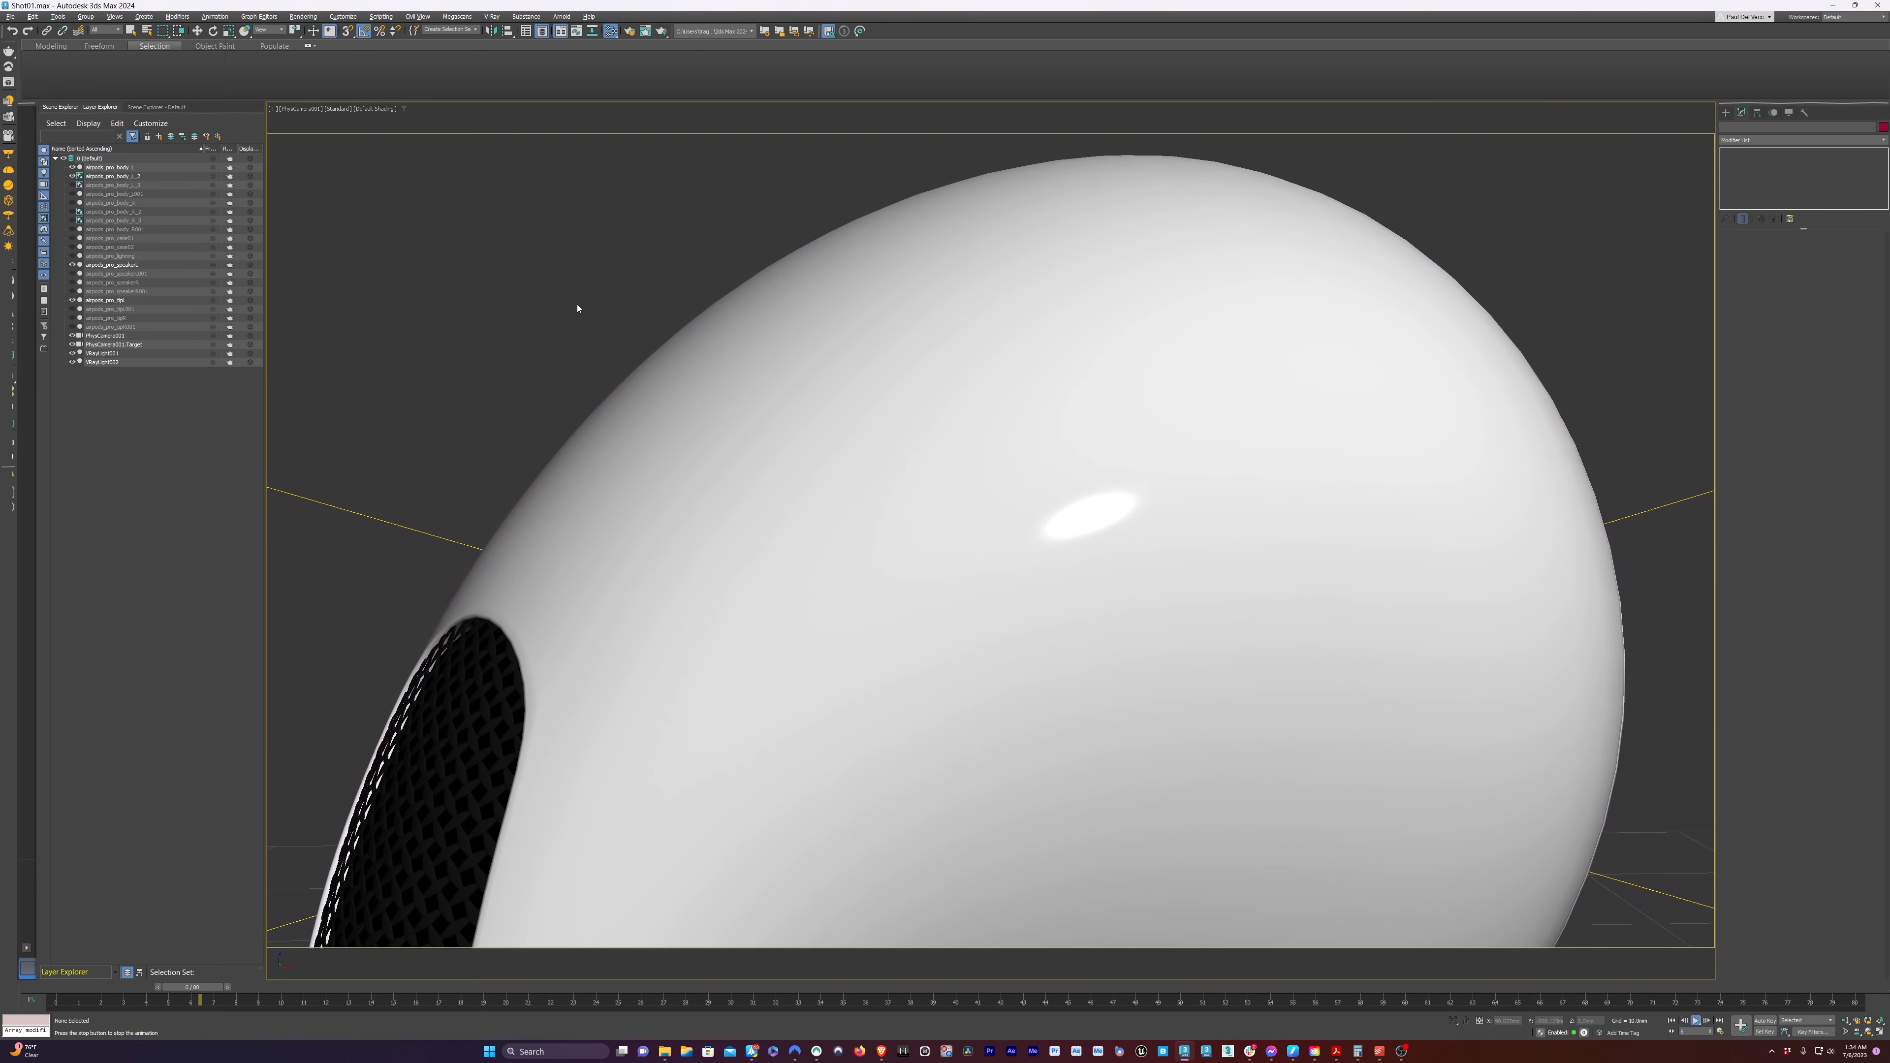
key(slash)
key(w)
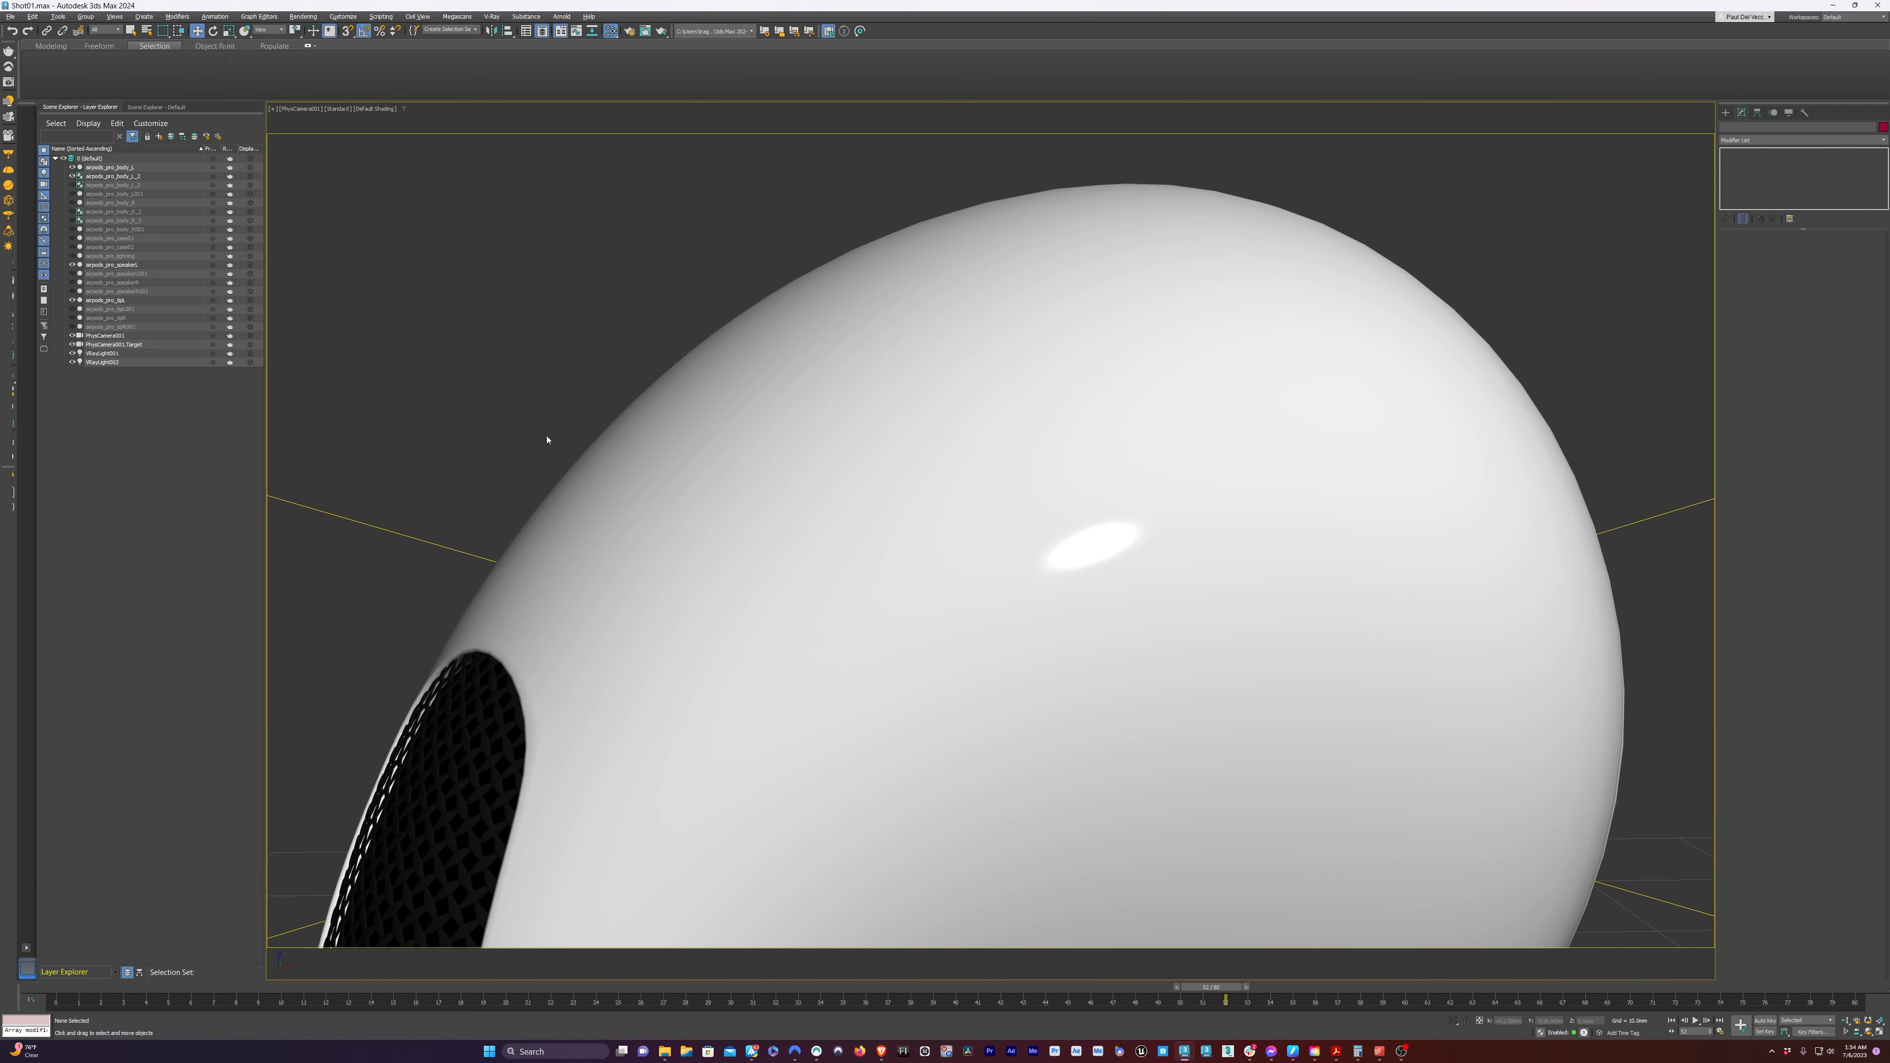
key(Home)
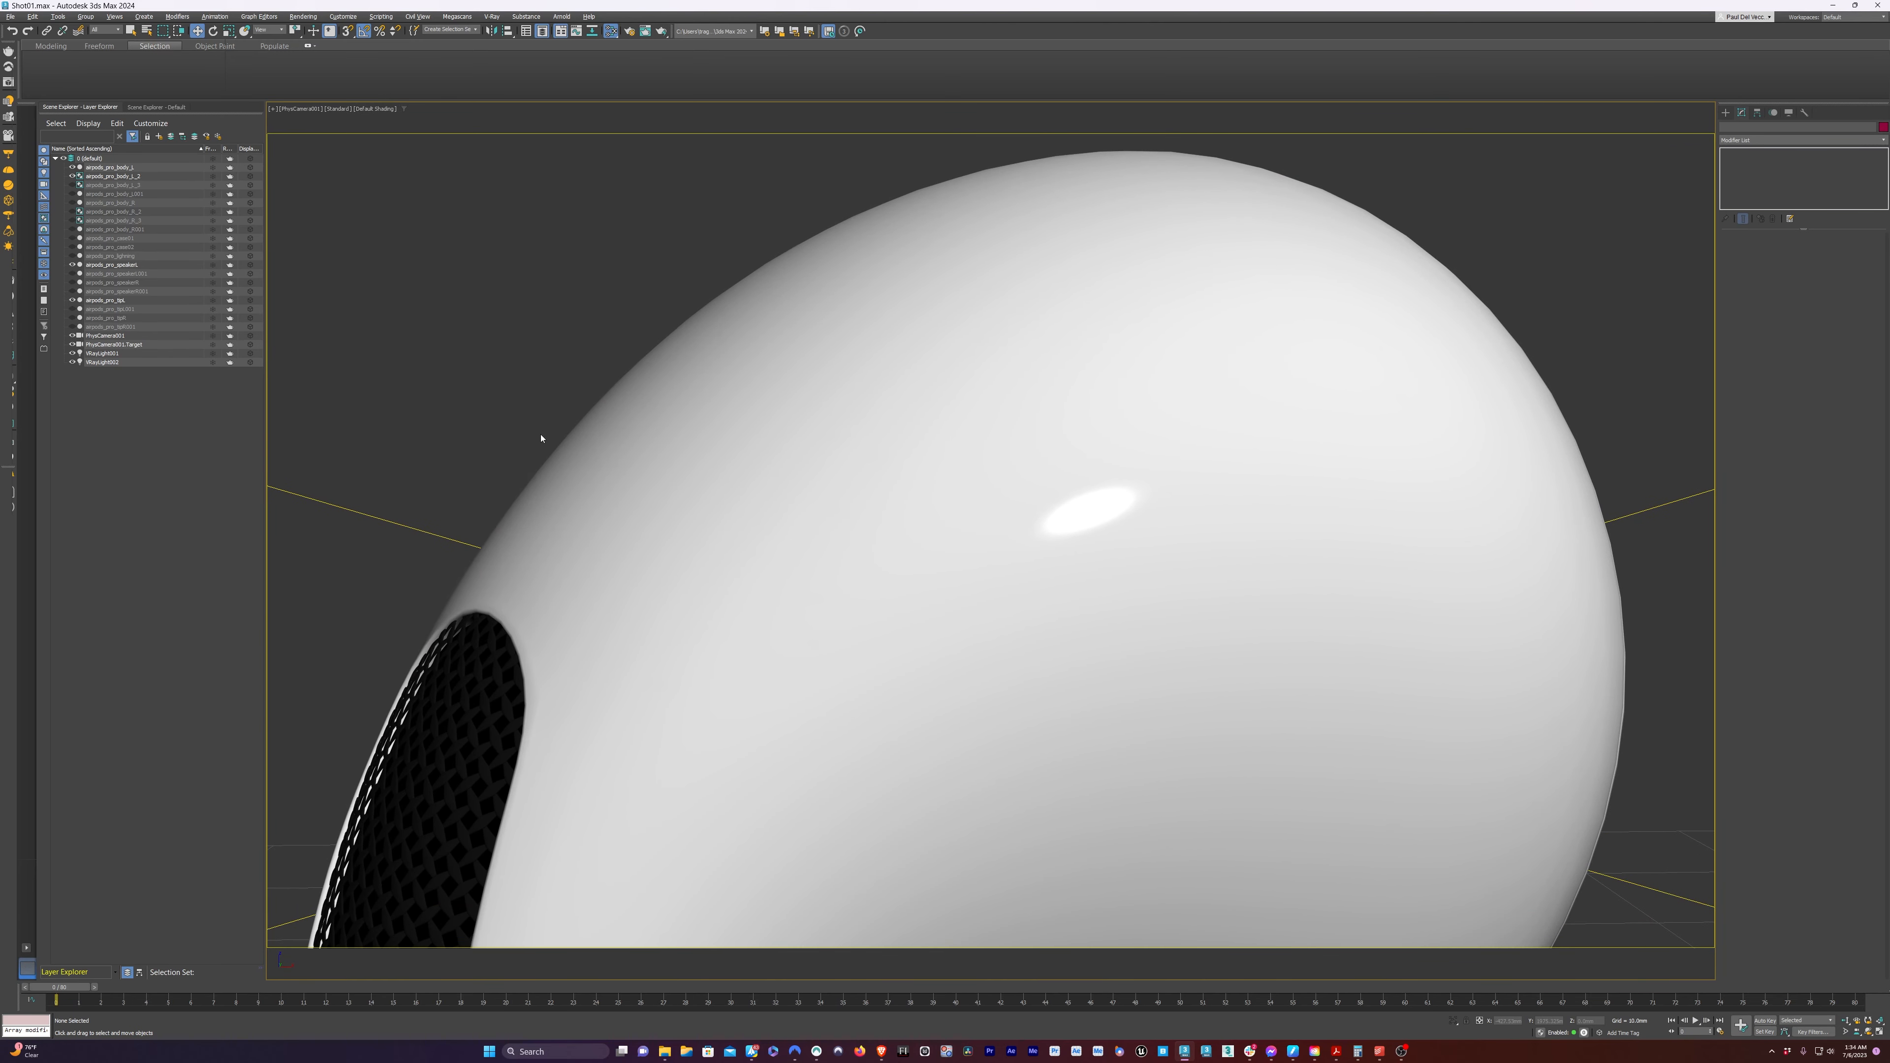
Replay the camera move and scrub through its frames to check the pace, finishing at frame 0
key(slash)
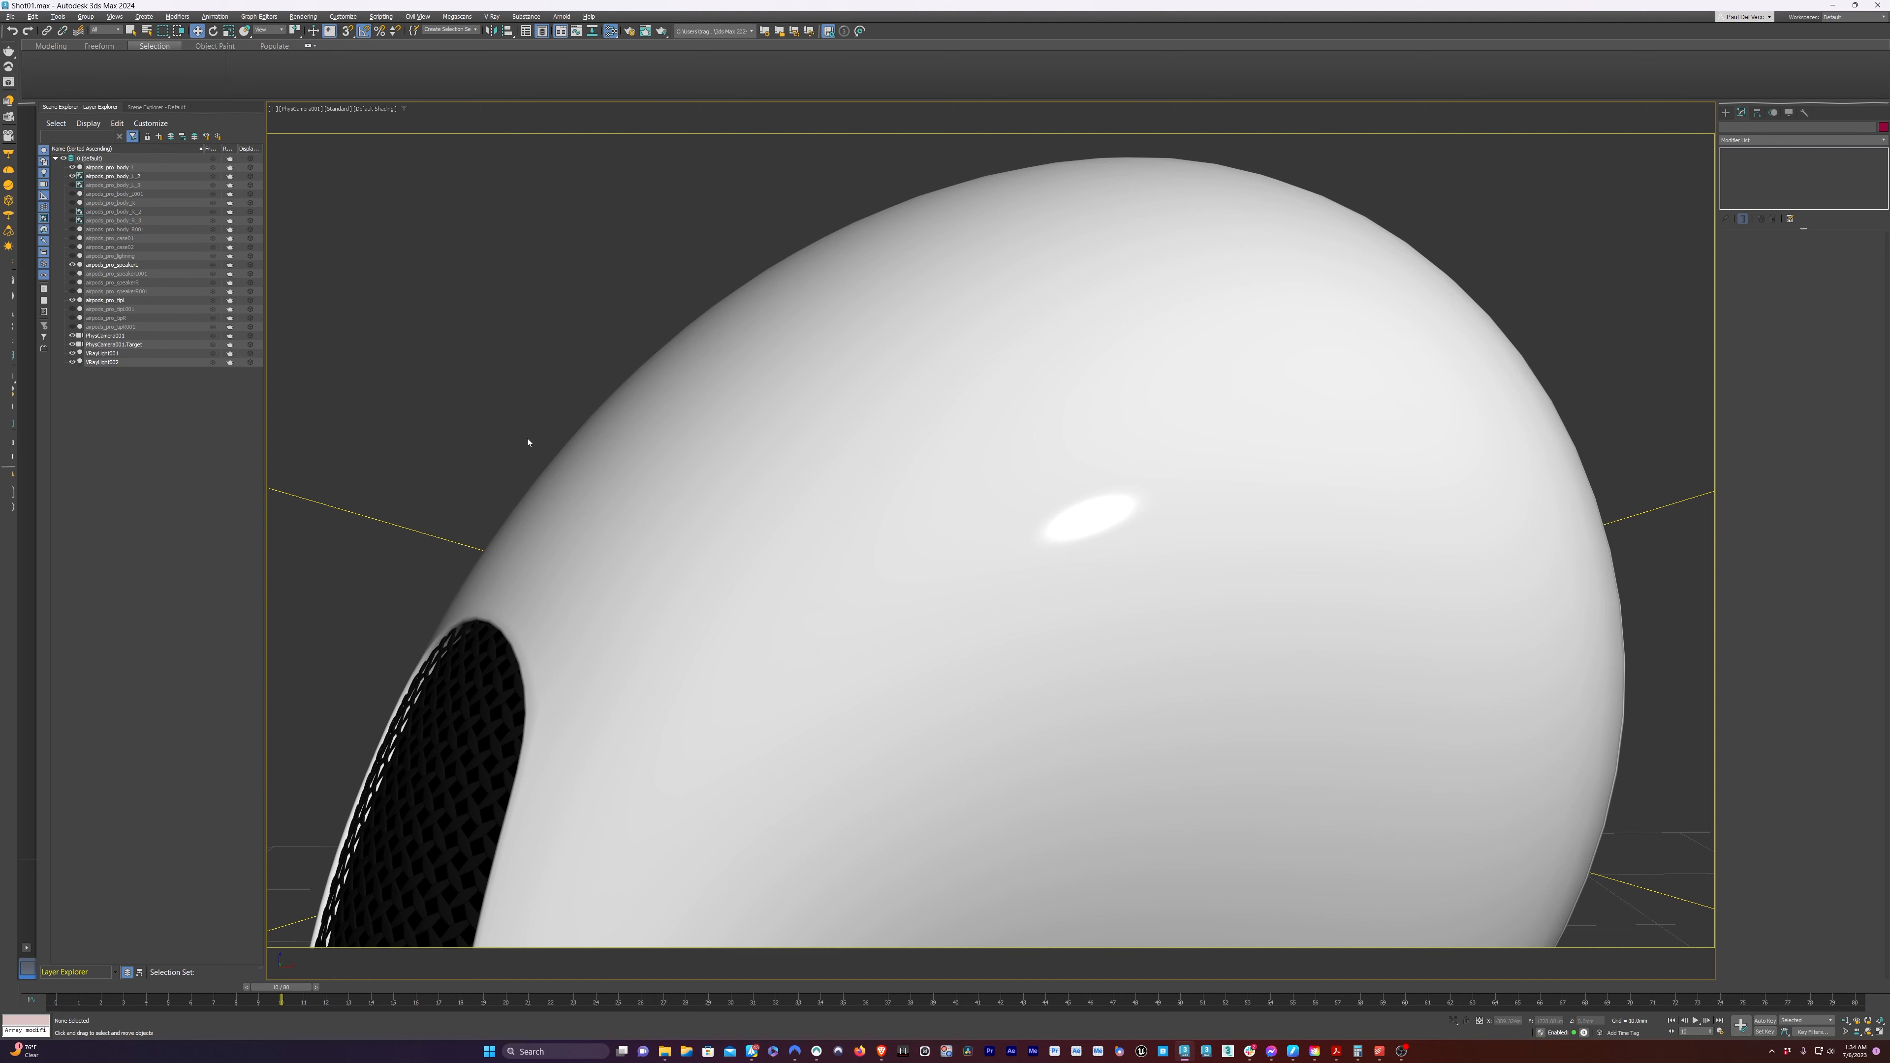
key(slash)
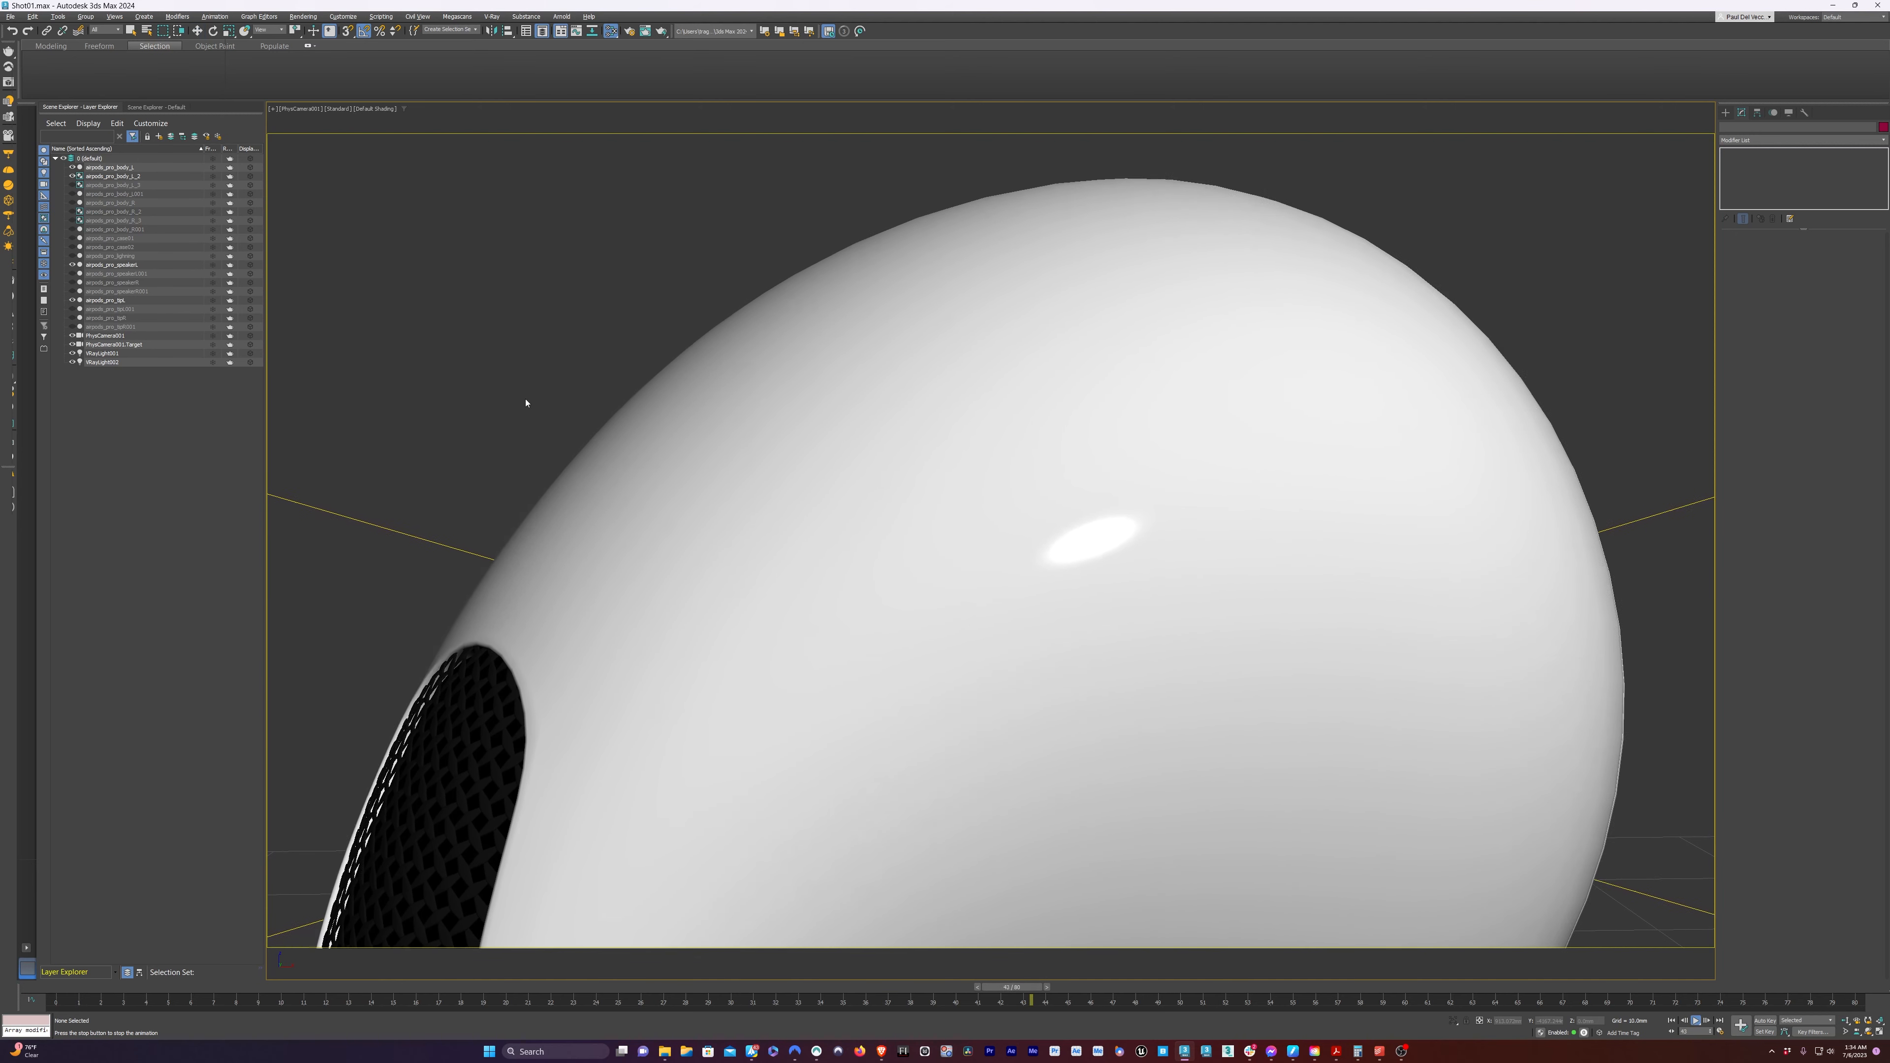
key(slash)
key(w)
key(Home)
drag(447, 987, 847, 1004)
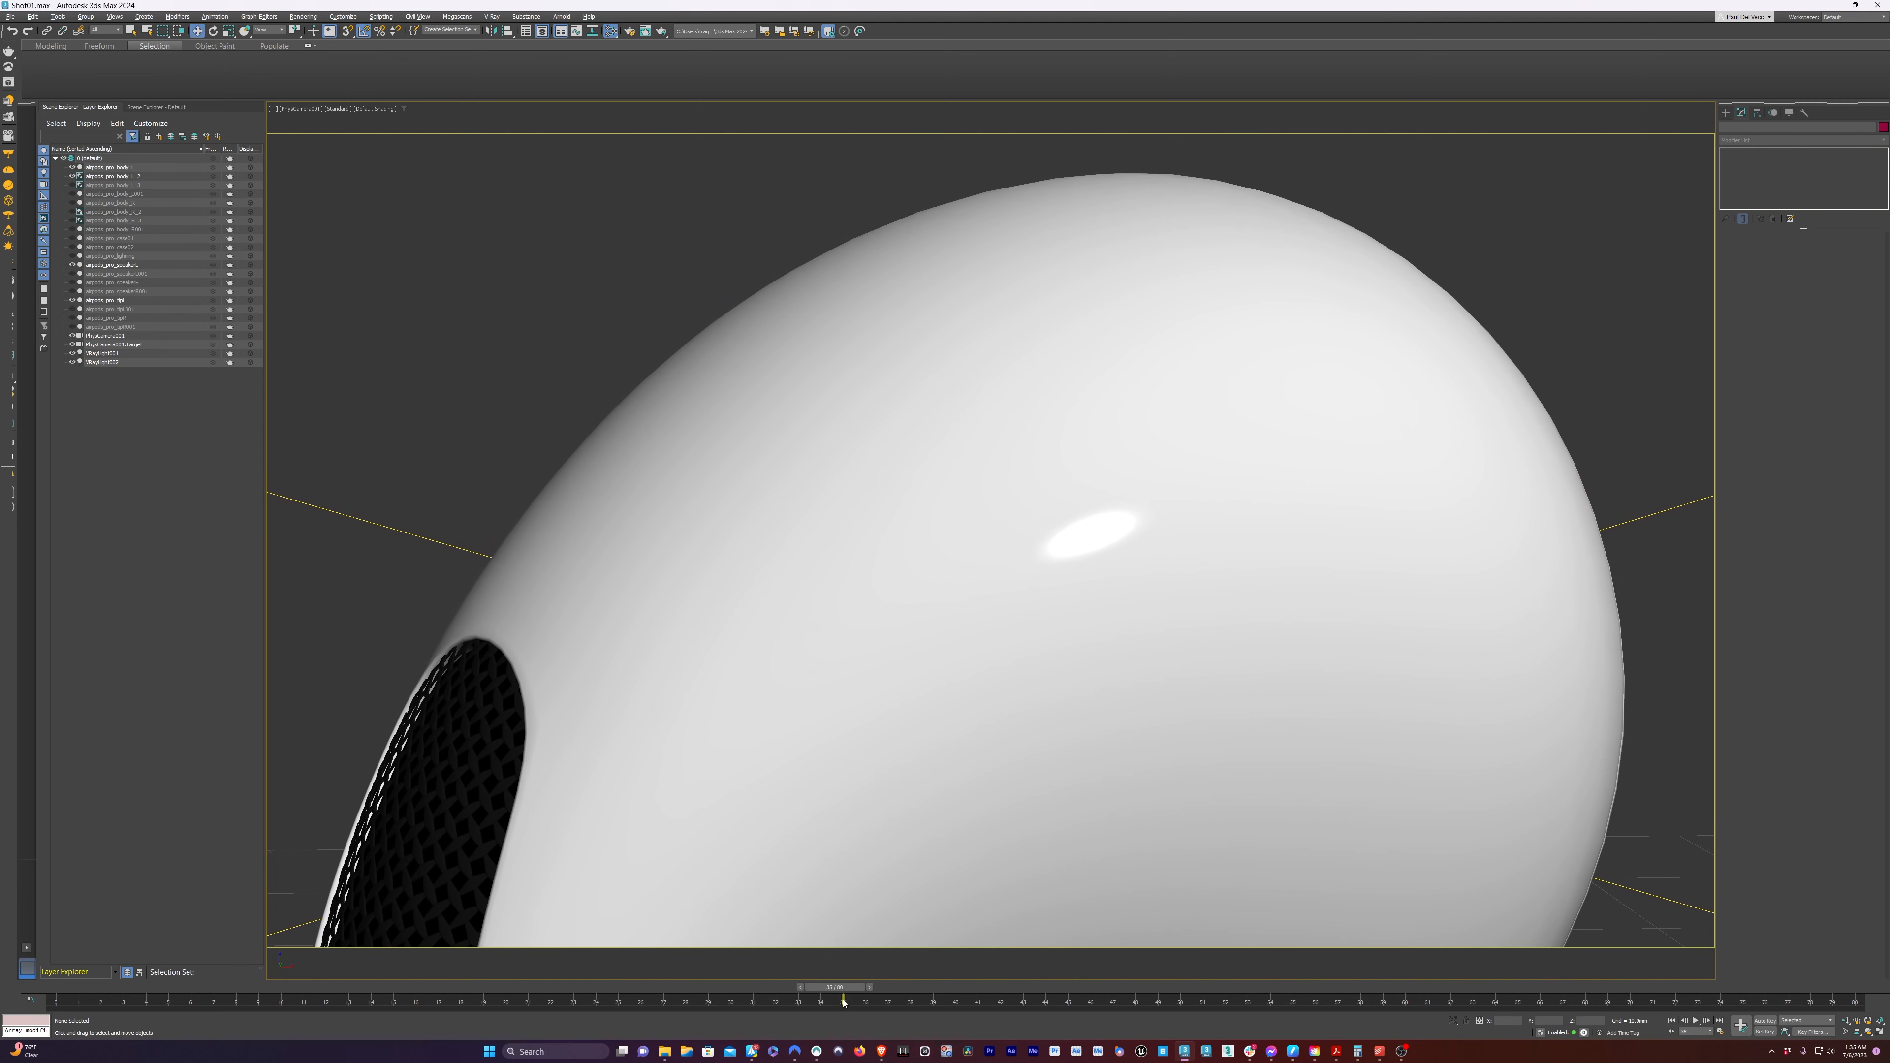
key(Home)
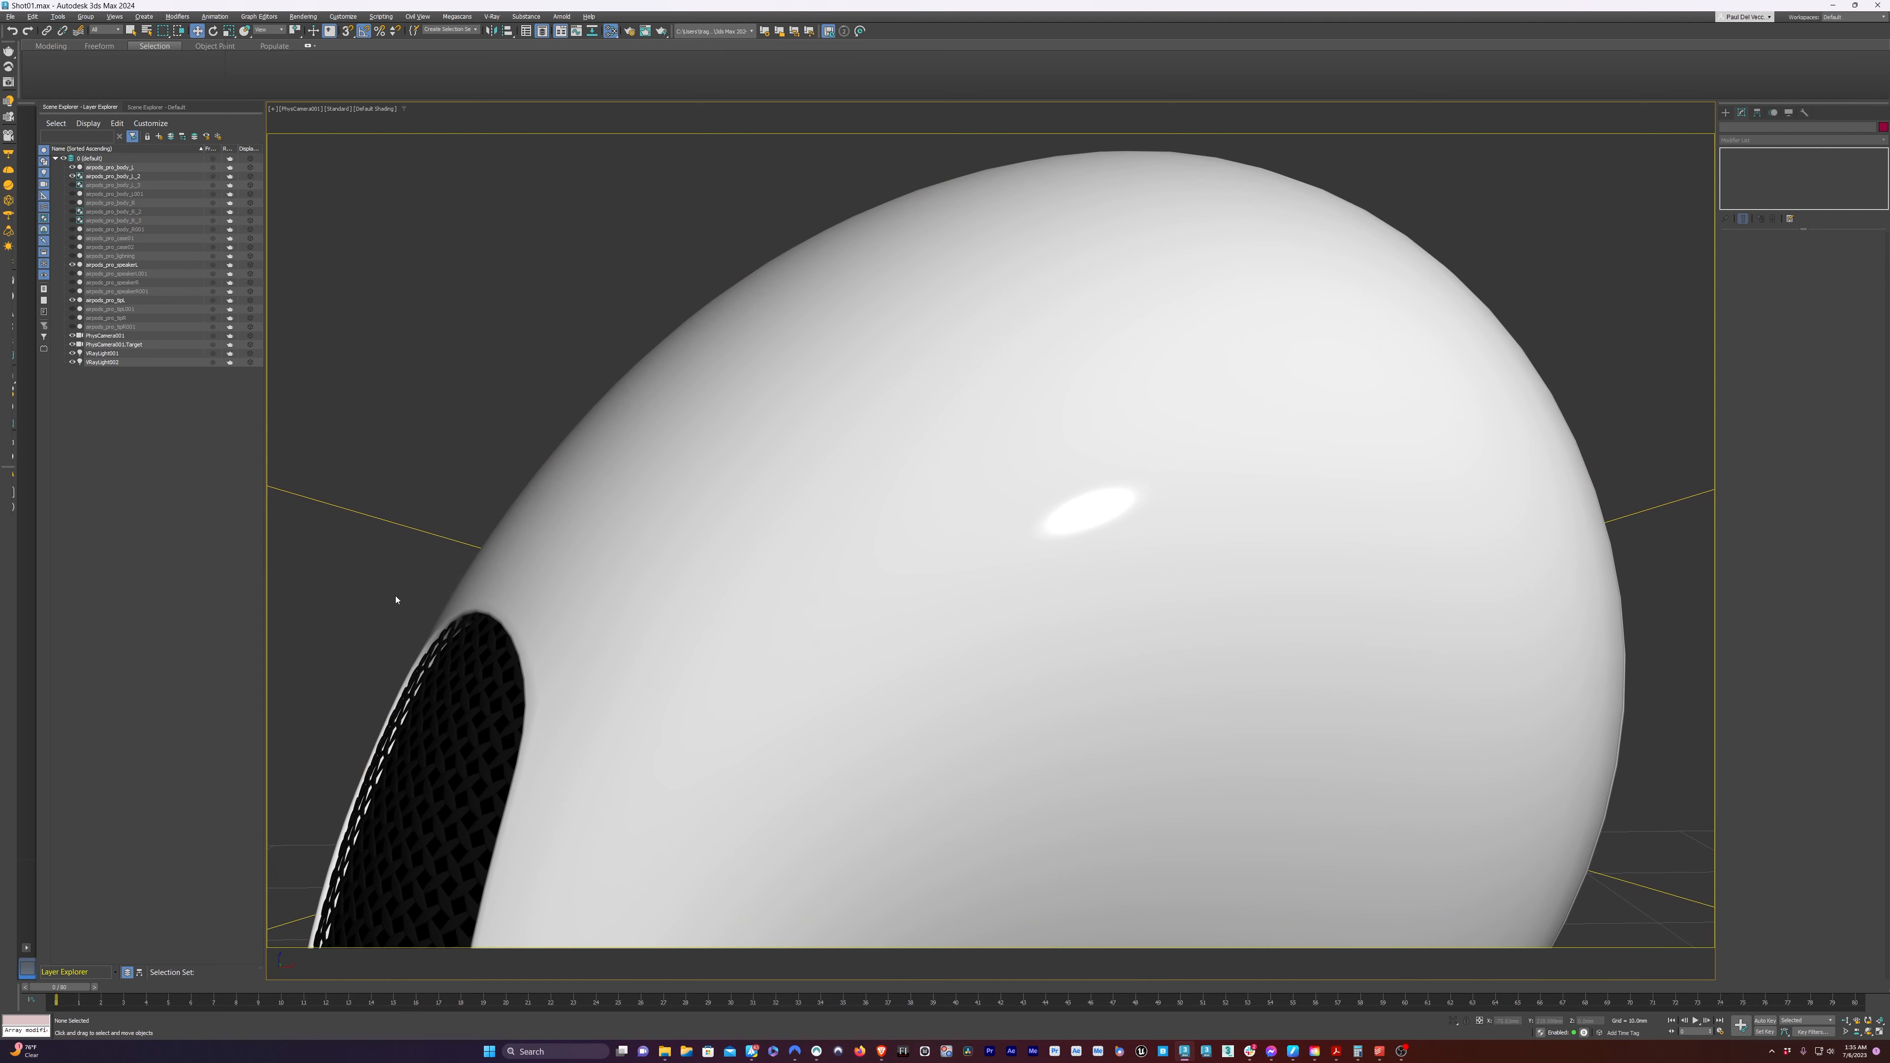
Test-render frame 0 from the camera view, close the render, and restore the four-viewport layout
key(shift+q)
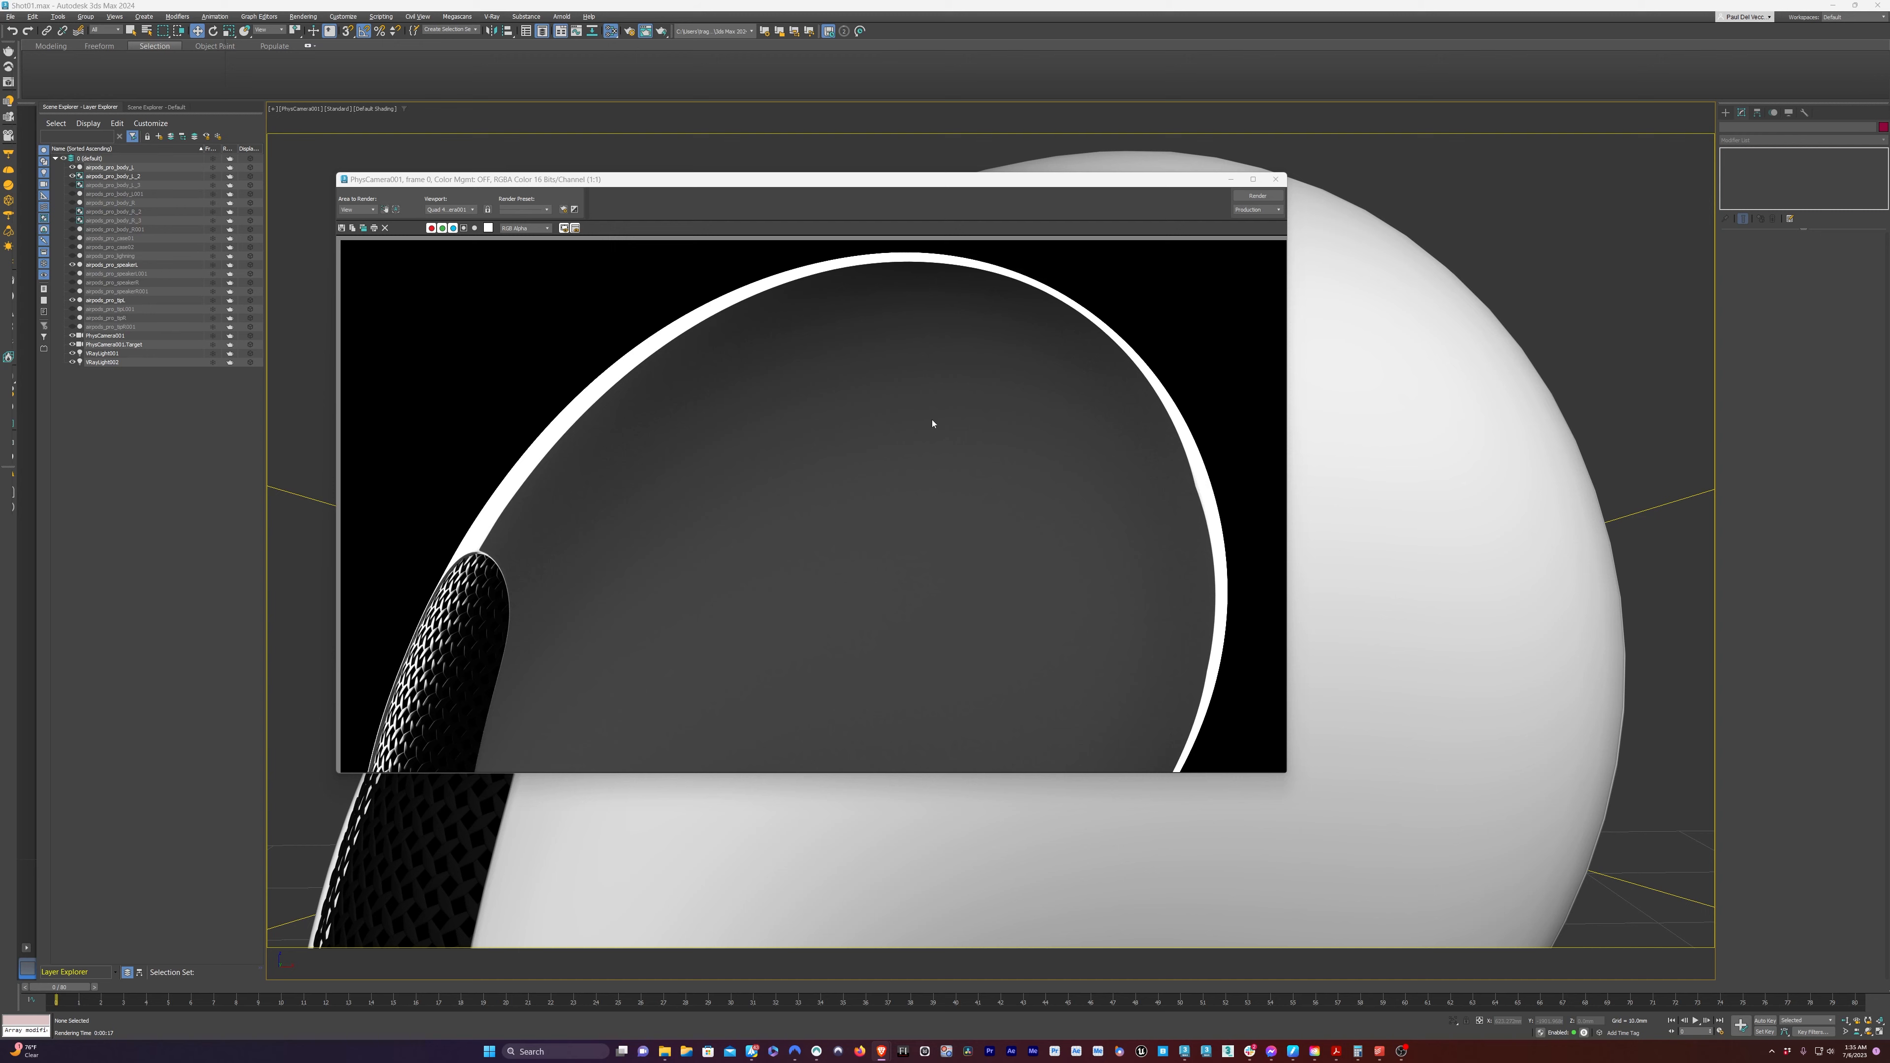
click(1275, 180)
key(alt+w)
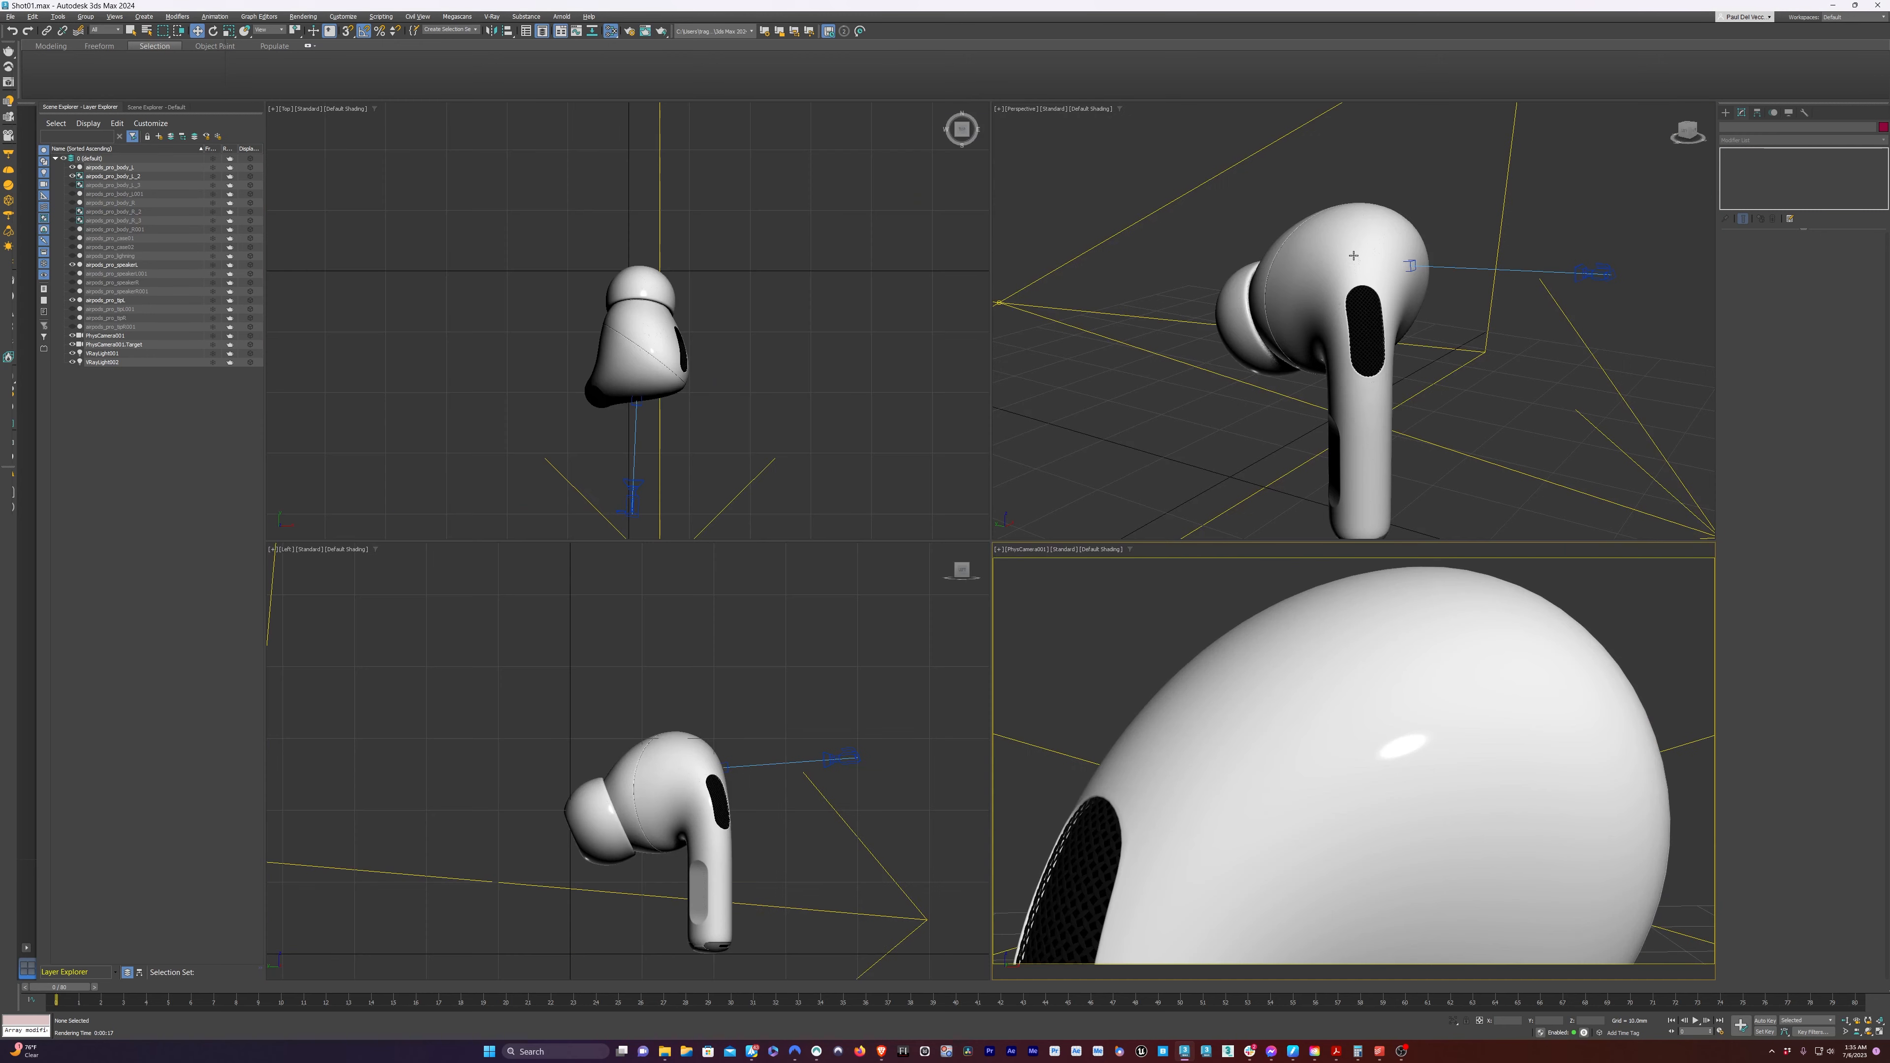
Frame the whole light setup in the perspective view and start an interactive render in the camera viewport
scroll(1358, 398, down, 10)
middle_drag(1449, 424, 1313, 344)
click(1618, 362)
drag(1504, 334, 1477, 253)
click(1460, 678)
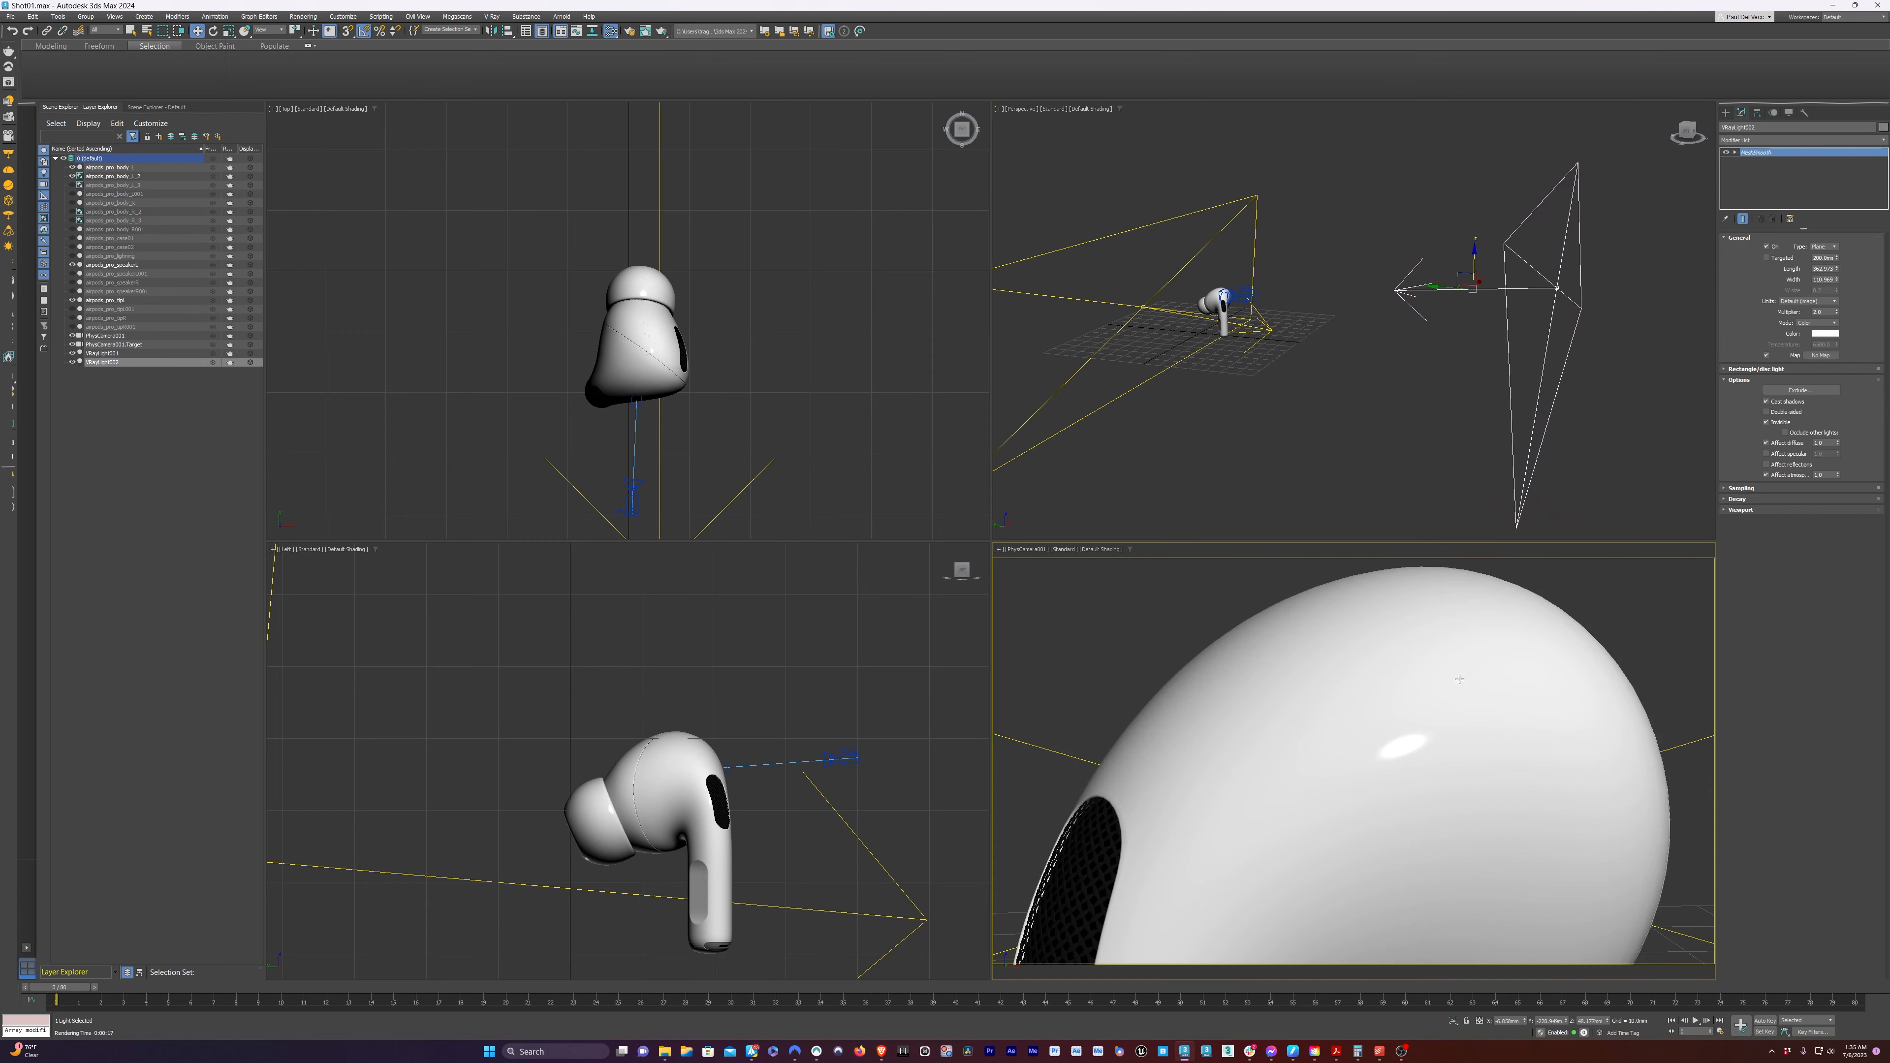
click(1061, 551)
click(1089, 571)
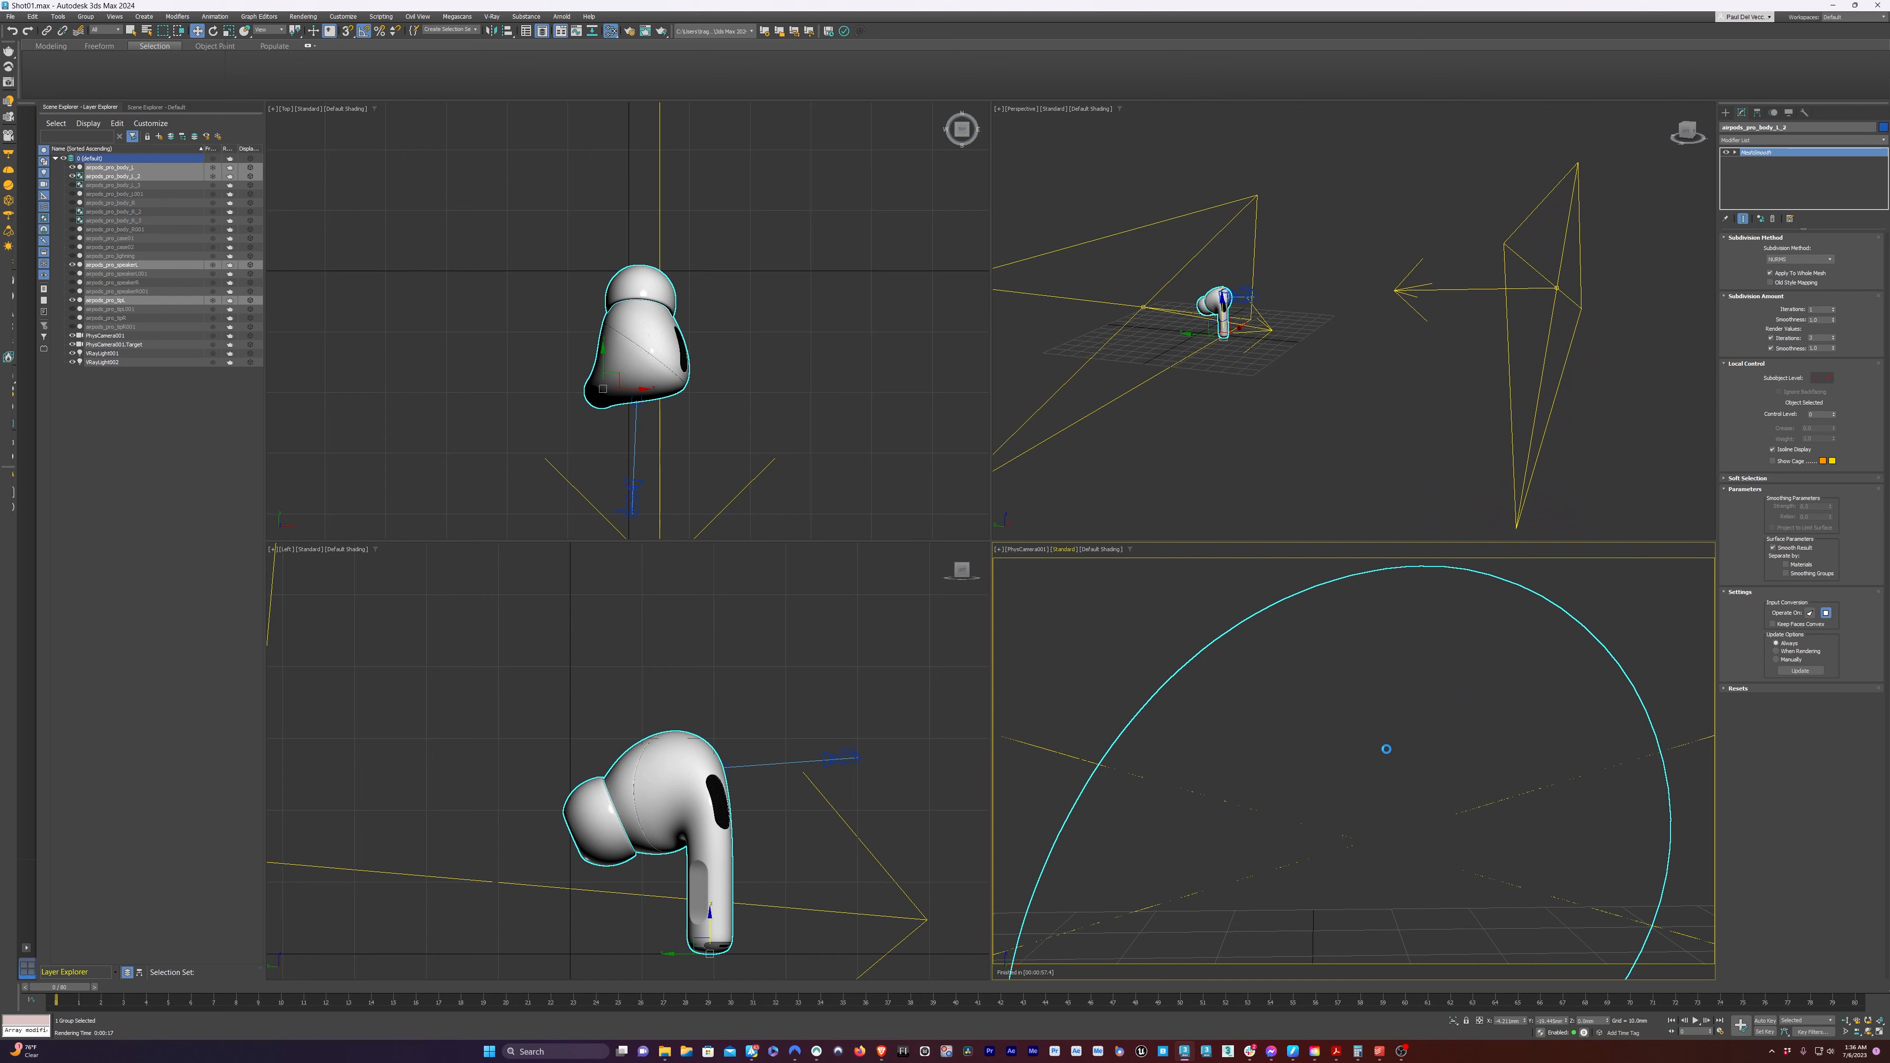
Raise the front fill light above the earbud, tilt it down toward it, and fine-tune its position against the interactive render
click(1559, 288)
alt+middle_drag(1452, 350, 1473, 276)
drag(1473, 276, 1492, 221)
key(e)
key(w)
drag(1474, 183, 1436, 185)
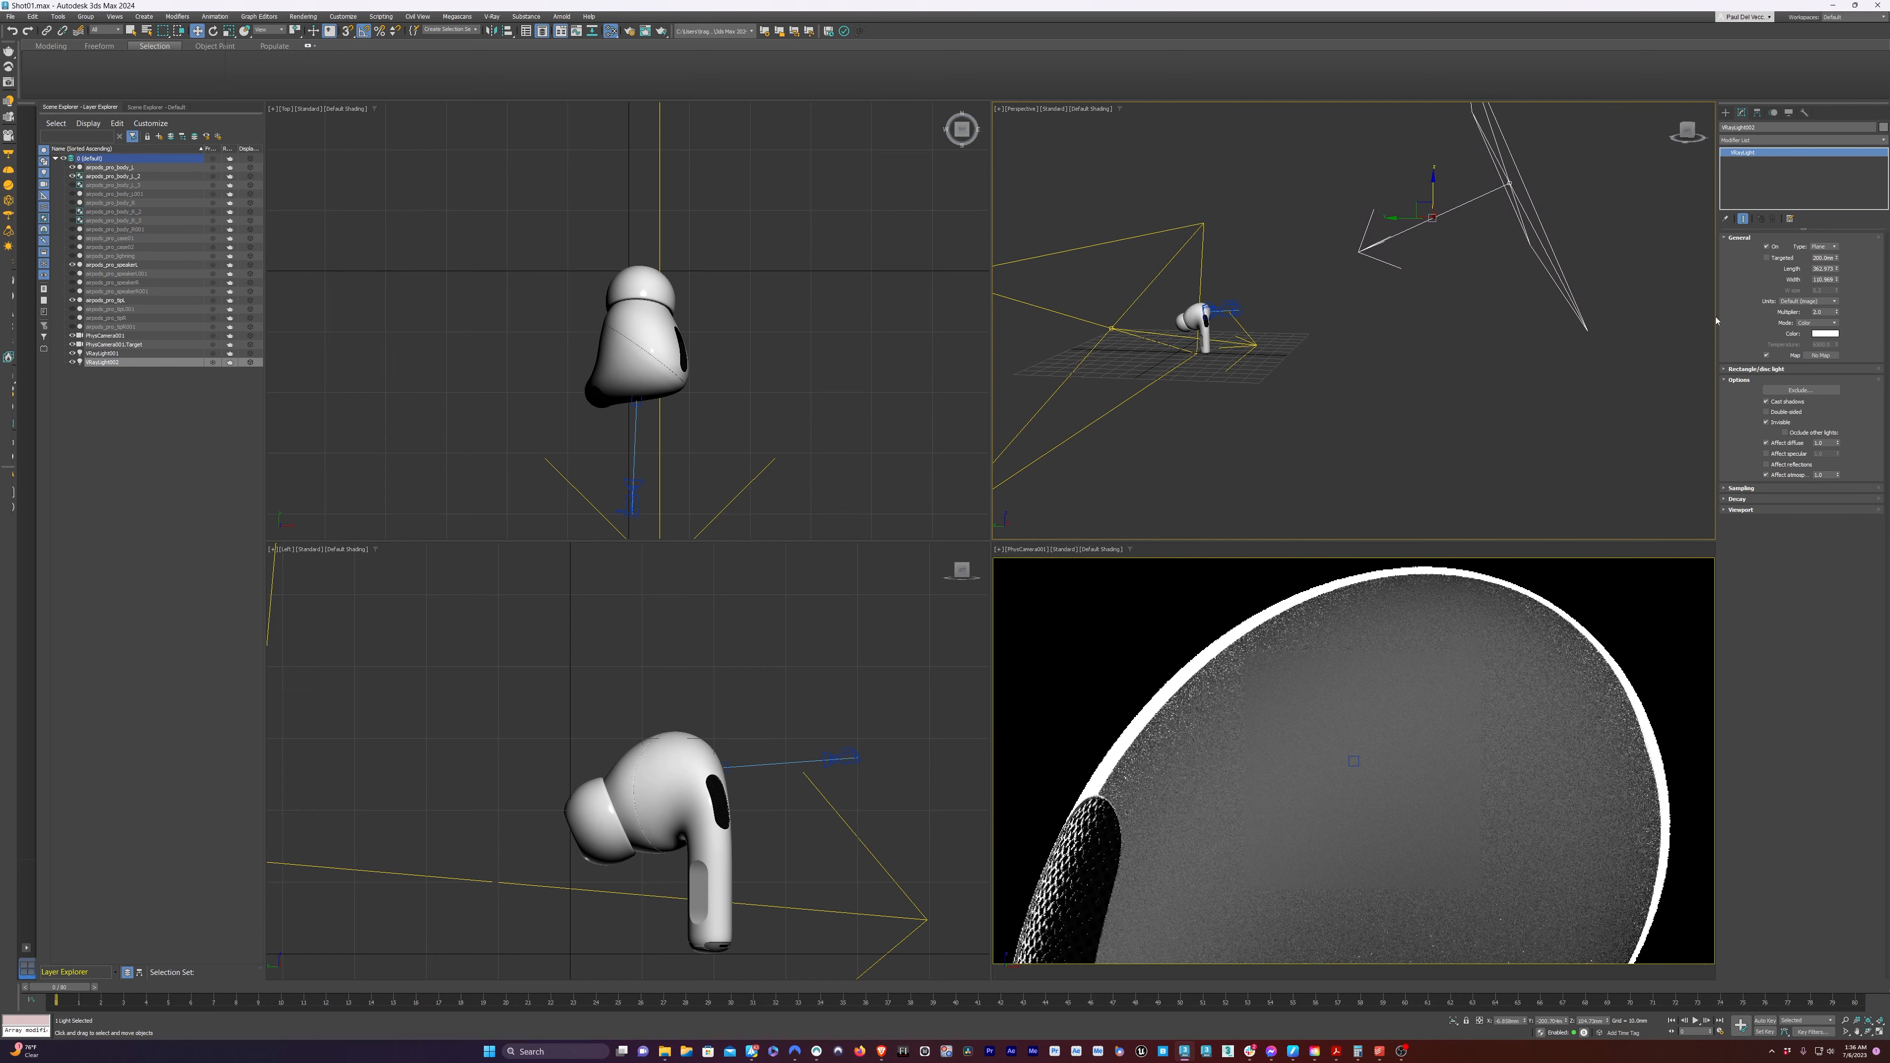
drag(1423, 211, 1420, 209)
click(1493, 388)
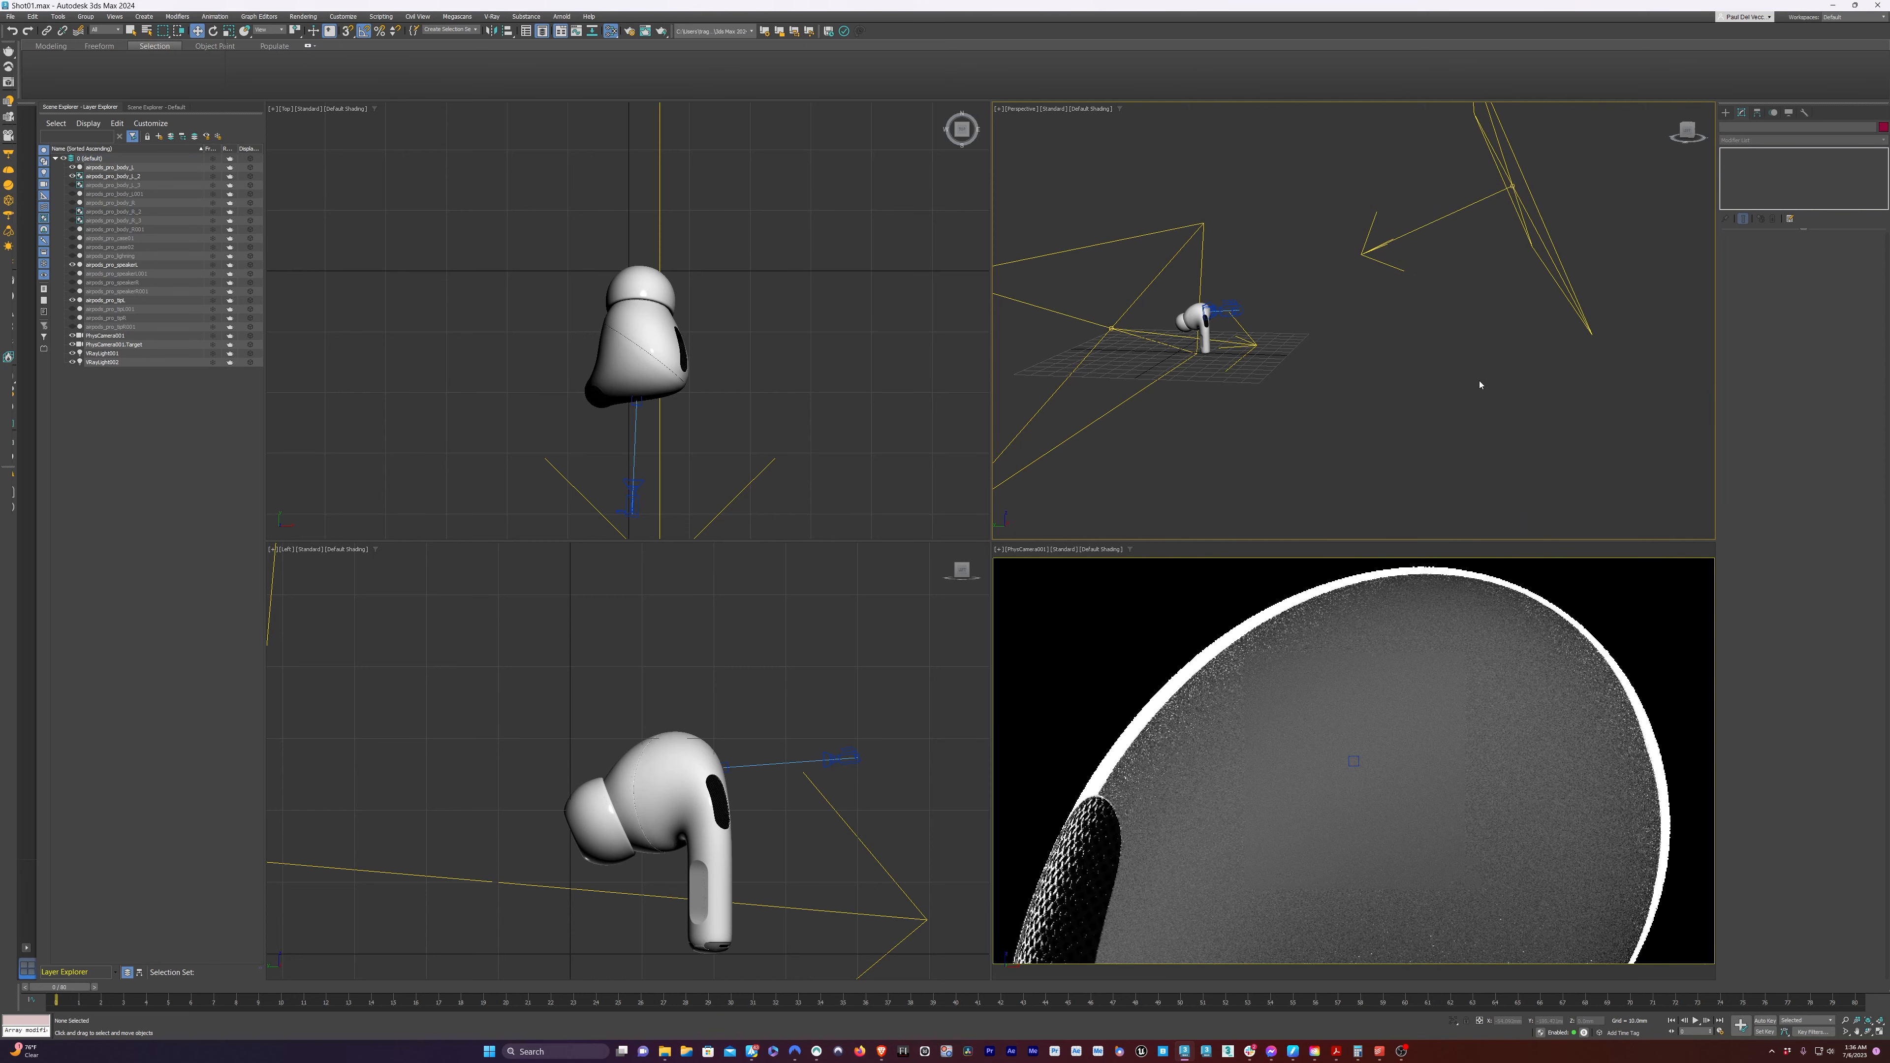
Return the camera viewport from the interactive render to default shading and select the earbud group
right_click(1079, 568)
click(1105, 629)
click(1183, 692)
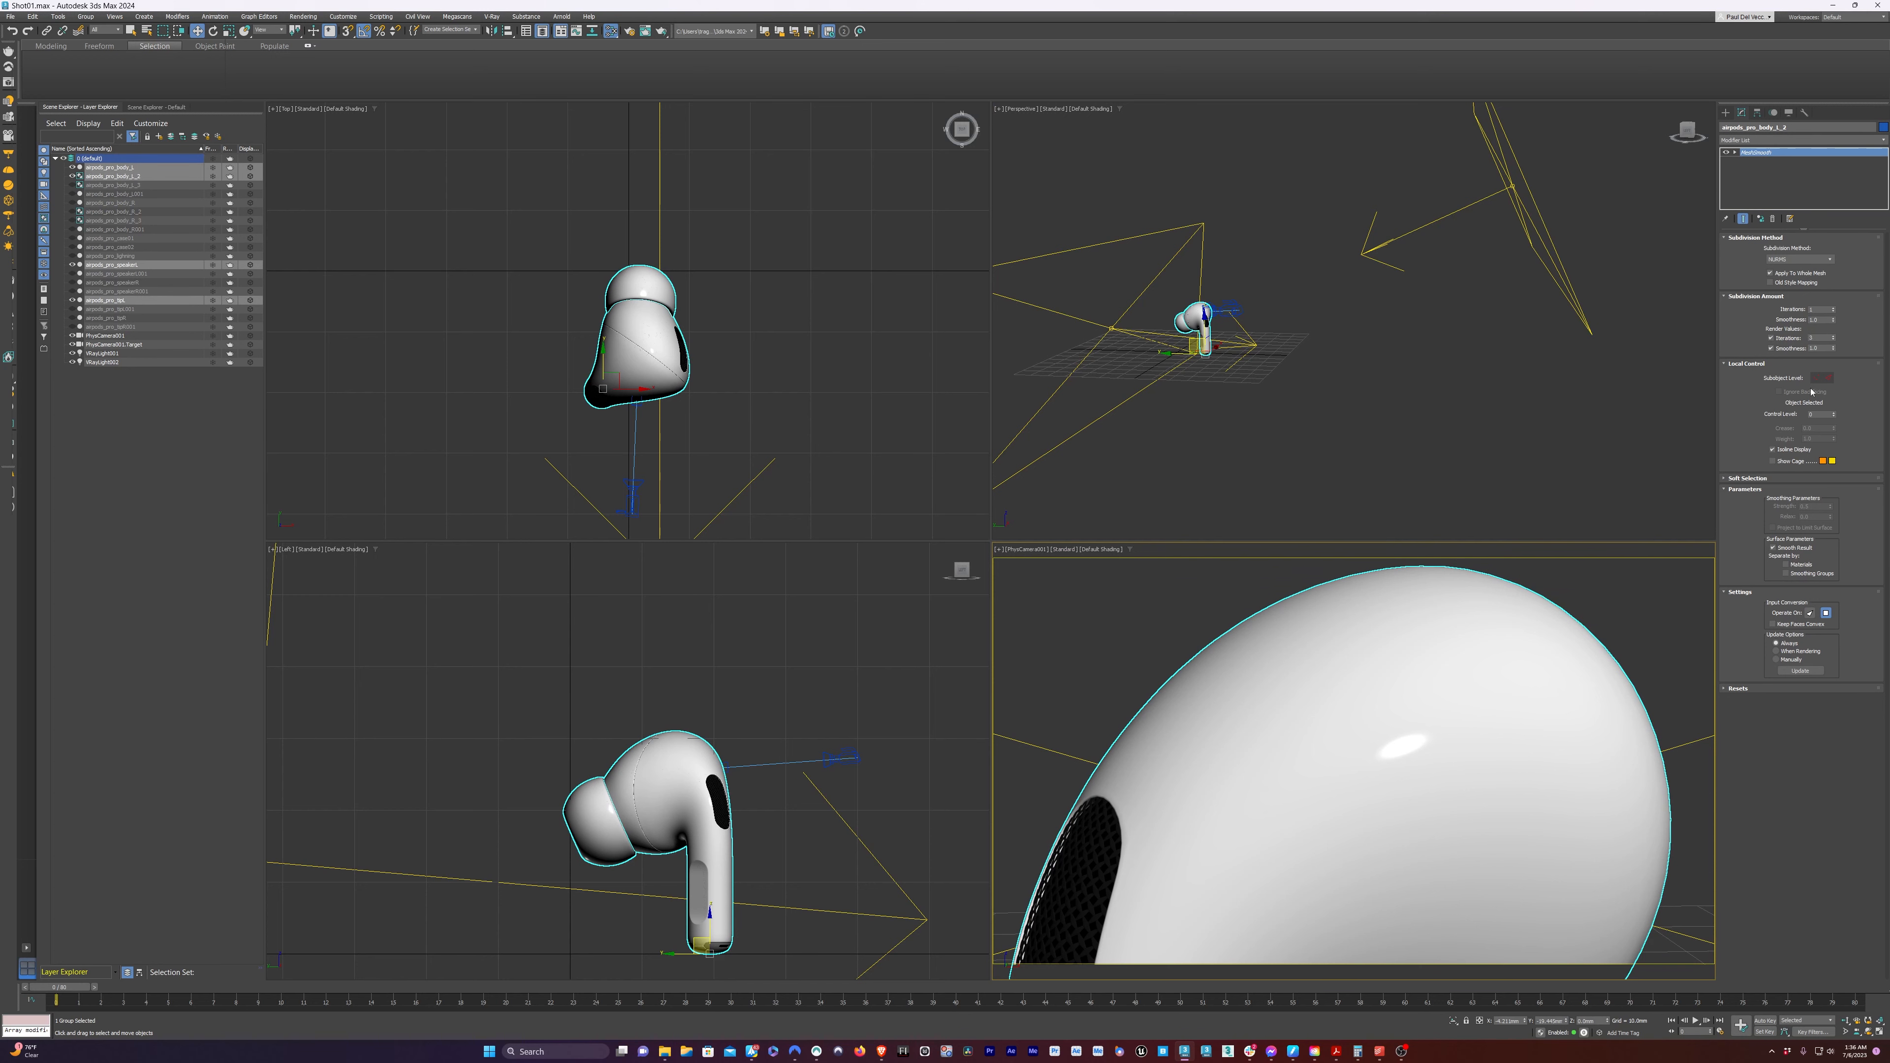
Turn on V-Ray's built-in frame buffer, test-render the camera view, and close the render
click(1140, 639)
key(shift+q)
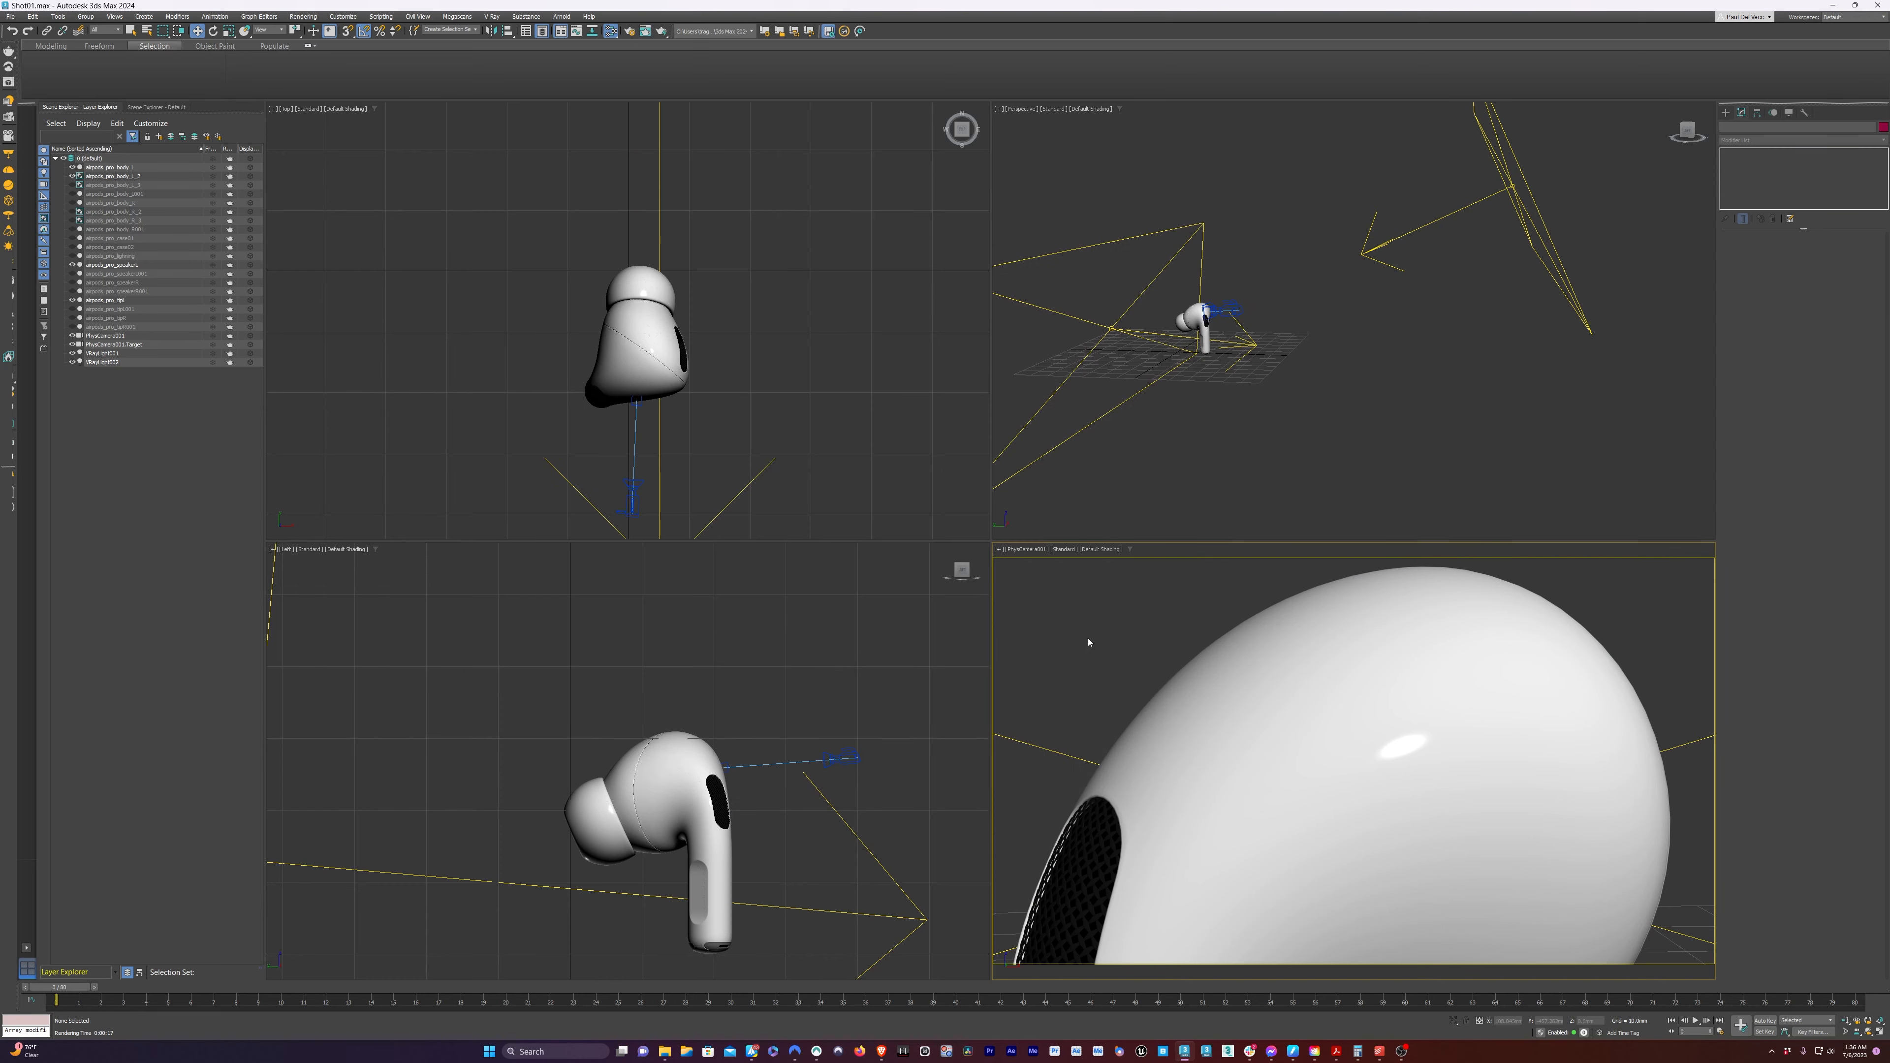
key(F10)
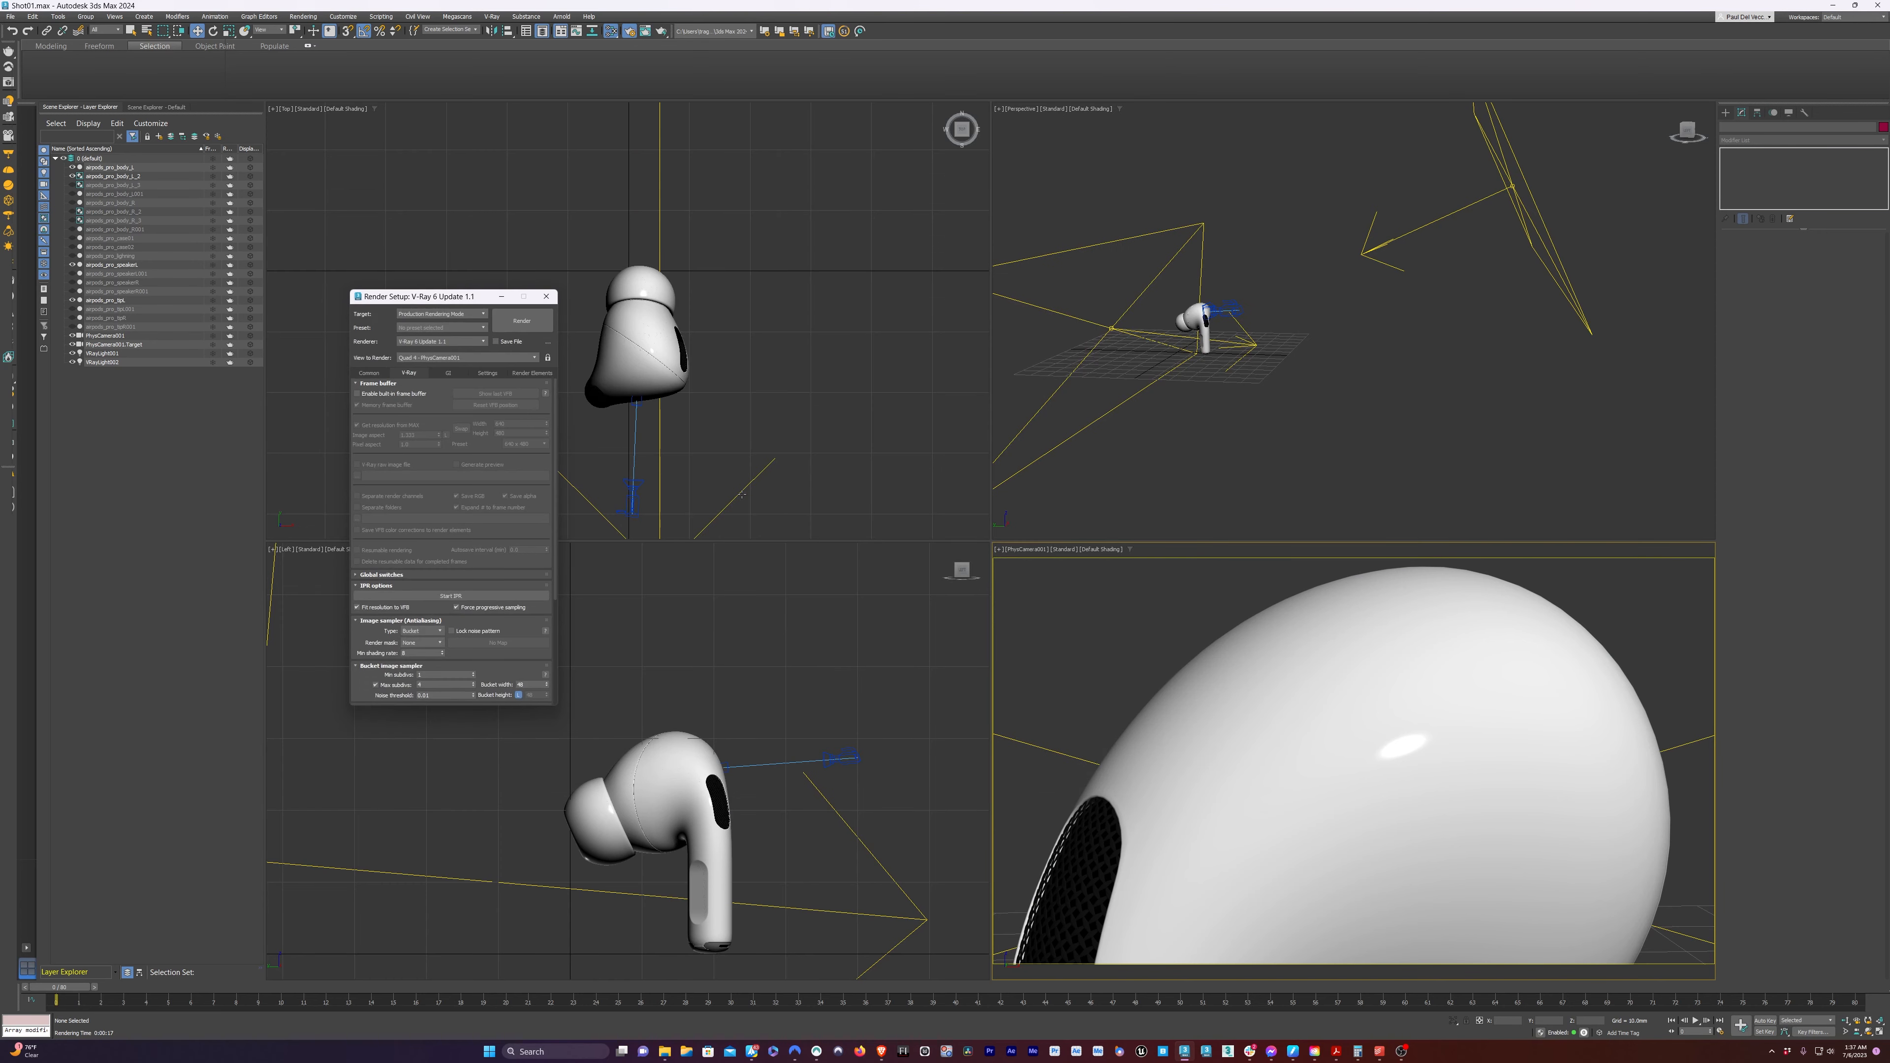
click(419, 393)
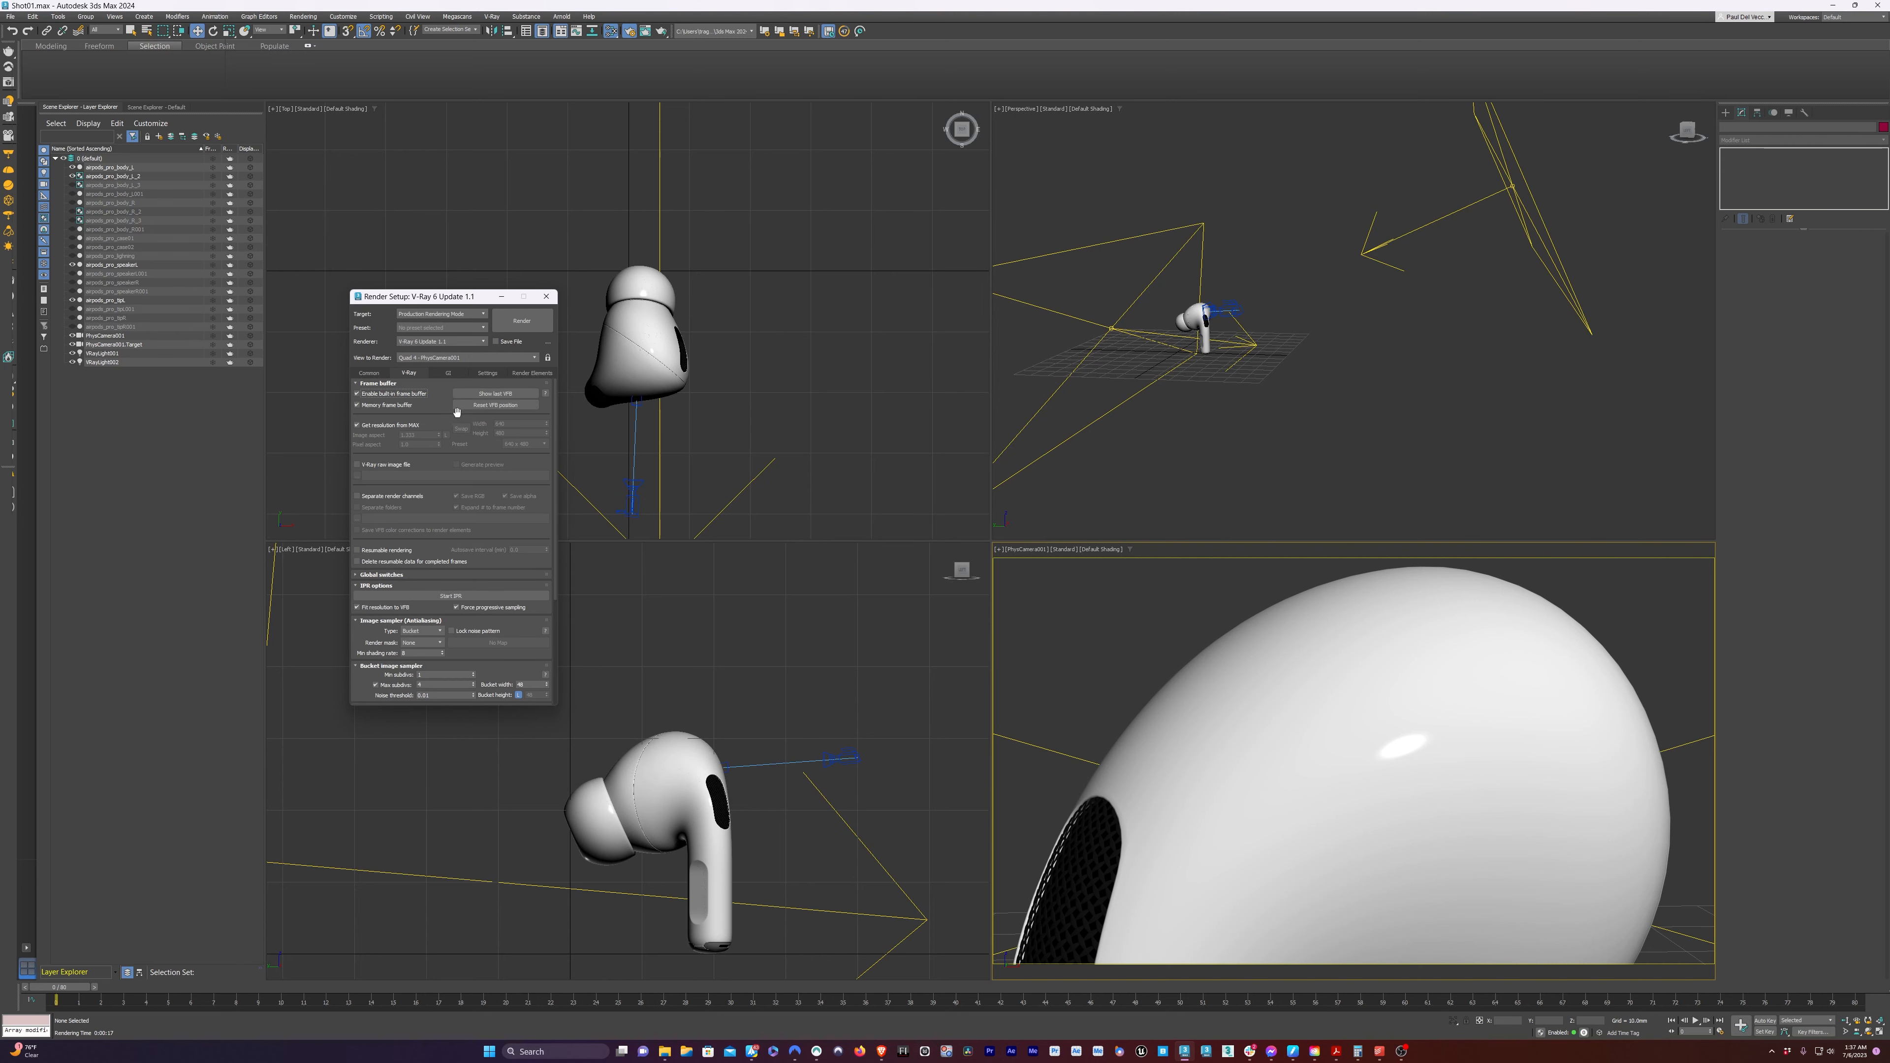
click(448, 372)
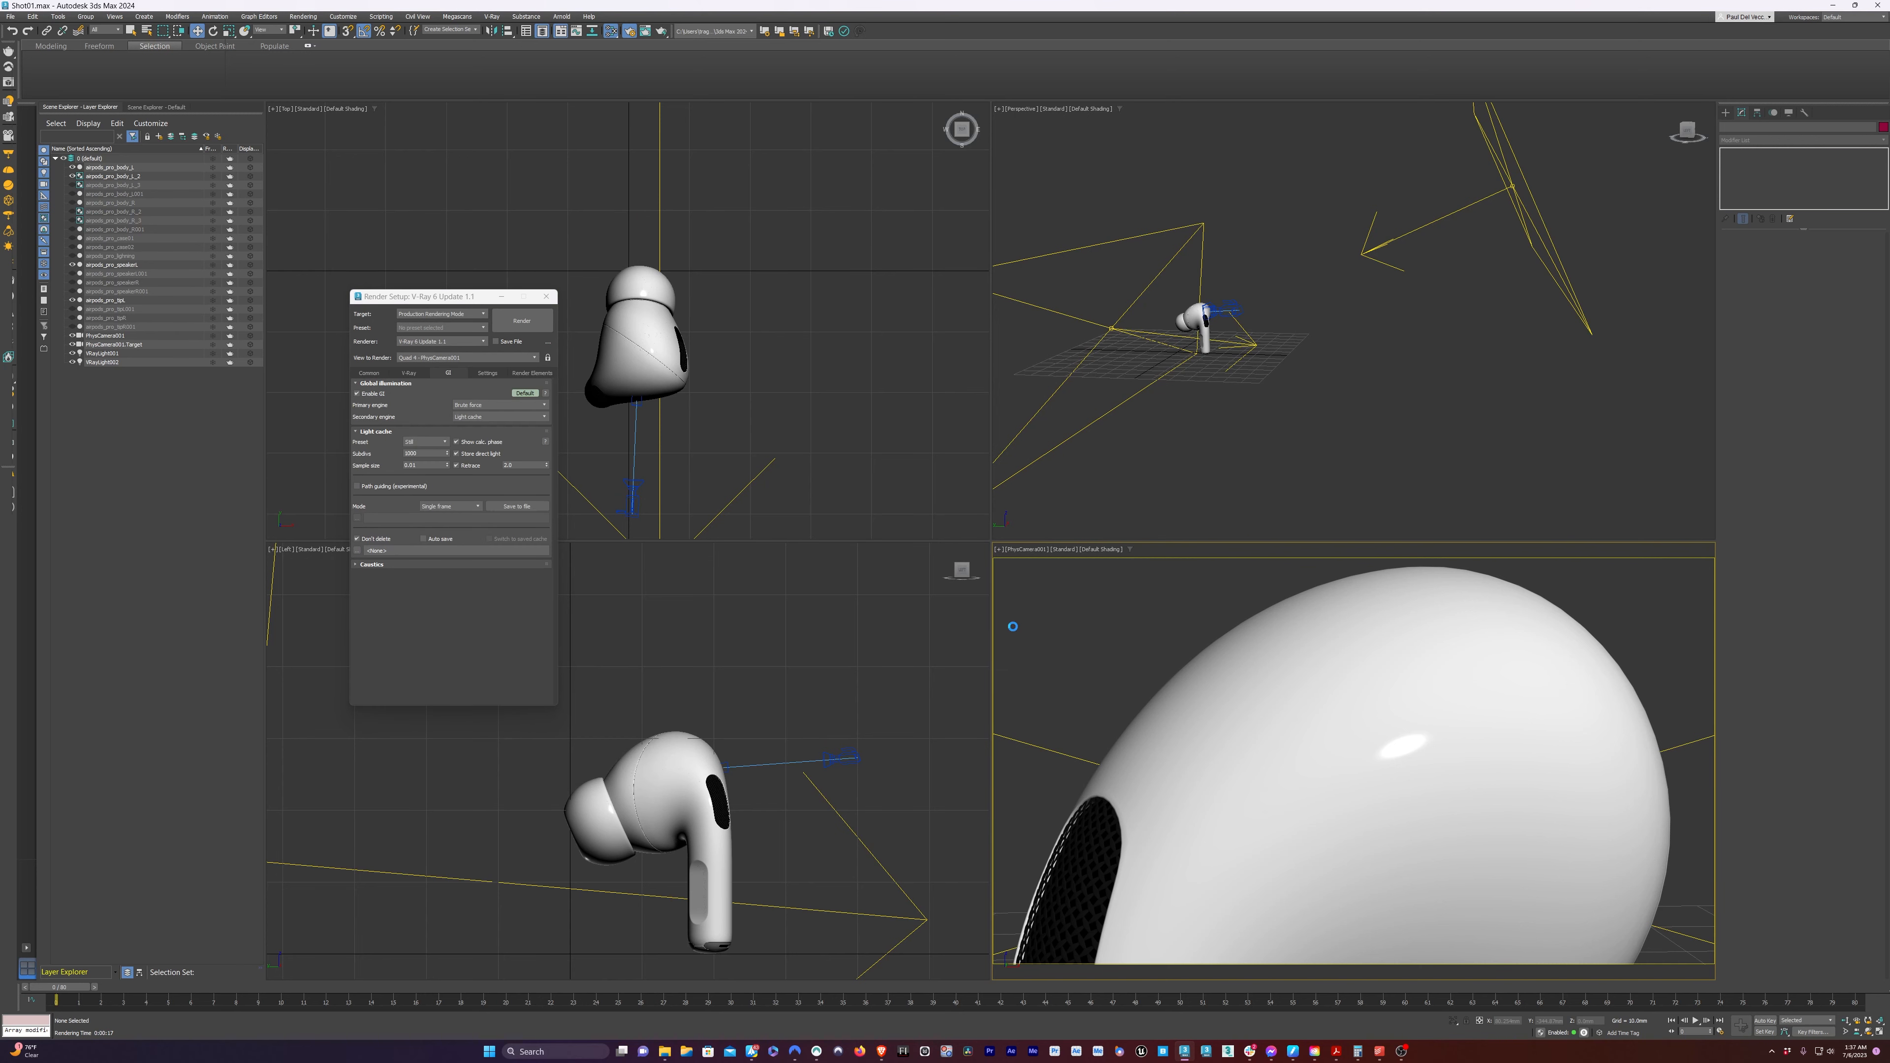
key(shift+q)
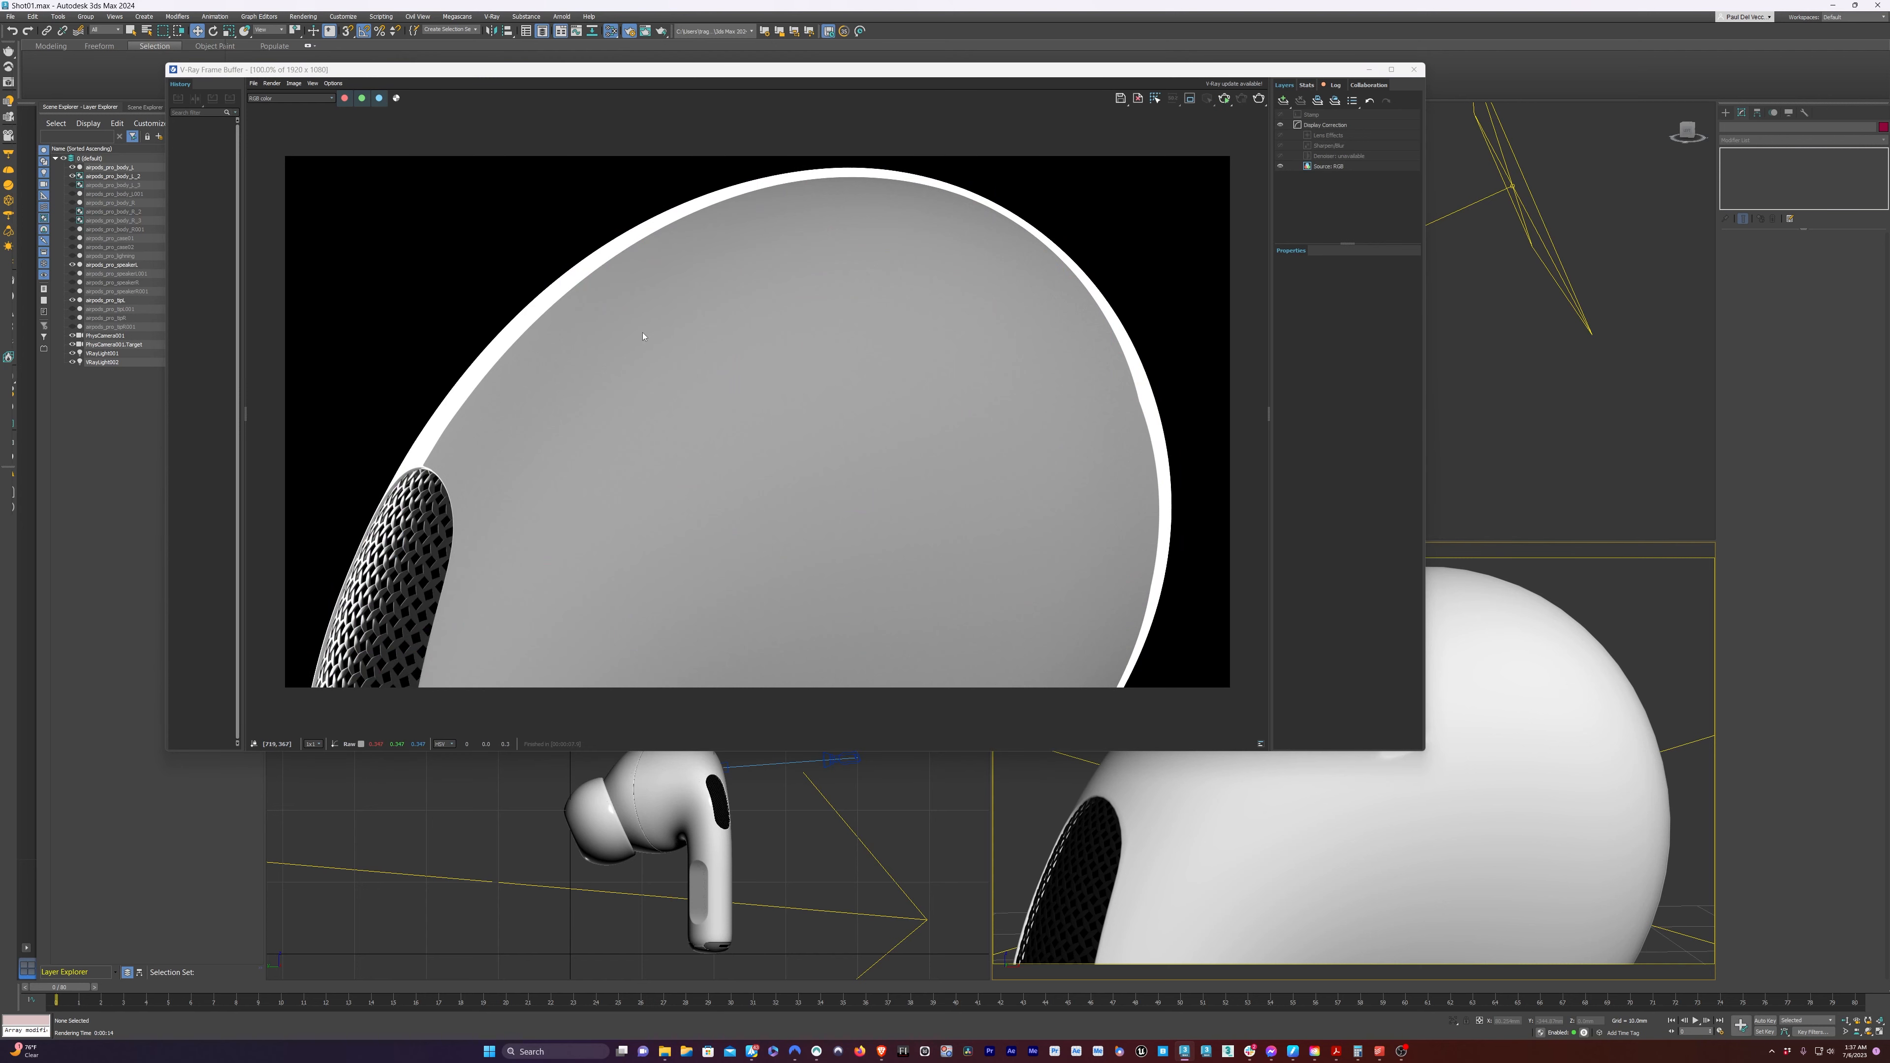
click(1413, 69)
Move the front fill light slightly farther from the earbud, reduce its multiplier to 1.0, and re-render the camera view
click(1582, 207)
click(1513, 189)
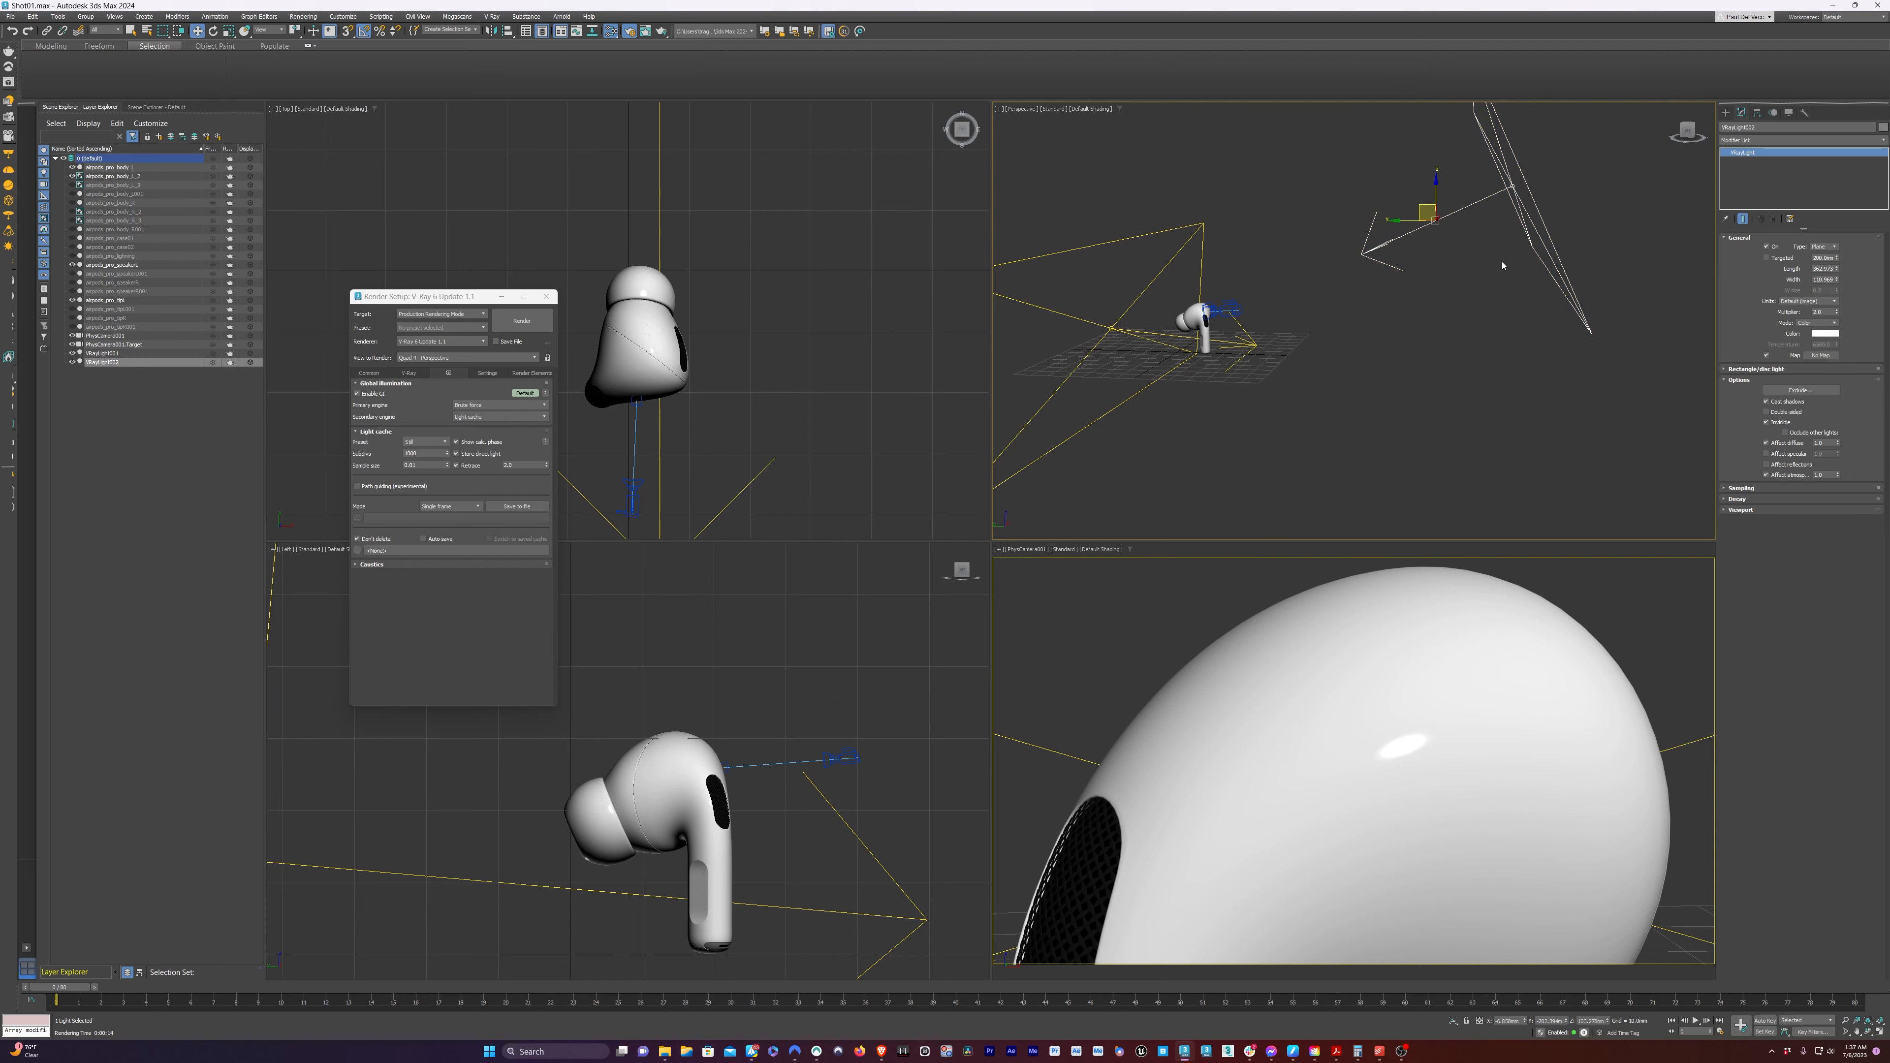
drag(1404, 221, 1415, 221)
double_click(1827, 312)
click(1127, 639)
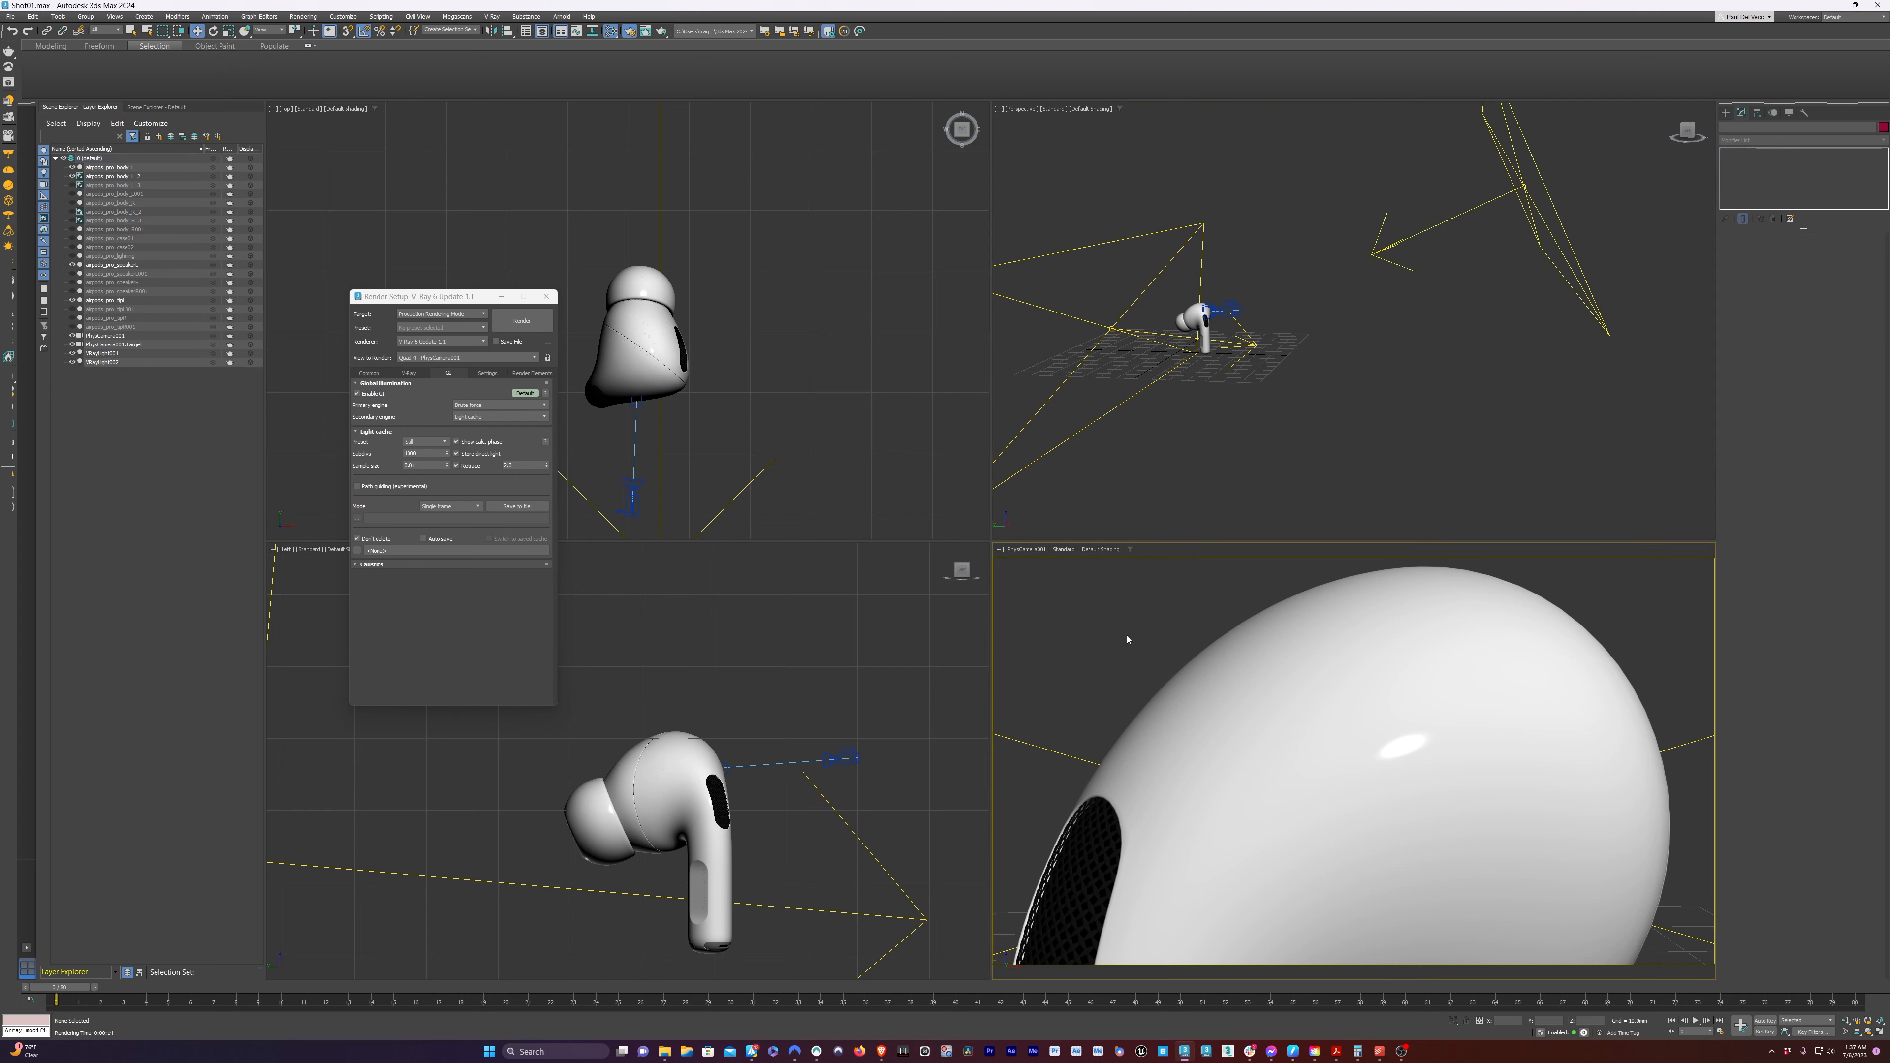
key(shift+q)
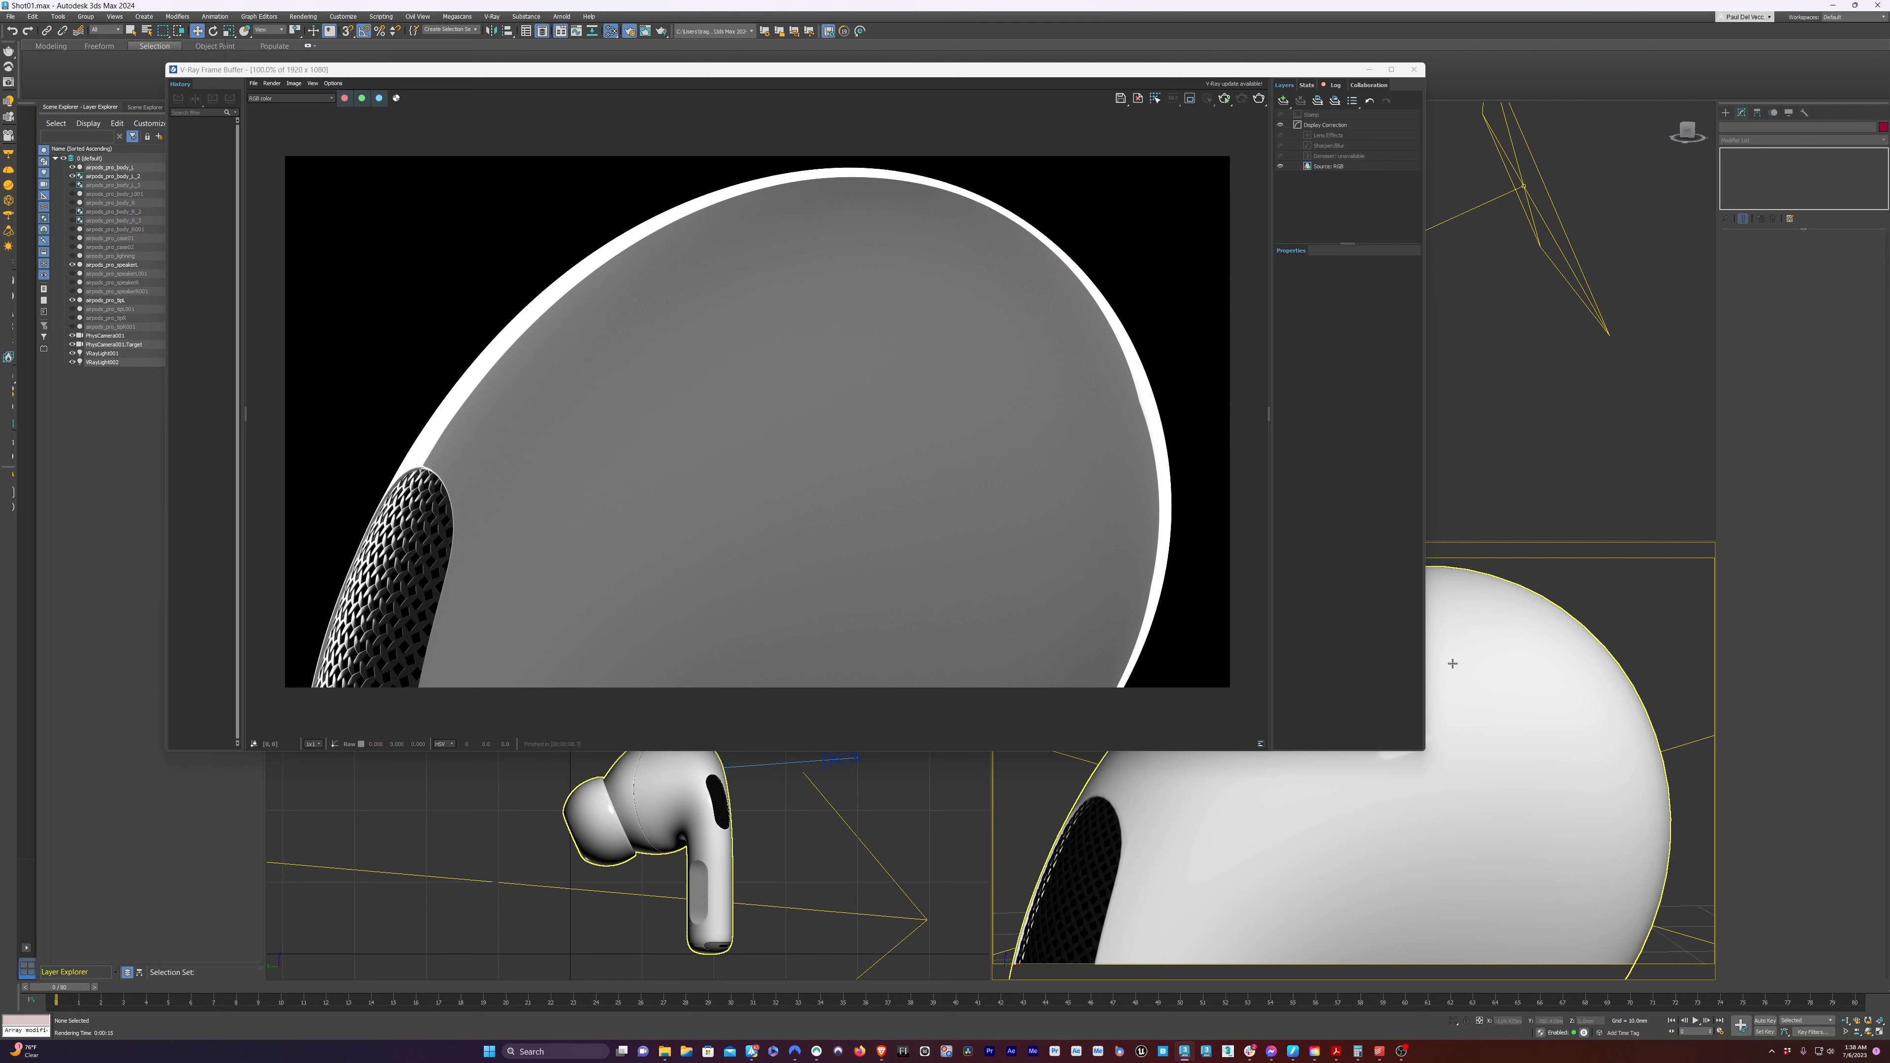
Lower the front fill light's multiplier further, re-render the camera view, and close the frame buffer
click(1555, 211)
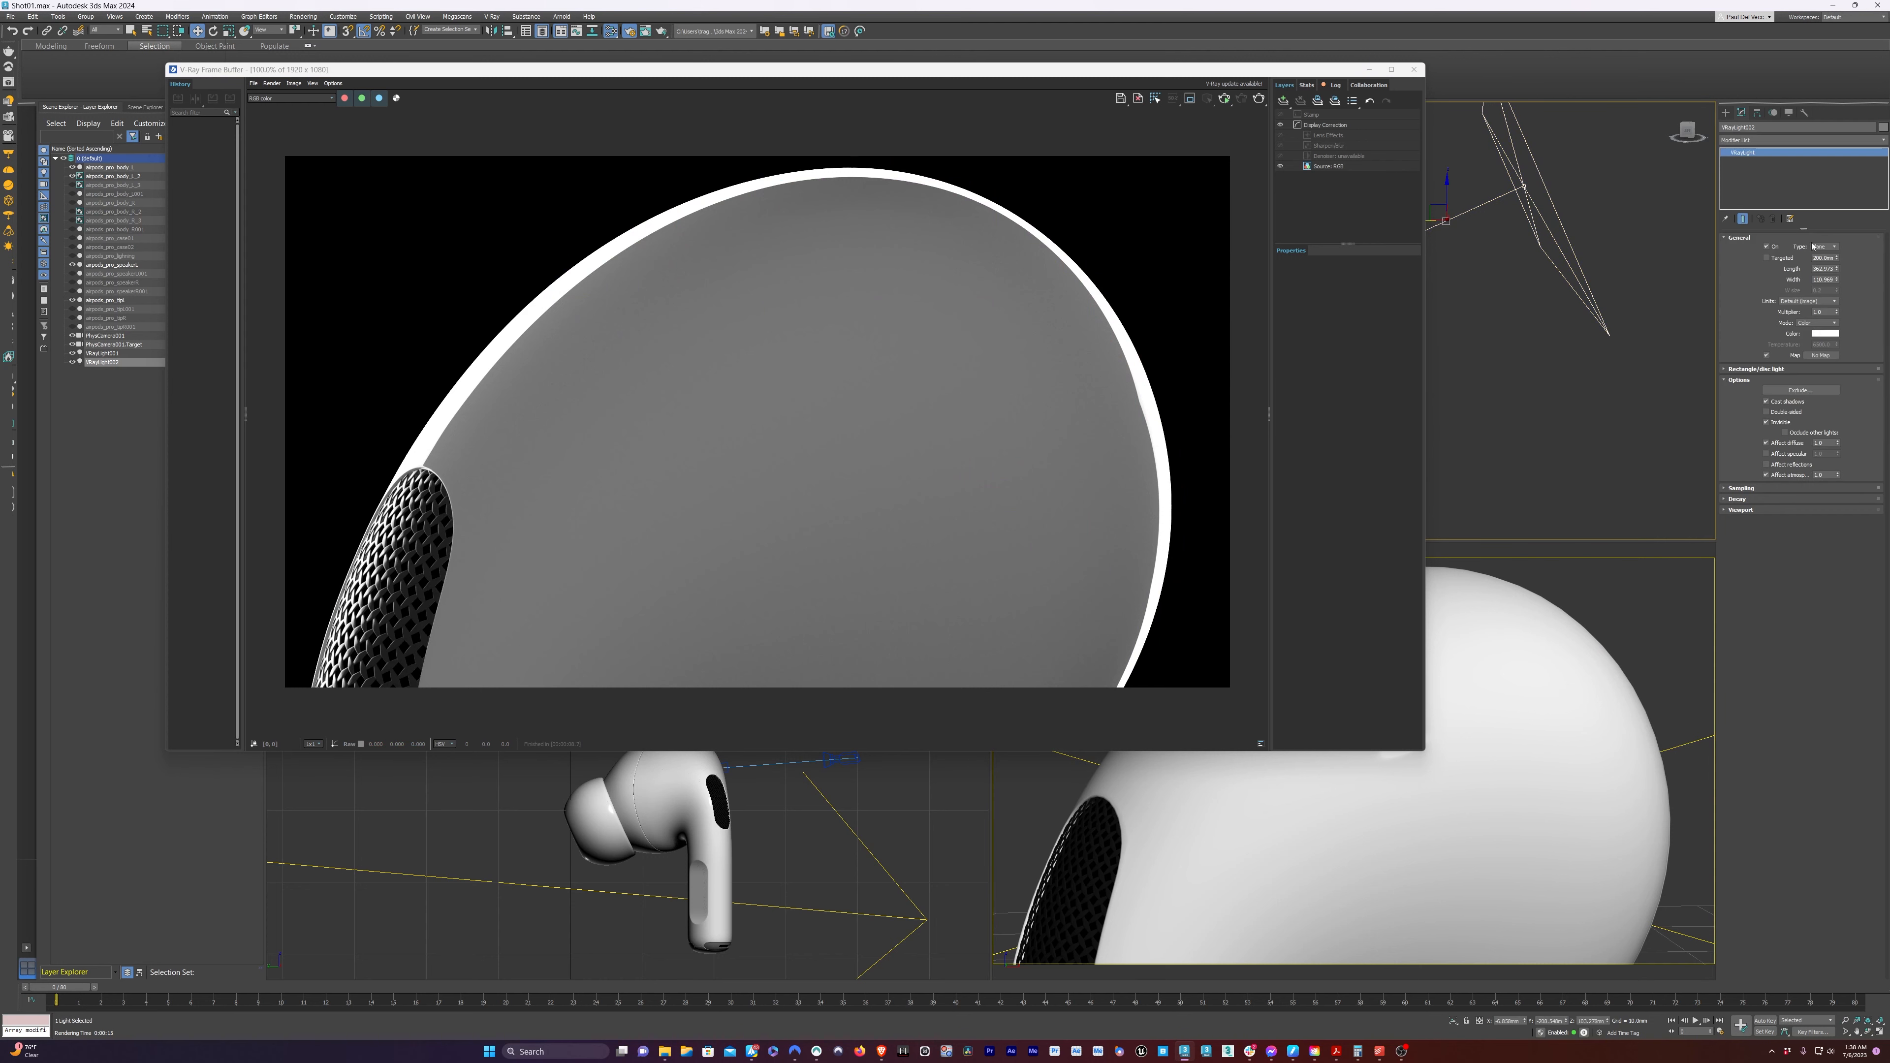
click(1825, 312)
click(1573, 465)
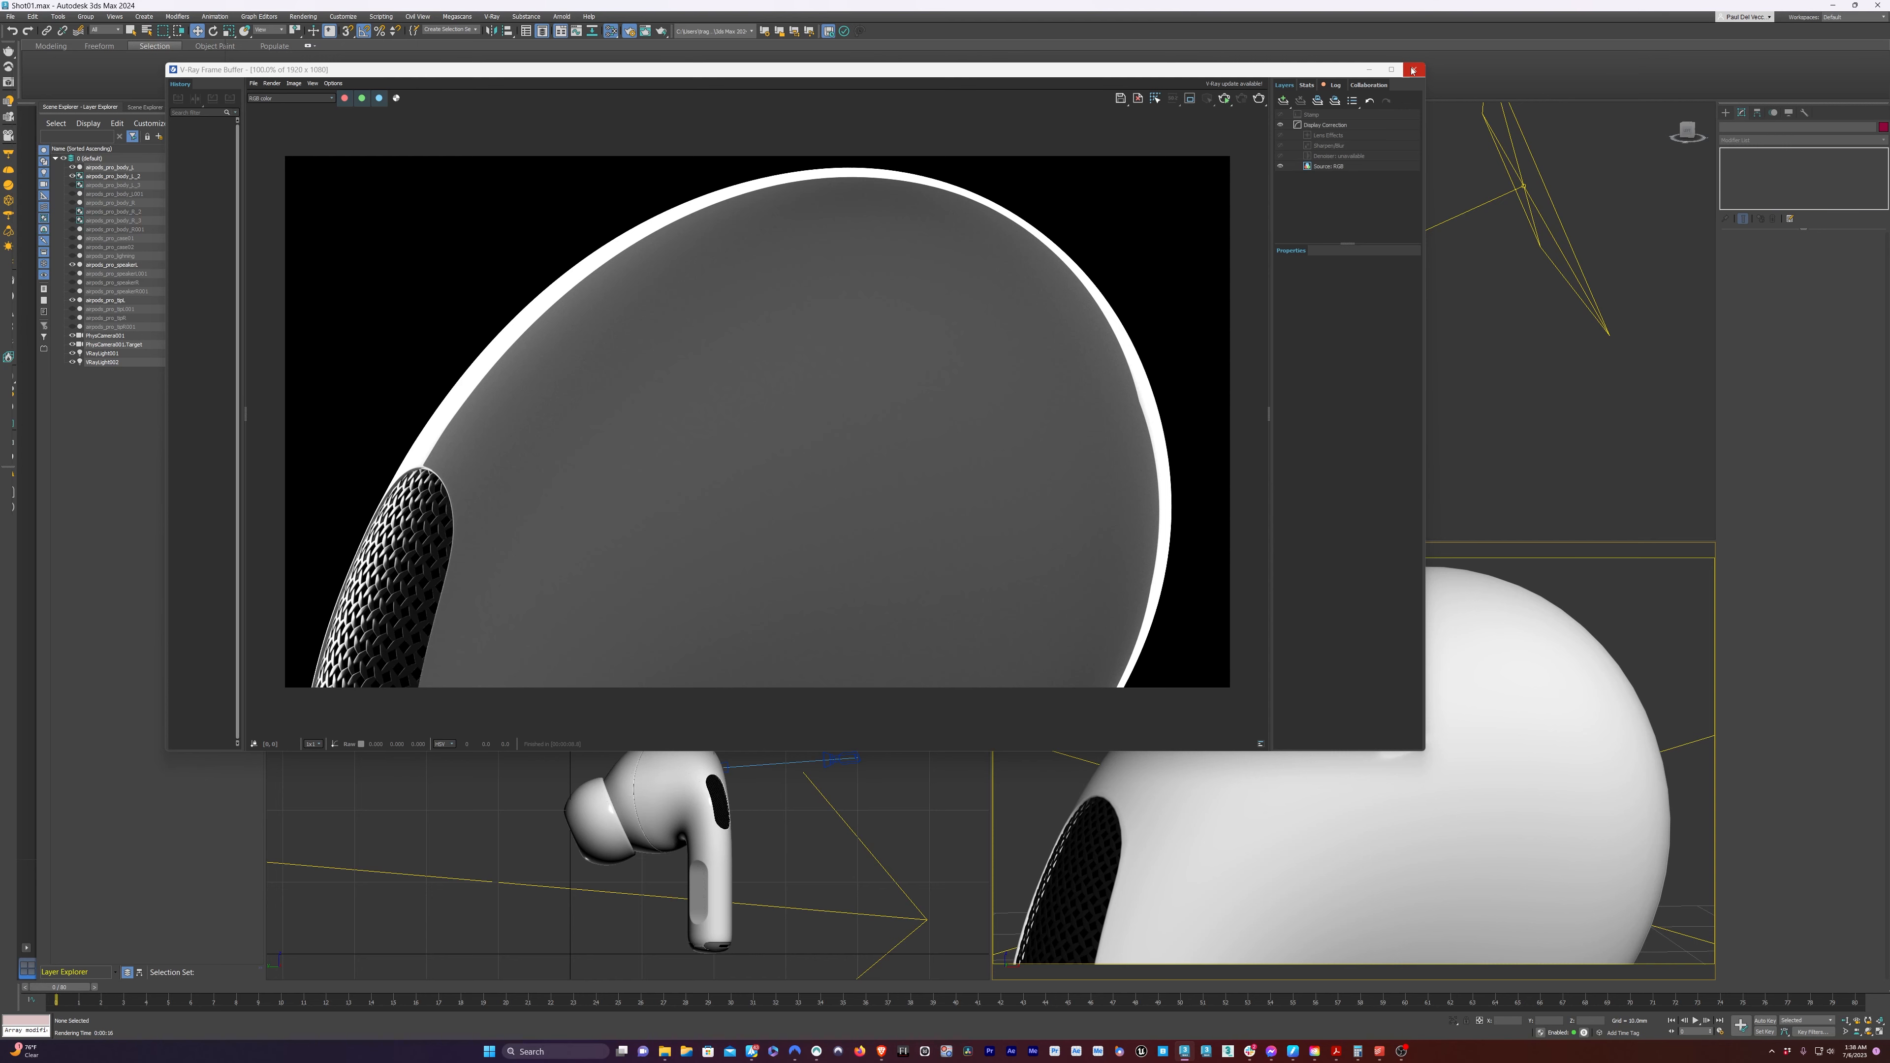
click(1412, 70)
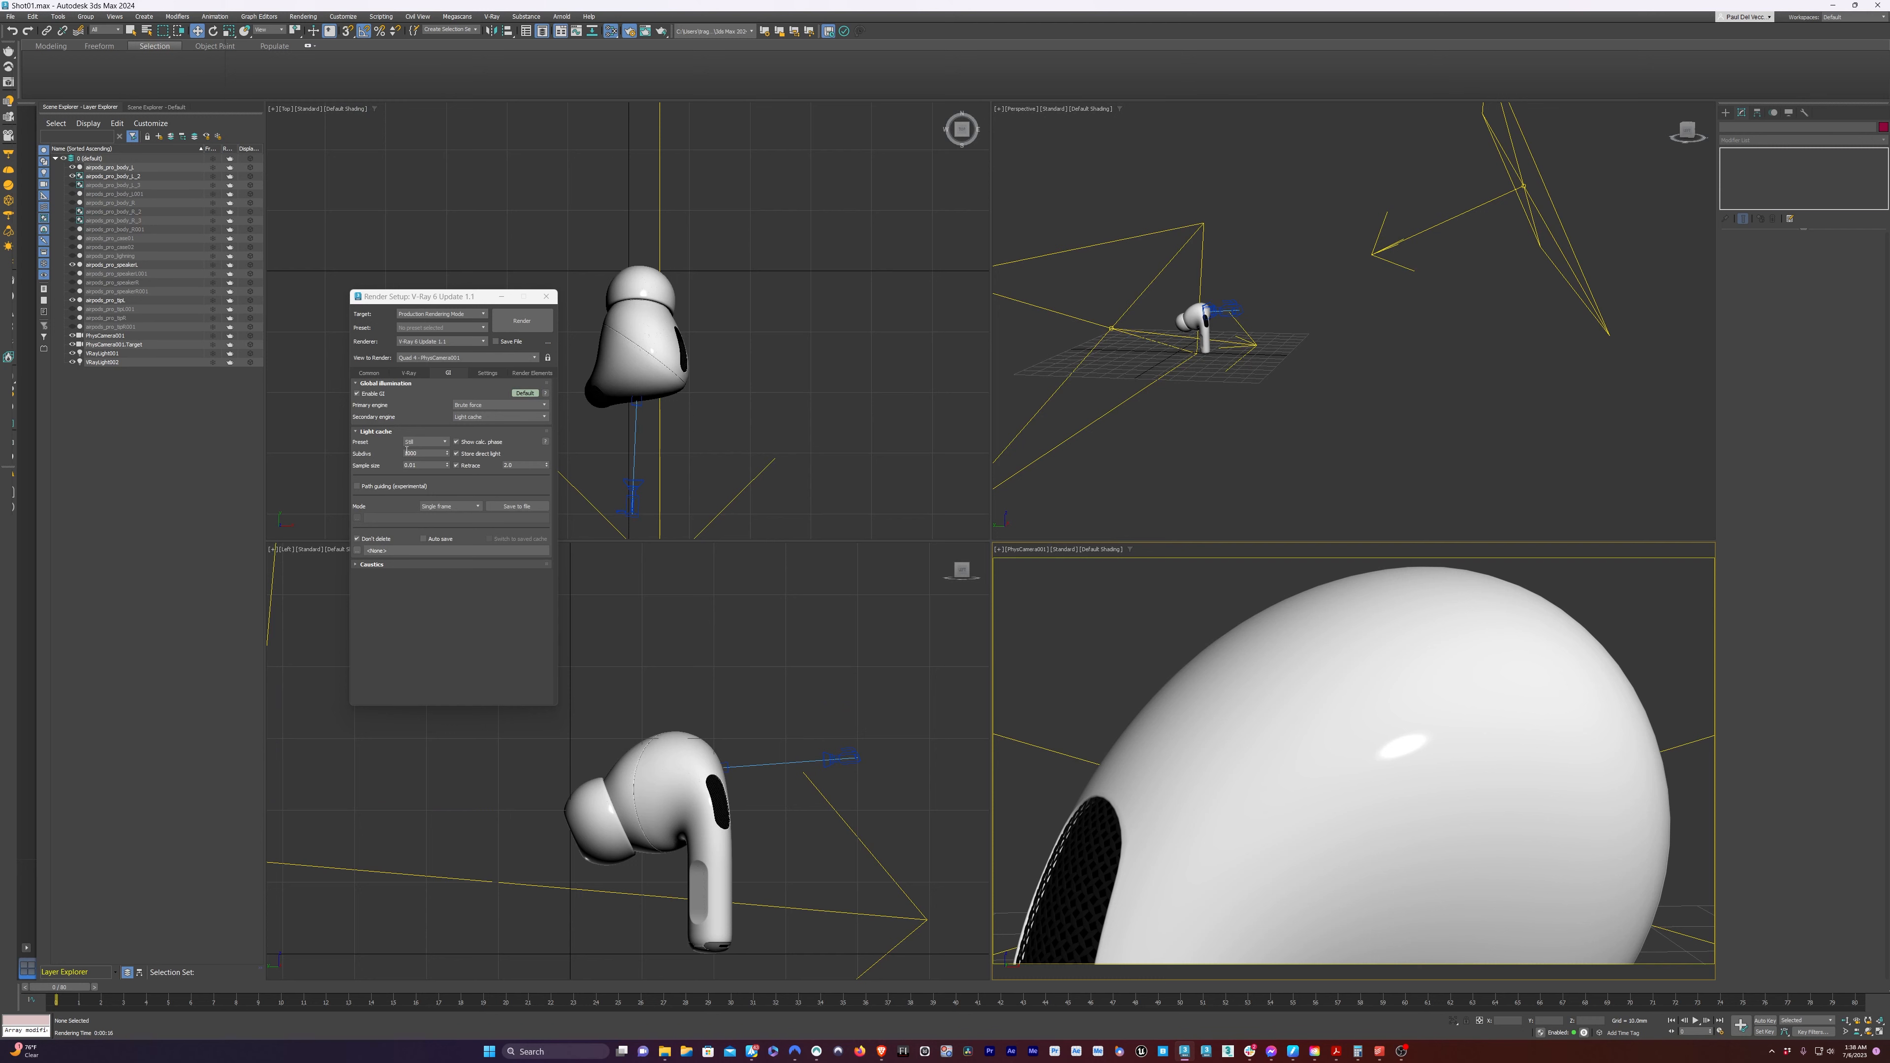
Review the light cache and image sampler settings, then inspect the last render up close for noise and close it
click(422, 442)
click(424, 459)
click(409, 373)
drag(425, 297, 758, 214)
scroll(843, 588, down, 5)
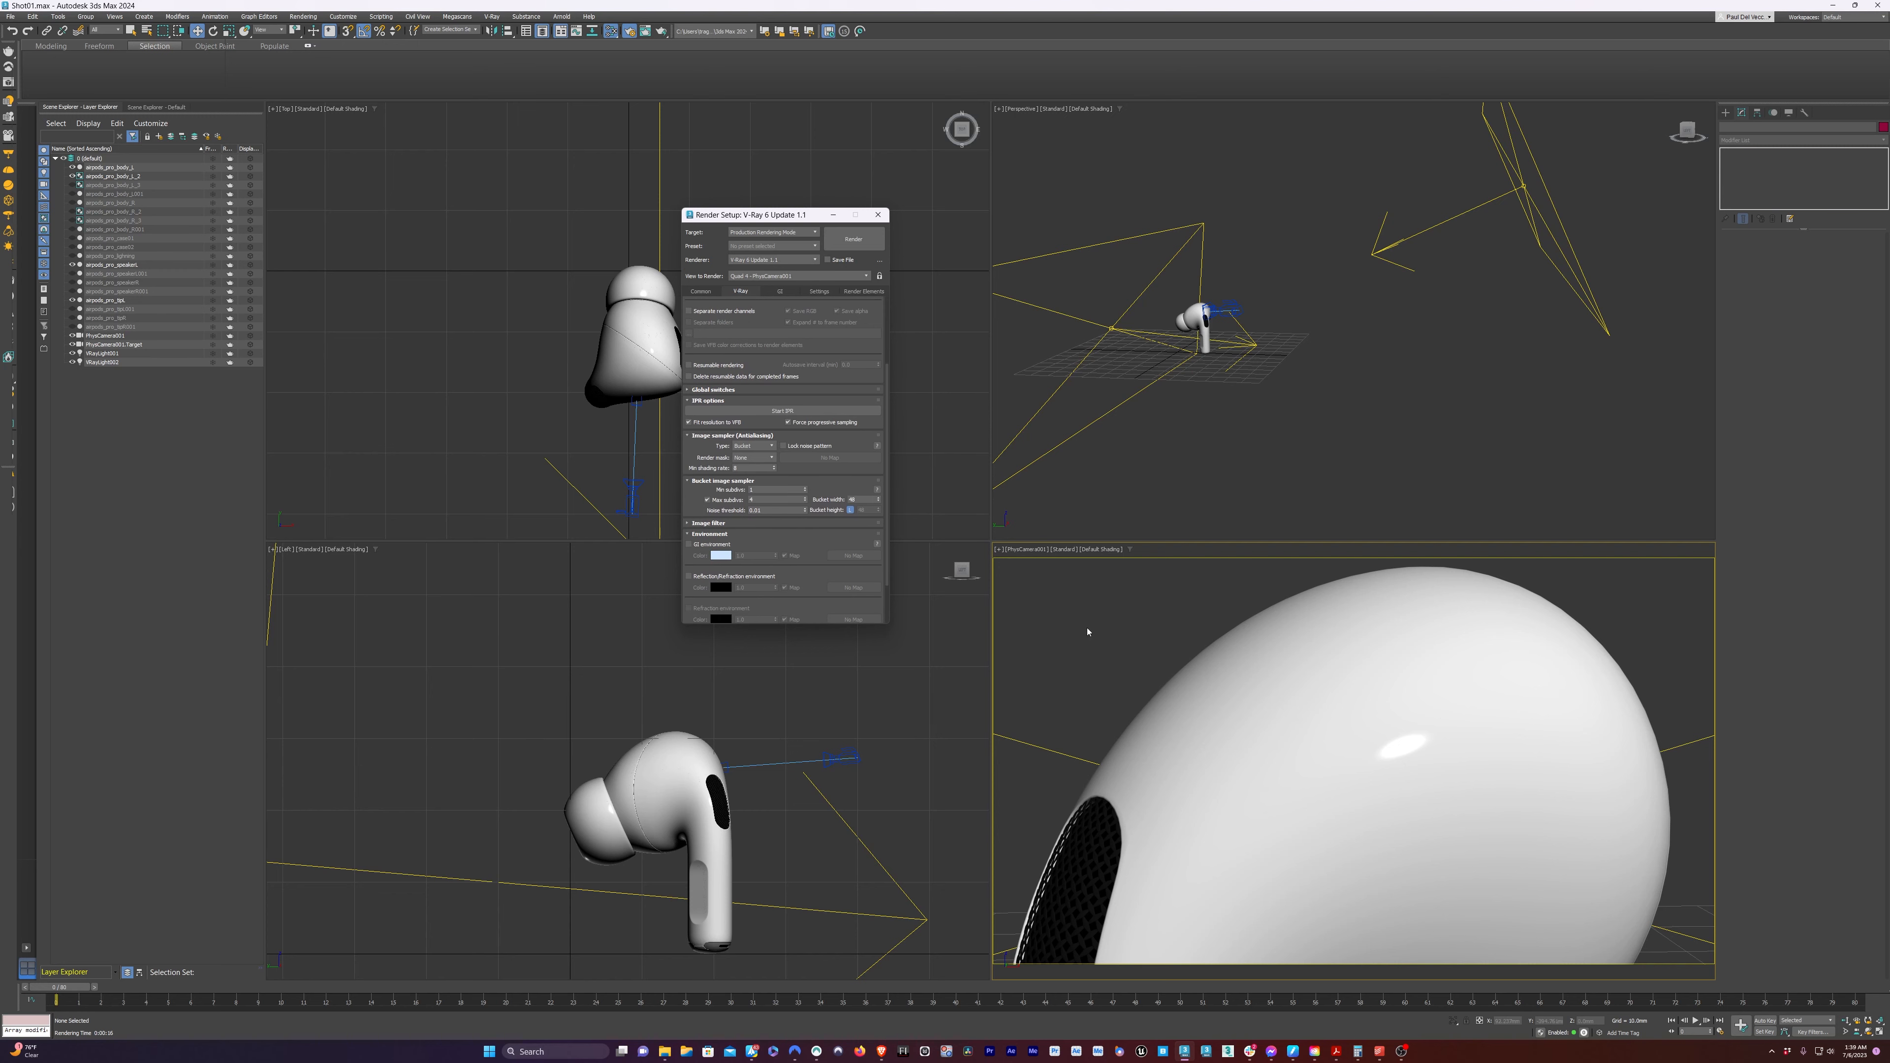
scroll(763, 394, up, 5)
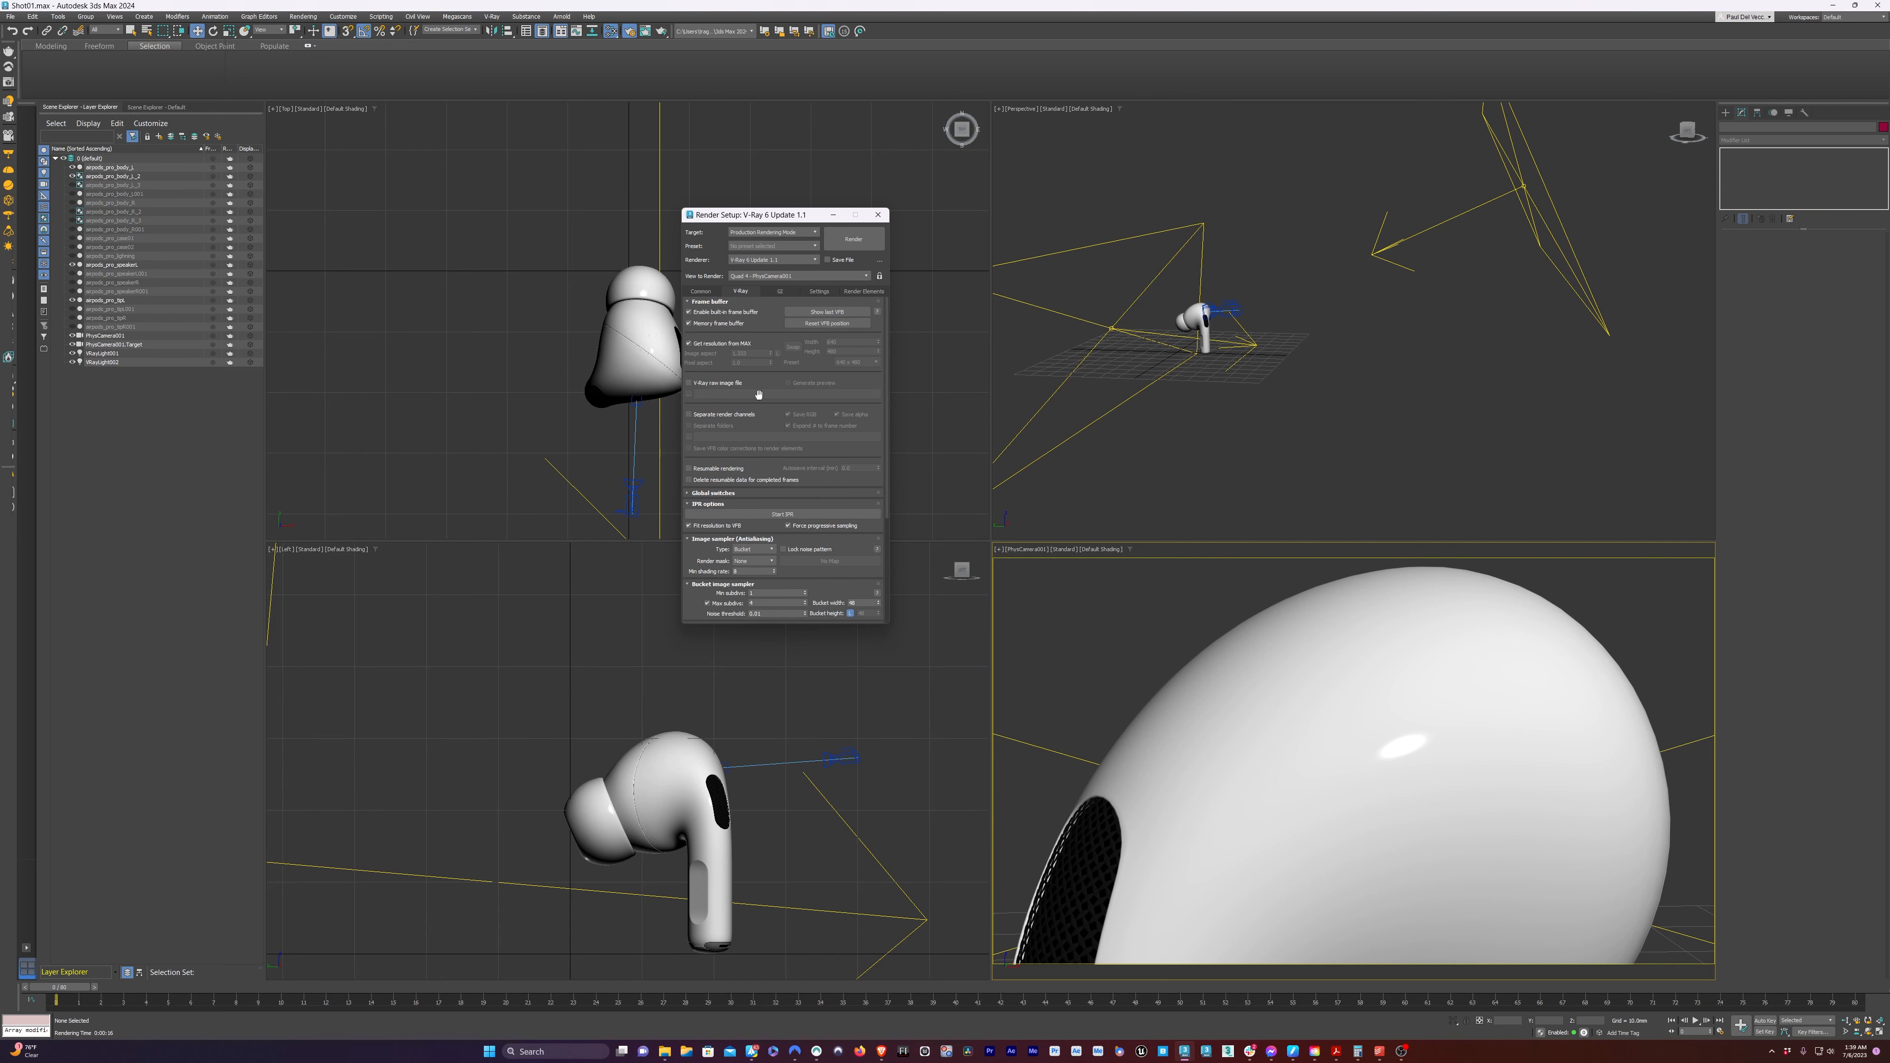
click(827, 313)
scroll(631, 317, up, 3)
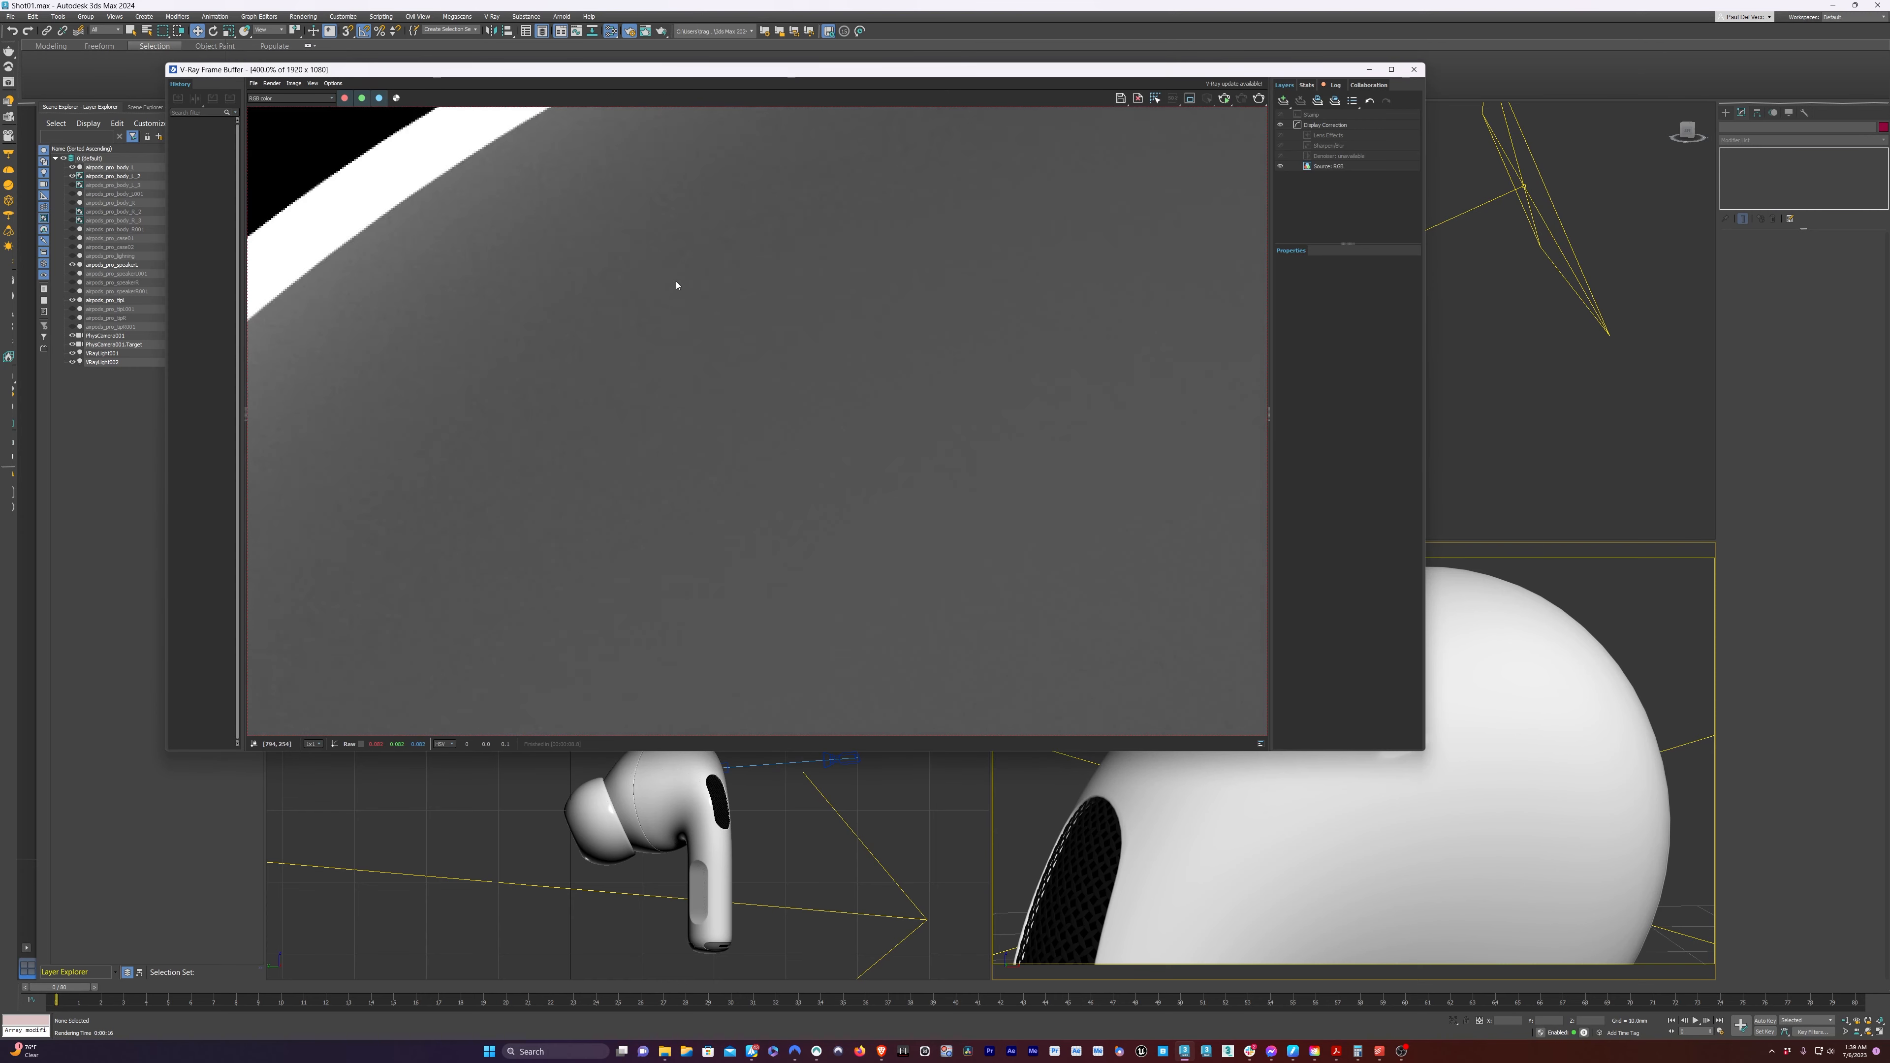
scroll(641, 245, down, 1)
middle_drag(658, 270, 726, 504)
scroll(727, 504, down, 1)
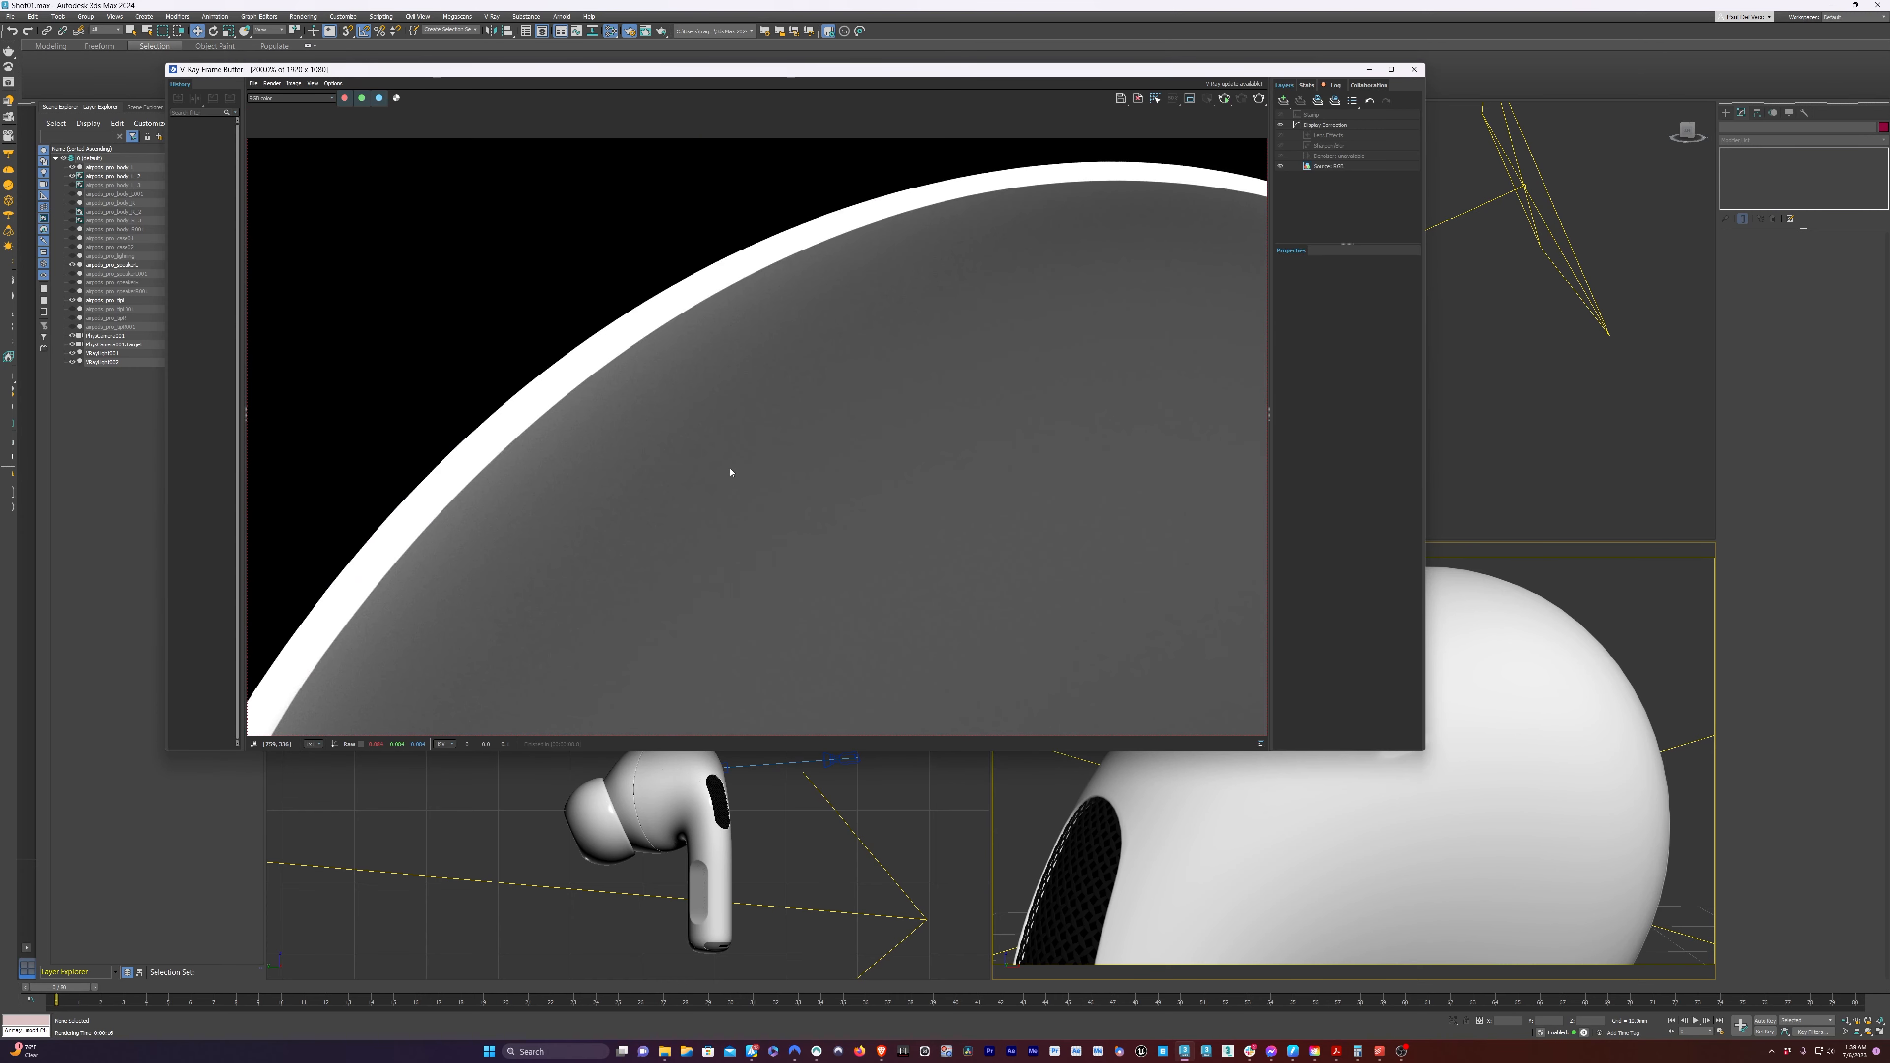
scroll(592, 447, down, 1)
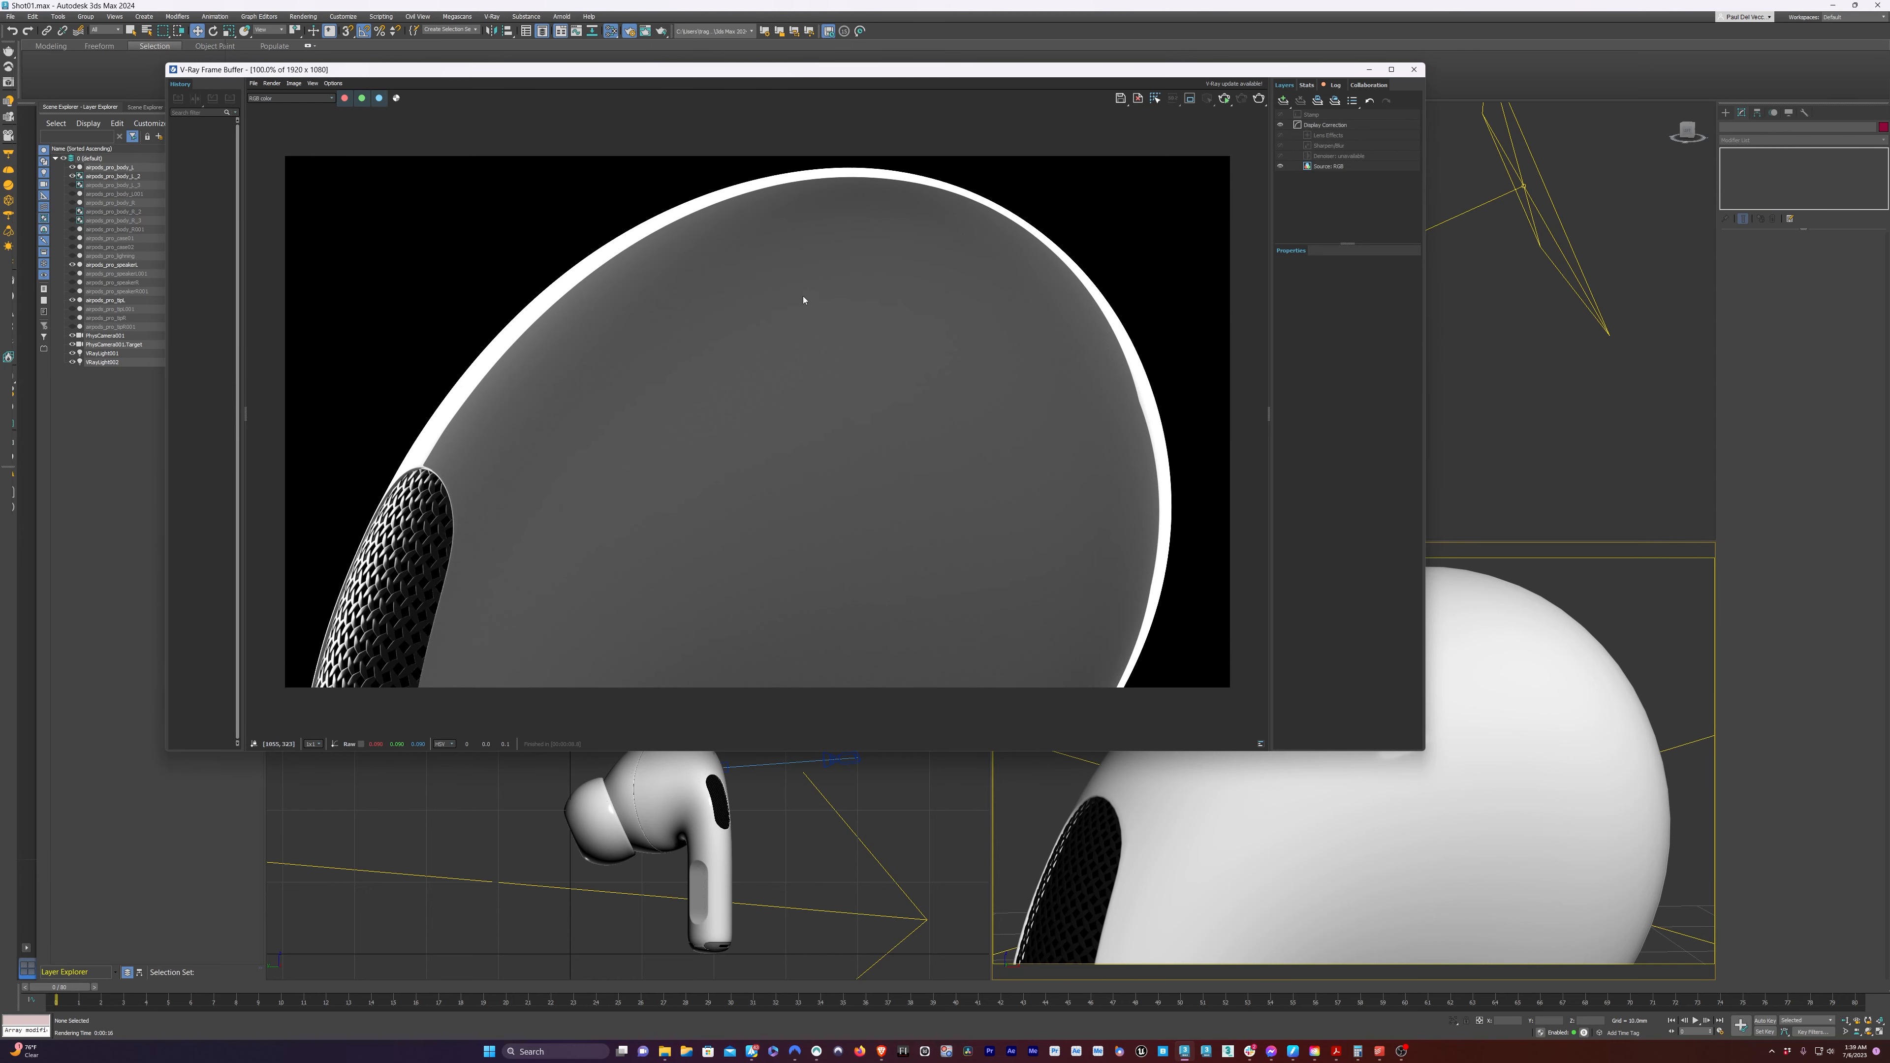
click(1414, 69)
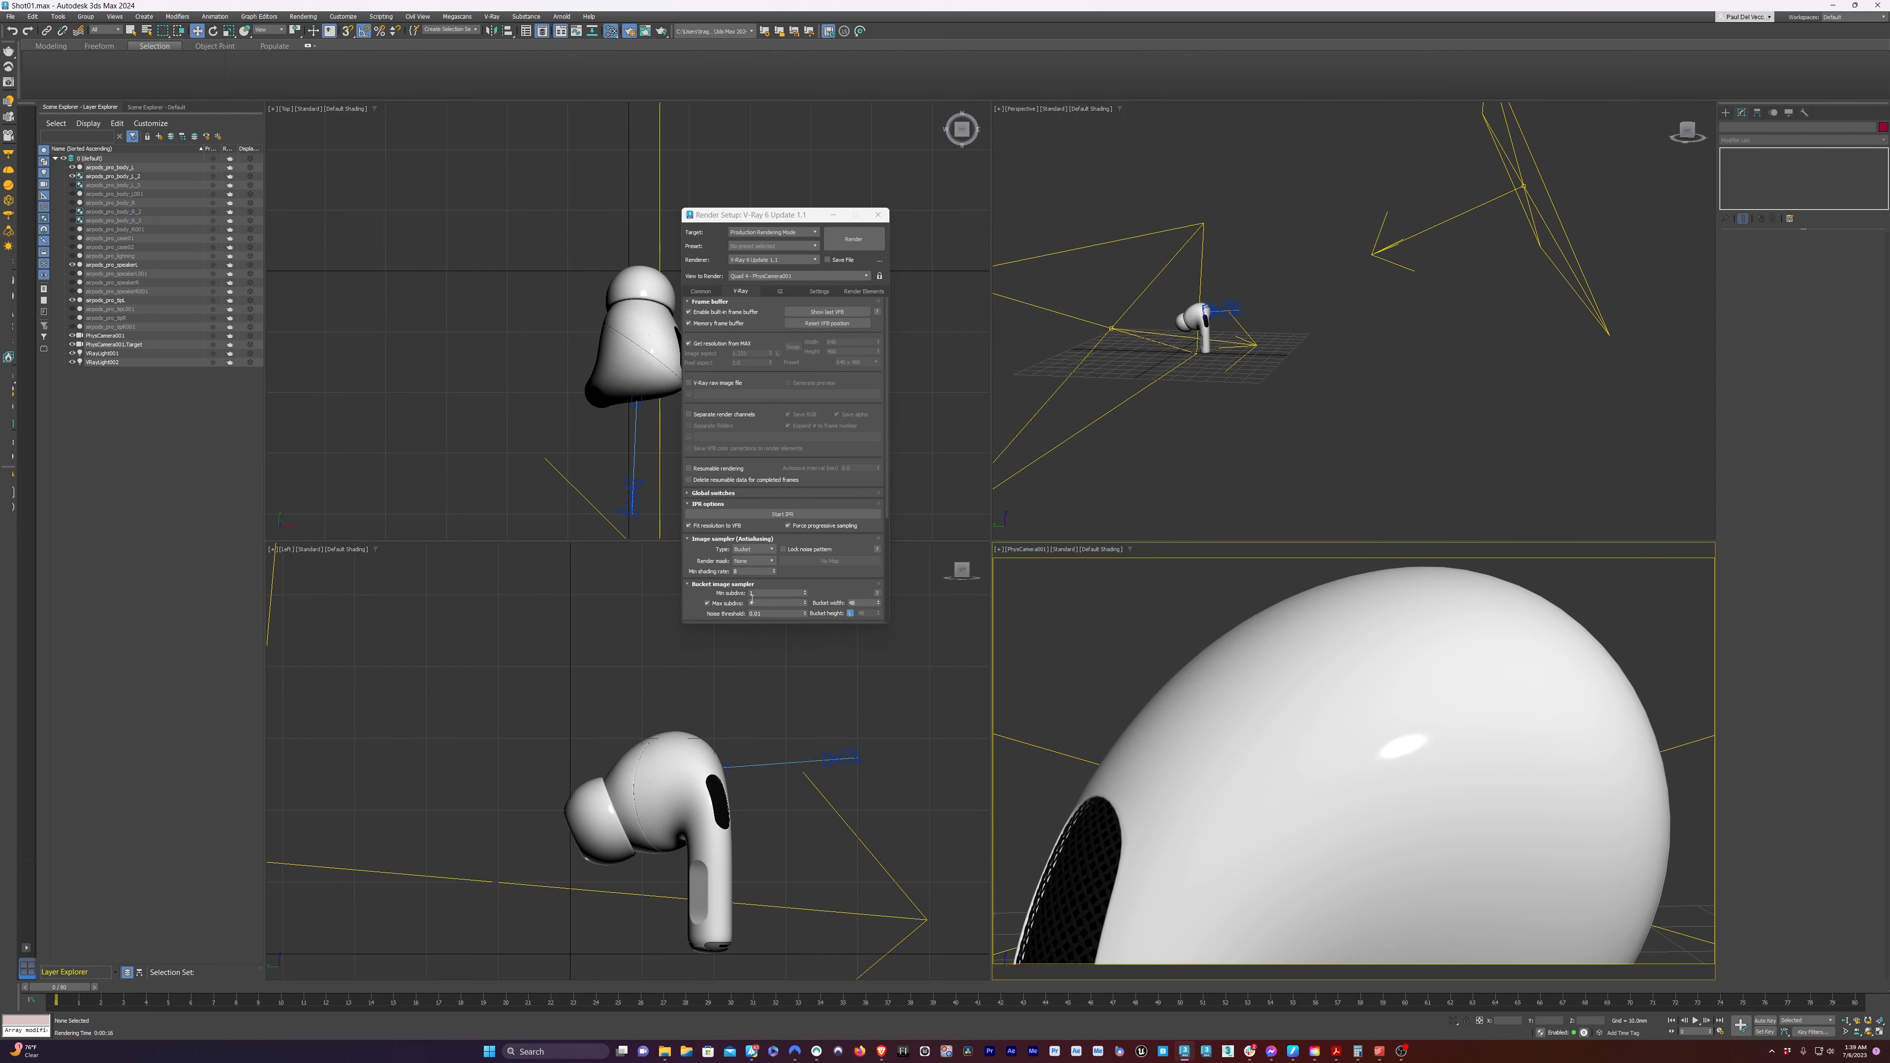
Add a VRayDenoiser render element and keep the default V-Ray denoiser as its engine
click(860, 292)
click(721, 326)
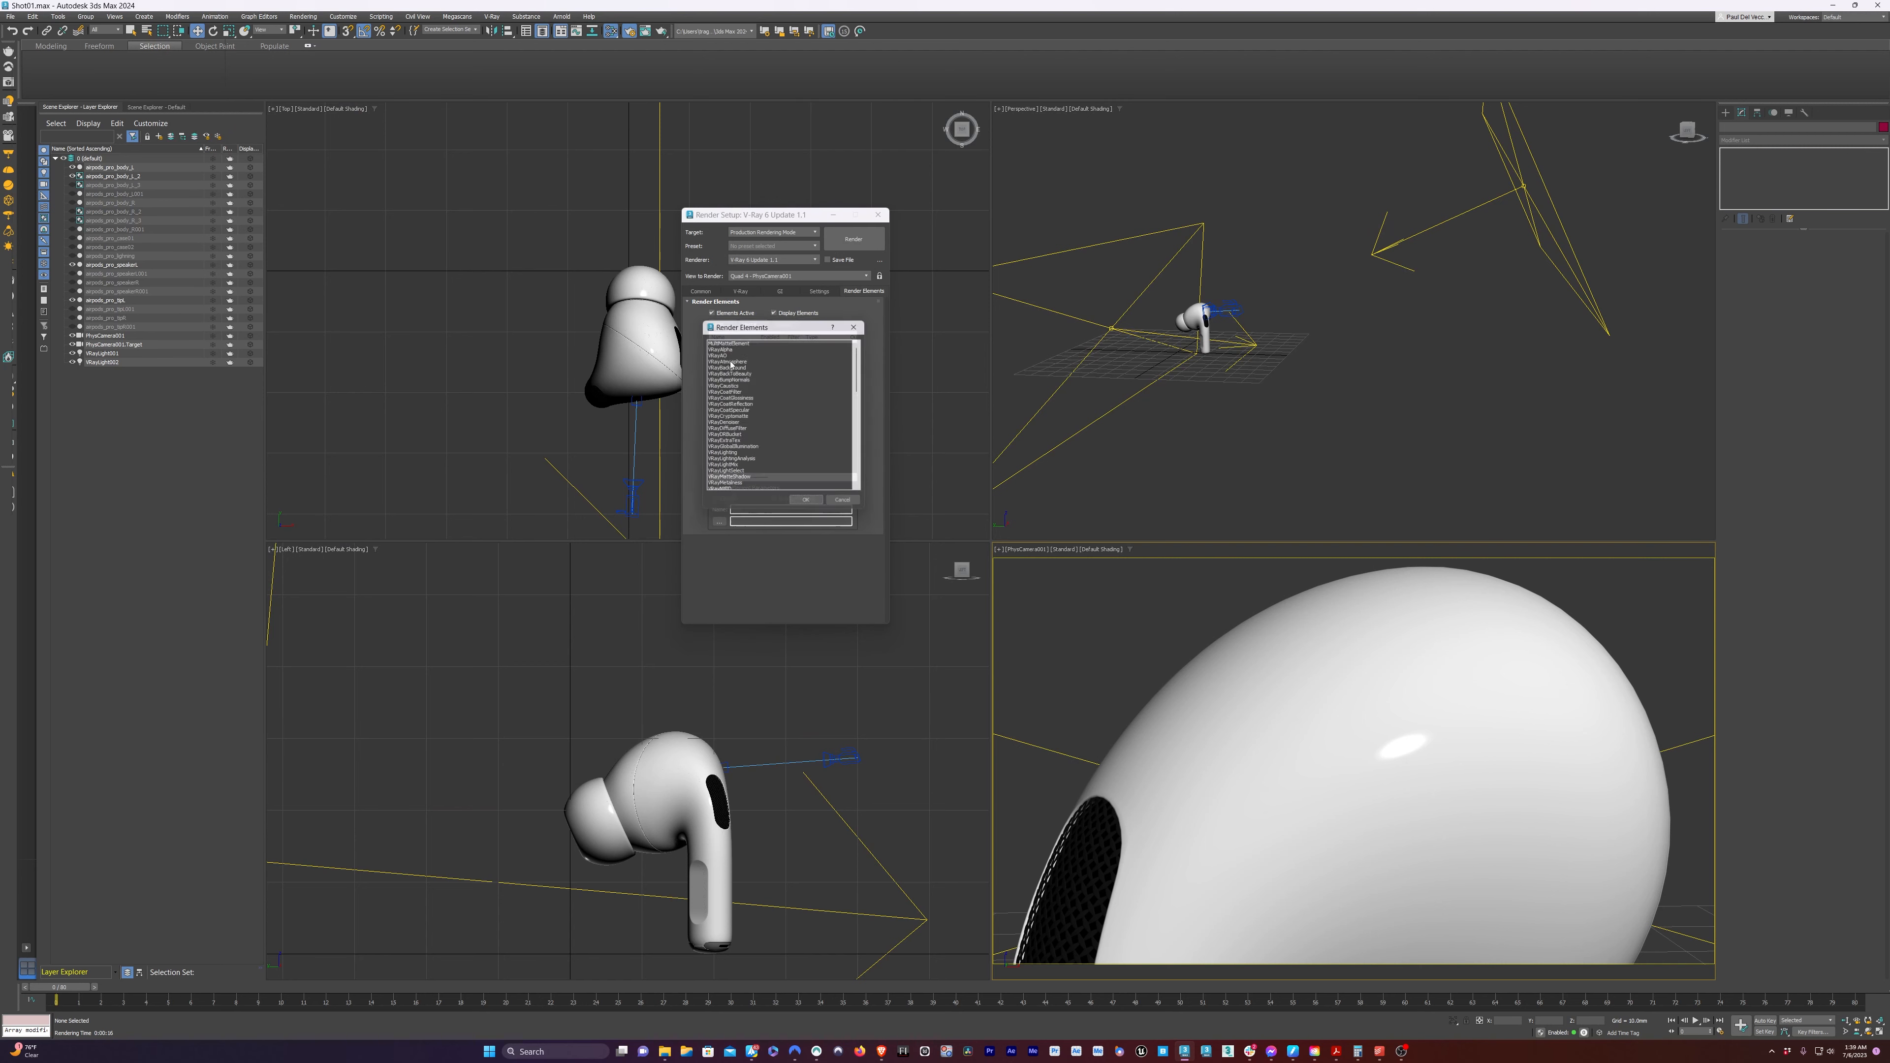
click(733, 424)
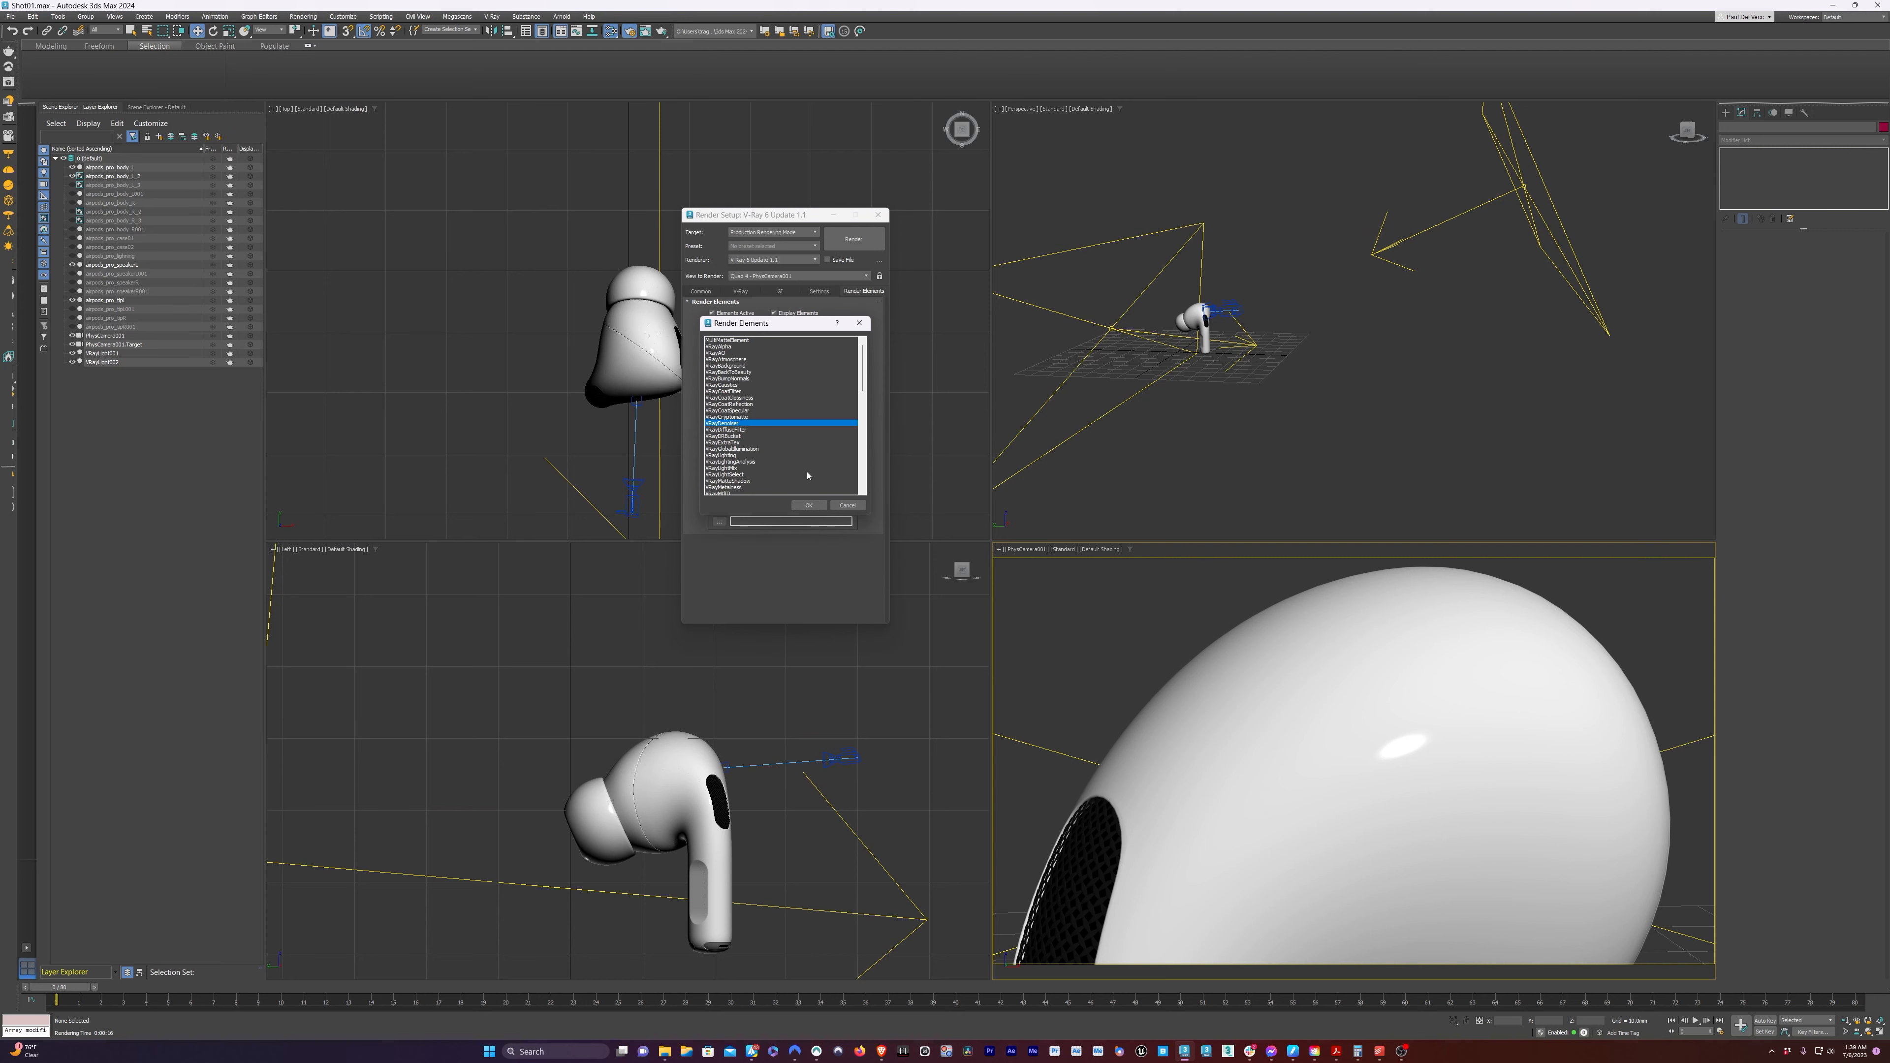
click(808, 506)
click(819, 569)
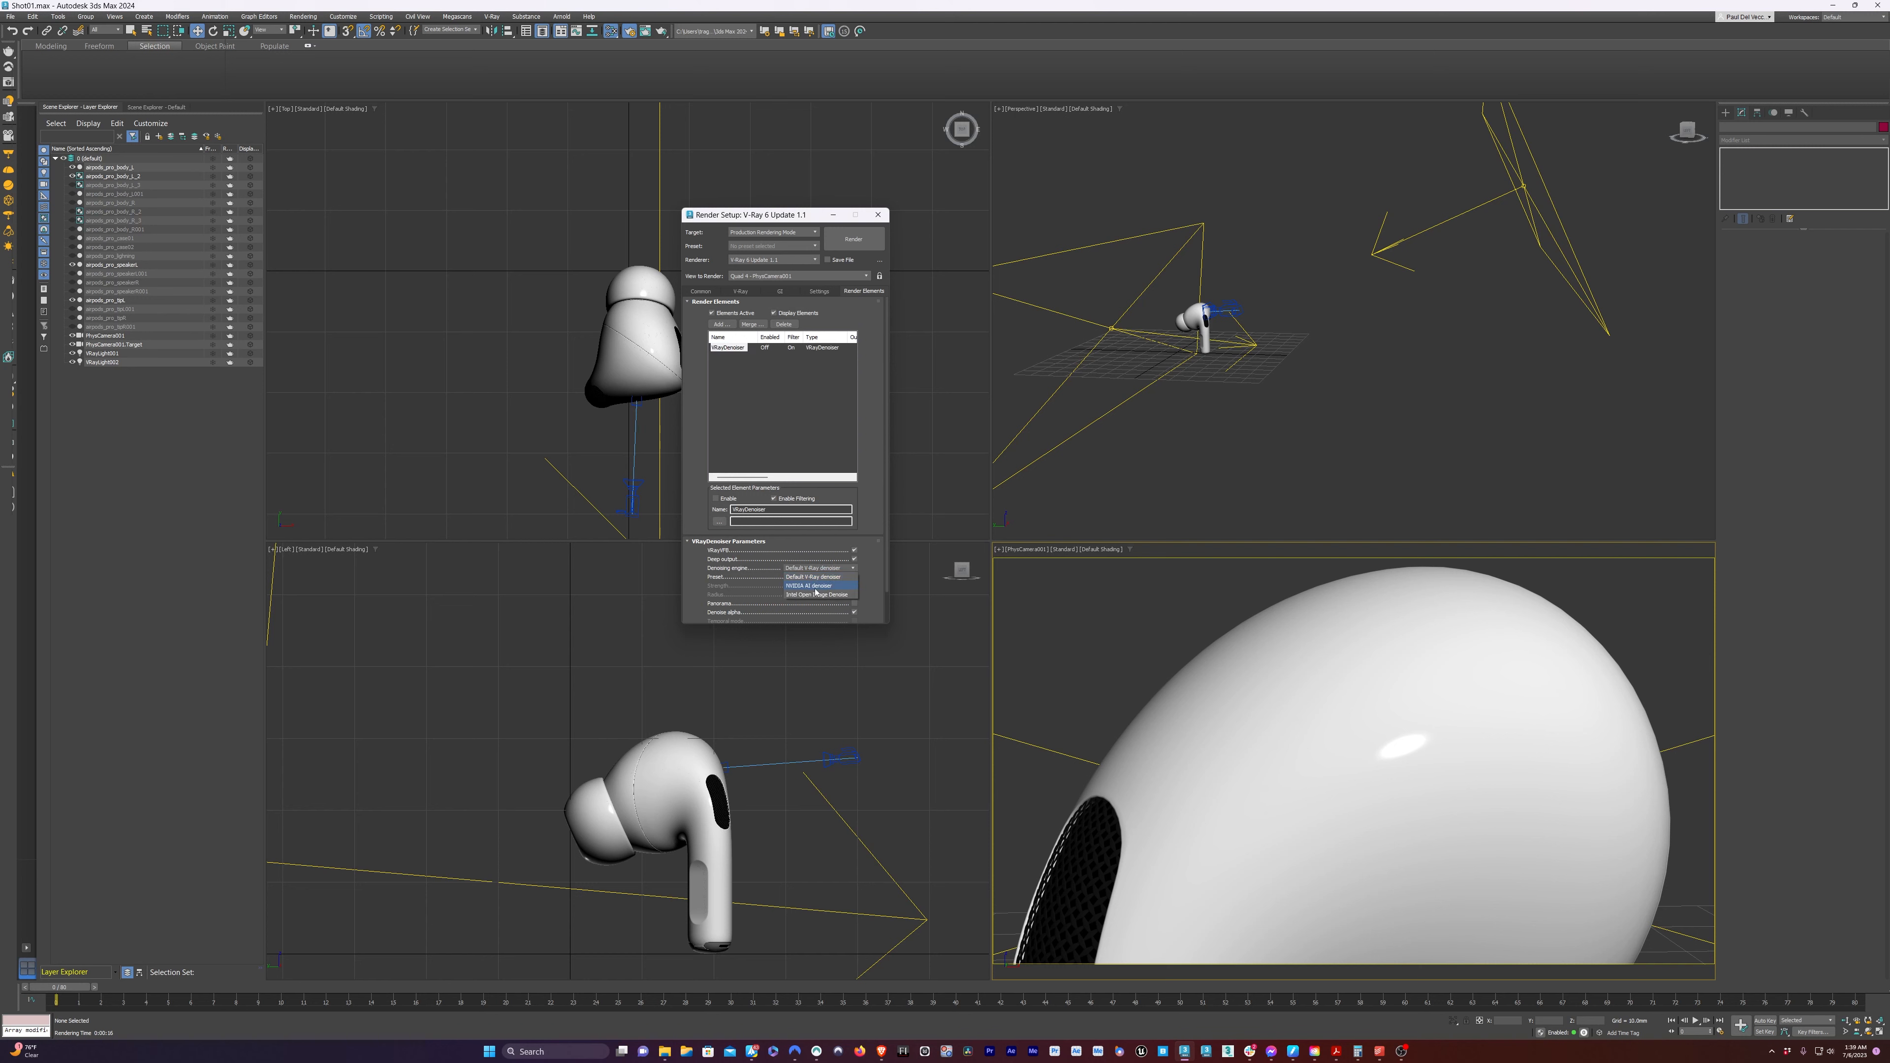
click(872, 576)
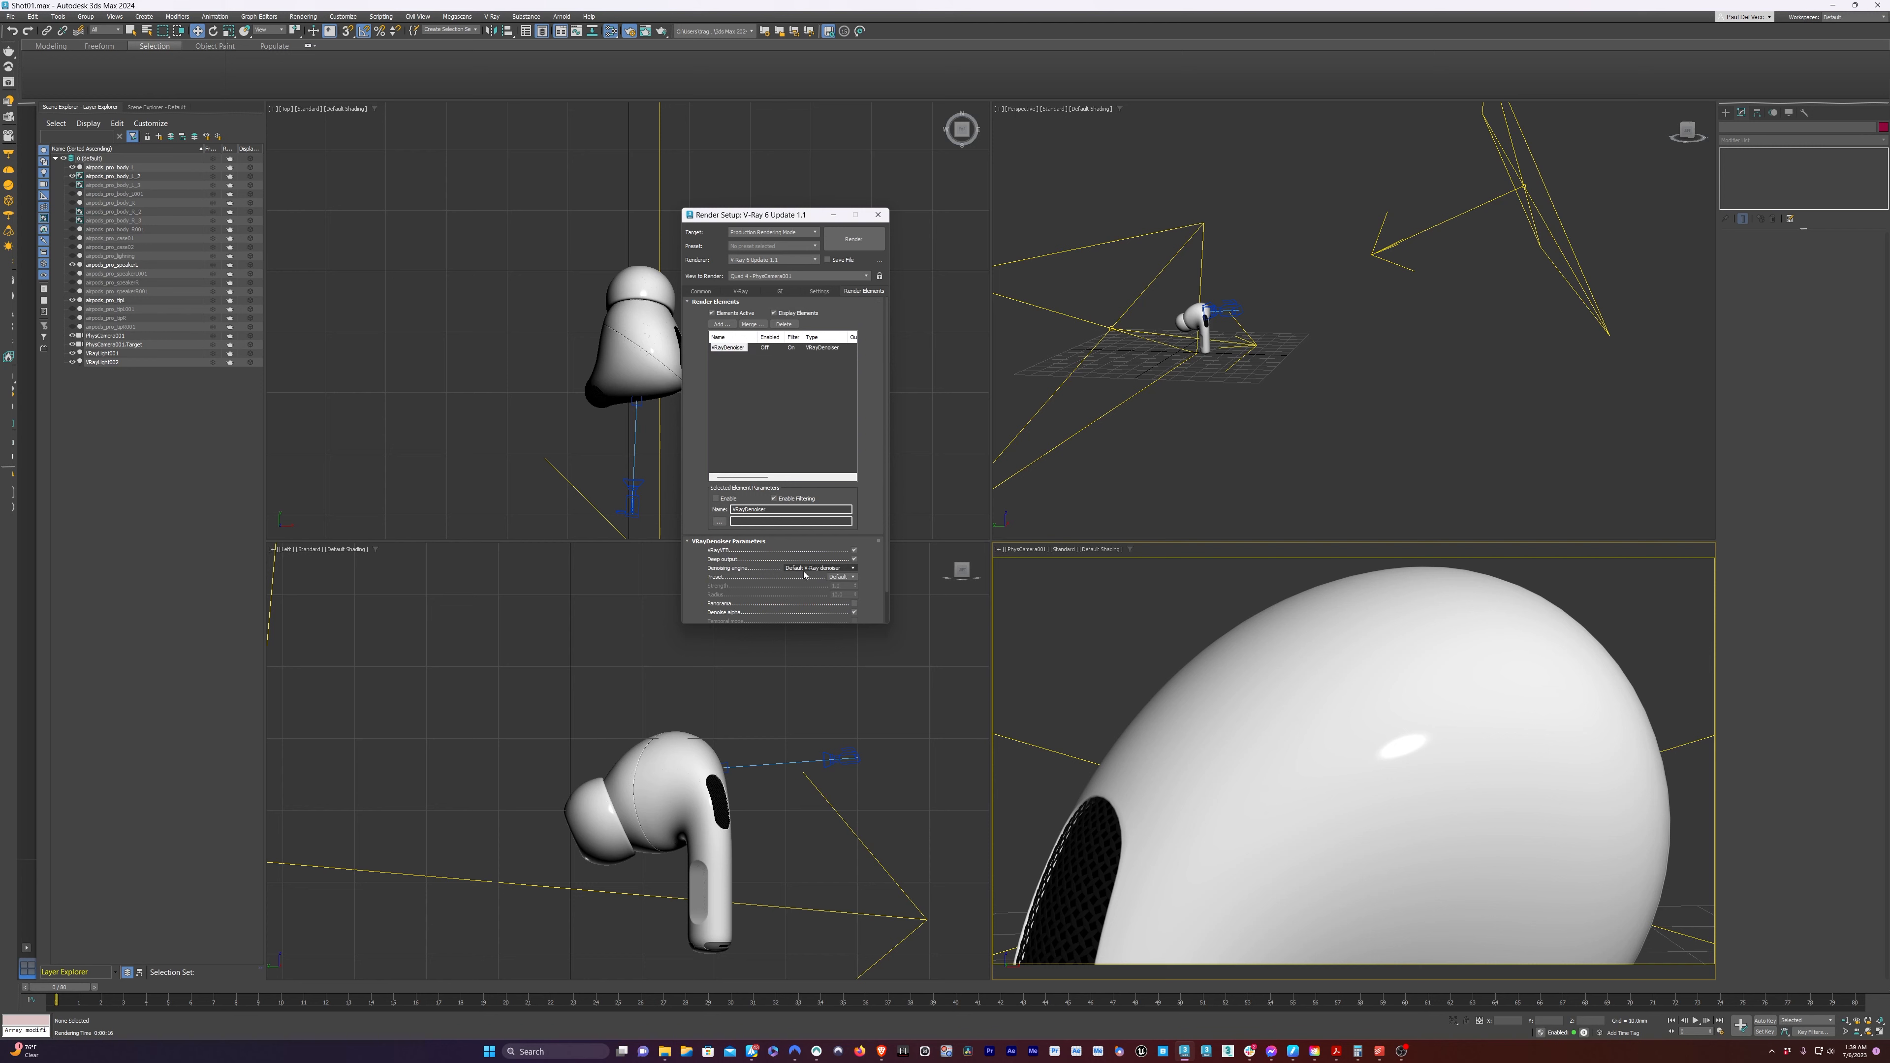
Set the bucket image sampler's minimum subdivisions to 2 and maximum subdivisions to 5
click(741, 291)
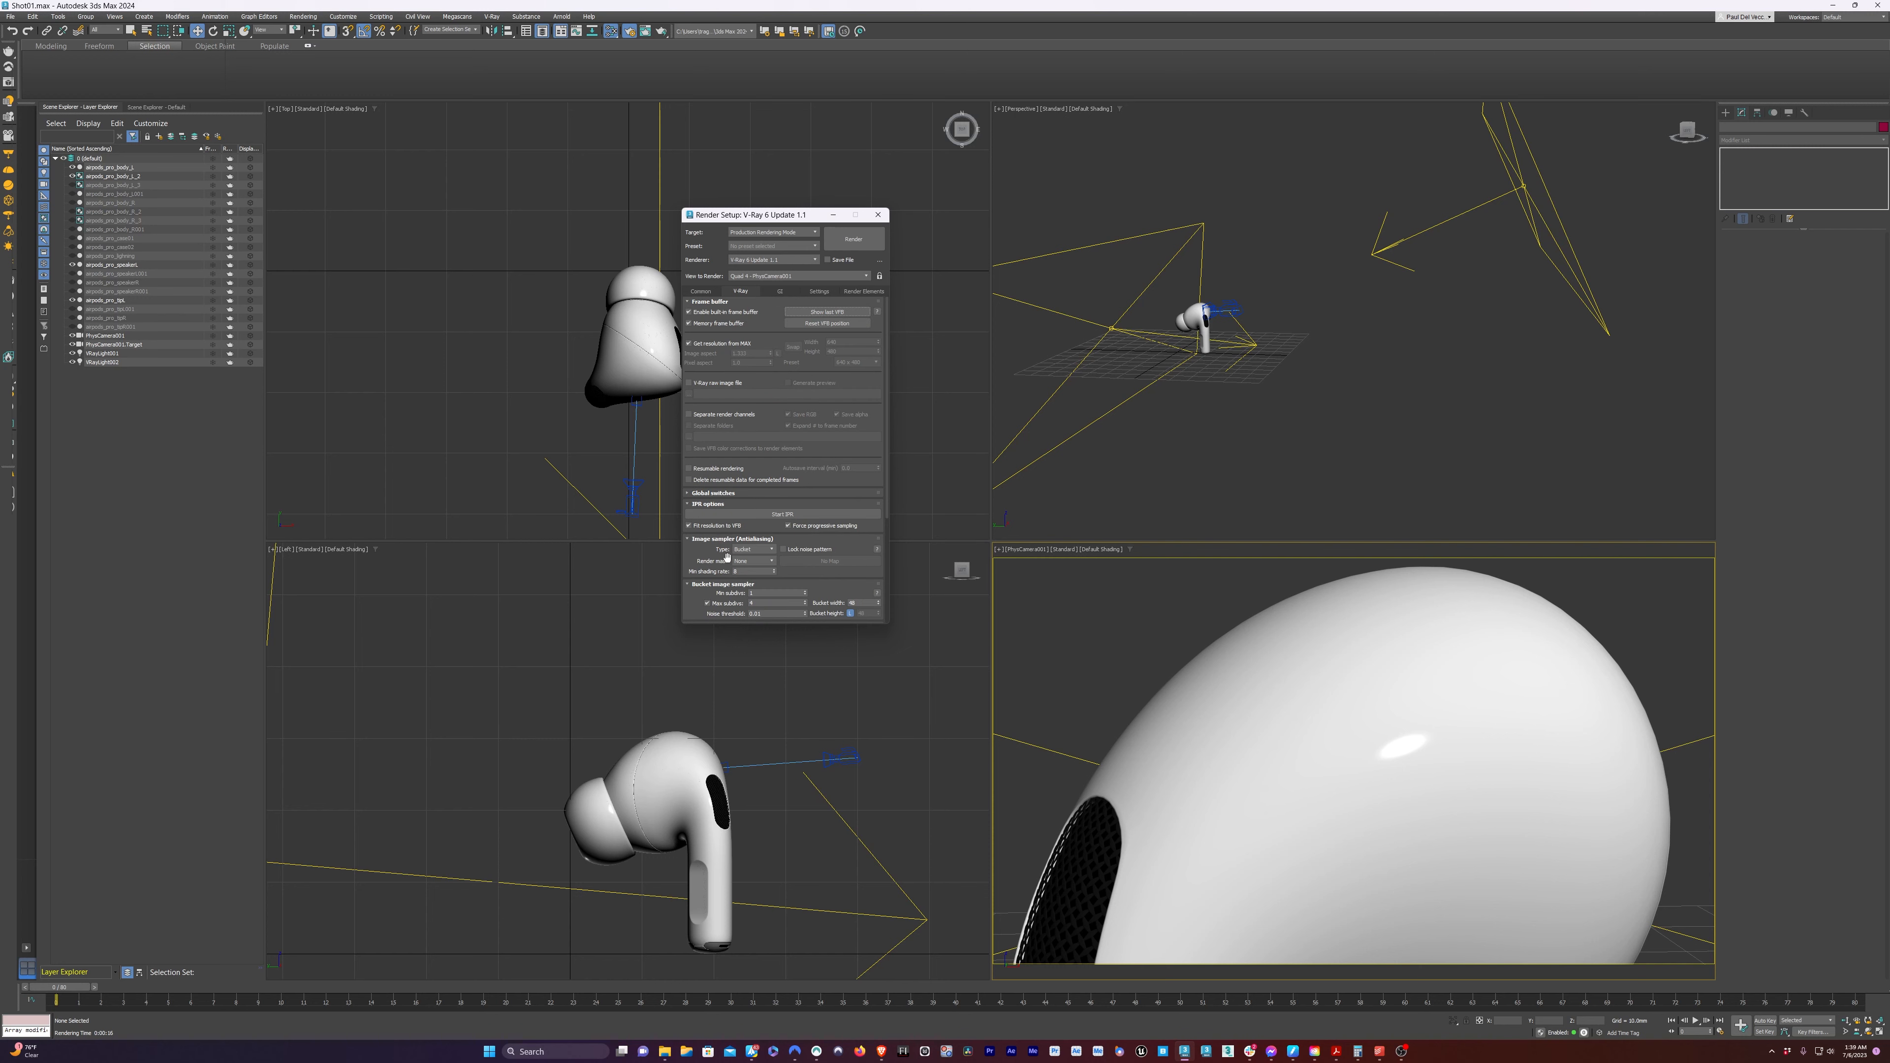
click(856, 291)
click(740, 290)
drag(700, 593, 733, 523)
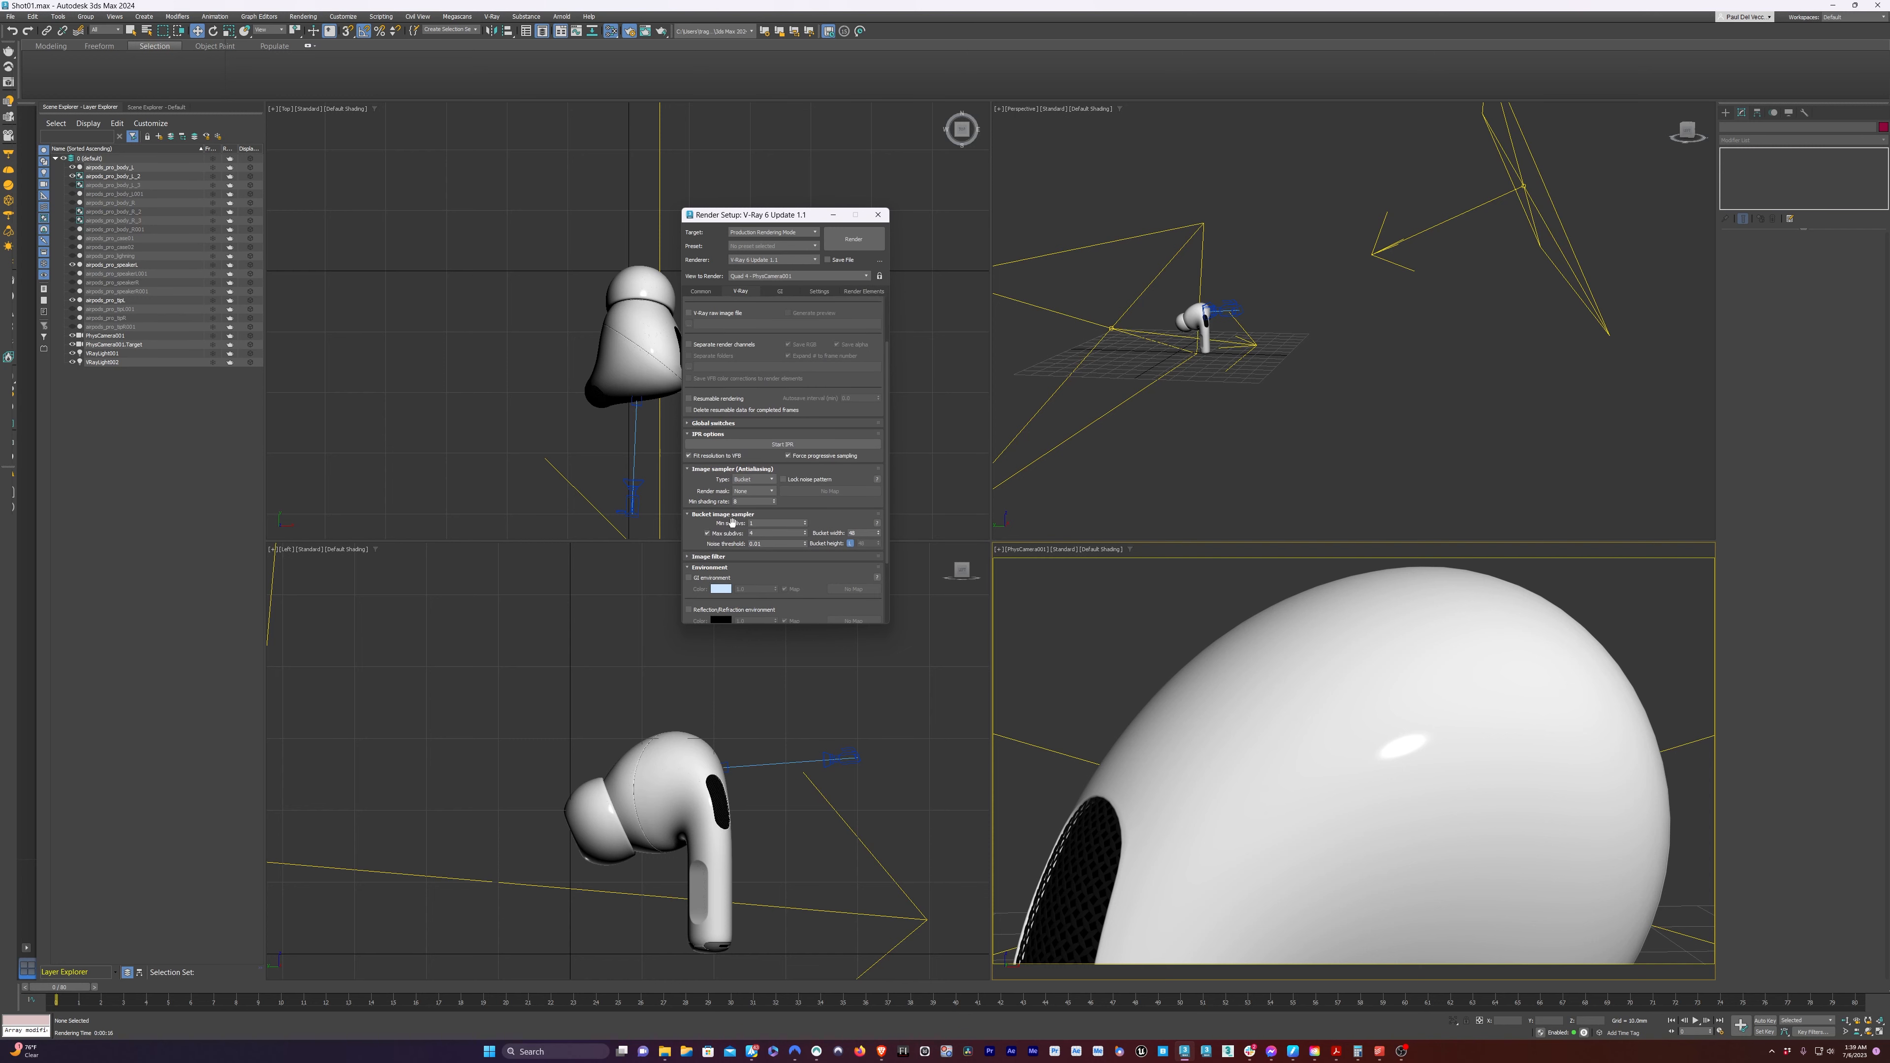
click(754, 524)
text(2)
key(Tab)
click(756, 524)
double_click(758, 533)
text(5)
Render the camera view with the denoiser and examine the earbud's surface and rim up close for remaining noise
click(863, 290)
click(1109, 674)
key(shift+q)
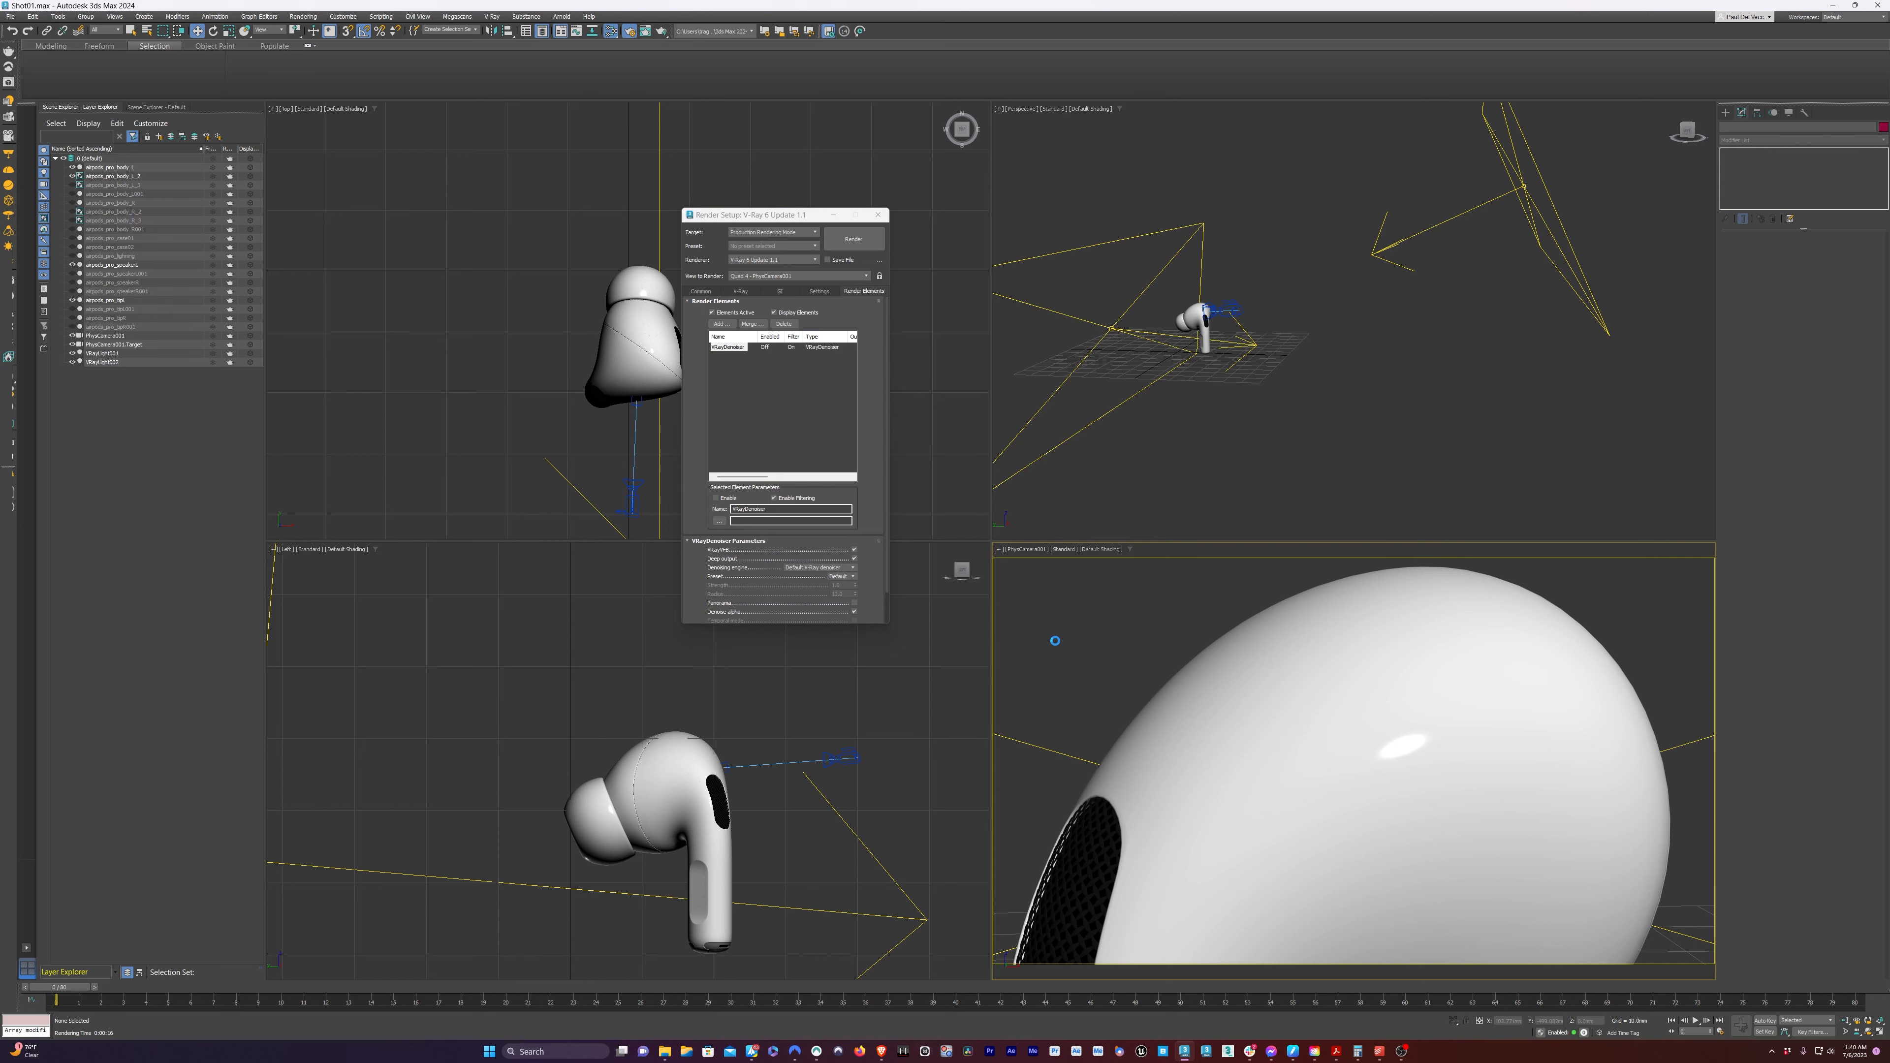
scroll(814, 434, down, 1)
scroll(730, 384, up, 1)
scroll(775, 426, up, 1)
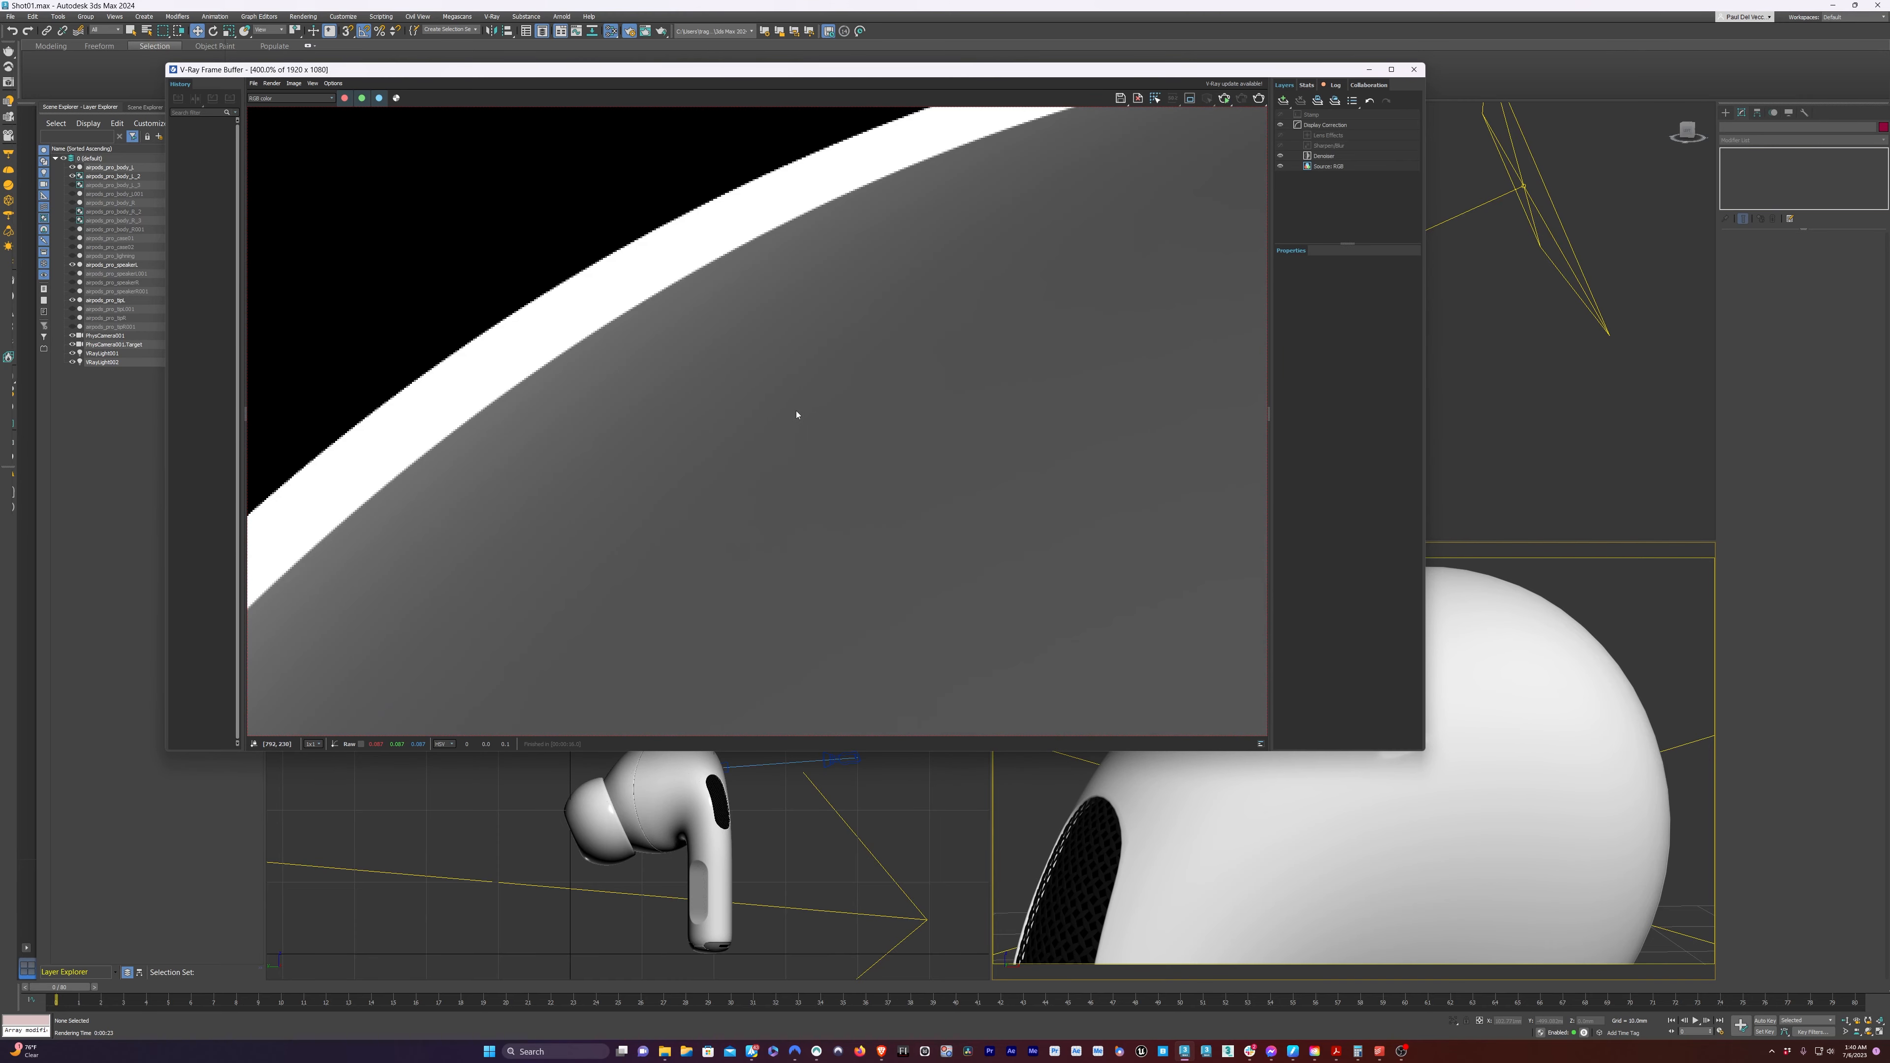
scroll(776, 416, down, 1)
middle_drag(697, 557, 890, 299)
key(Escape)
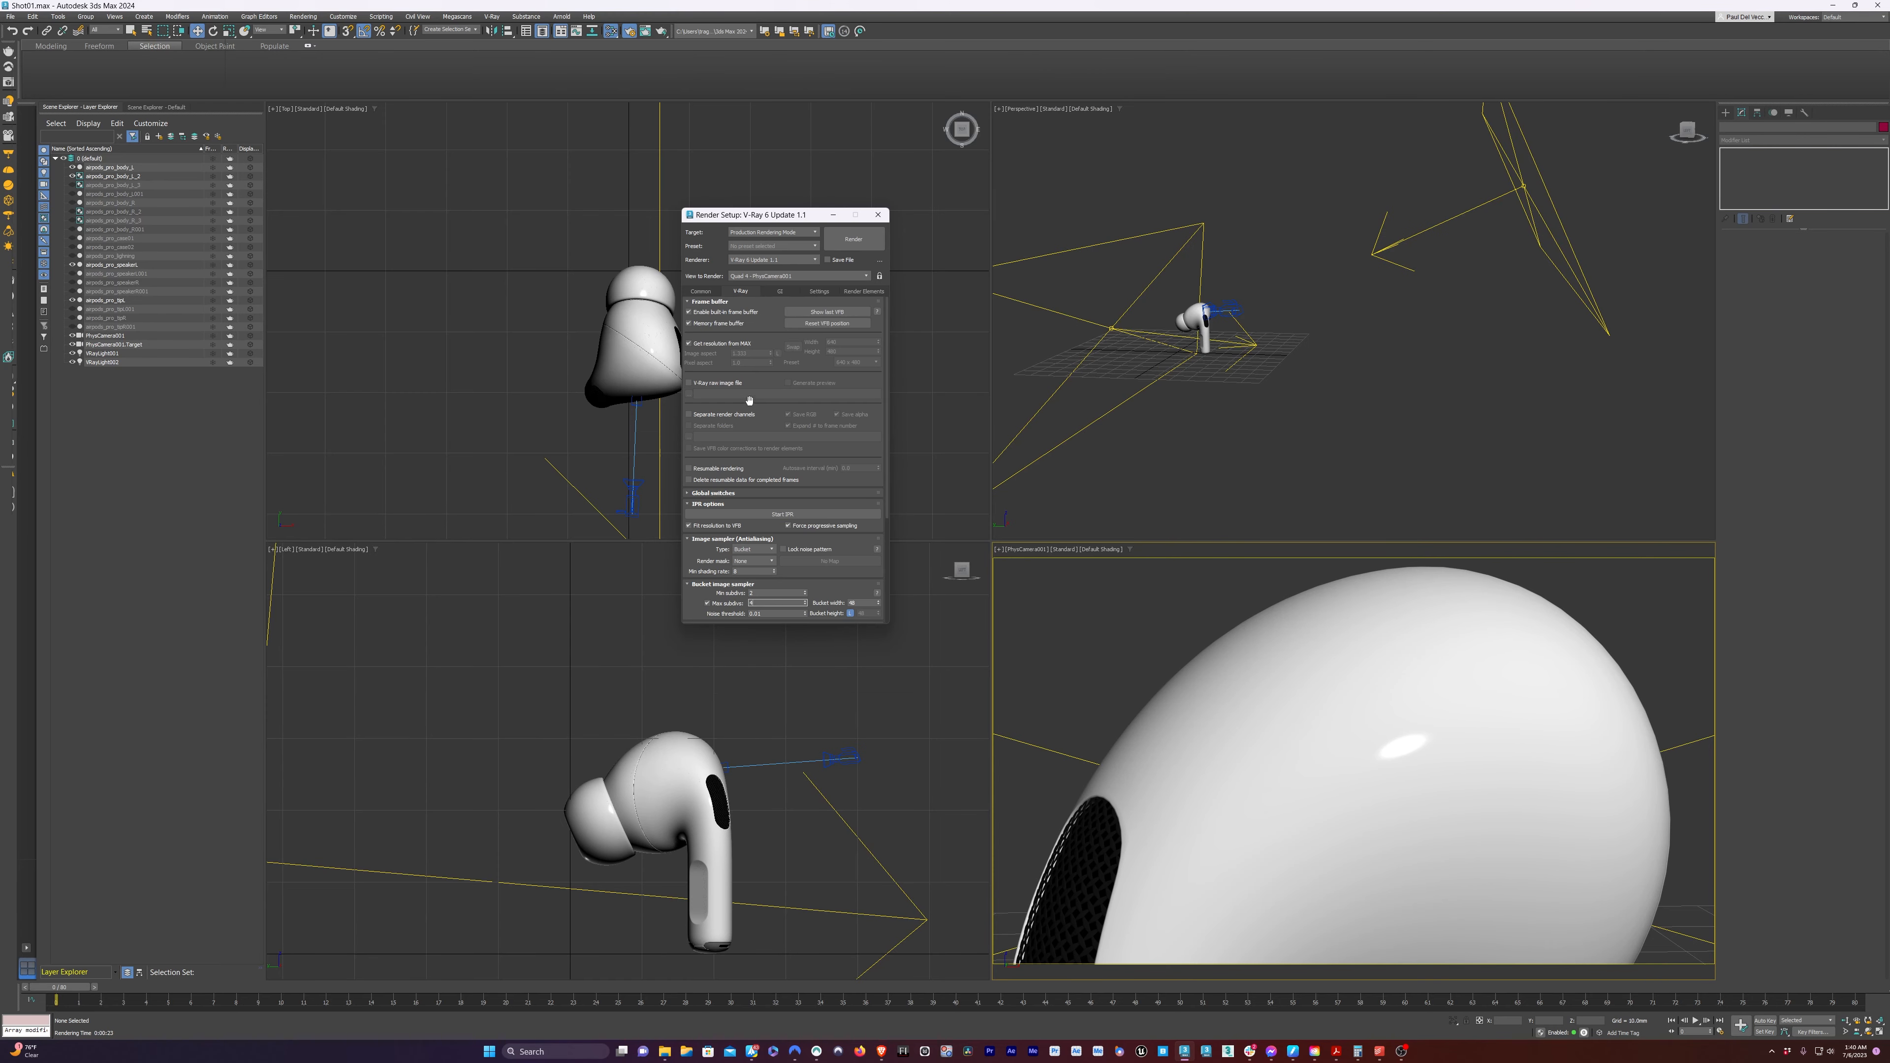
Reopen the last render for a full-frame check, then close it and the render settings
click(791, 312)
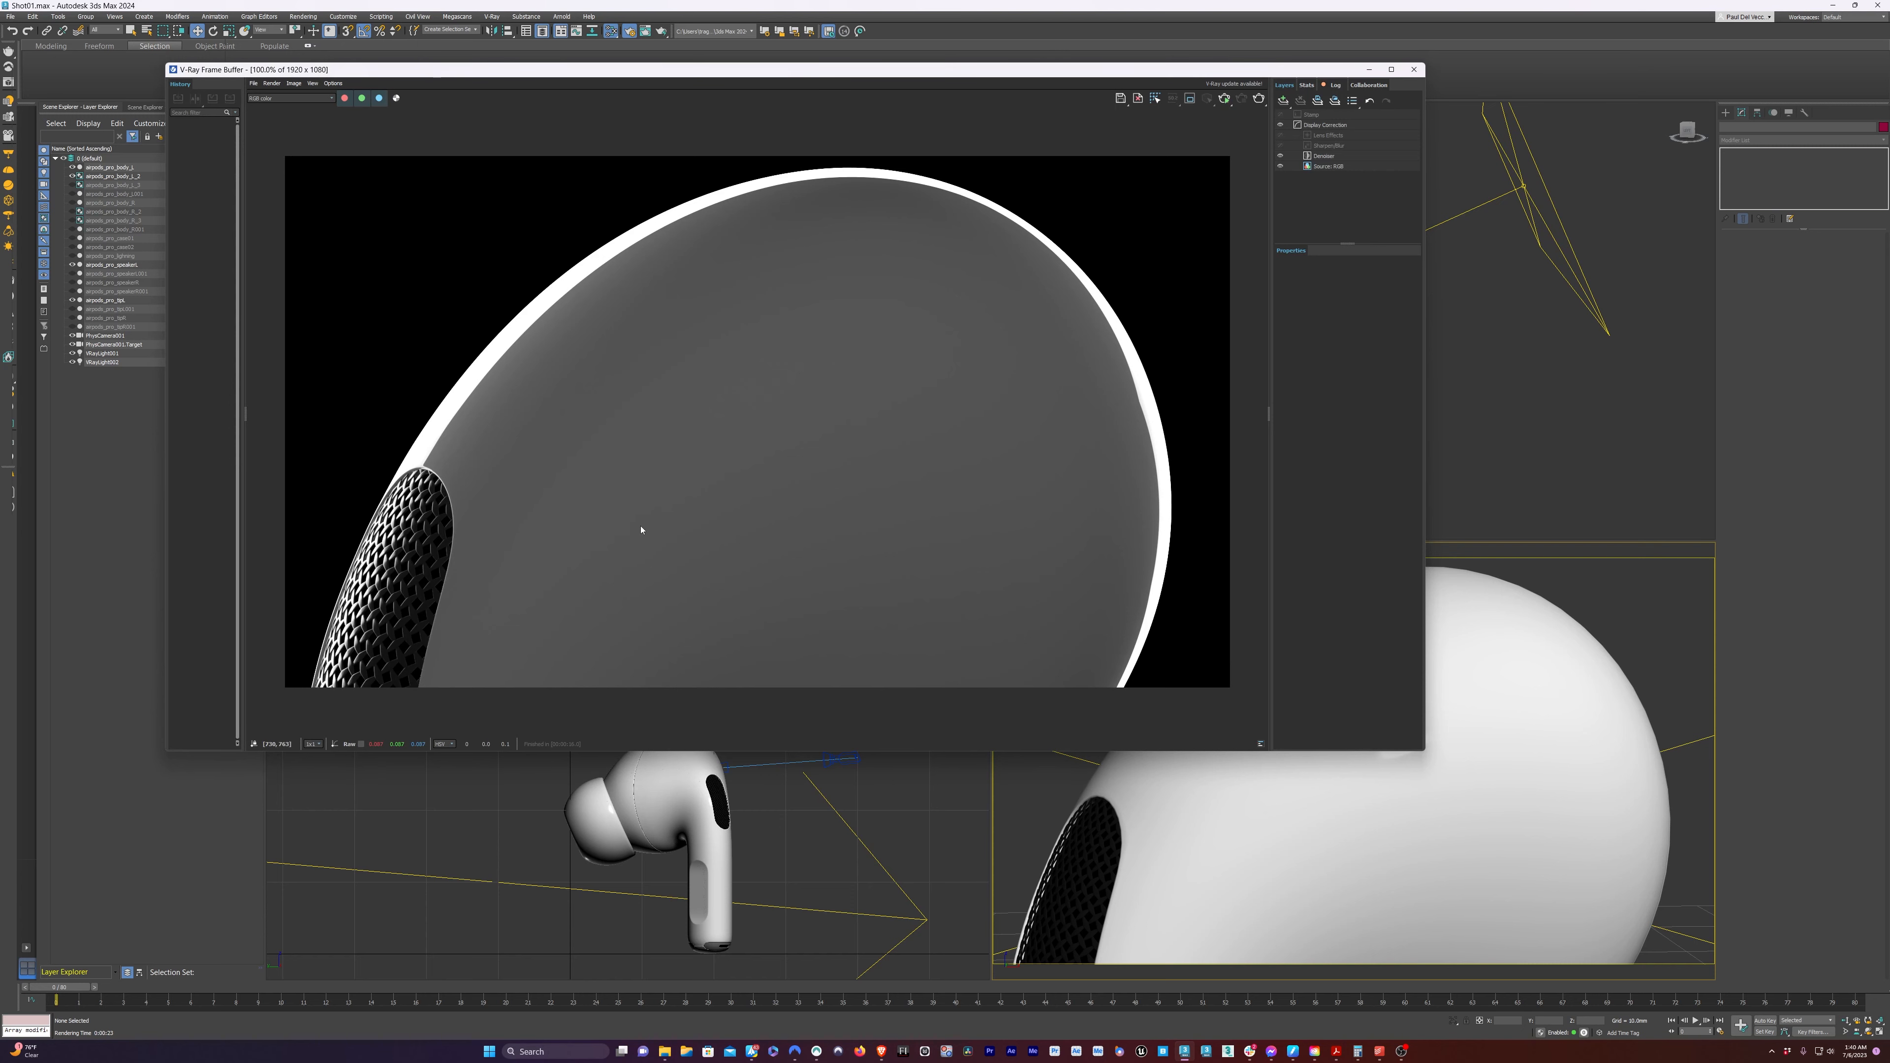
key(Escape)
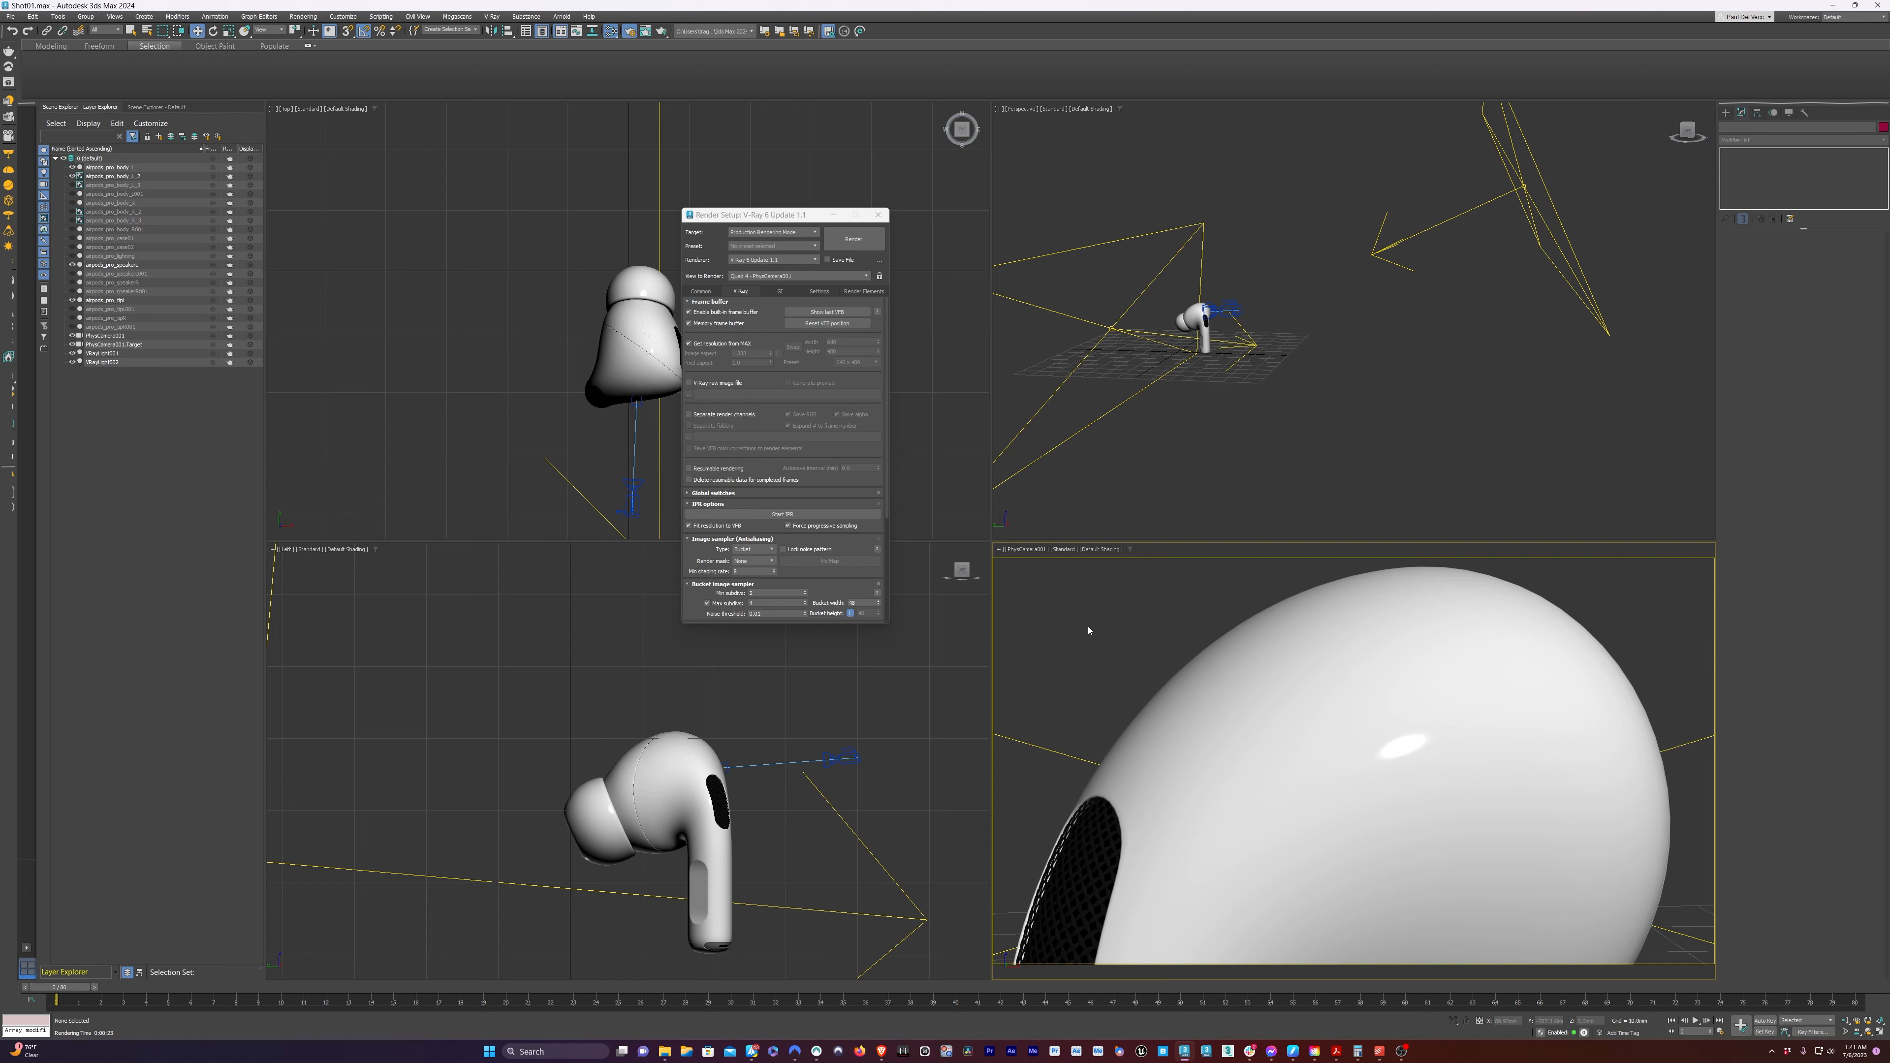
key(F10)
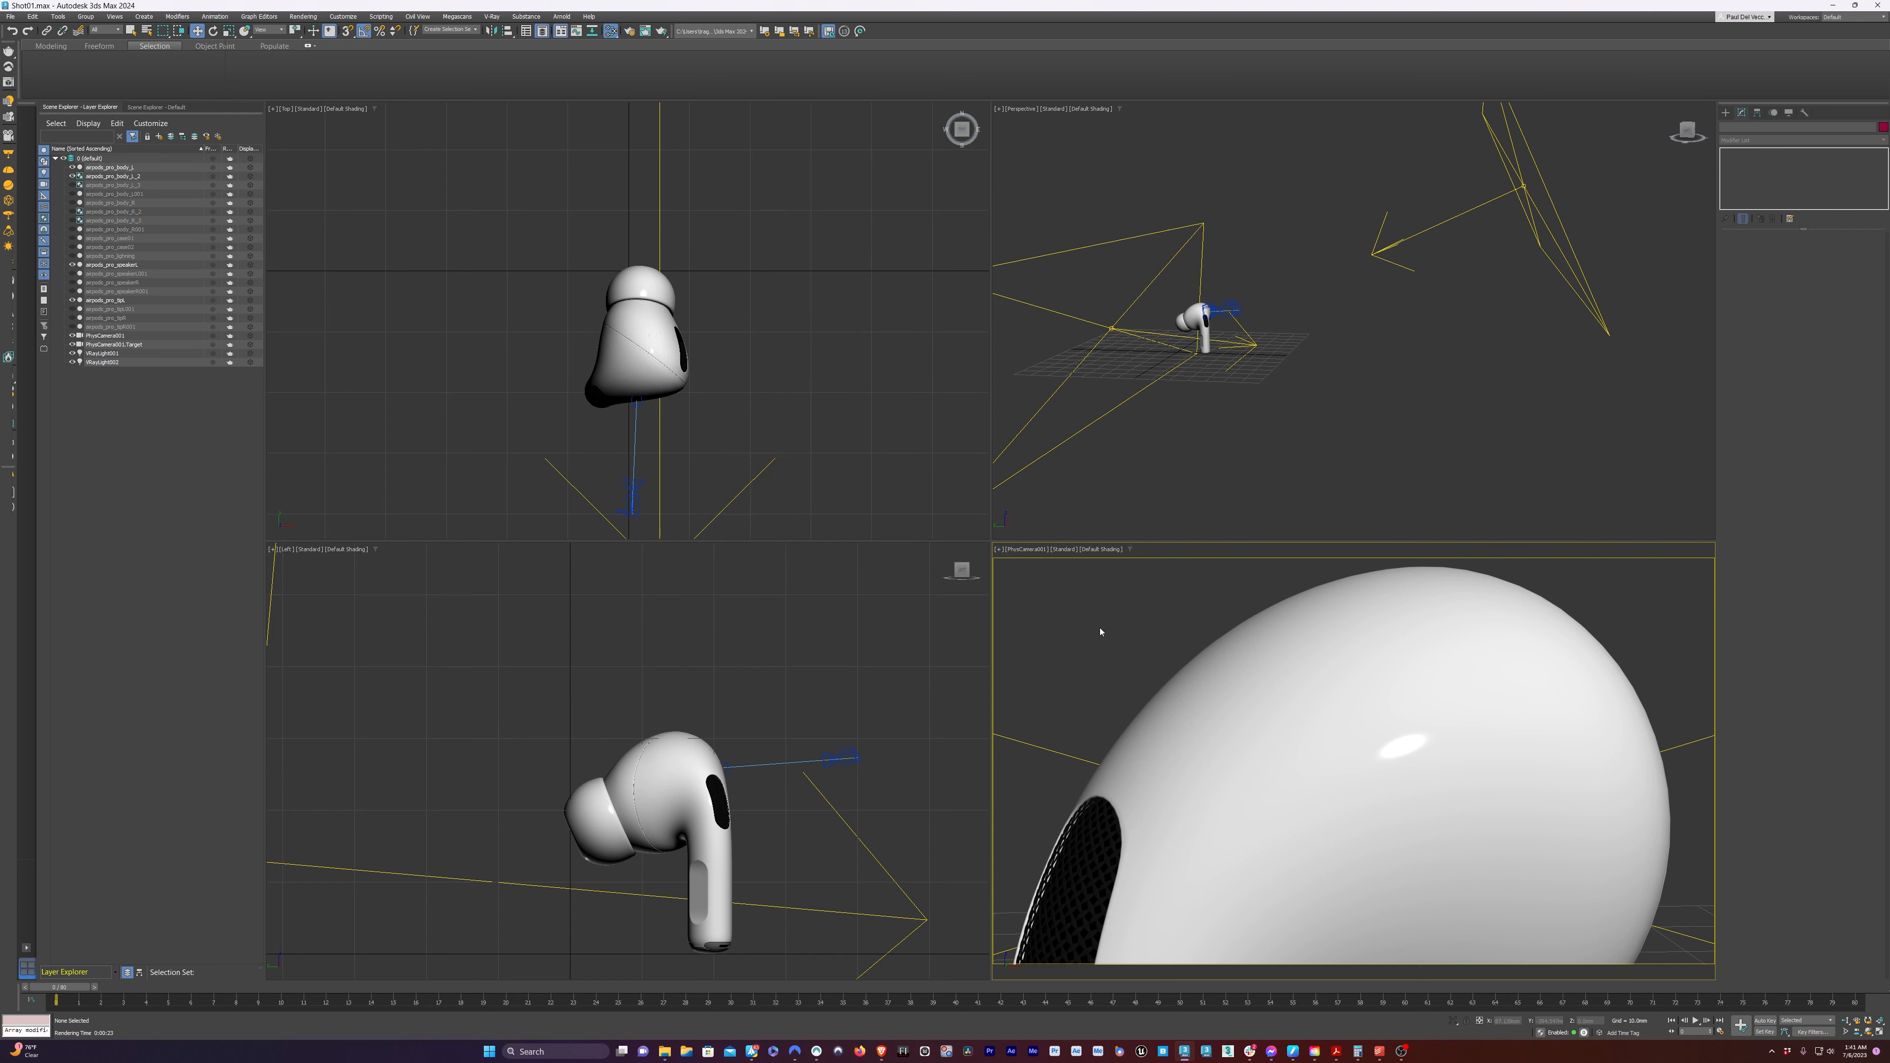